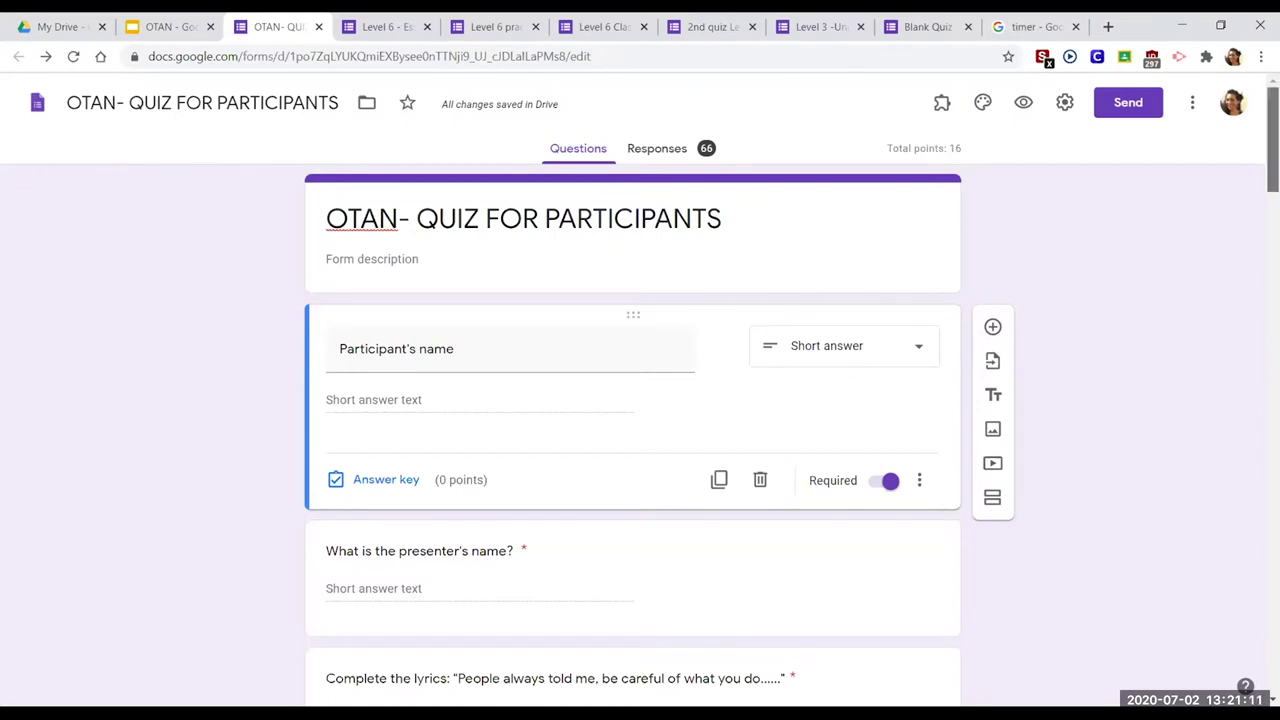
Step: Review the participant's name, presenter's name and song lyrics questions in the OTAN quiz
{"action": "scroll", "coordinate": [1272, 150], "scroll_direction": "down", "scroll_amount": 1}
{"action": "scroll", "coordinate": [632, 400], "scroll_direction": "down", "scroll_amount": 1}
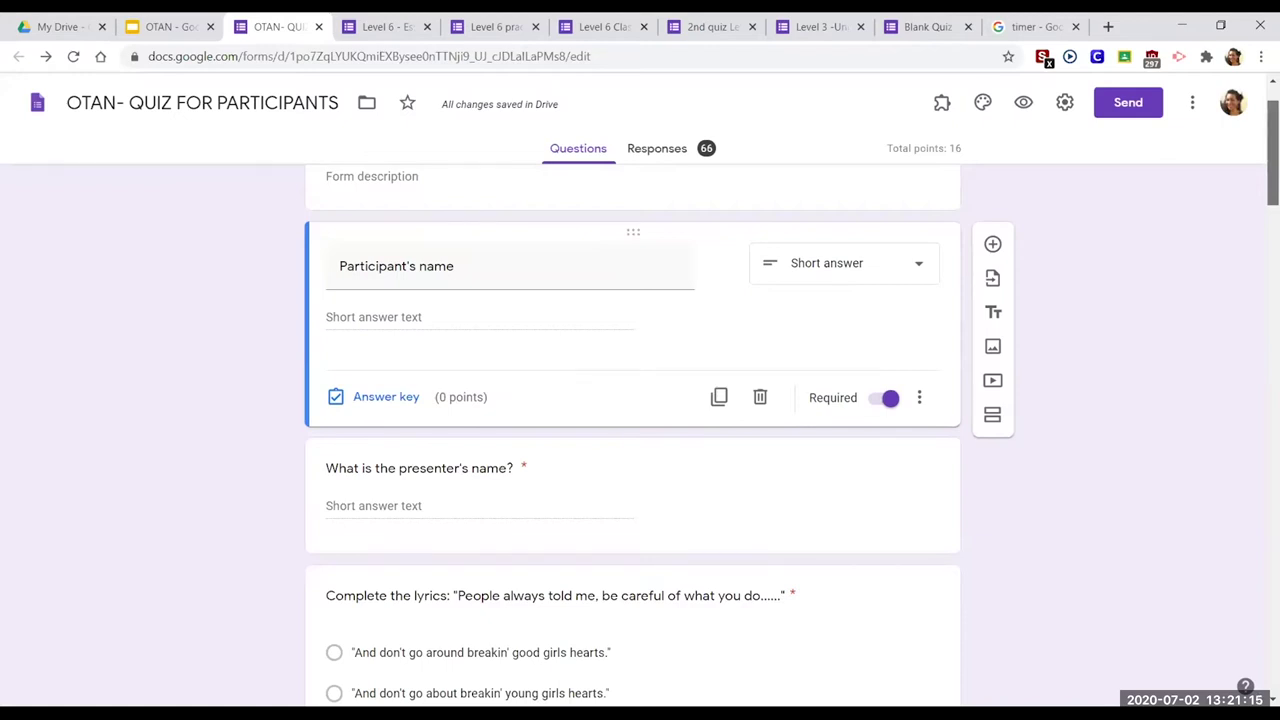
{"action": "scroll", "coordinate": [632, 400], "scroll_direction": "down", "scroll_amount": 1}
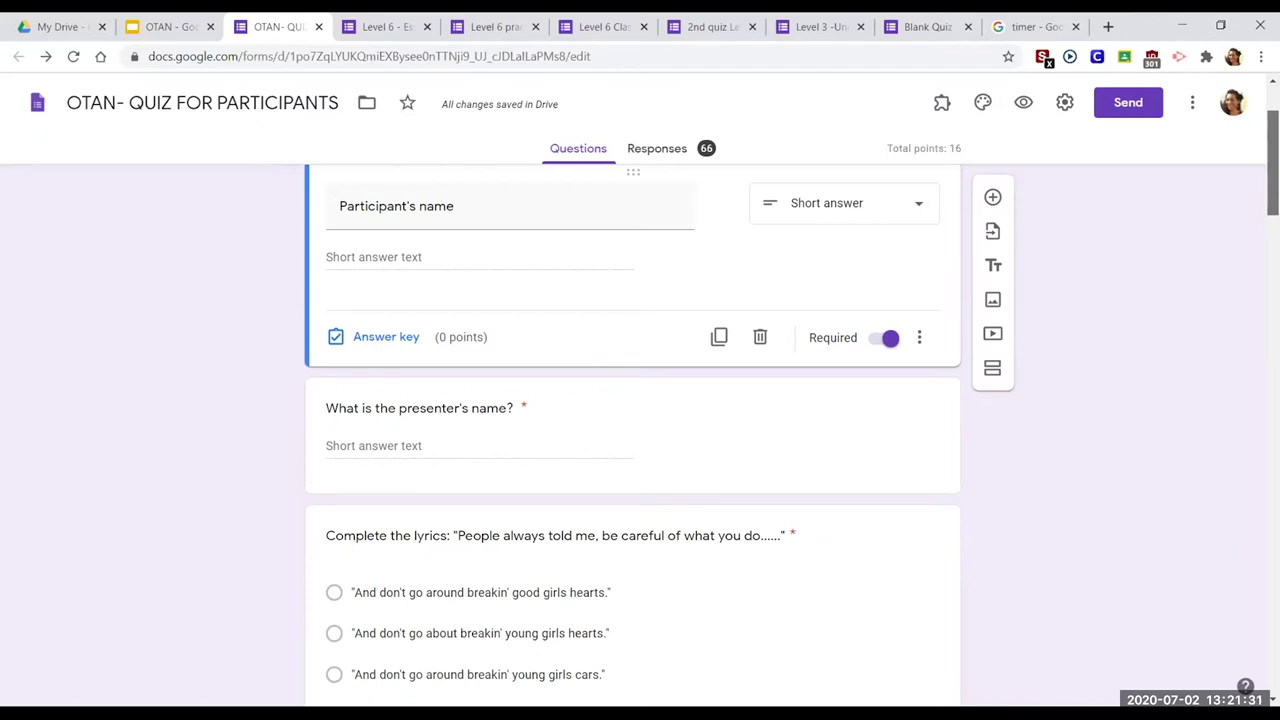
{"action": "scroll", "coordinate": [632, 436], "scroll_direction": "down", "scroll_amount": 1}
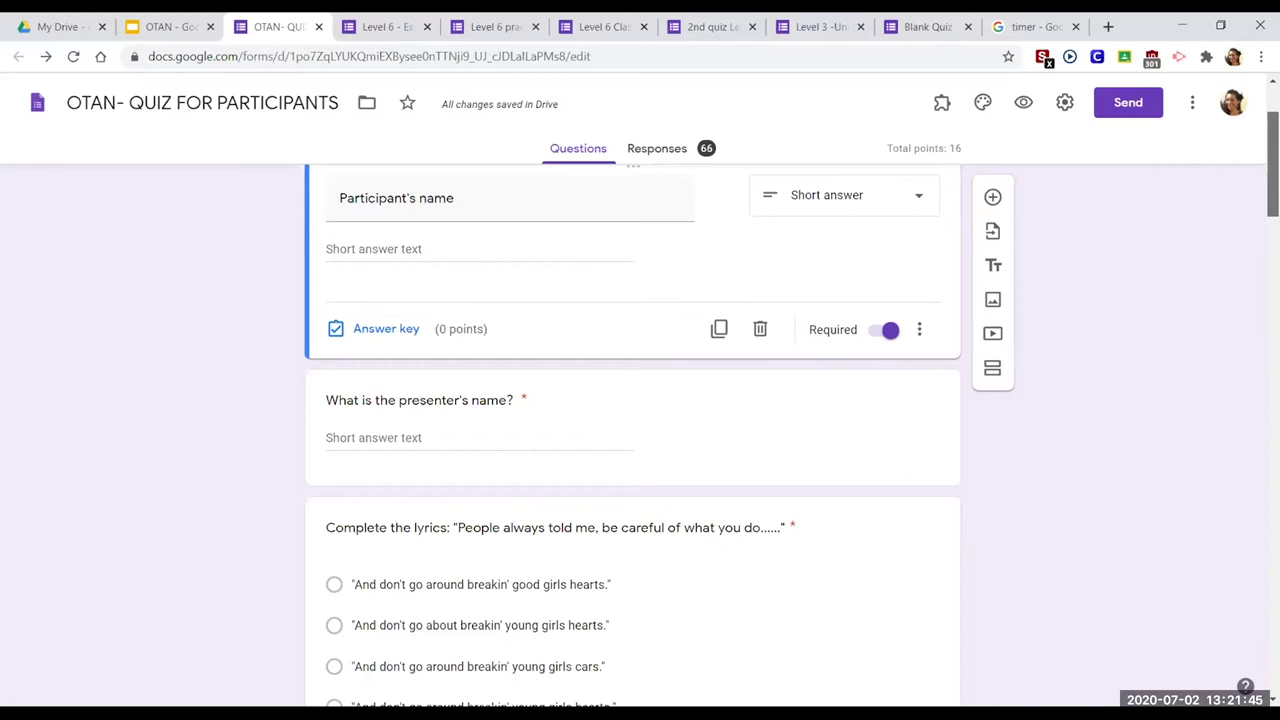
{"action": "scroll", "coordinate": [632, 430], "scroll_direction": "down", "scroll_amount": 1}
{"action": "scroll", "coordinate": [632, 430], "scroll_direction": "up", "scroll_amount": 1}
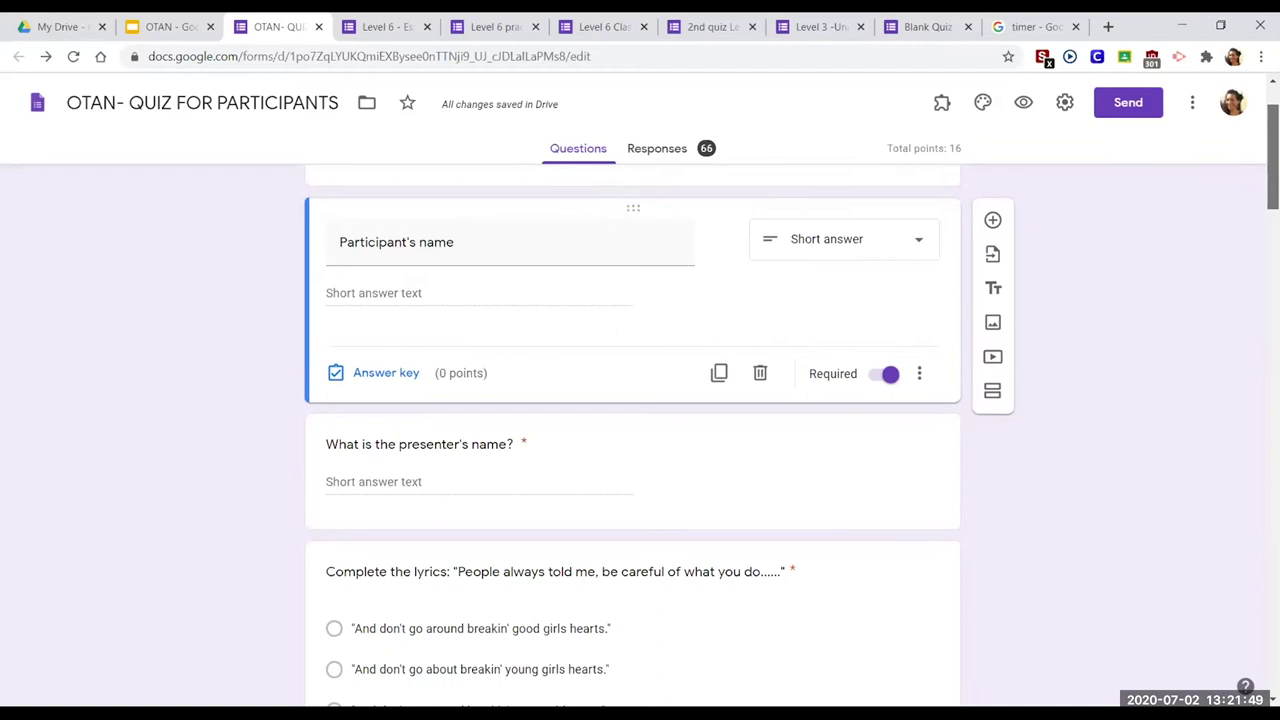
{"action": "scroll", "coordinate": [632, 430], "scroll_direction": "down", "scroll_amount": 2}
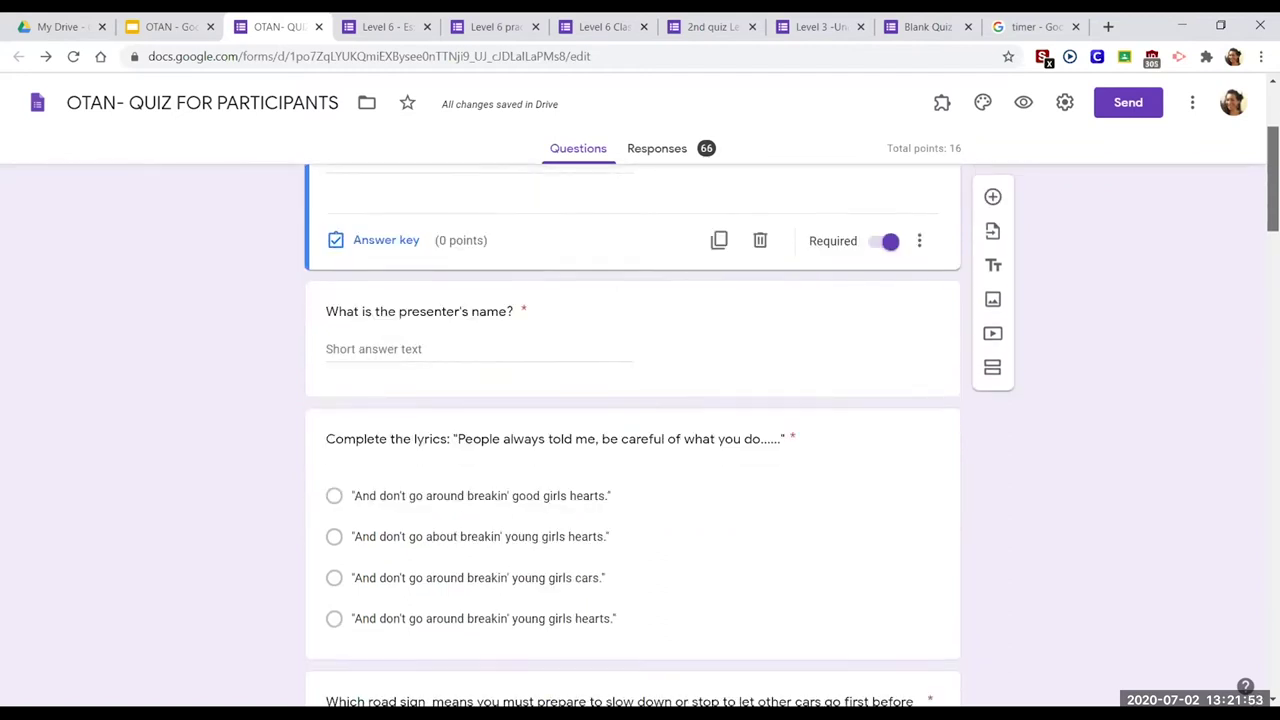
{"action": "scroll", "coordinate": [632, 430], "scroll_direction": "down", "scroll_amount": 1}
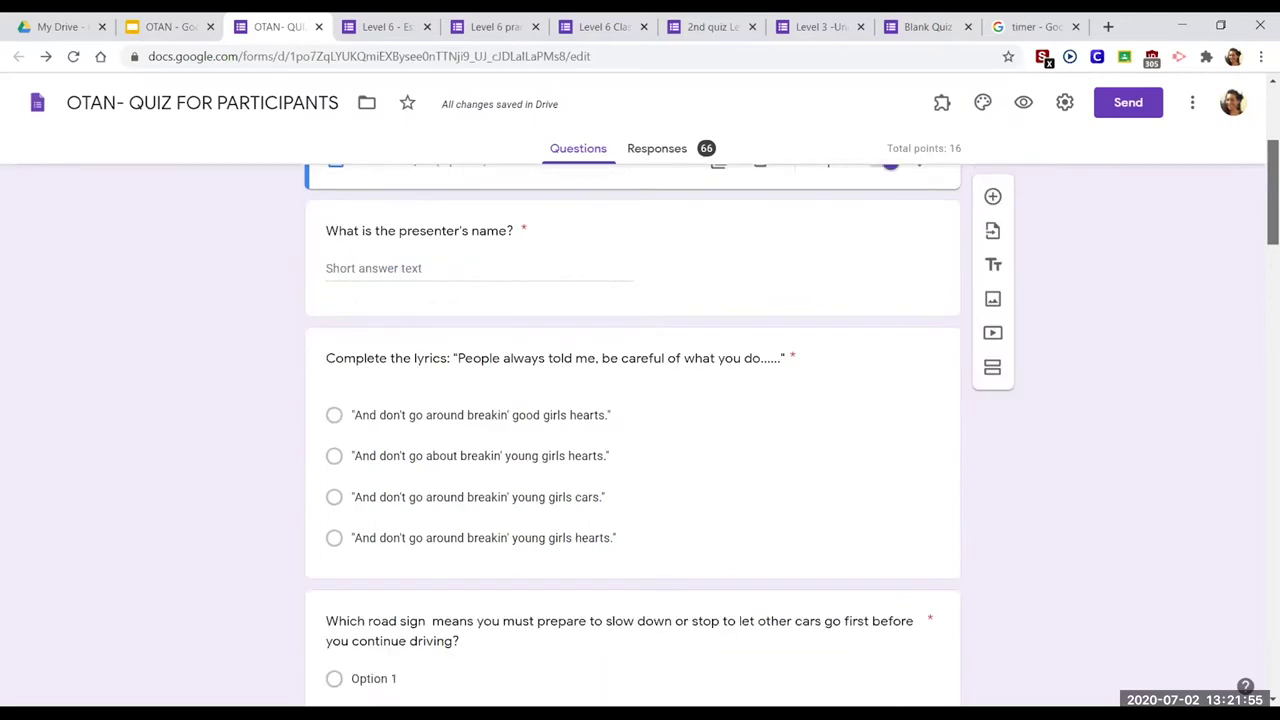
{"action": "scroll", "coordinate": [632, 430], "scroll_direction": "down", "scroll_amount": 1}
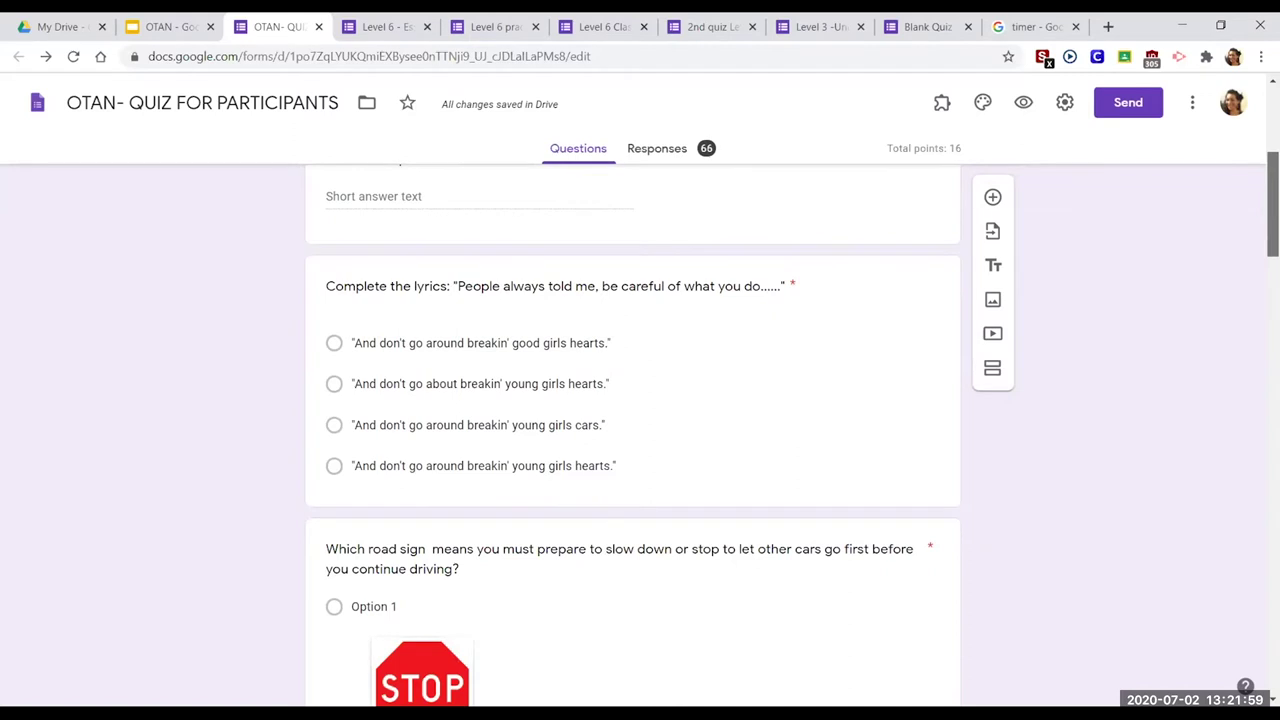
Step: Examine the multiple-choice road sign question and its four image options
{"action": "scroll", "coordinate": [633, 440], "scroll_direction": "down", "scroll_amount": 4}
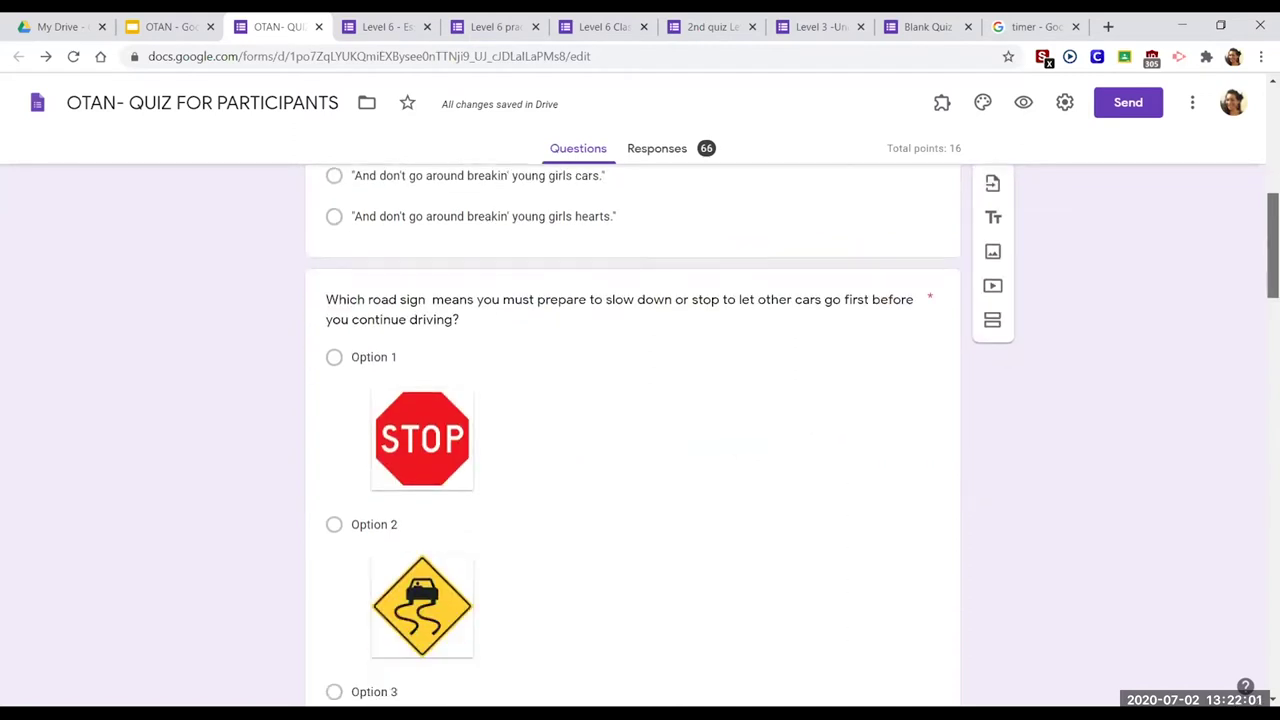
{"action": "scroll", "coordinate": [633, 440], "scroll_direction": "down", "scroll_amount": 1}
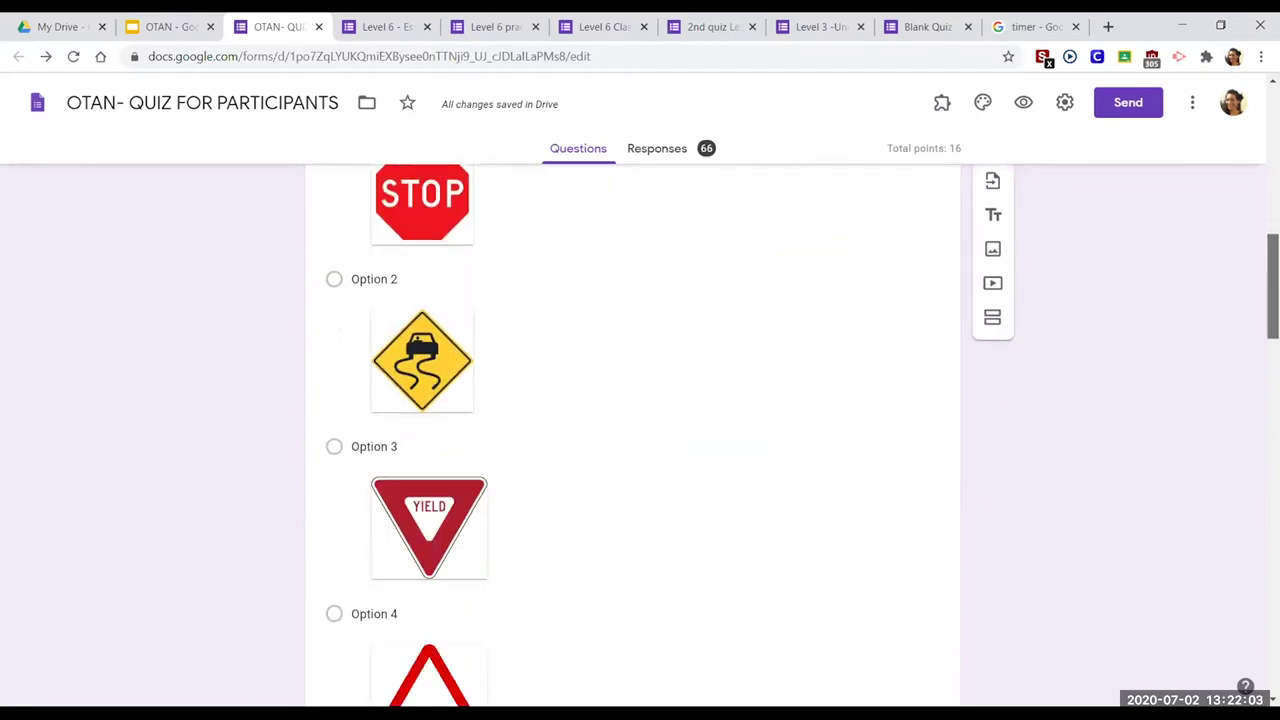
{"action": "scroll", "coordinate": [633, 440], "scroll_direction": "up", "scroll_amount": 1}
{"action": "scroll", "coordinate": [633, 440], "scroll_direction": "up", "scroll_amount": 1}
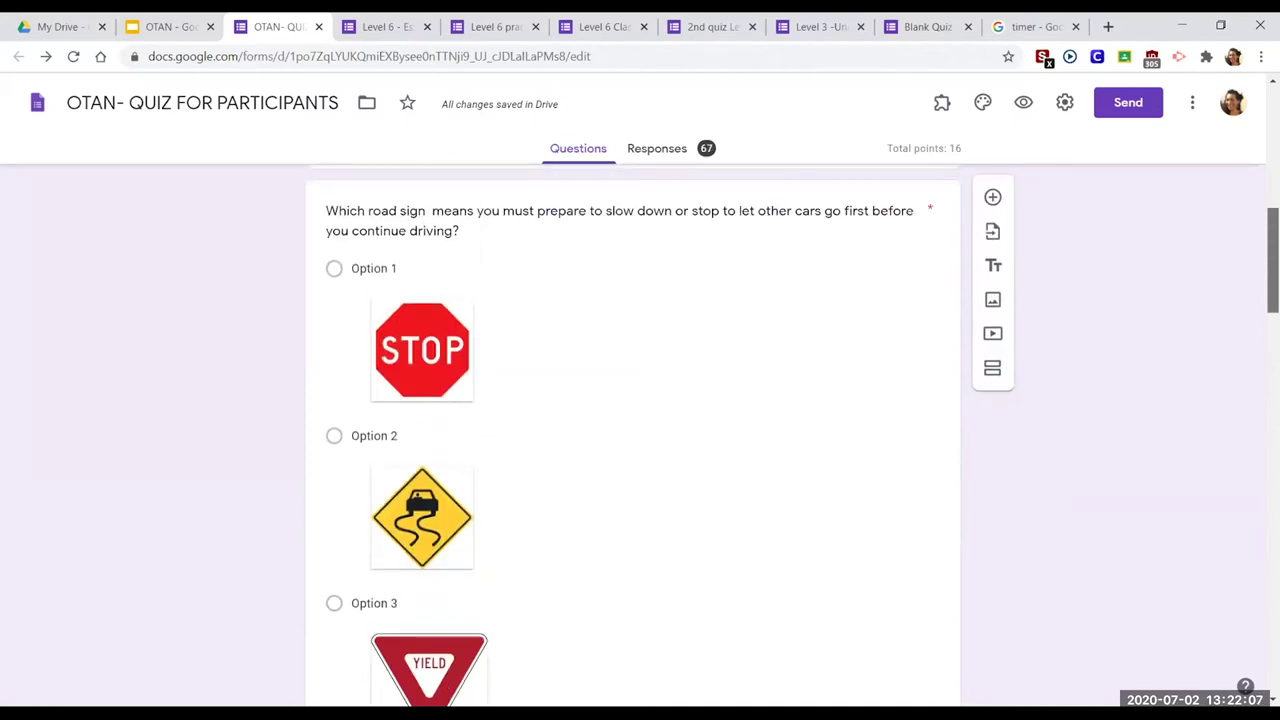
{"action": "scroll", "coordinate": [633, 440], "scroll_direction": "up", "scroll_amount": 1}
{"action": "scroll", "coordinate": [633, 440], "scroll_direction": "down", "scroll_amount": 2}
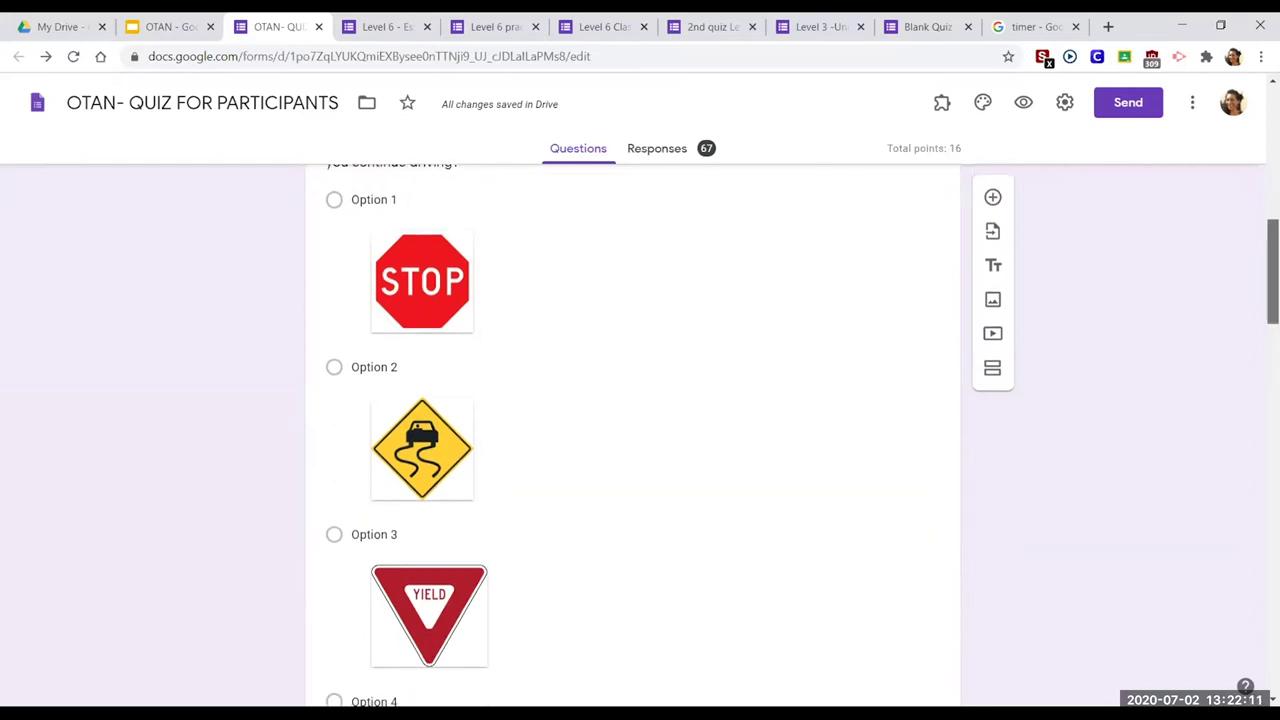
{"action": "scroll", "coordinate": [633, 440], "scroll_direction": "down", "scroll_amount": 4}
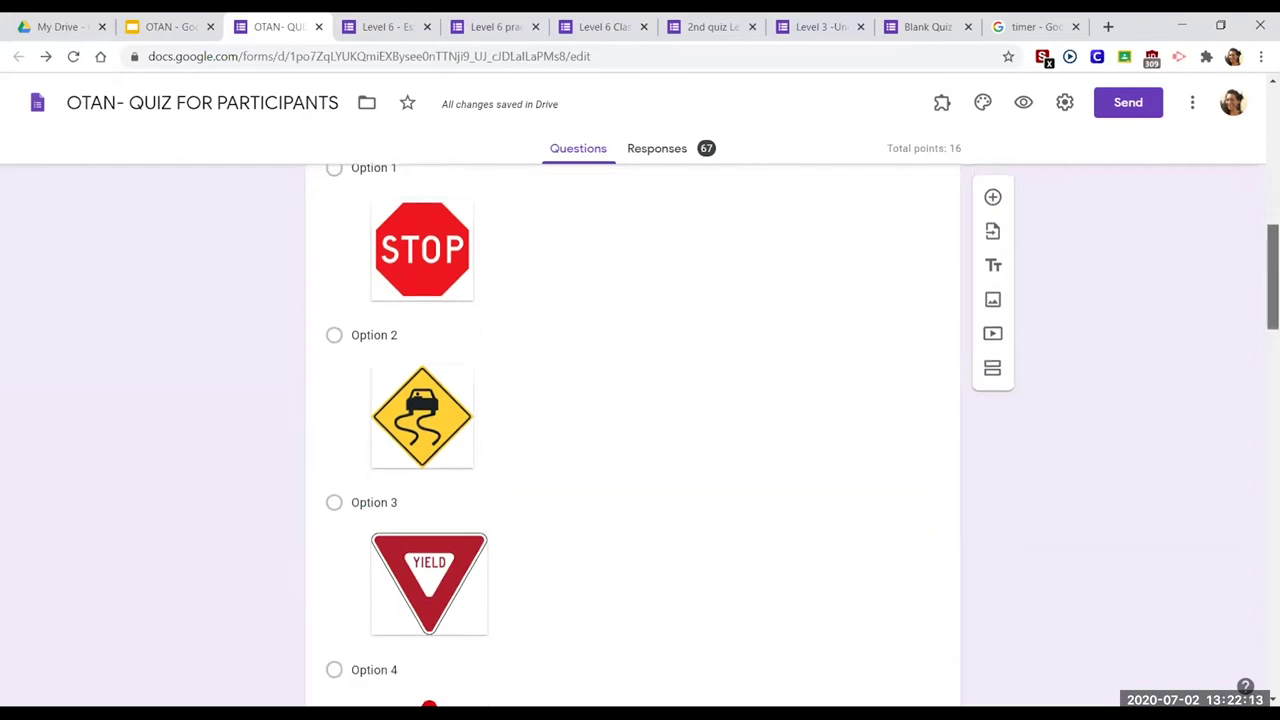
{"action": "scroll", "coordinate": [633, 440], "scroll_direction": "down", "scroll_amount": 3}
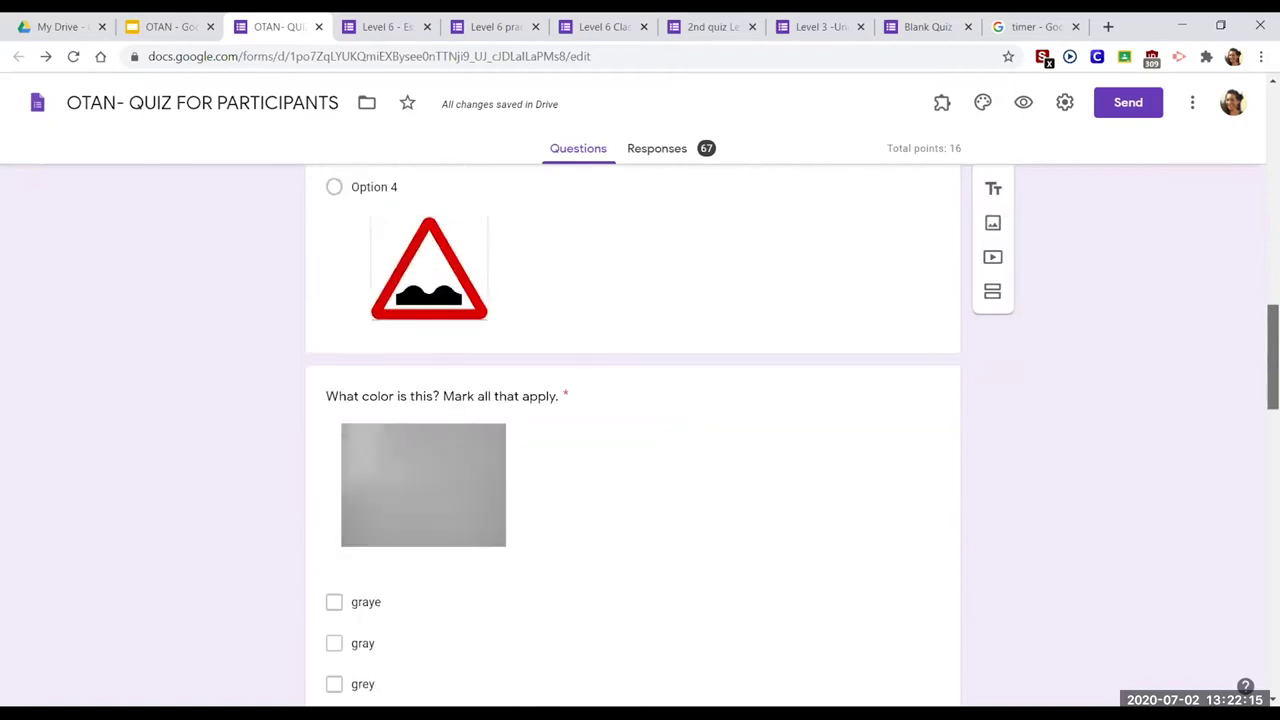
Step: Review the "What color is this?" checkbox question and the article question, opening the article question to view its link and options
{"action": "scroll", "coordinate": [633, 440], "scroll_direction": "down", "scroll_amount": 1}
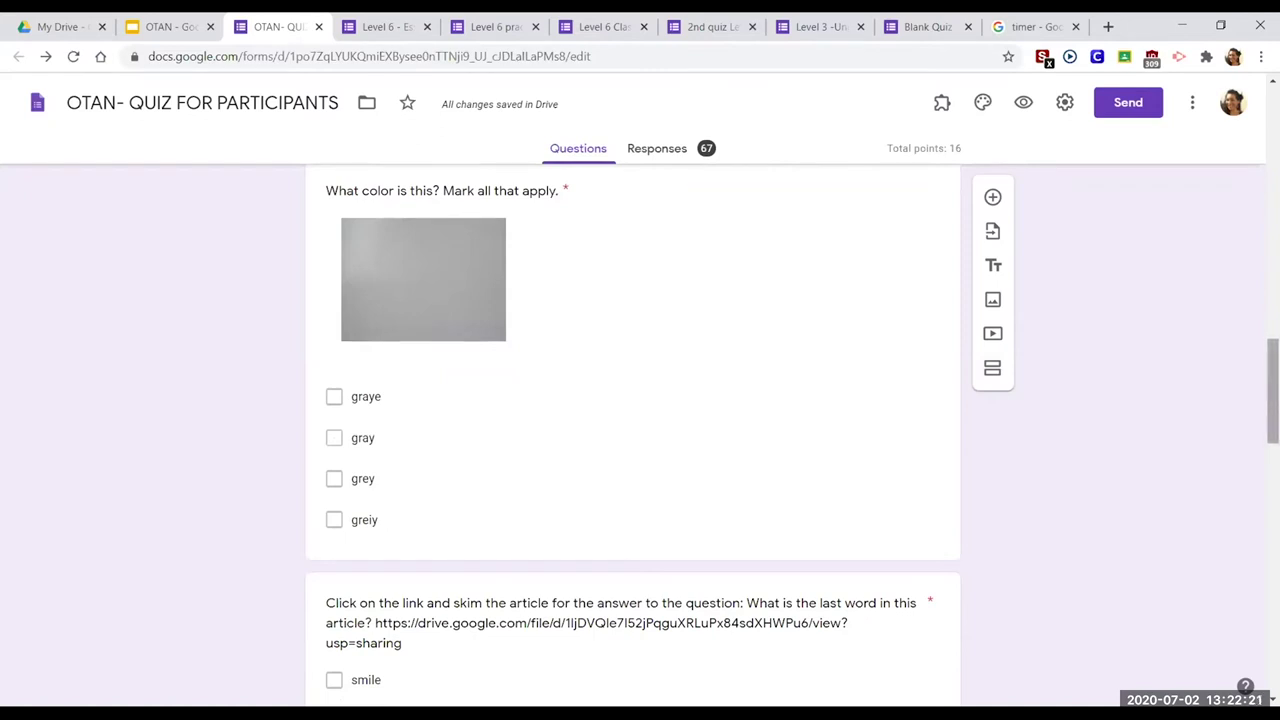
{"action": "left_click_drag", "start_coordinate": [1273, 391], "coordinate": [1273, 402]}
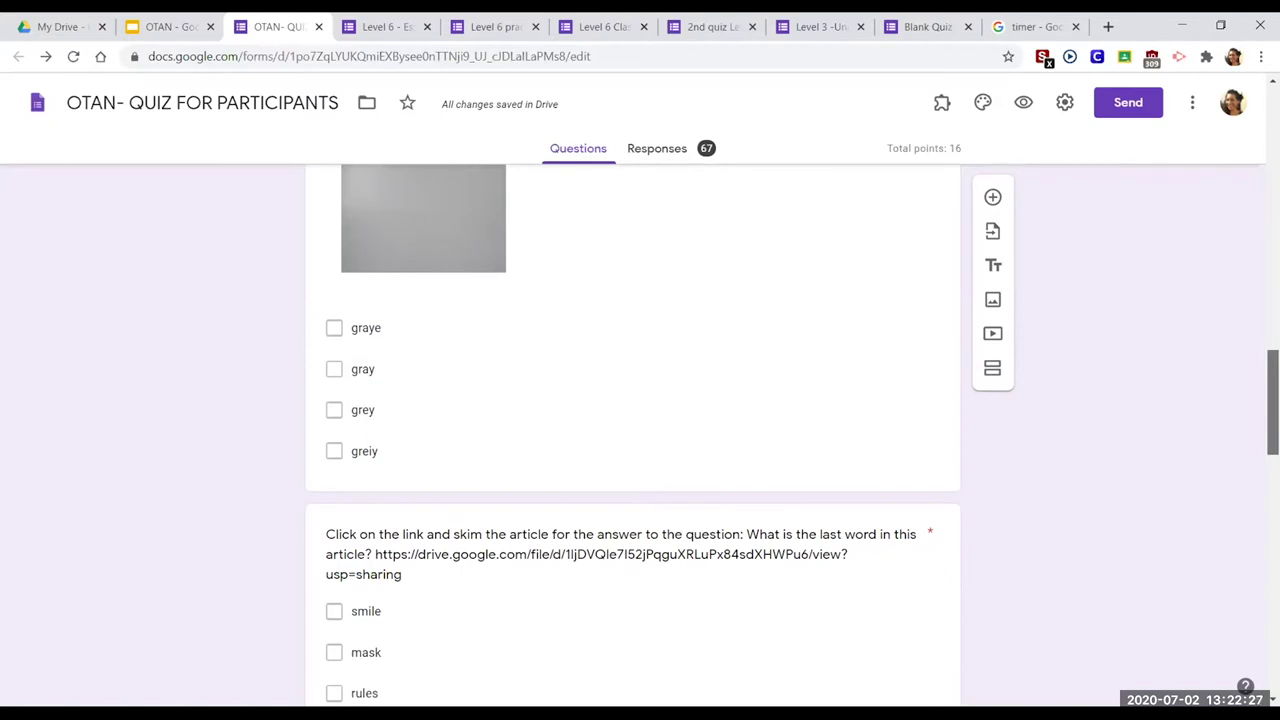
{"action": "left_click_drag", "start_coordinate": [1273, 402], "coordinate": [1273, 404]}
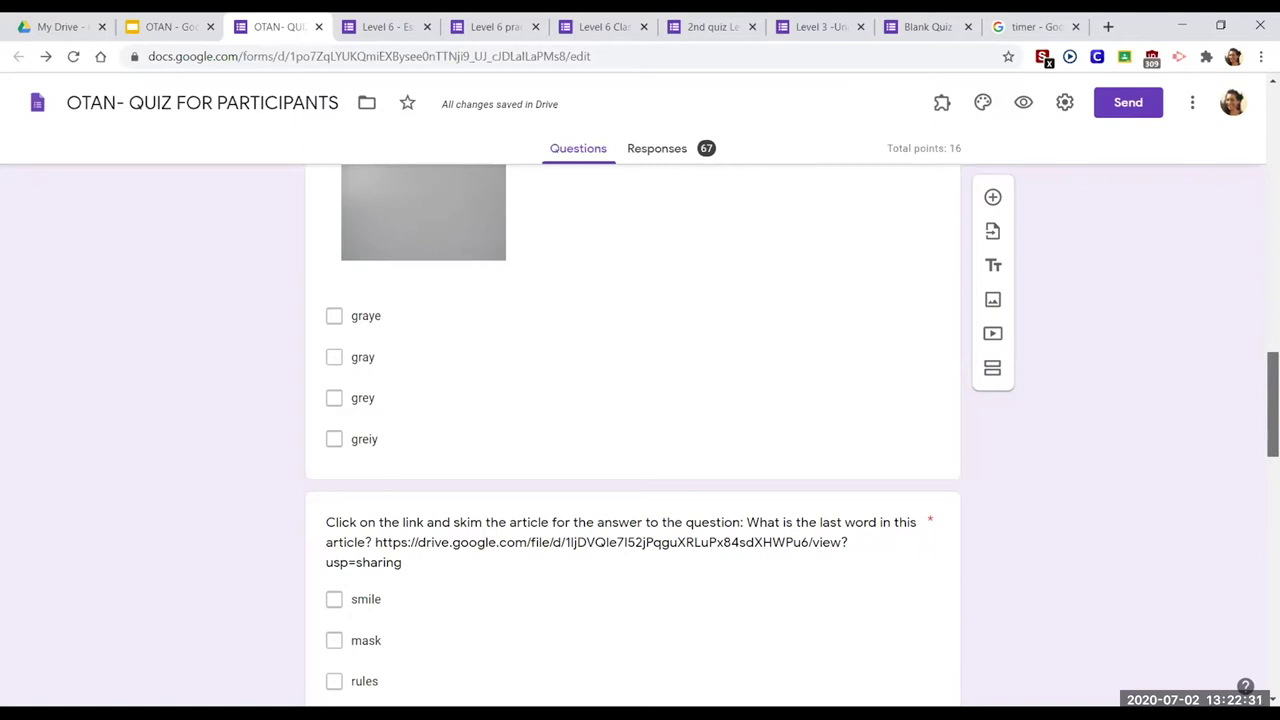
{"action": "left_click_drag", "start_coordinate": [1273, 404], "coordinate": [1273, 419]}
{"action": "scroll", "coordinate": [625, 386], "scroll_direction": "down", "scroll_amount": 1}
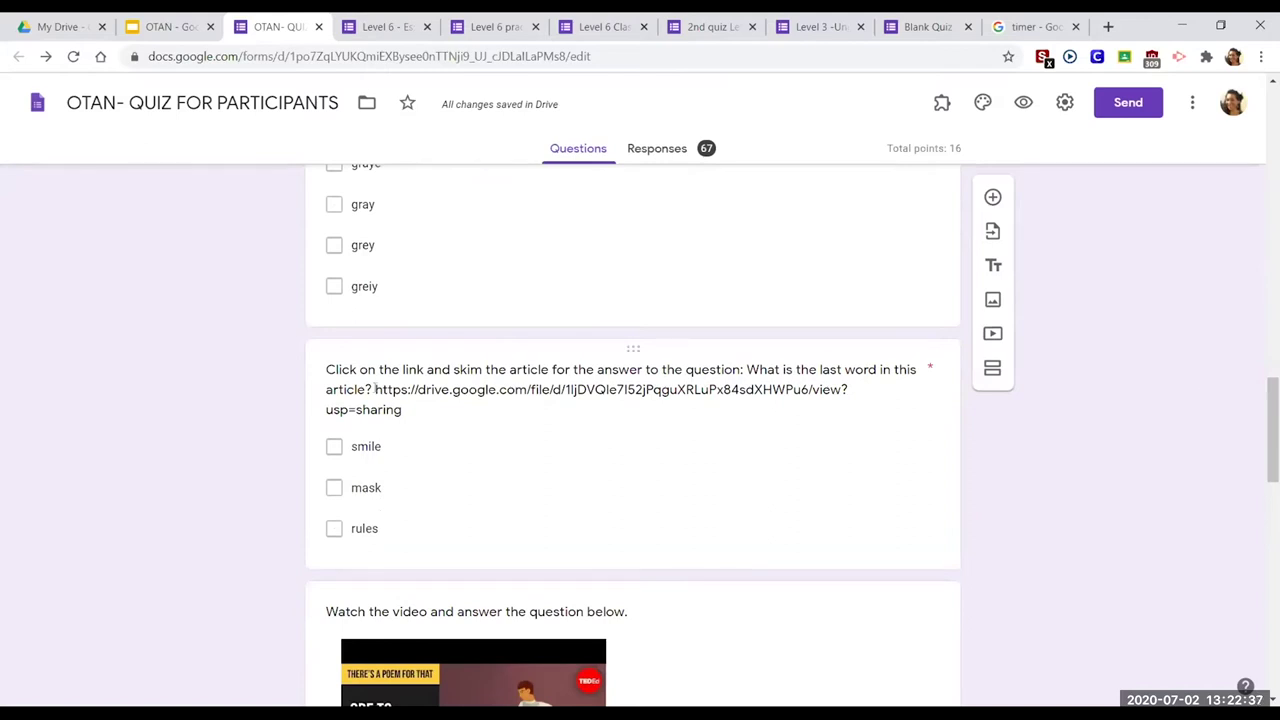
{"action": "left_click", "coordinate": [453, 410]}
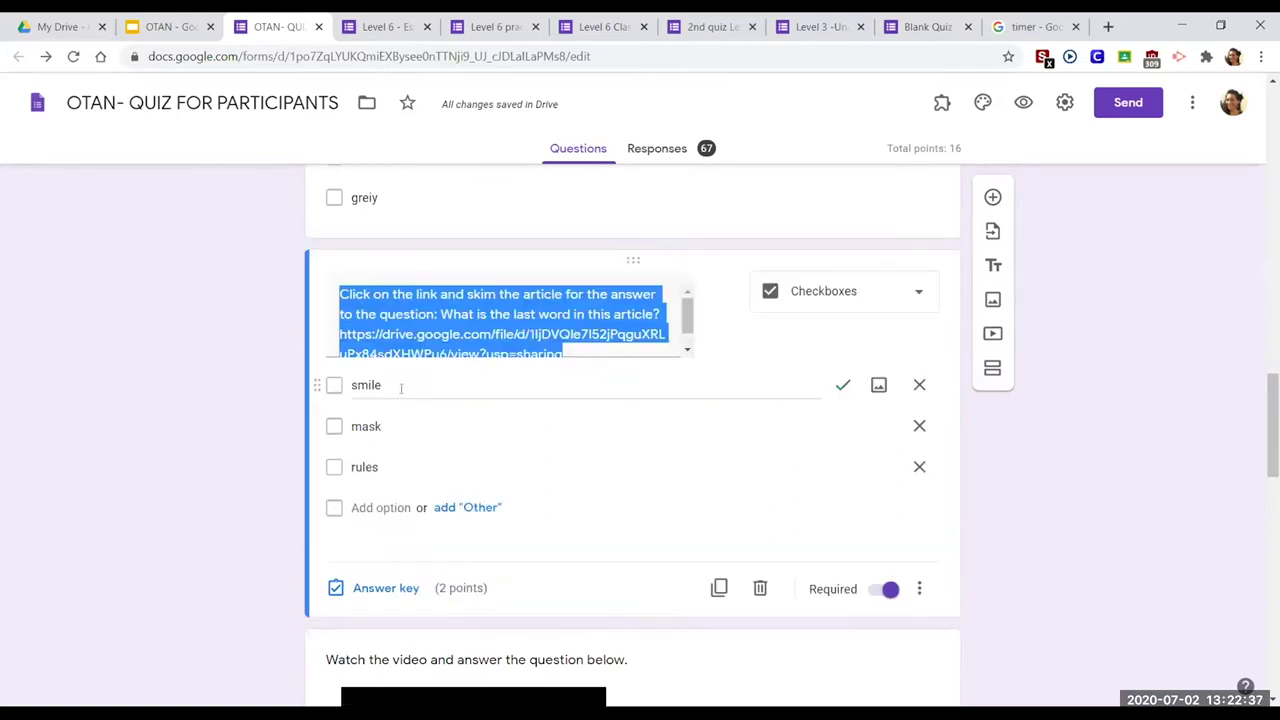
{"action": "left_click", "coordinate": [1075, 505]}
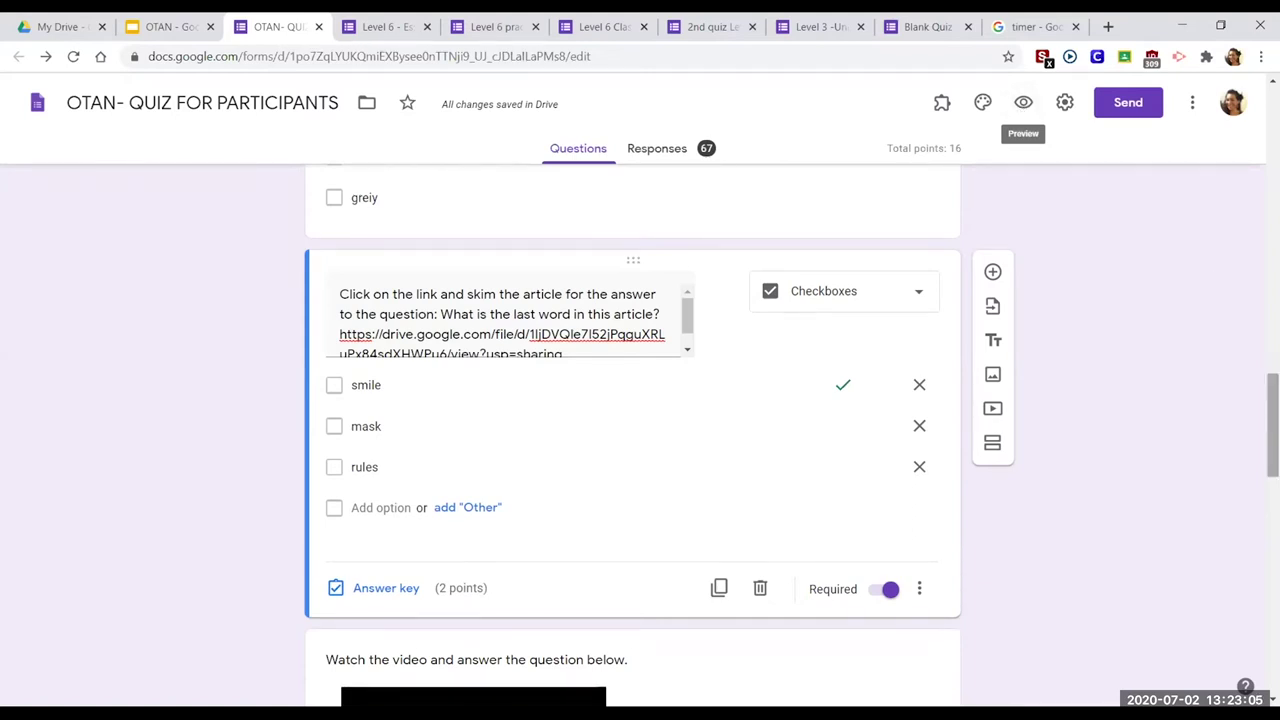
Step: Review the remaining quiz items: the video with its question, the Google Forms comfort scale, and the vegetable-or-fruit and spelling grids
{"action": "scroll", "coordinate": [1272, 430], "scroll_direction": "down", "scroll_amount": 5}
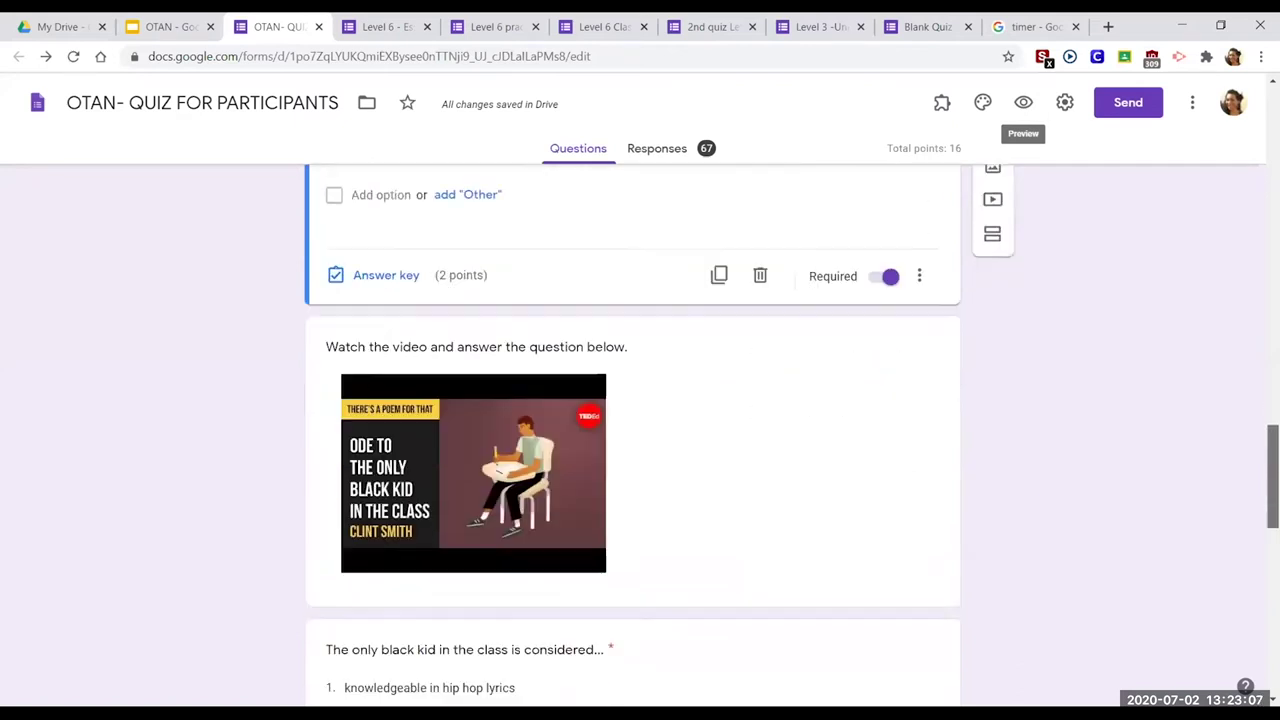
{"action": "scroll", "coordinate": [640, 430], "scroll_direction": "down", "scroll_amount": 1}
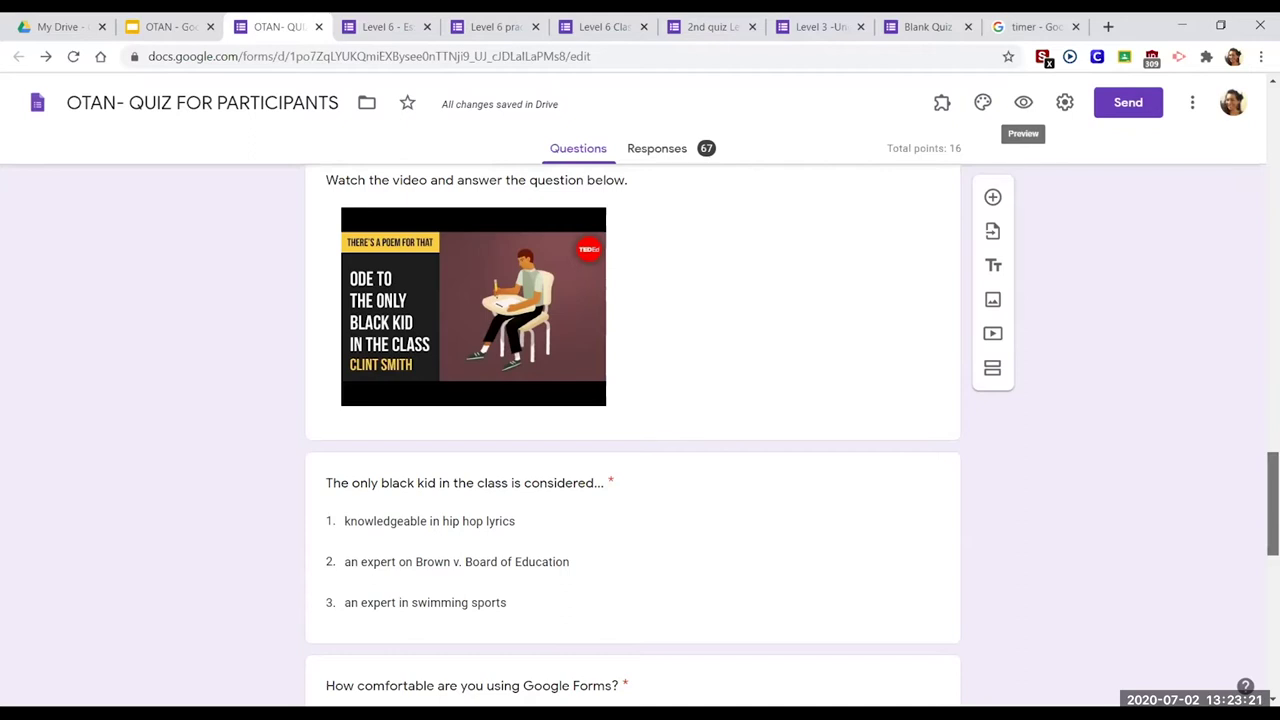
{"action": "scroll", "coordinate": [1272, 505], "scroll_direction": "down", "scroll_amount": 1}
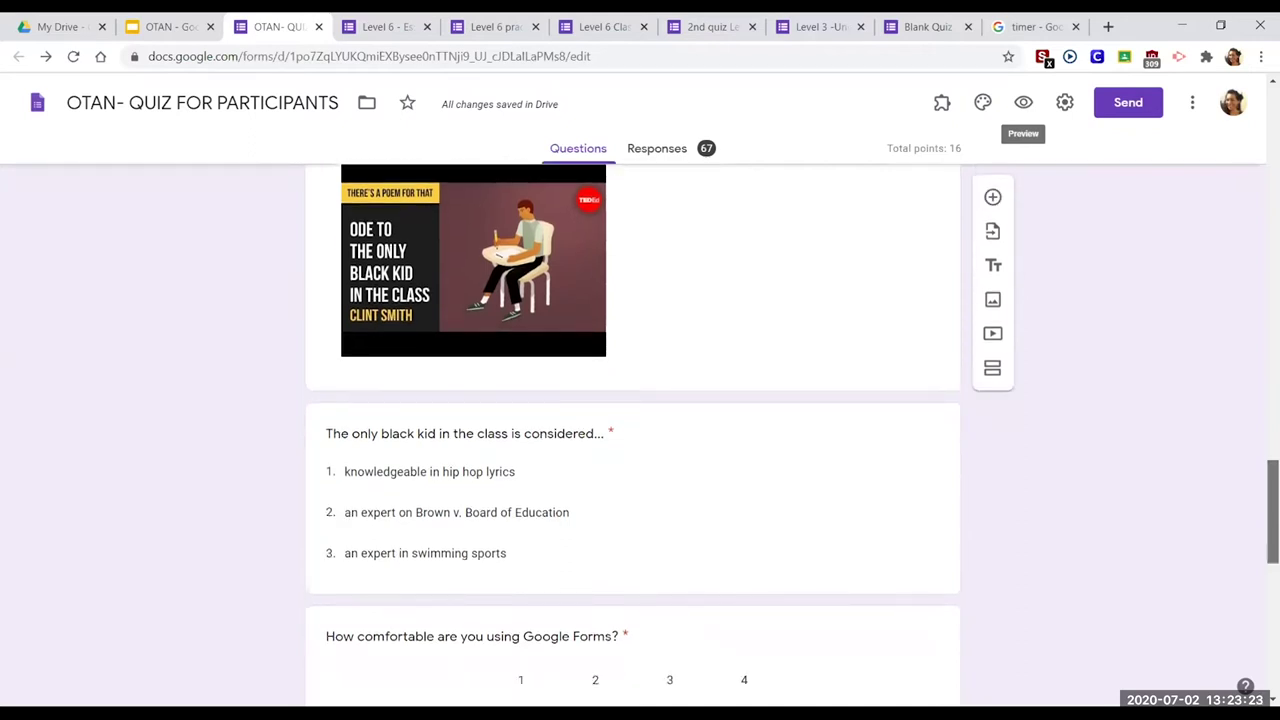
{"action": "scroll", "coordinate": [633, 430], "scroll_direction": "down", "scroll_amount": 3}
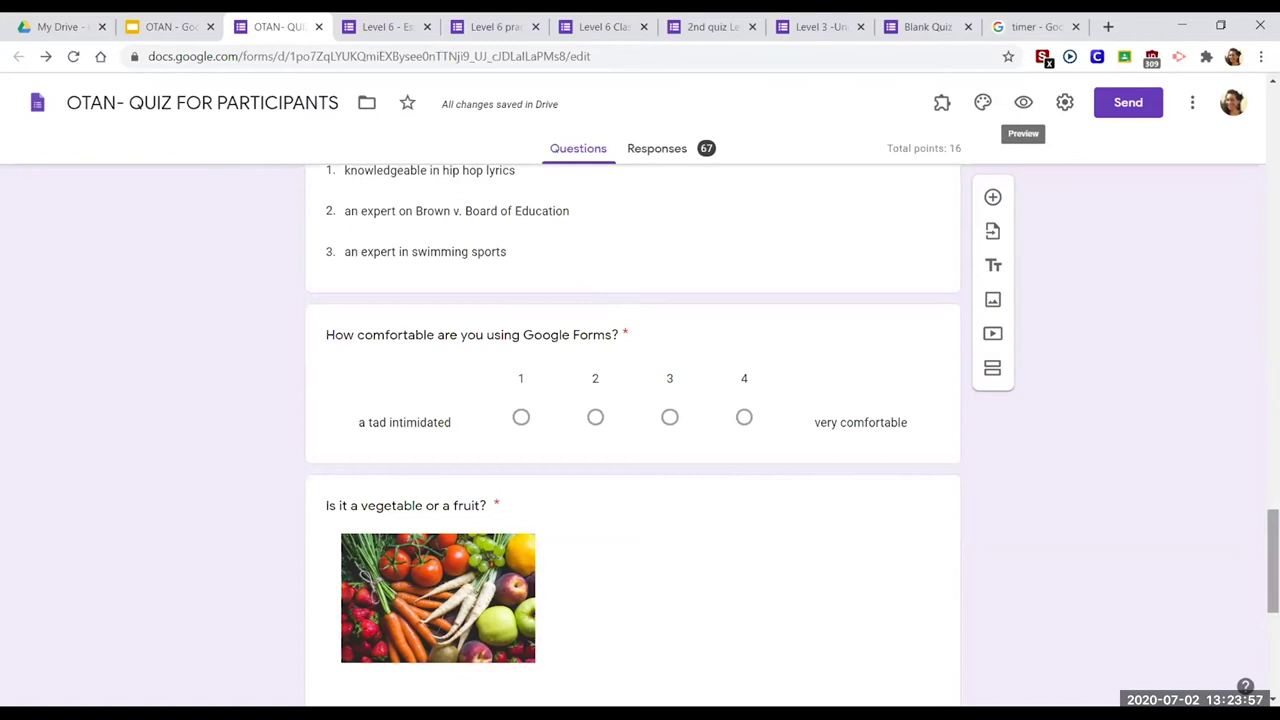
{"action": "scroll", "coordinate": [640, 435], "scroll_direction": "down", "scroll_amount": 2}
{"action": "scroll", "coordinate": [640, 435], "scroll_direction": "down", "scroll_amount": 4}
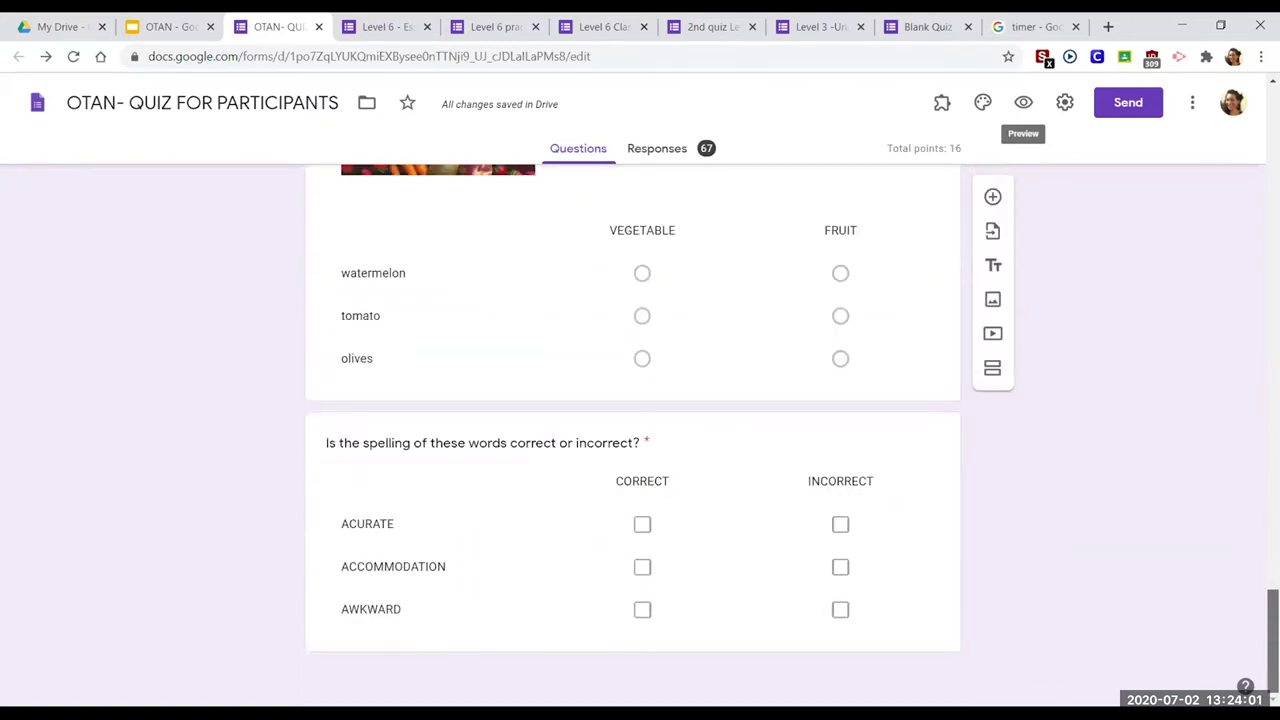
Step: Switch to the OTAN - Google Forms series slides, present from the "For participants" slide and advance one slide
{"action": "left_click", "coordinate": [160, 27]}
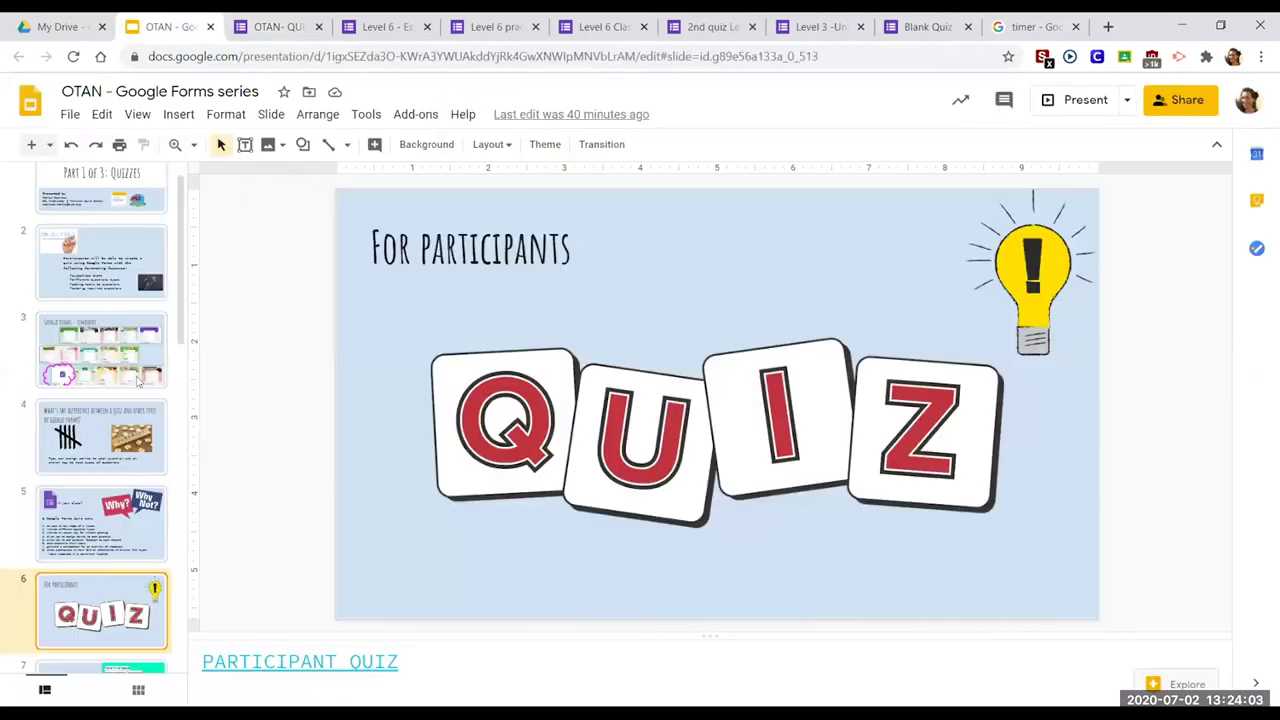
{"action": "left_click", "coordinate": [1083, 98]}
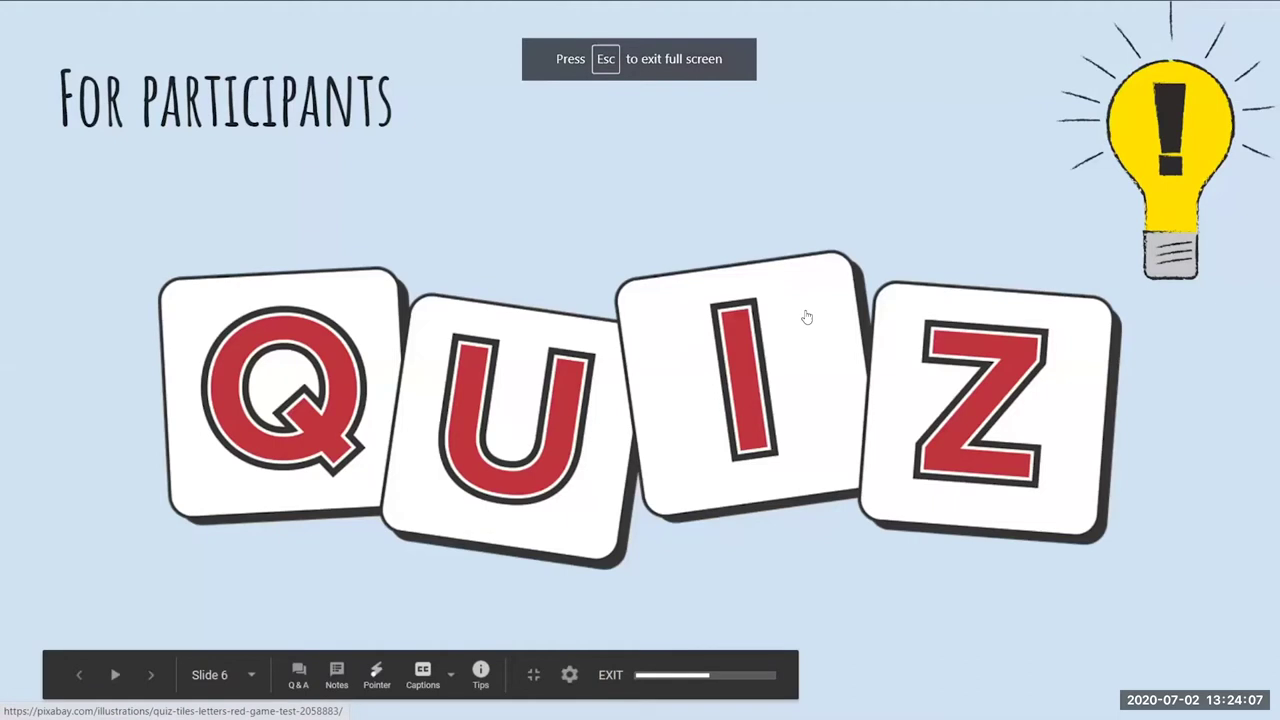
{"action": "left_click", "coordinate": [807, 316]}
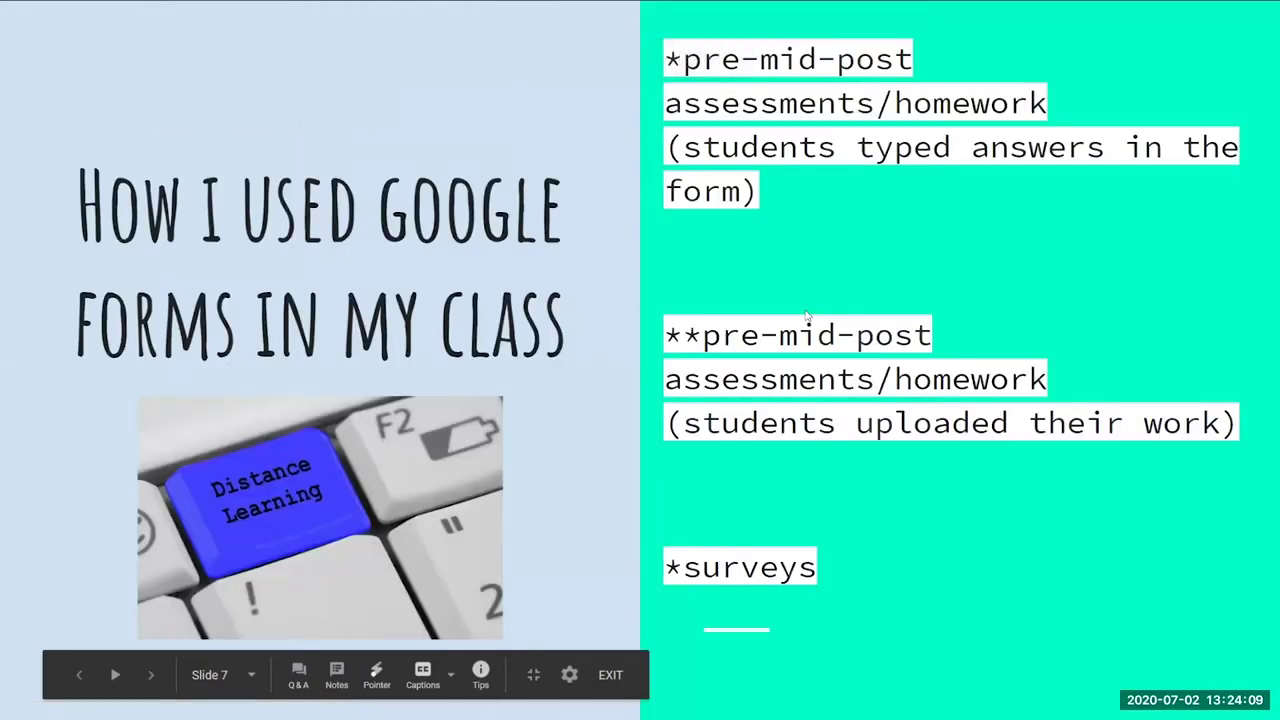
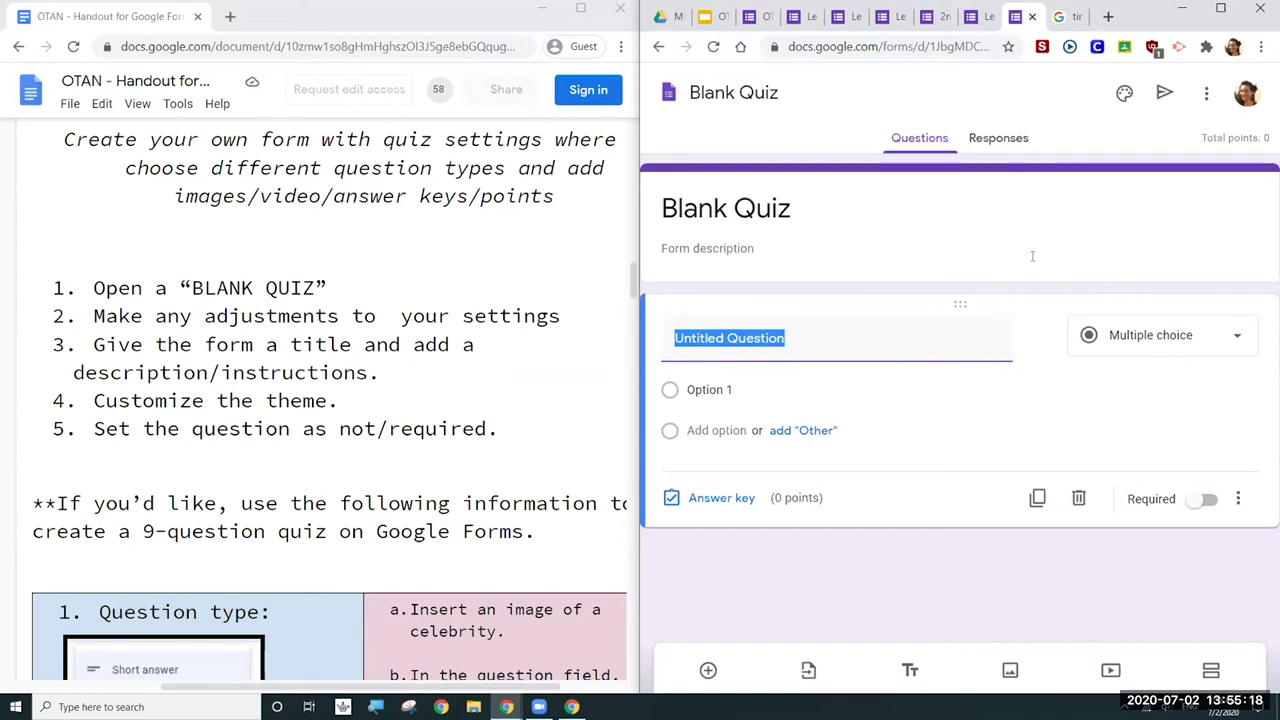
Step: In the Blank Quiz general settings, collect email addresses, remove the Torrance Unified School District restriction and let respondents edit after submitting
{"action": "left_click", "coordinate": [1207, 93]}
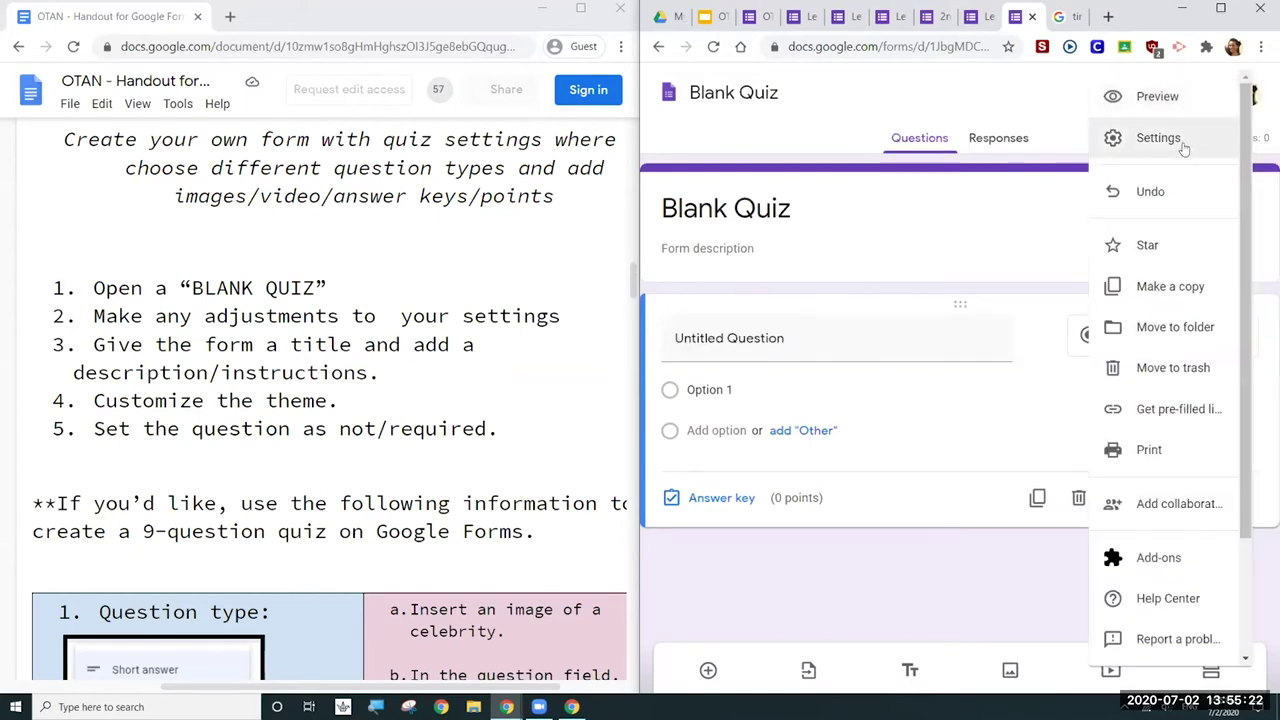
{"action": "left_click", "coordinate": [1184, 148]}
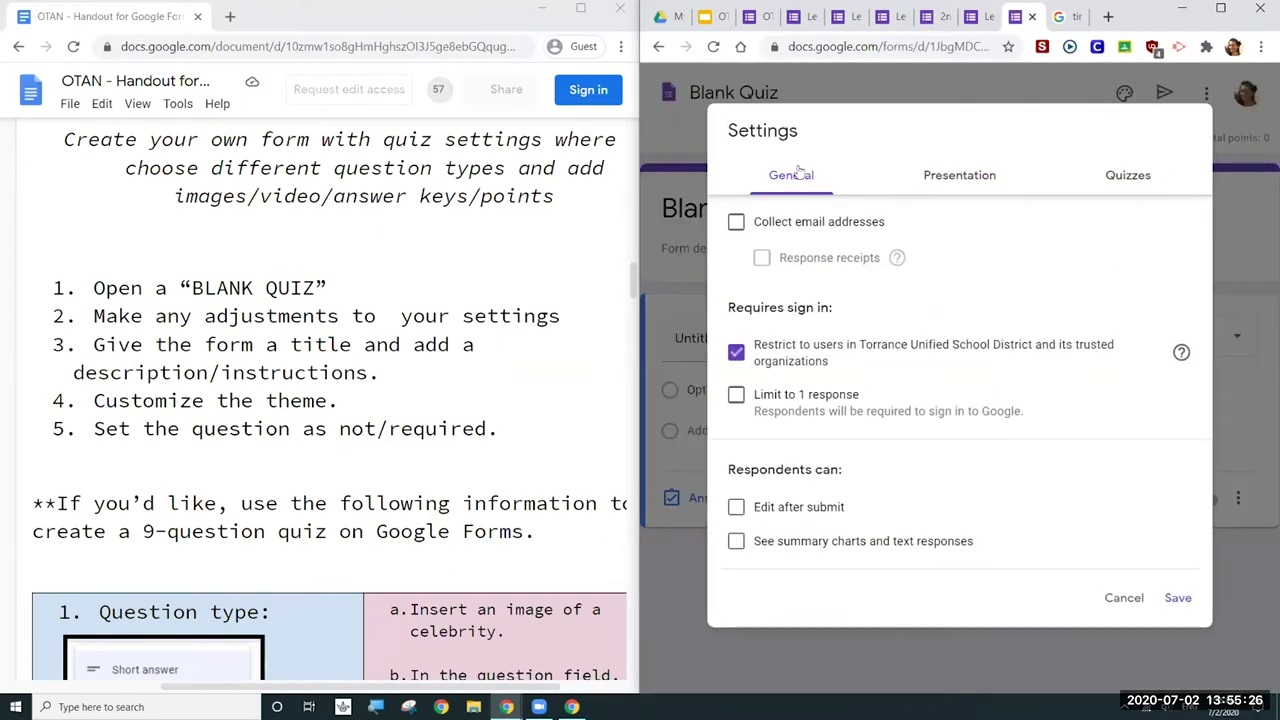
{"action": "left_click", "coordinate": [773, 225]}
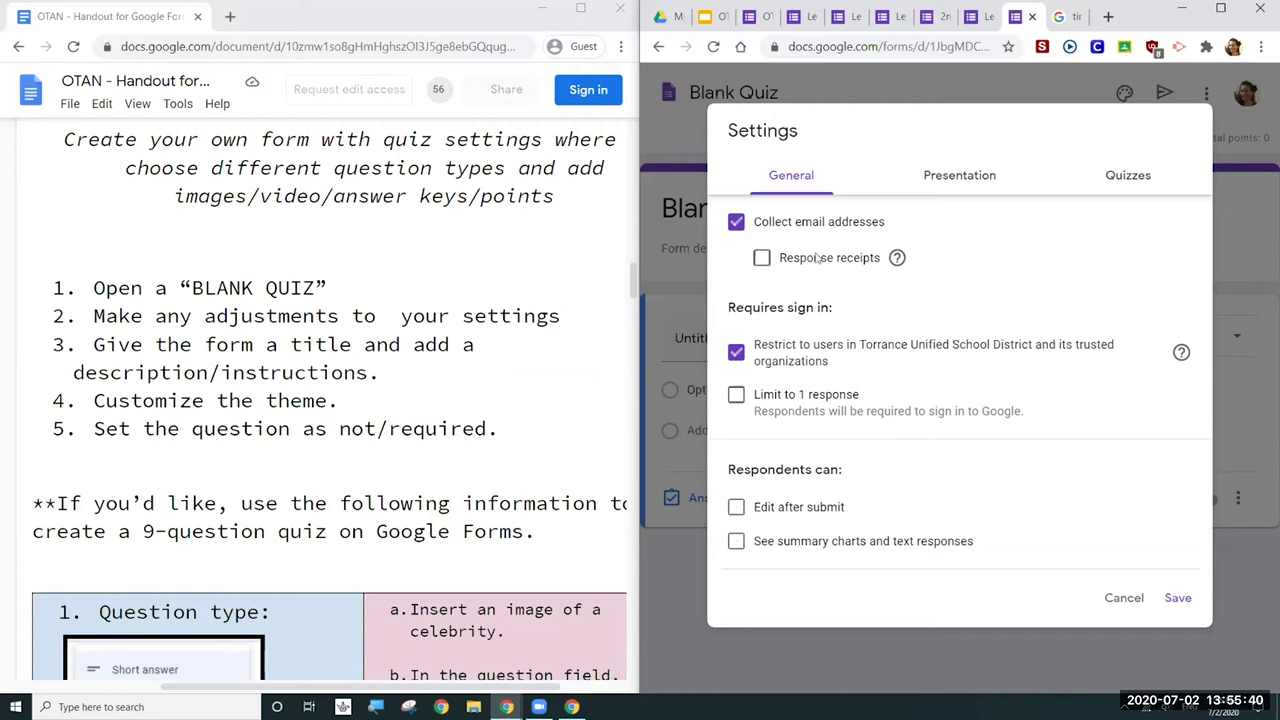
{"action": "left_click", "coordinate": [798, 358]}
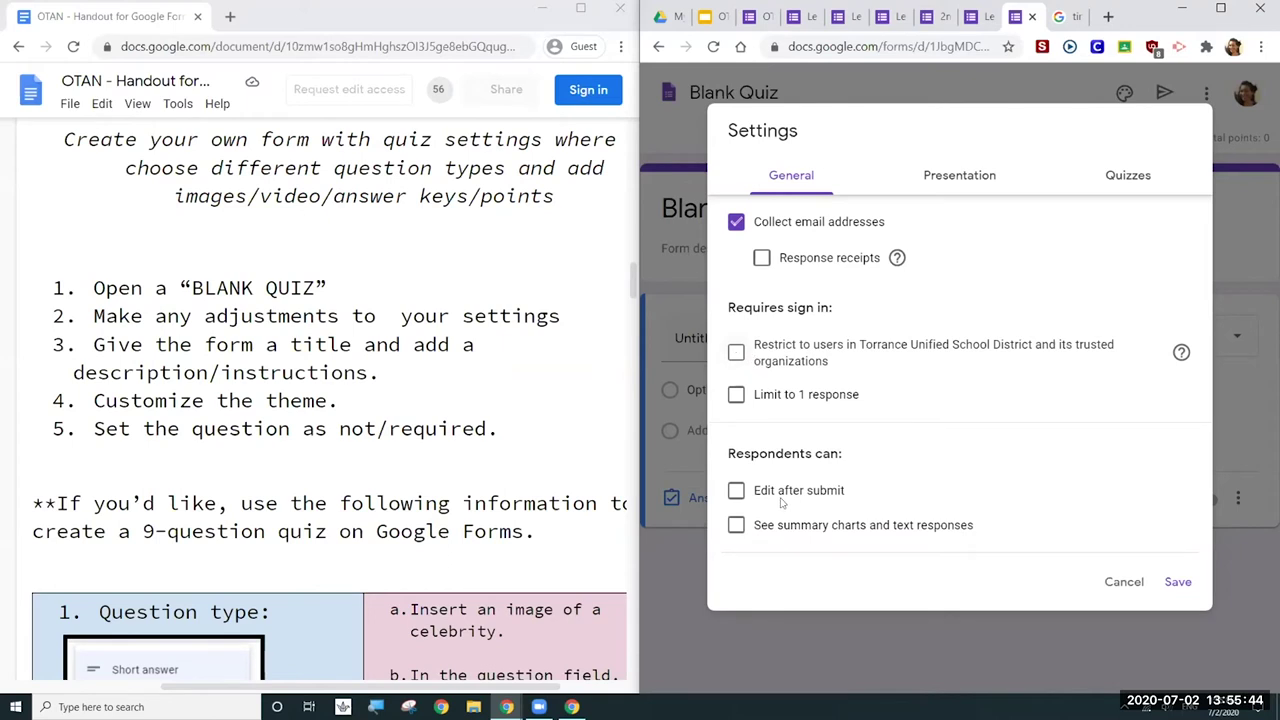
{"action": "left_click", "coordinate": [730, 496]}
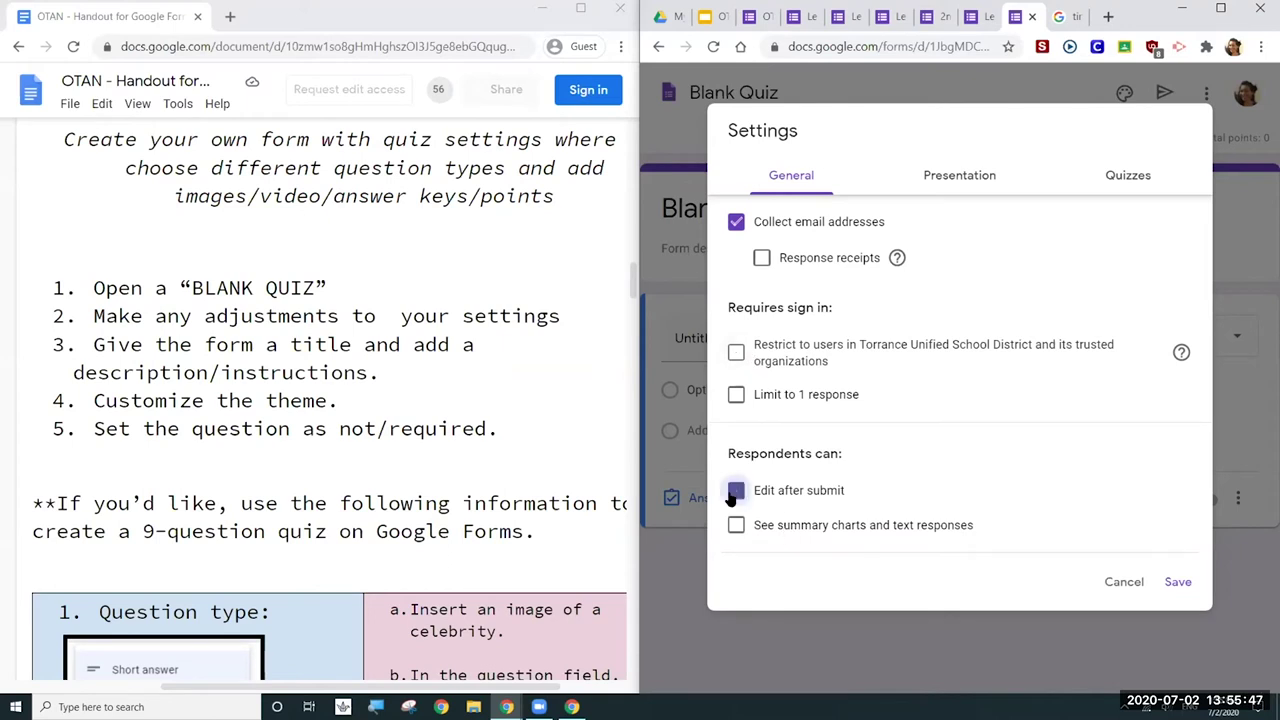
Step: In the quiz options, release grades later after manual review, and save the settings
{"action": "left_click", "coordinate": [1130, 178]}
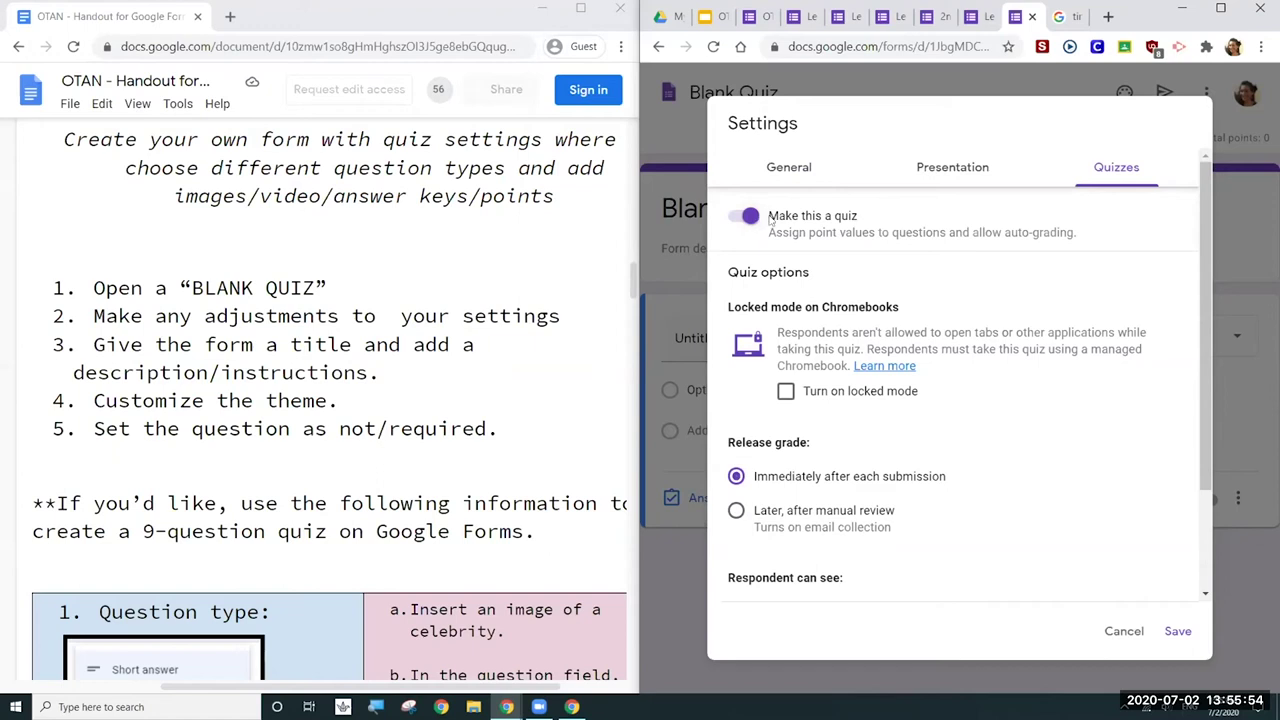
{"action": "left_click", "coordinate": [795, 518]}
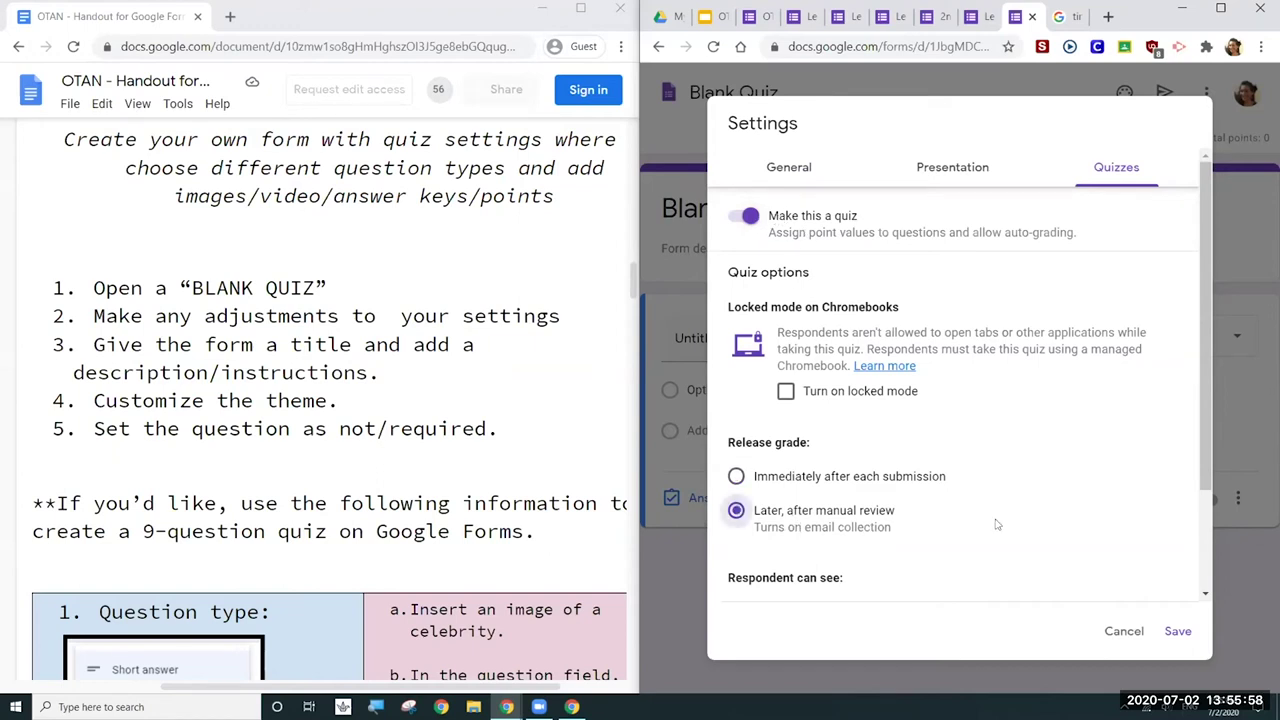
{"action": "left_click_drag", "start_coordinate": [1206, 201], "coordinate": [1211, 302]}
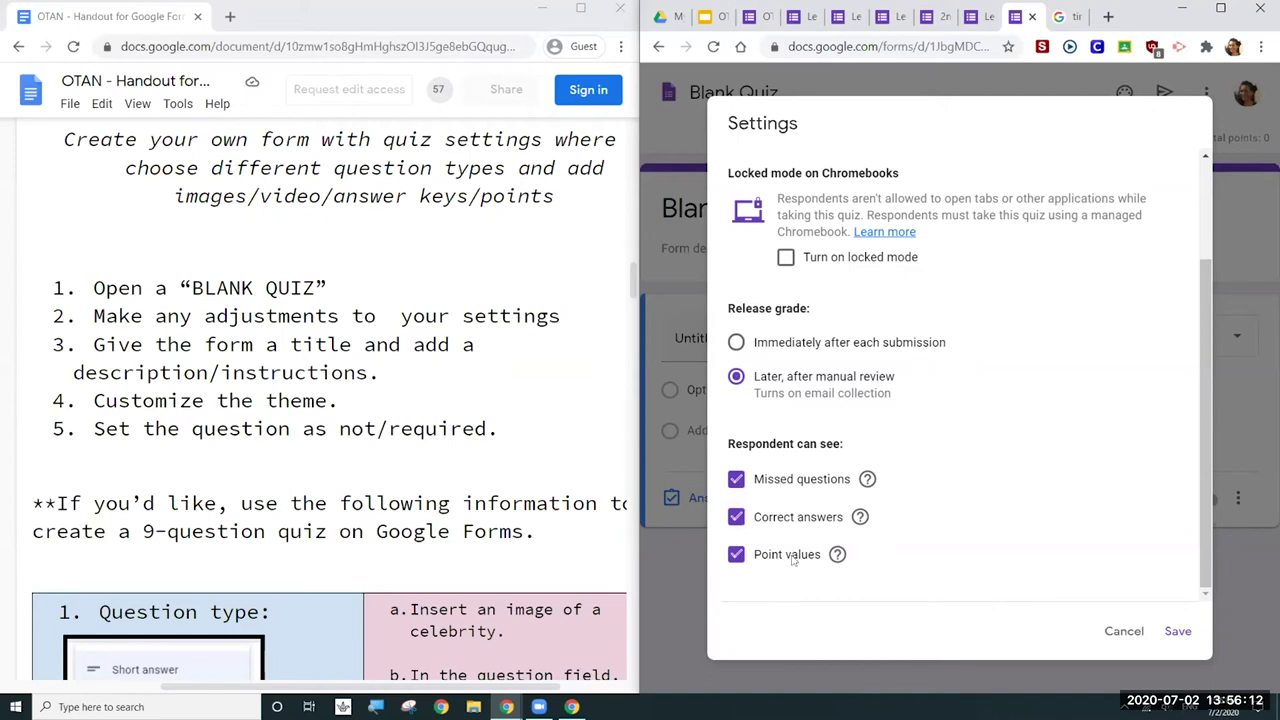
{"action": "left_click", "coordinate": [1178, 633]}
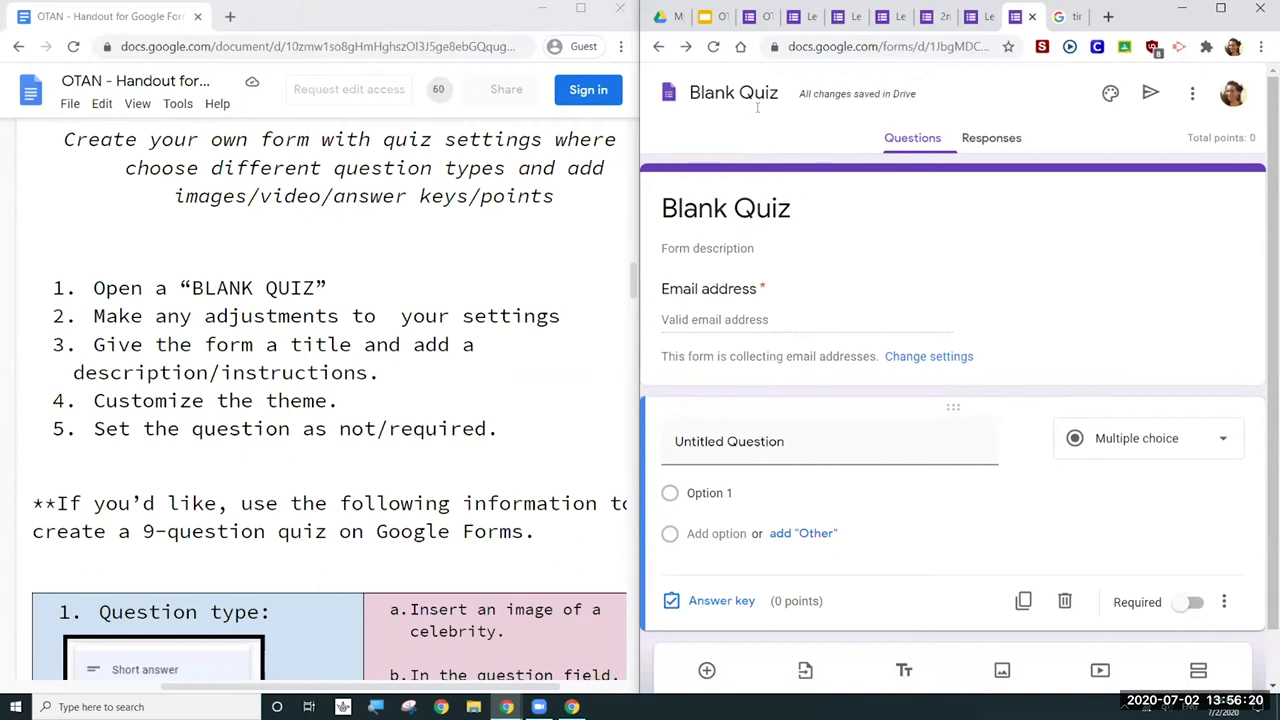
Step: Replace the form's heading title with "WEBINAR 1 OF 3 -EXAMPLE"
{"action": "triple_click", "coordinate": [765, 208]}
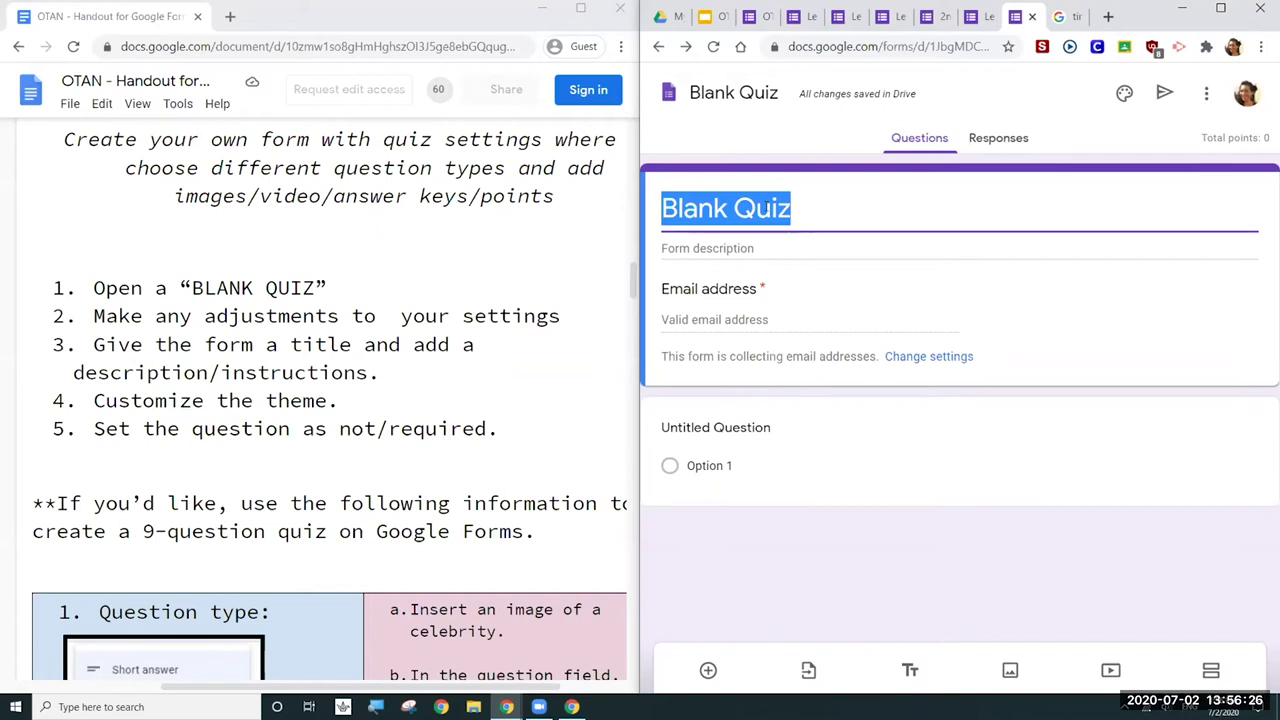
{"action": "type", "text": "WEBINAR "}
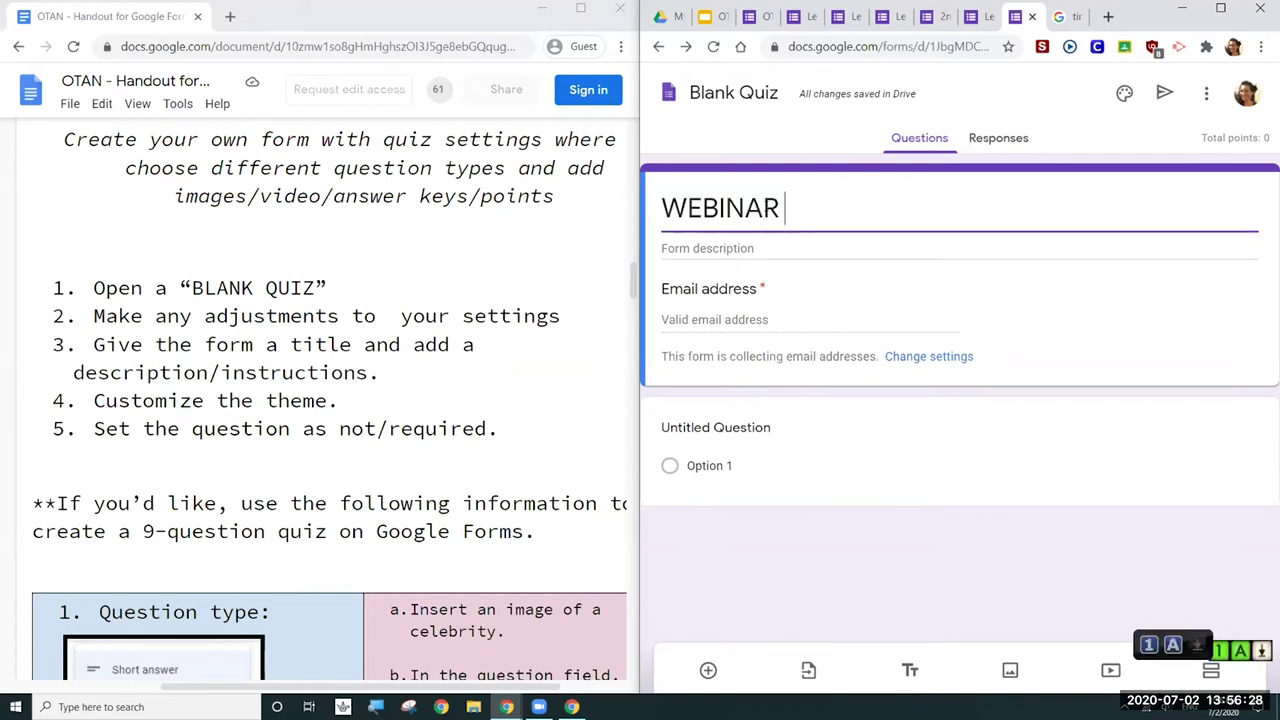
{"action": "type", "text": "1 OF 3"}
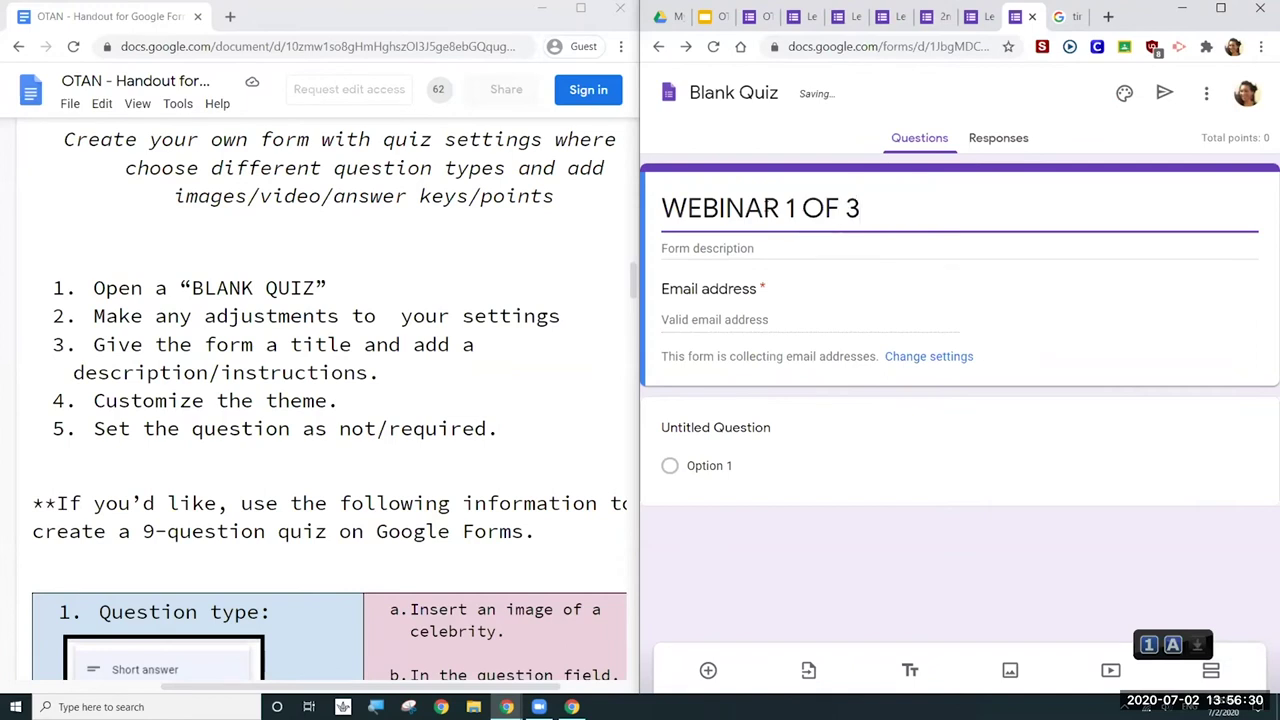
{"action": "type", "text": " -EXA"}
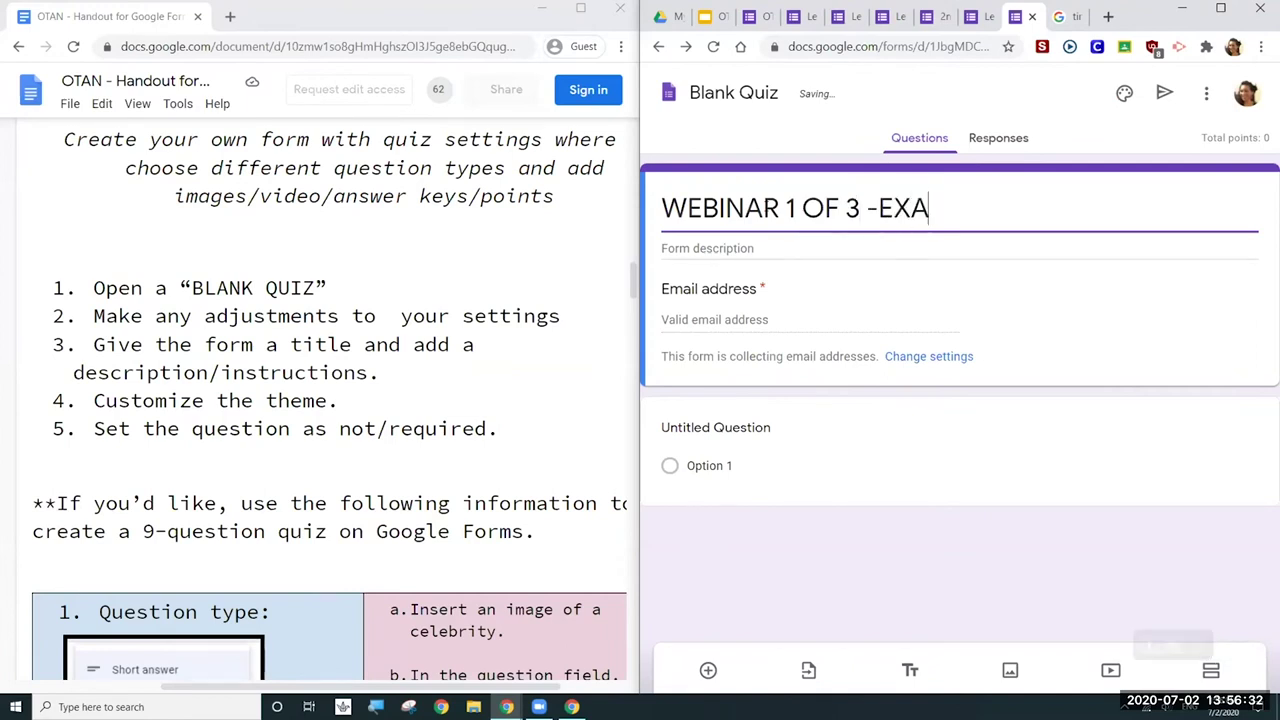
{"action": "type", "text": "MPLE"}
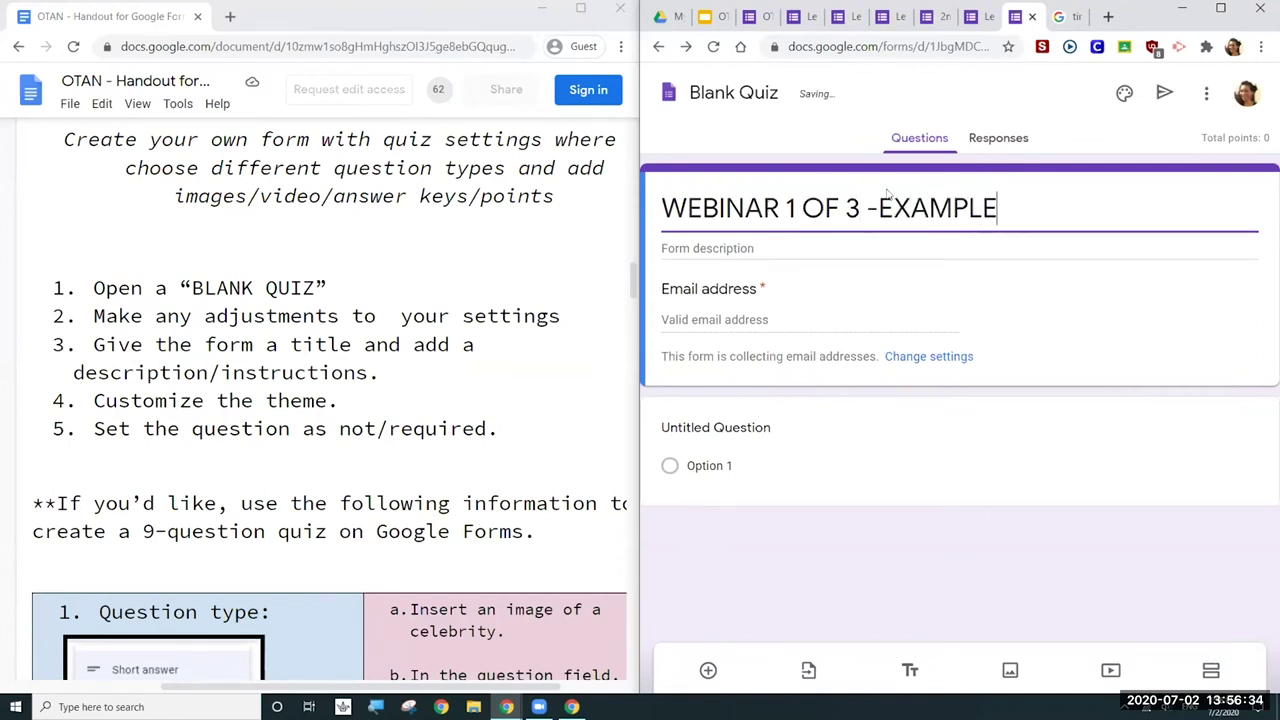
Step: Enter "INSTRUCTIONS/ DESCRIPTION/ LINKS" as the form description
{"action": "left_click", "coordinate": [844, 246]}
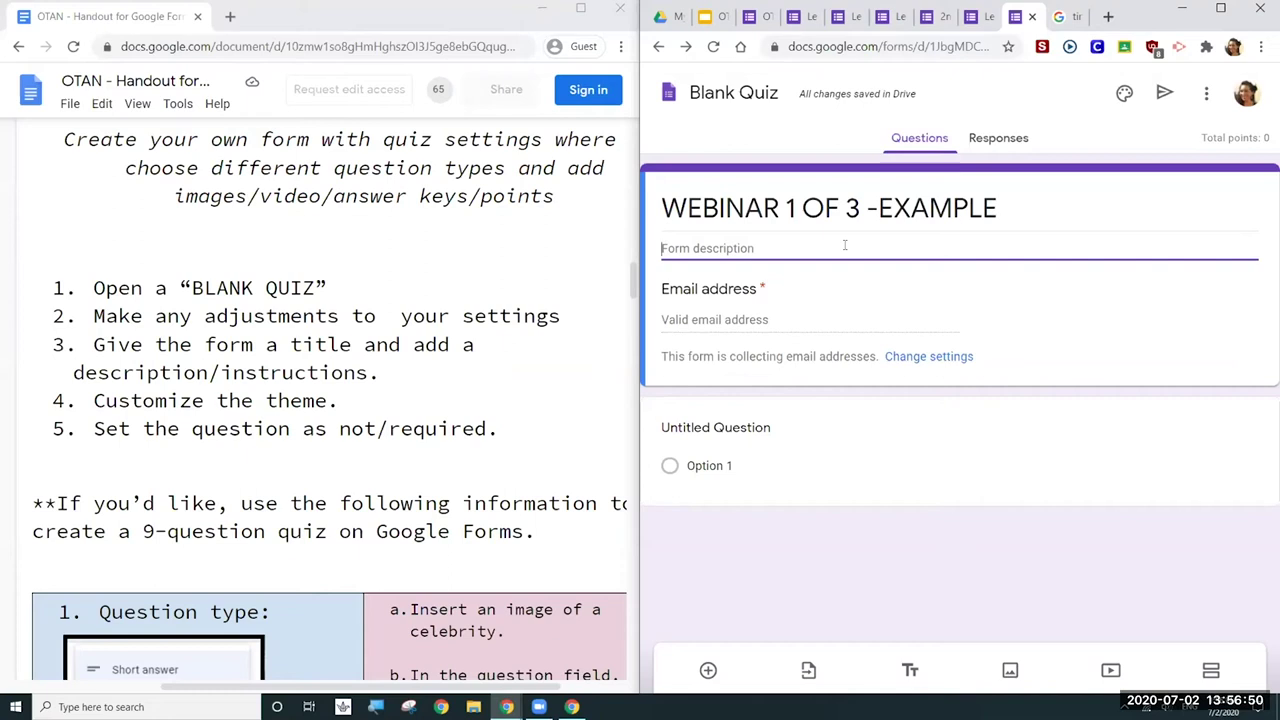
{"action": "type", "text": "INSTRUCTIONS/ DES"}
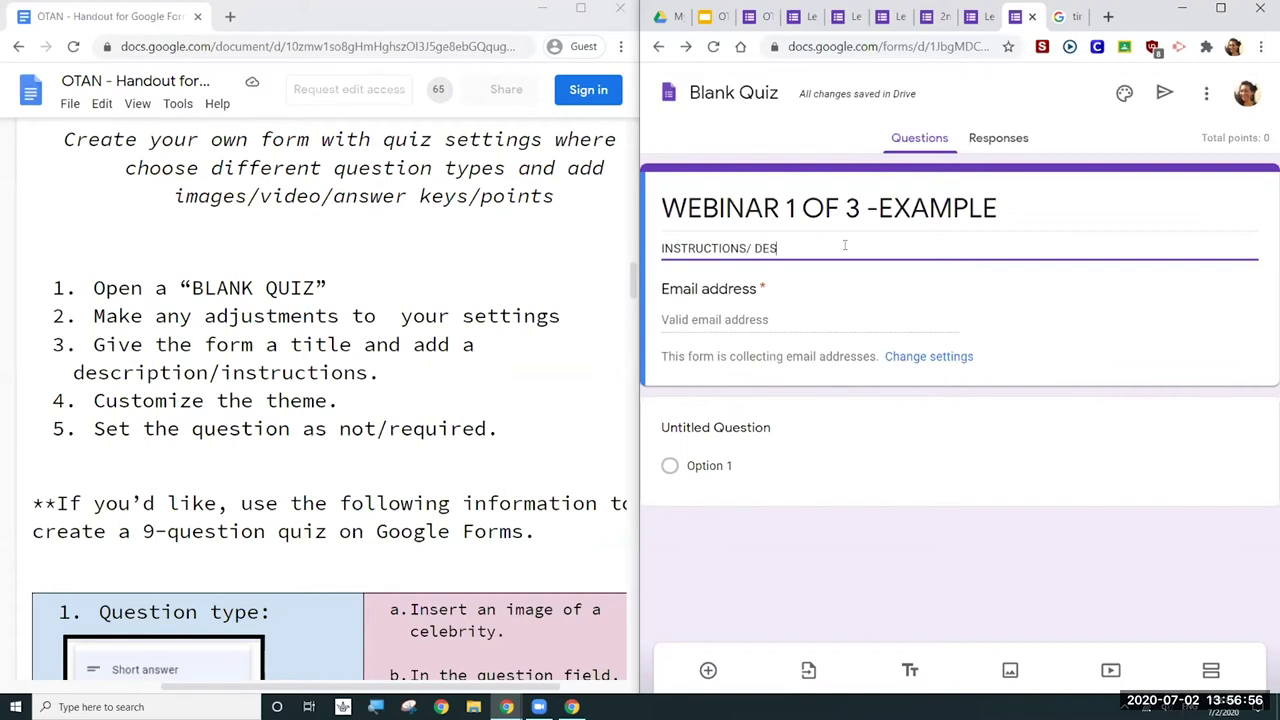
{"action": "type", "text": "CRIPTION"}
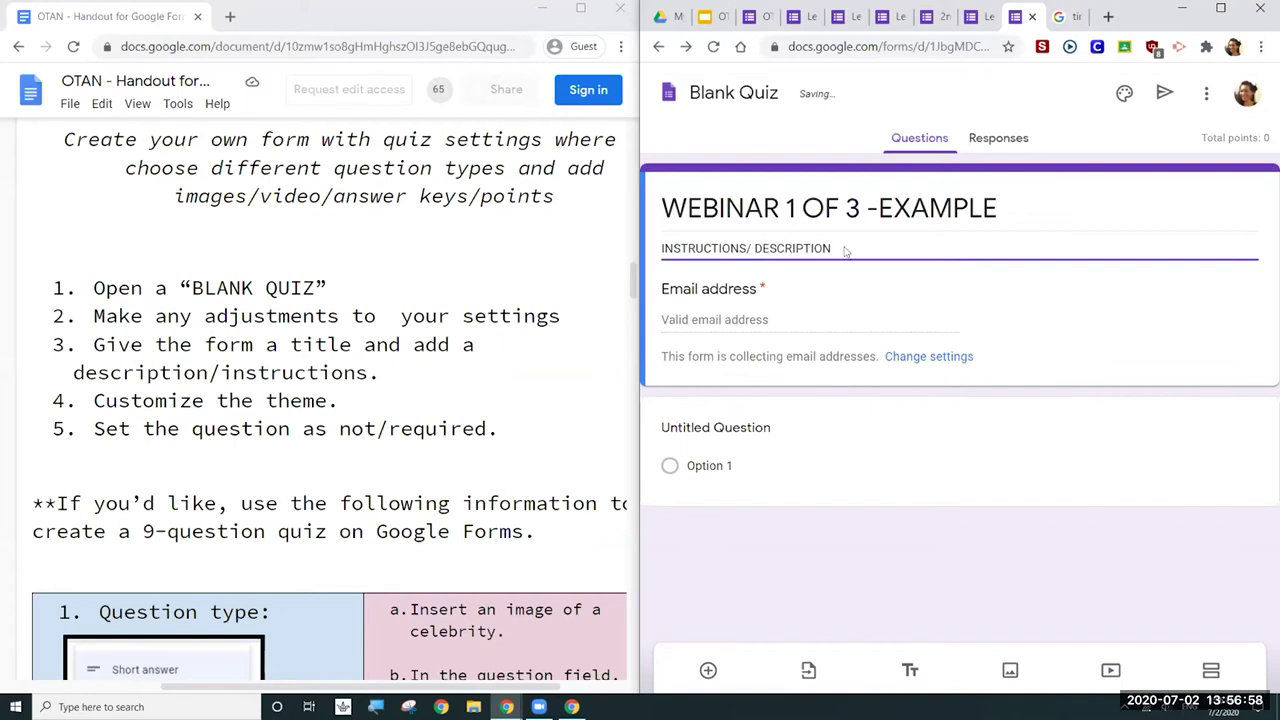
{"action": "type", "text": "/ LINKS"}
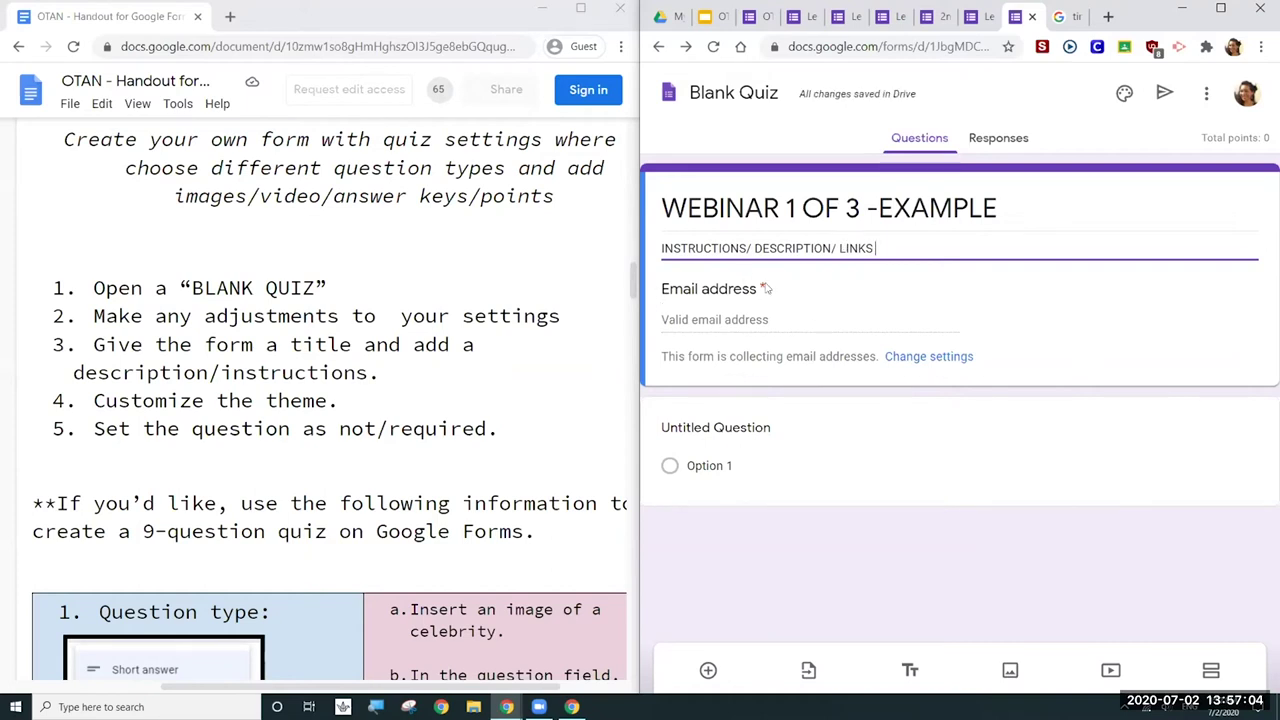
Step: Examine the email collection note and the untitled question, and check the handout's numbered setup instructions
{"action": "left_click_drag", "start_coordinate": [663, 356], "coordinate": [833, 356]}
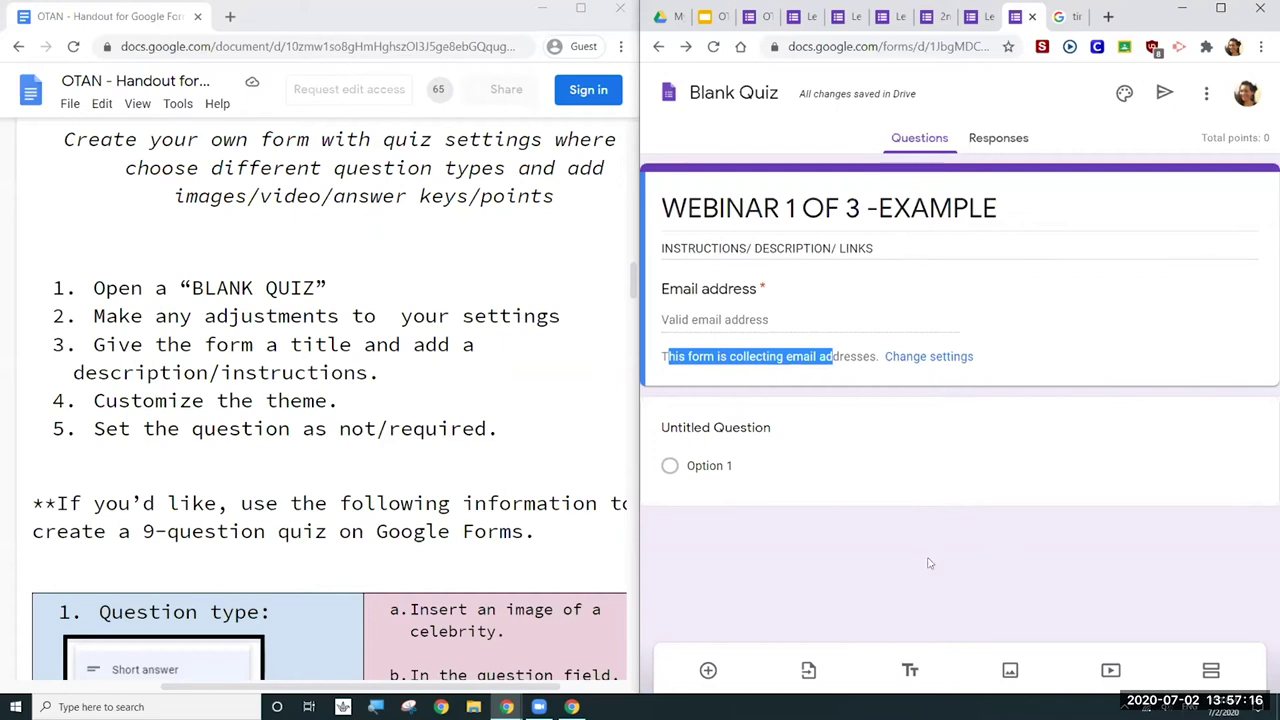
{"action": "left_click", "coordinate": [868, 453]}
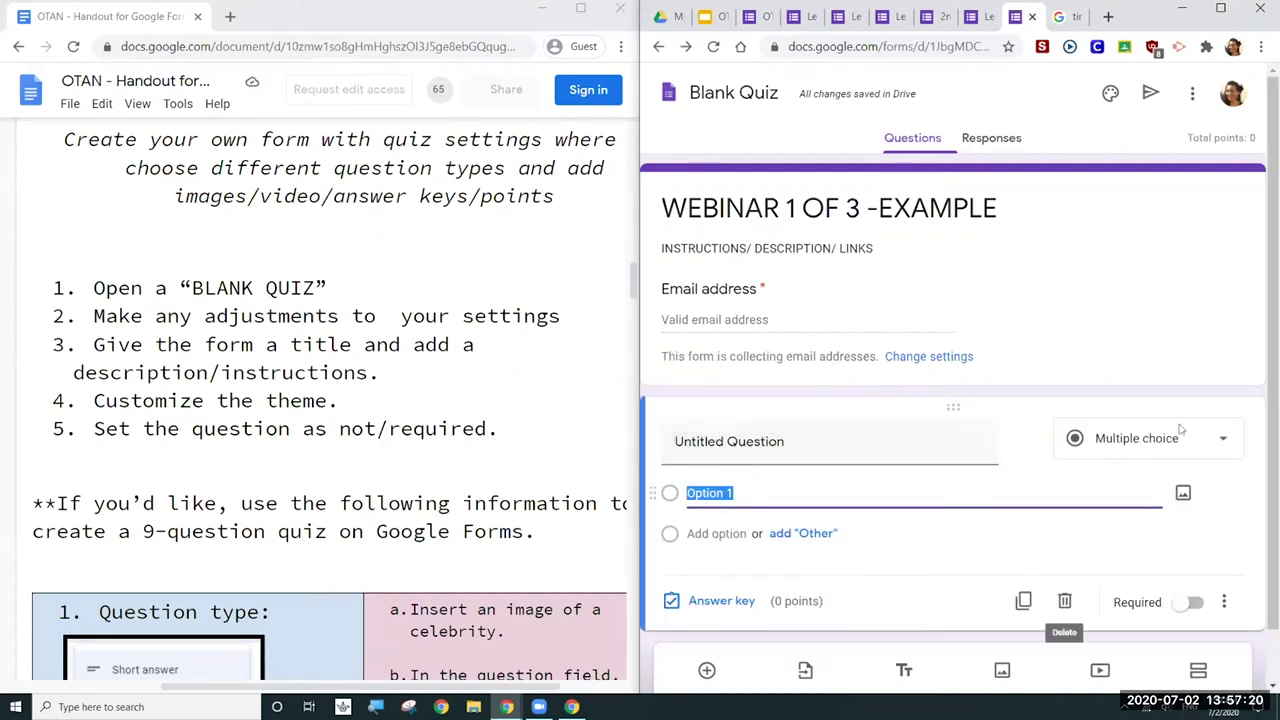
{"action": "scroll", "coordinate": [1180, 428], "scroll_direction": "down", "scroll_amount": 1}
{"action": "scroll", "coordinate": [790, 252], "scroll_direction": "up", "scroll_amount": 1}
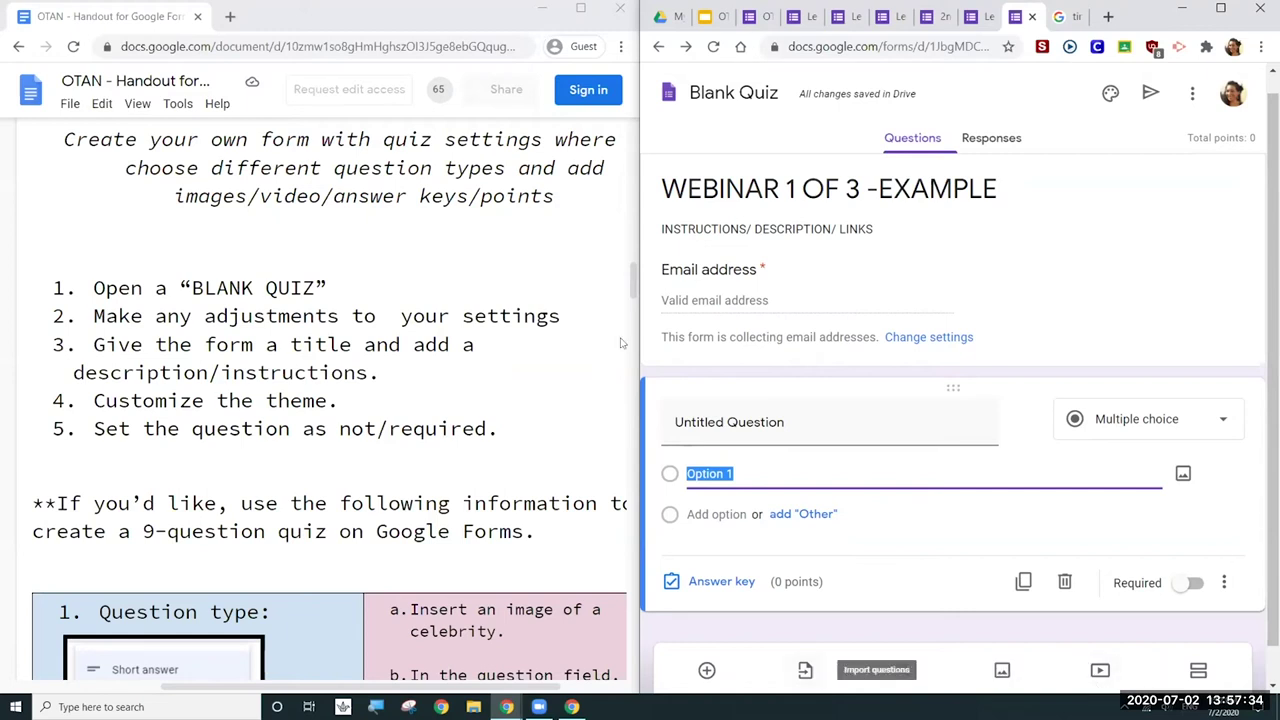
{"action": "left_click", "coordinate": [551, 330]}
{"action": "scroll", "coordinate": [551, 330], "scroll_direction": "down", "scroll_amount": 2}
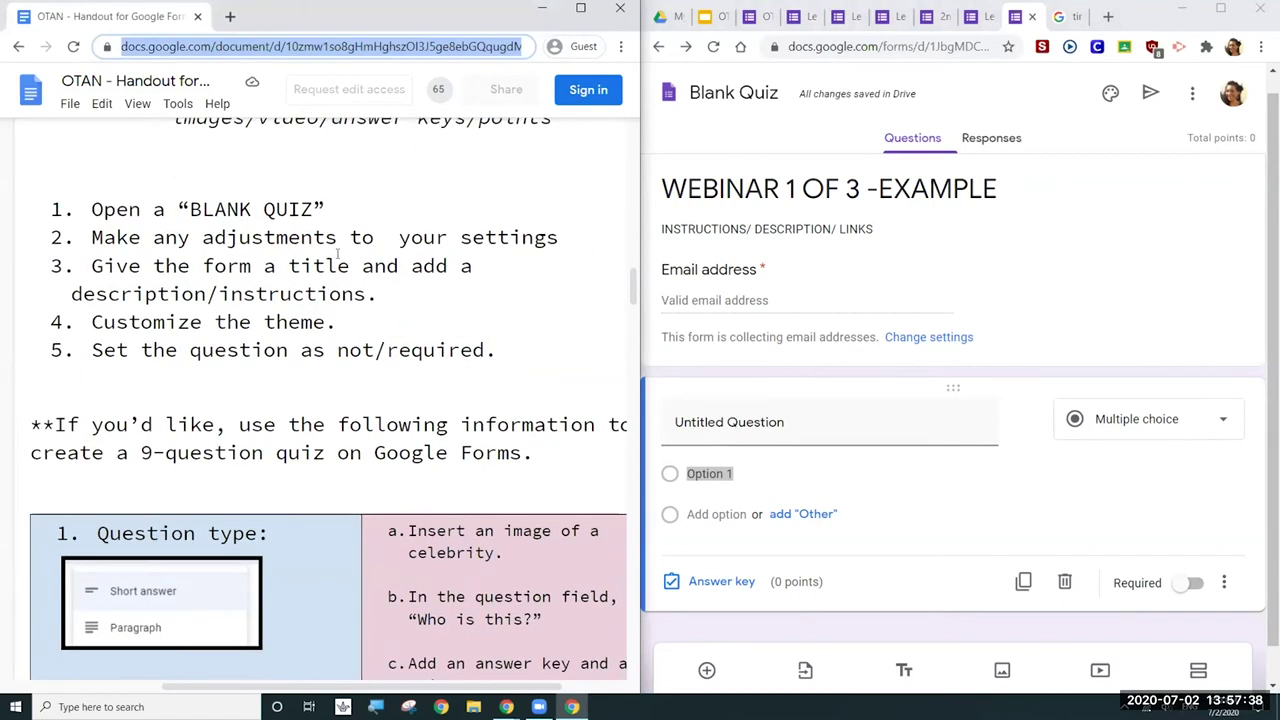
Step: Customize the form theme with the cyan theme color, the third background shade and the Formal font style, and apply it
{"action": "left_click", "coordinate": [1110, 93]}
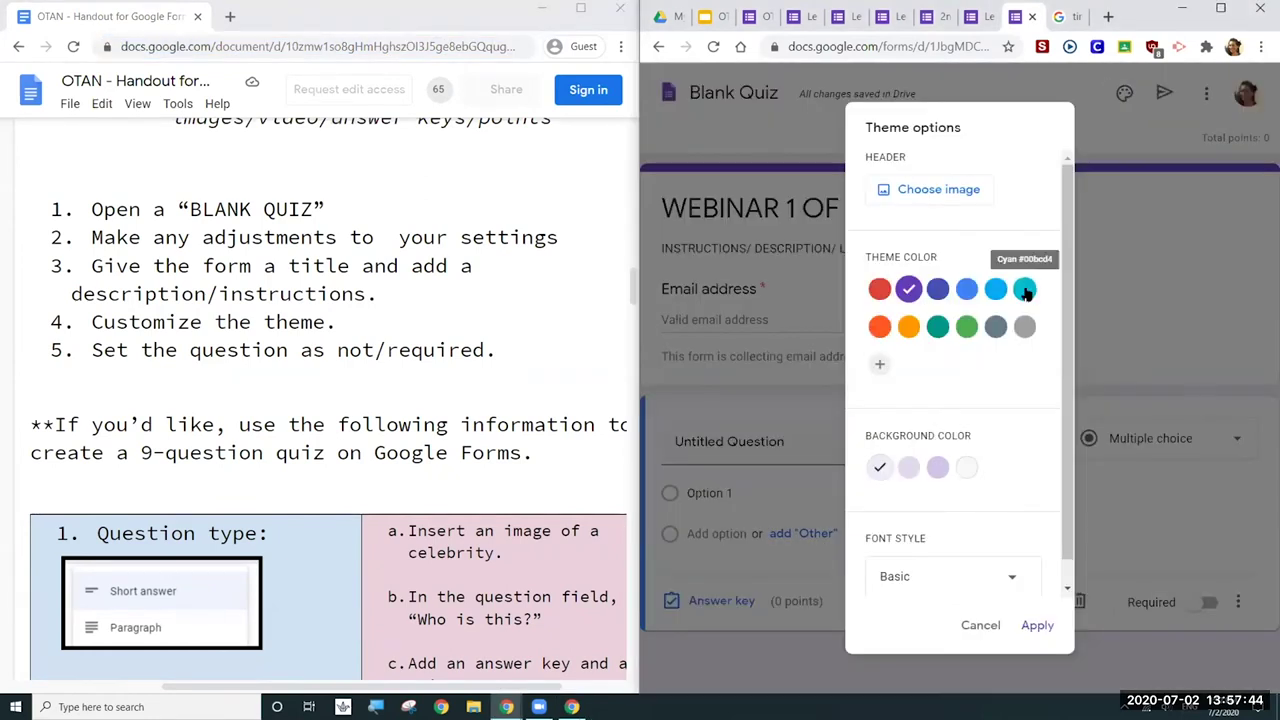
{"action": "left_click", "coordinate": [1025, 289]}
{"action": "left_click", "coordinate": [937, 467]}
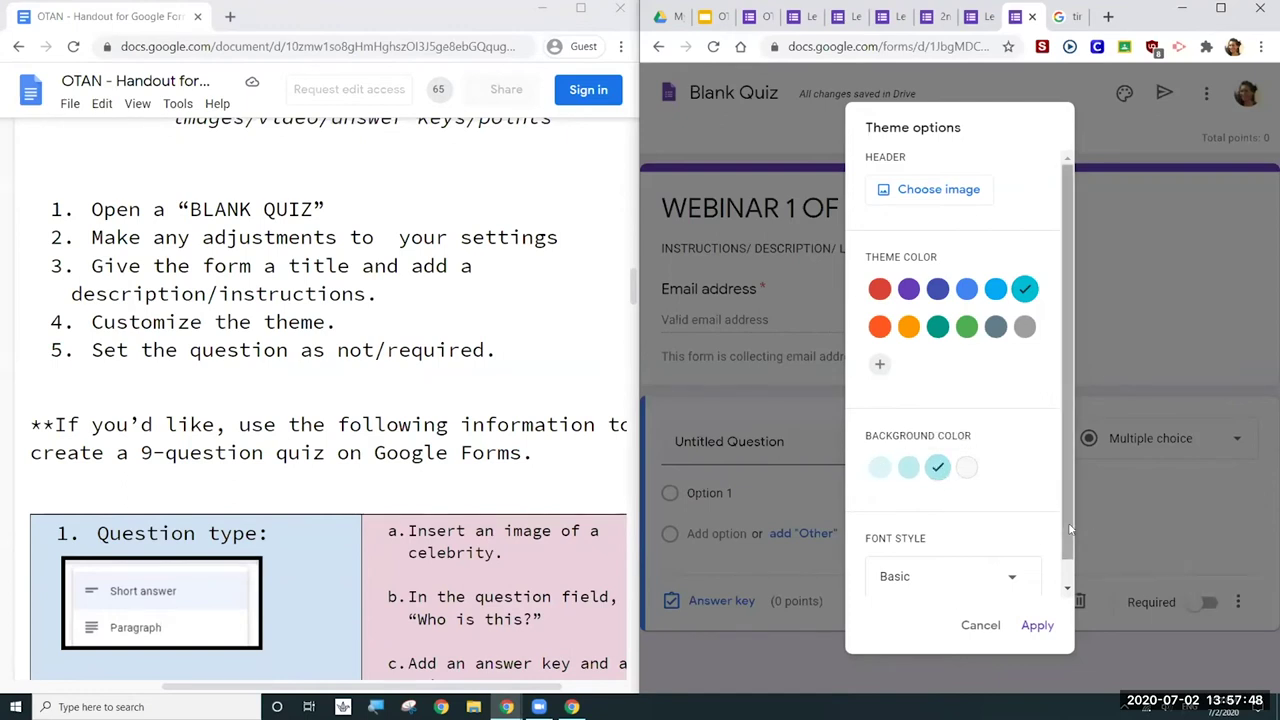
{"action": "scroll", "coordinate": [1035, 545], "scroll_direction": "down", "scroll_amount": 1}
{"action": "left_click", "coordinate": [1025, 557]}
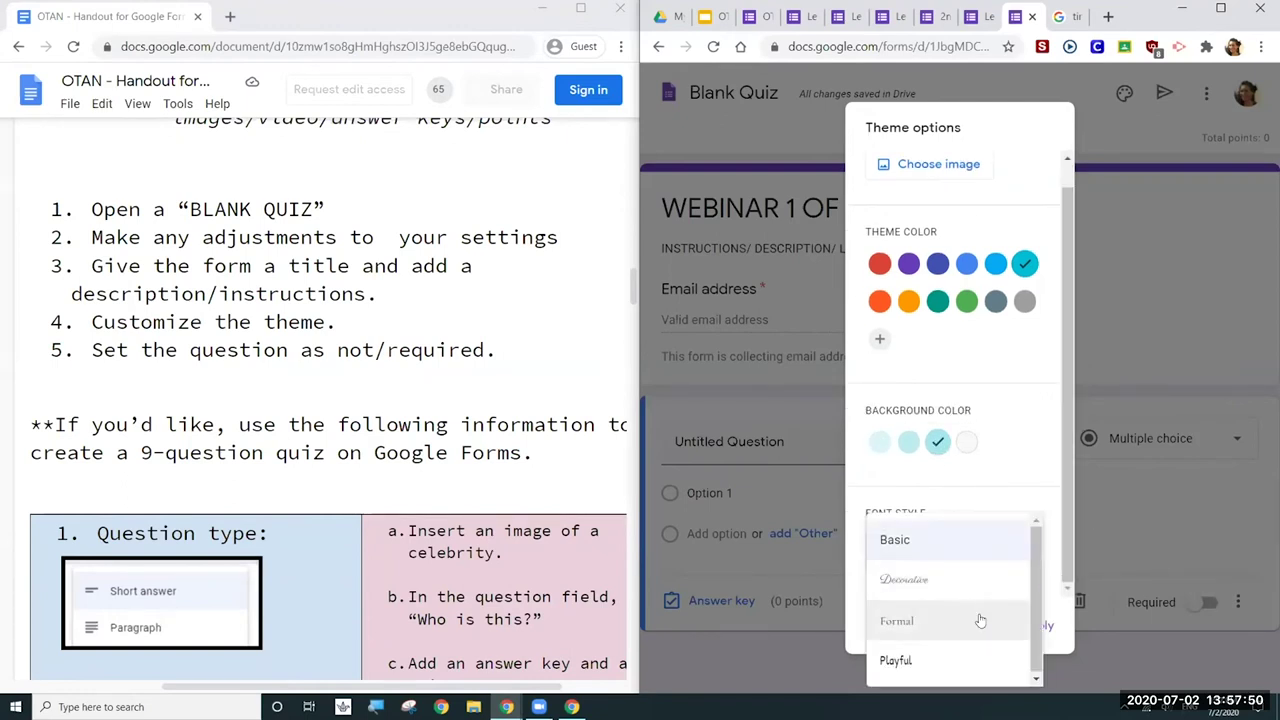
{"action": "left_click", "coordinate": [980, 617]}
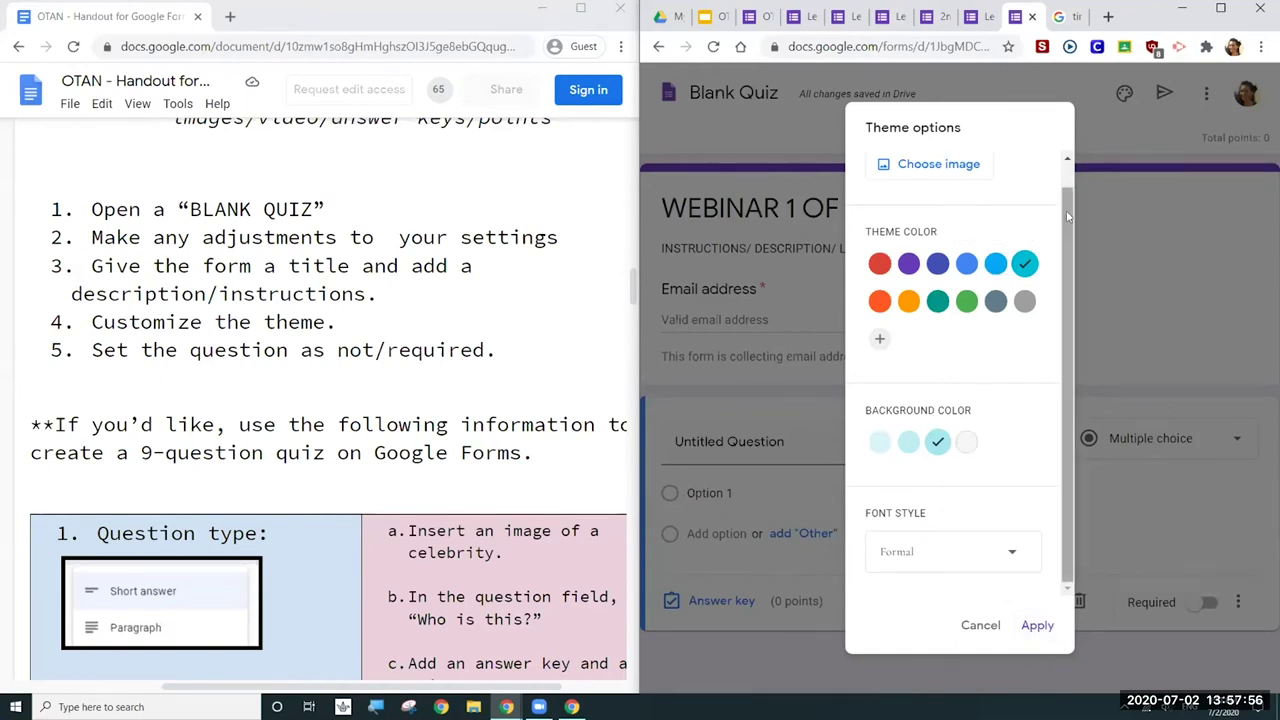
{"action": "scroll", "coordinate": [981, 195], "scroll_direction": "up", "scroll_amount": 1}
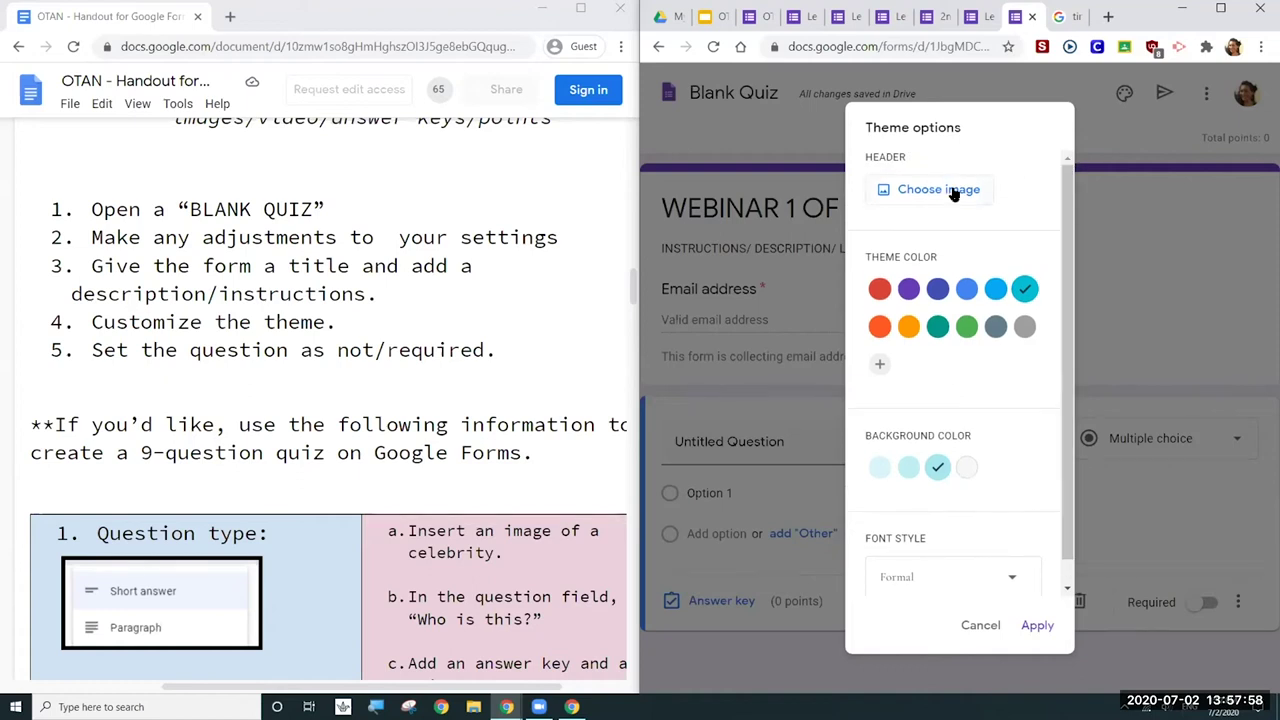
{"action": "scroll", "coordinate": [1070, 200], "scroll_direction": "down", "scroll_amount": 1}
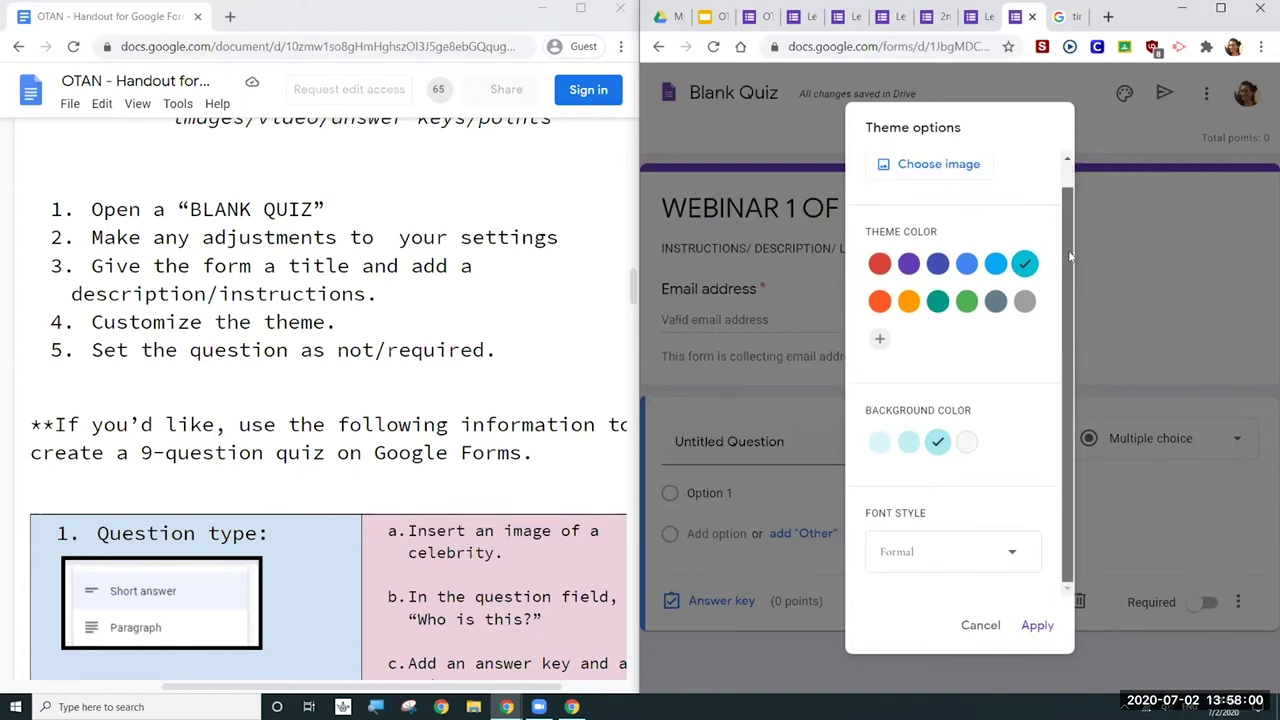
{"action": "left_click", "coordinate": [1038, 628]}
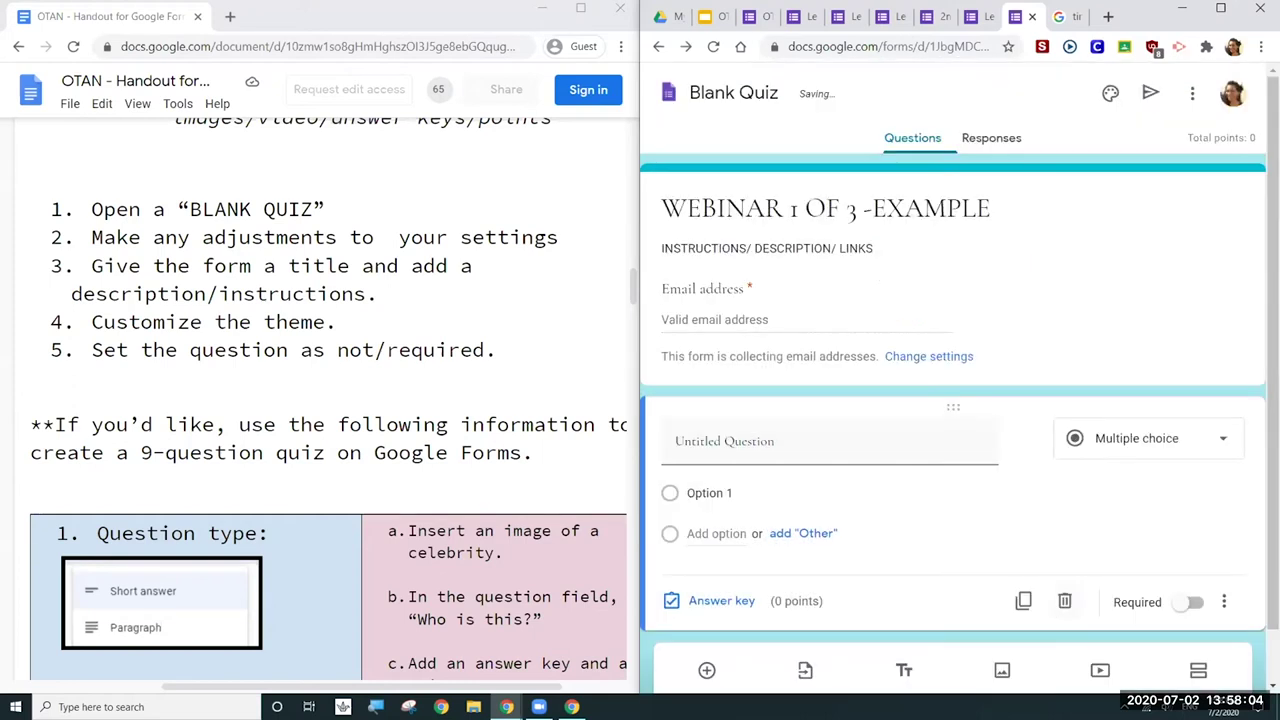
Step: Consult the handout's first question item and change the untitled question's type to Short answer
{"action": "scroll", "coordinate": [960, 383], "scroll_direction": "down", "scroll_amount": 1}
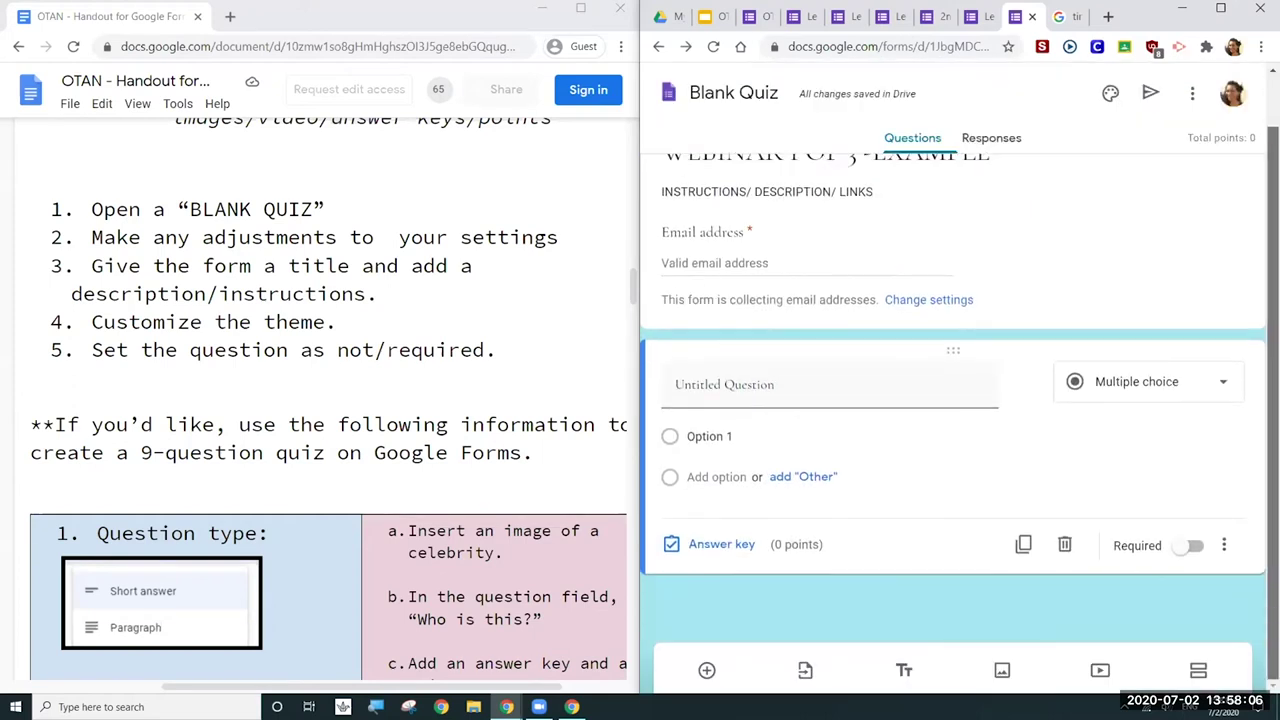
{"action": "scroll", "coordinate": [960, 385], "scroll_direction": "up", "scroll_amount": 1}
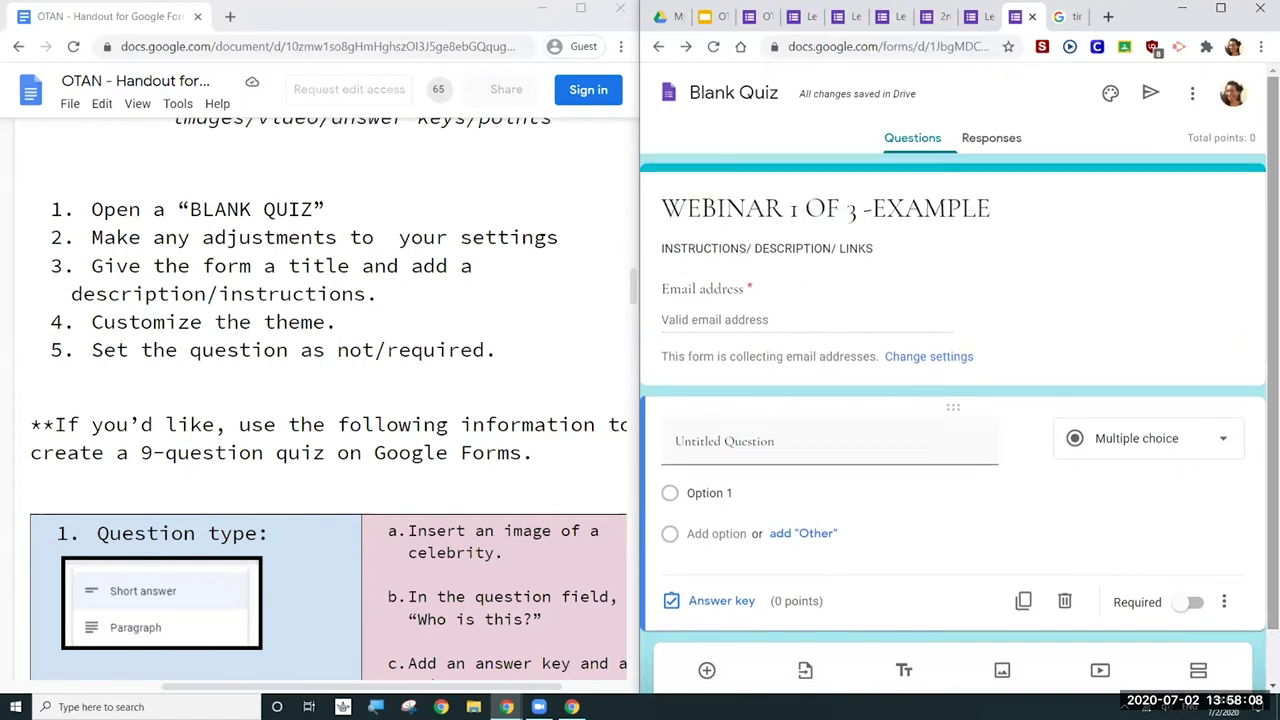
{"action": "scroll", "coordinate": [955, 385], "scroll_direction": "down", "scroll_amount": 1}
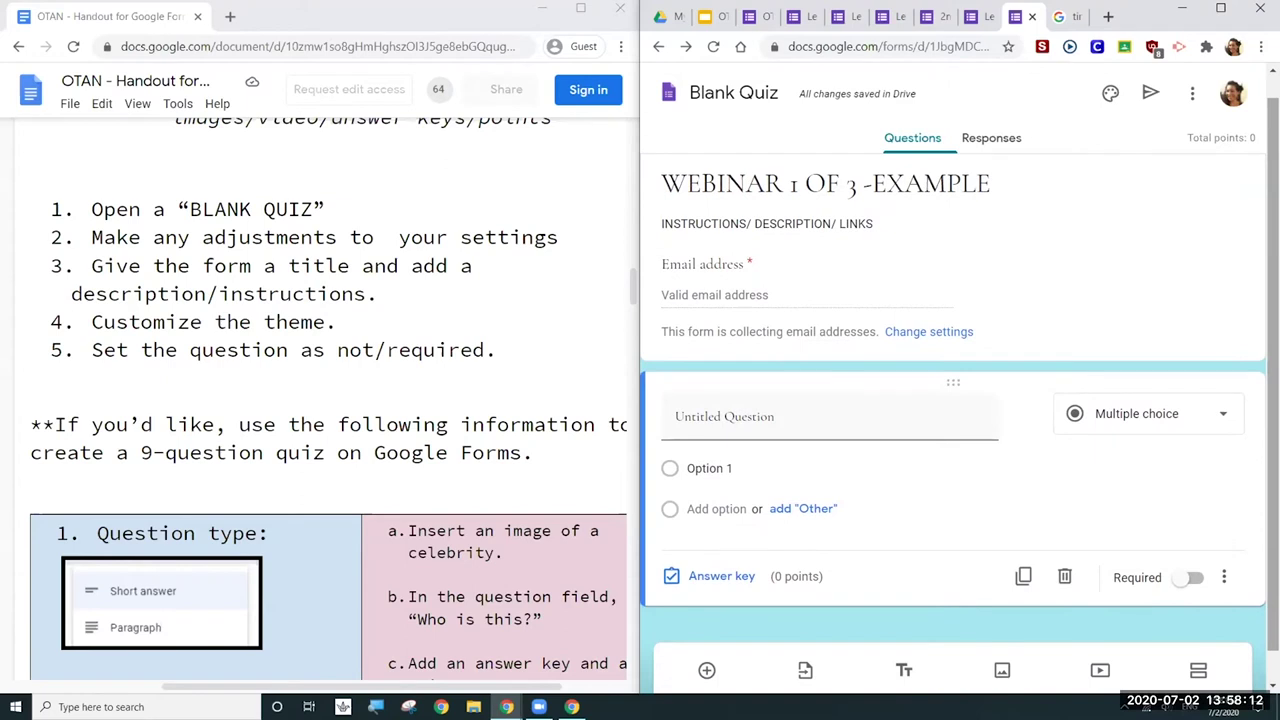
{"action": "left_click", "coordinate": [320, 46]}
{"action": "scroll", "coordinate": [328, 400], "scroll_direction": "down", "scroll_amount": 3}
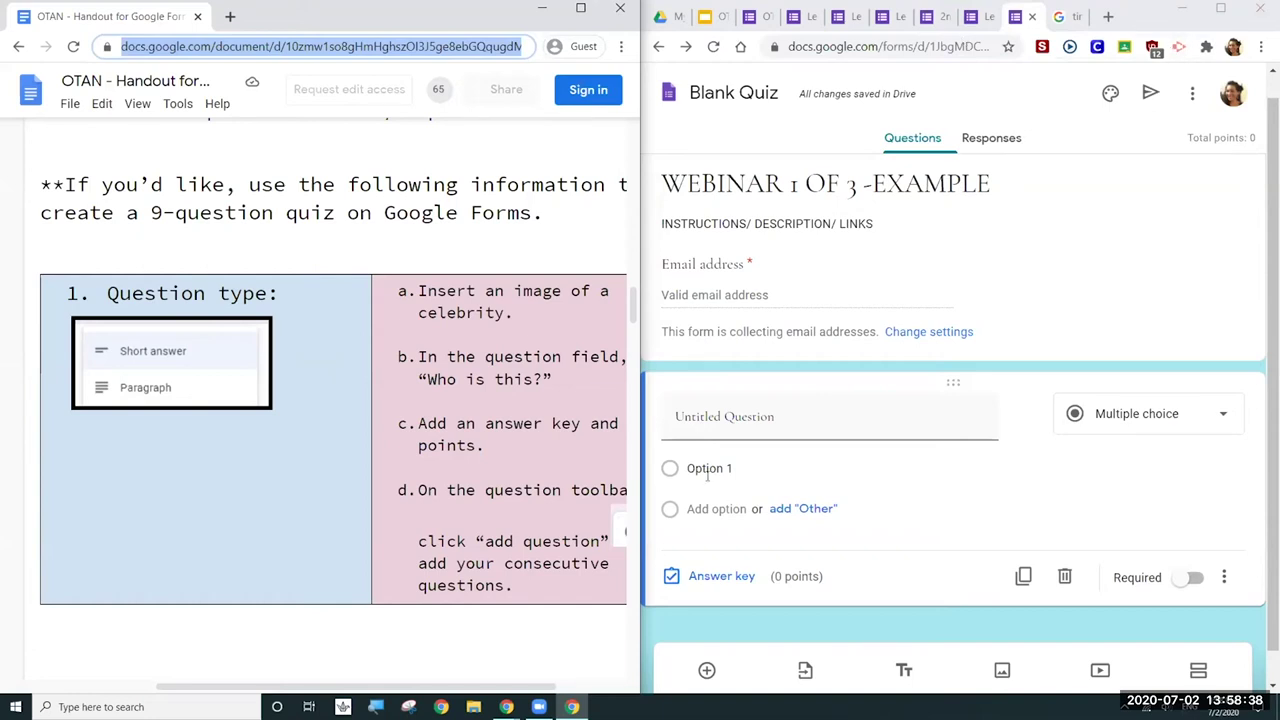
{"action": "left_click", "coordinate": [1220, 414]}
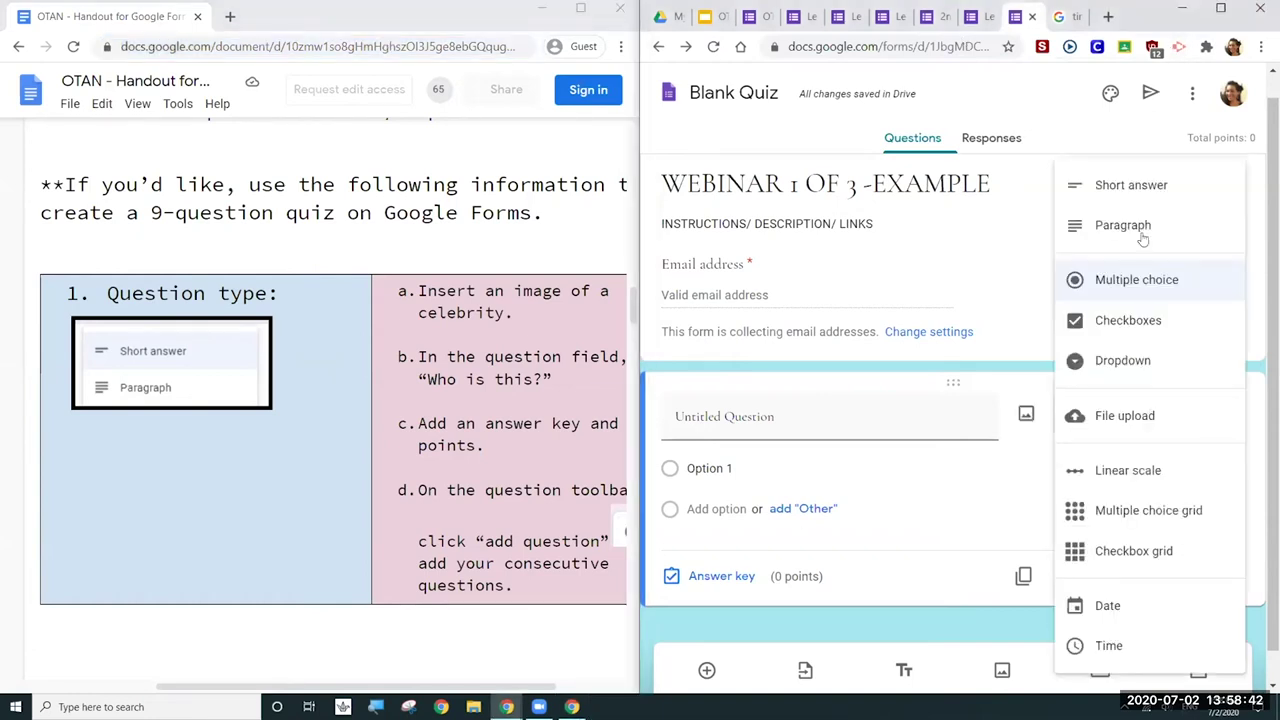
{"action": "left_click", "coordinate": [1186, 196]}
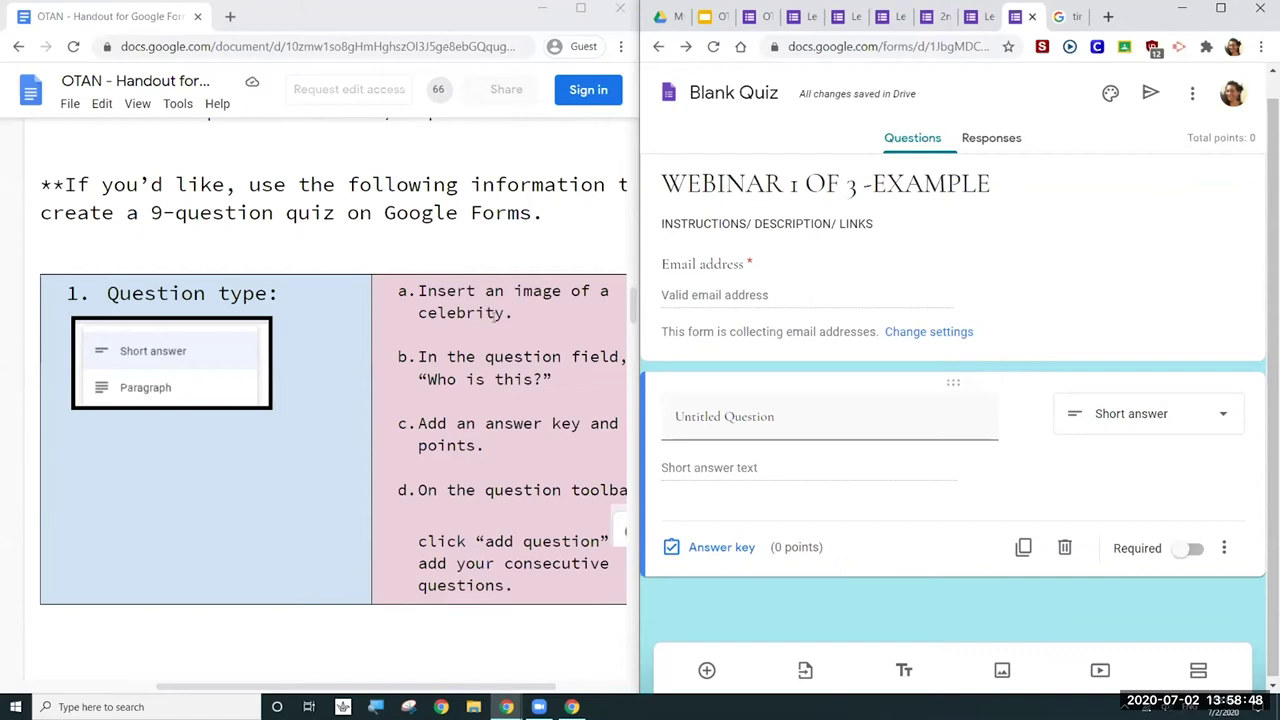
Step: Insert the portrait with the blue cap into the untitled question from a Google image search for "michael jackson"
{"action": "mouse_move", "coordinate": [1062, 410]}
{"action": "left_click", "coordinate": [1025, 418]}
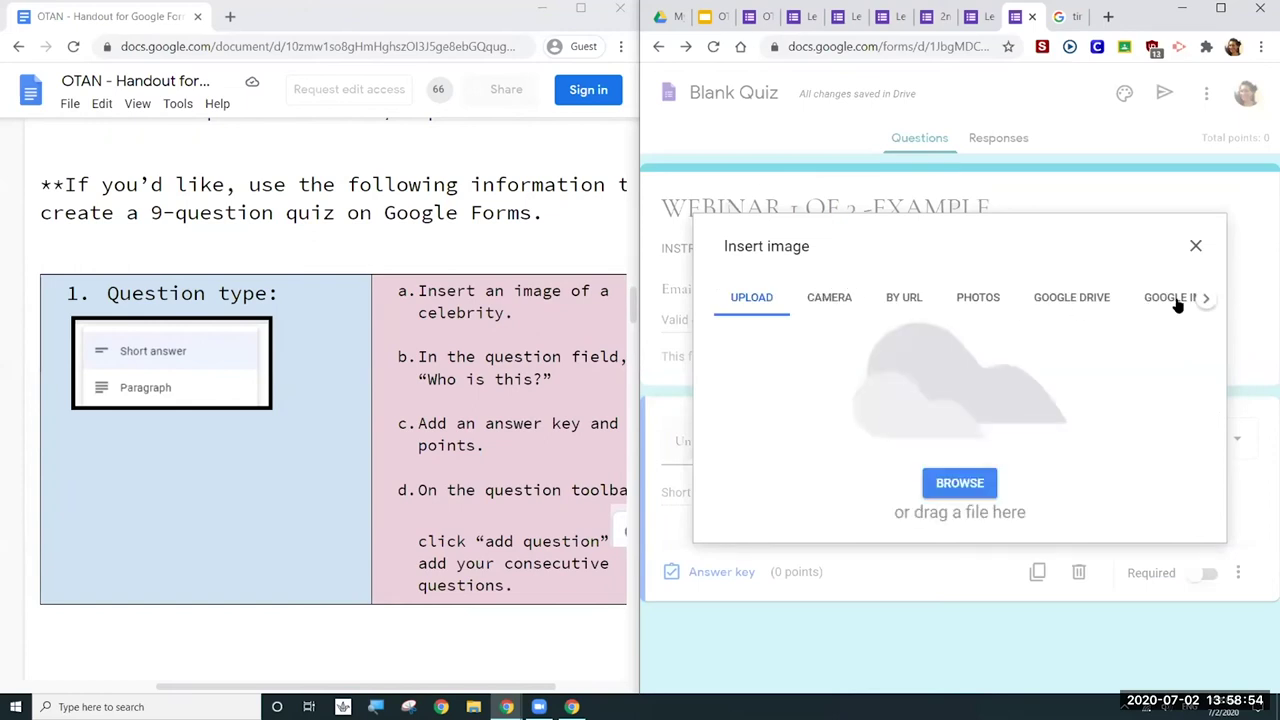
{"action": "left_click", "coordinate": [1165, 298]}
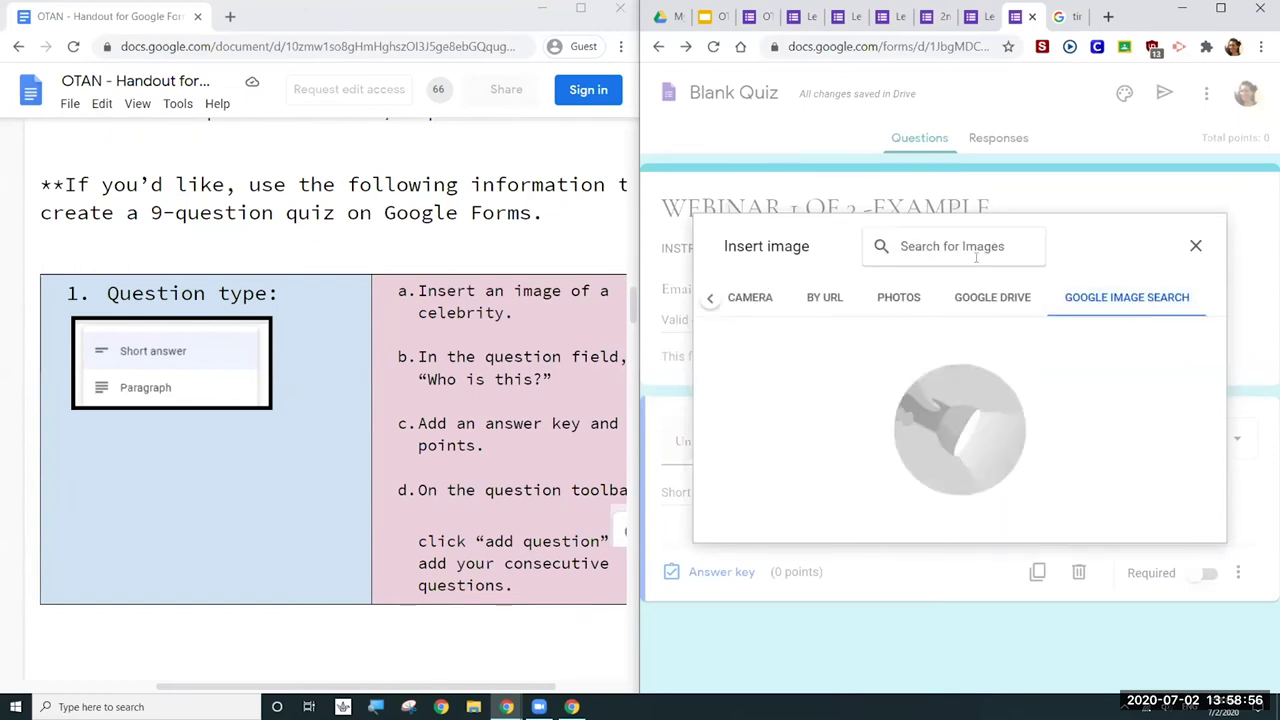
{"action": "type", "text": "MICHAEL"}
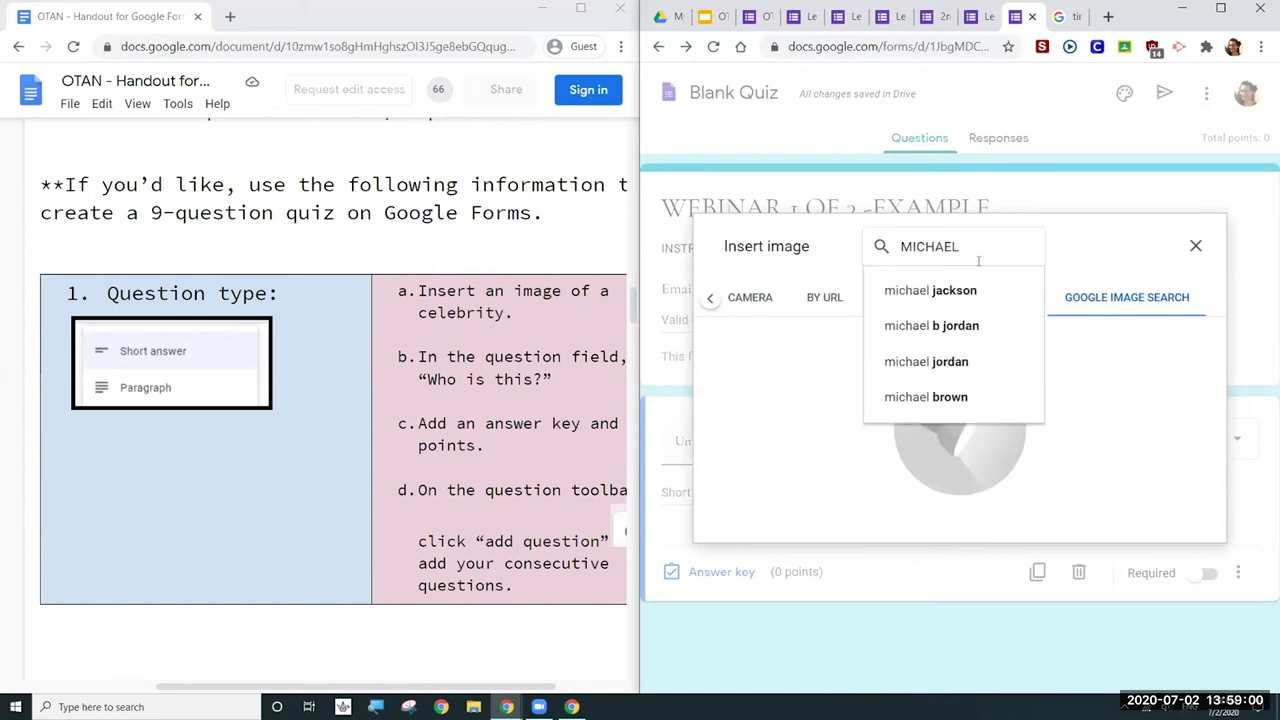
{"action": "left_click", "coordinate": [978, 294]}
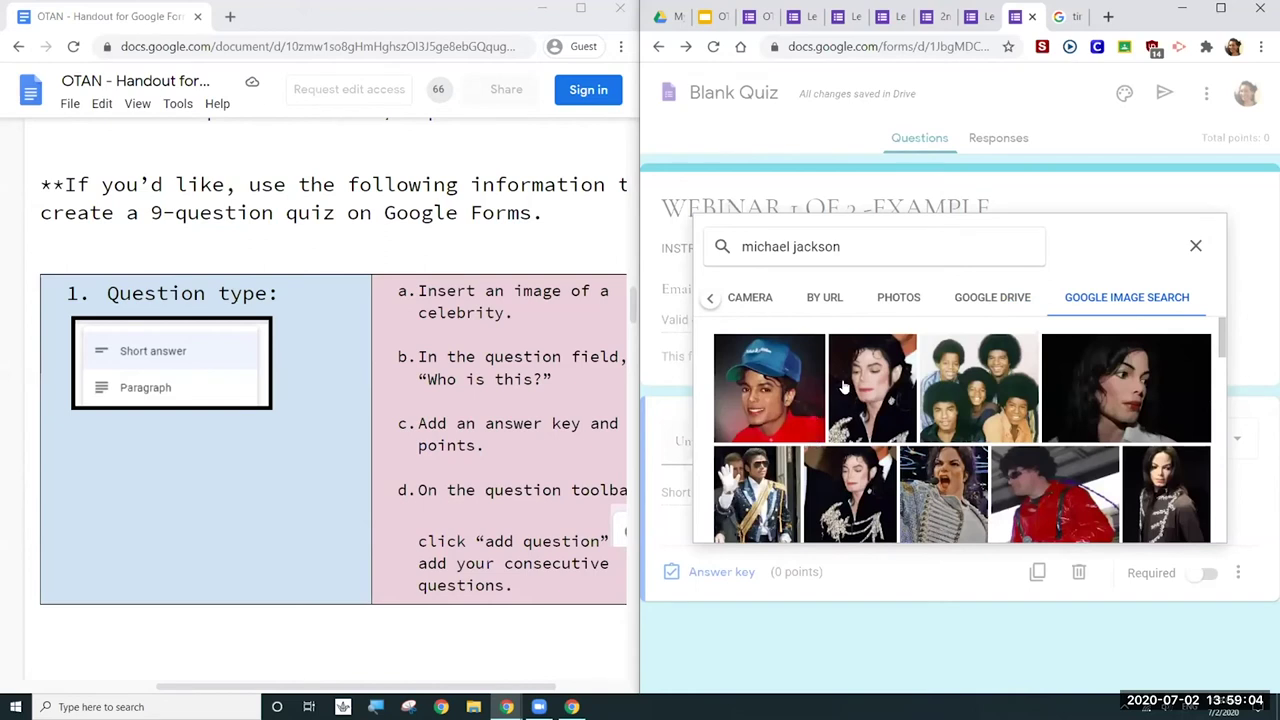
{"action": "left_click", "coordinate": [812, 435]}
{"action": "key", "text": "ctrl+a"}
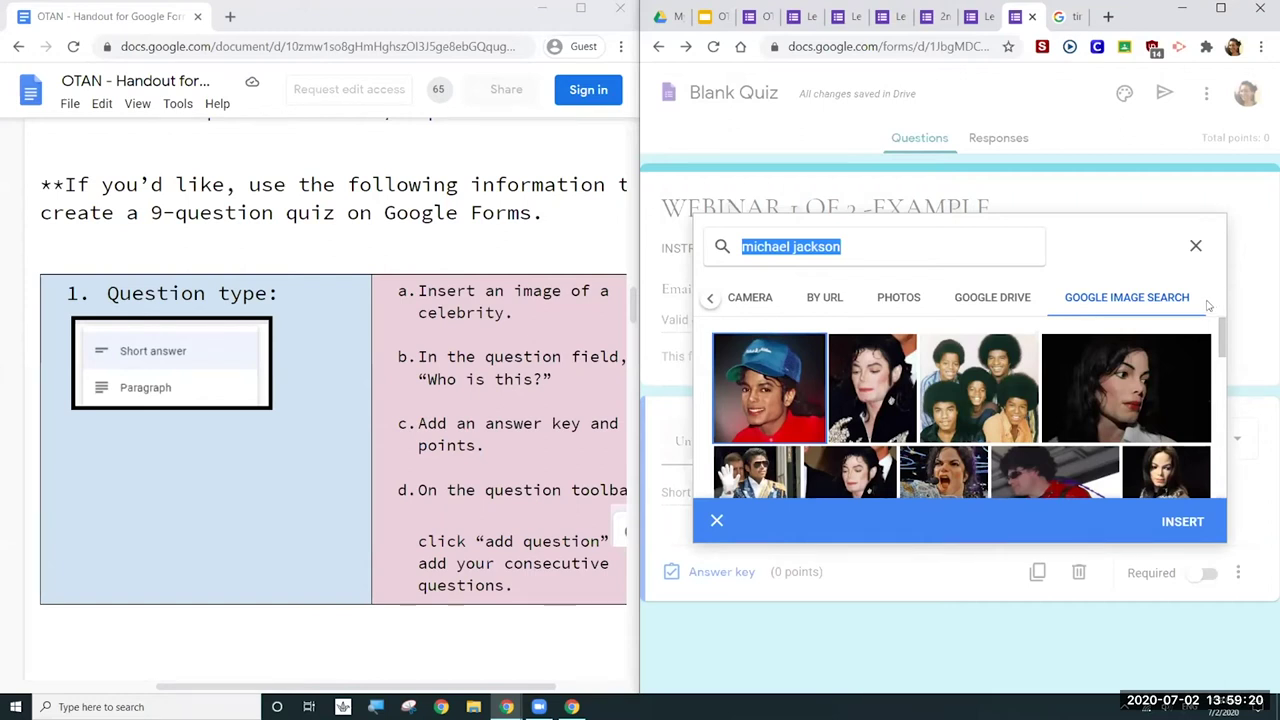
{"action": "left_click_drag", "start_coordinate": [1220, 324], "coordinate": [1220, 320]}
{"action": "left_click", "coordinate": [1183, 522]}
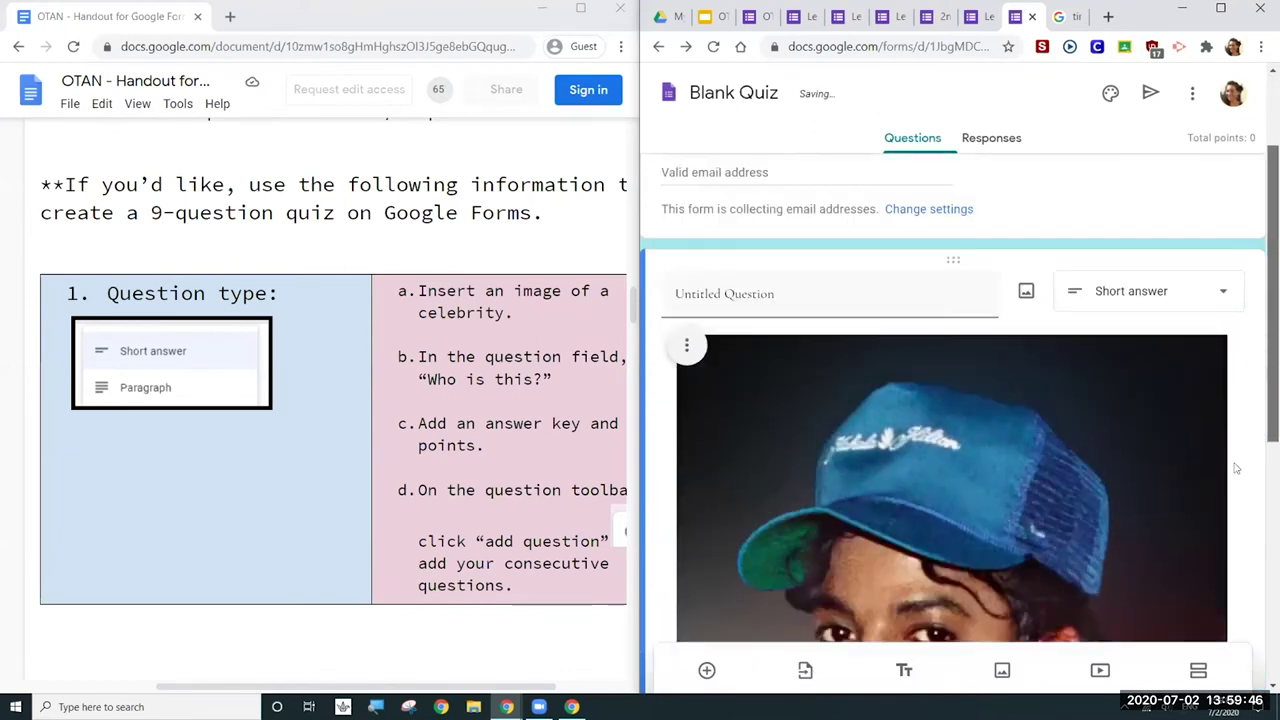
Step: Shrink the inserted question image proportionally to about a third of its original width
{"action": "scroll", "coordinate": [1235, 468], "scroll_direction": "down", "scroll_amount": 5}
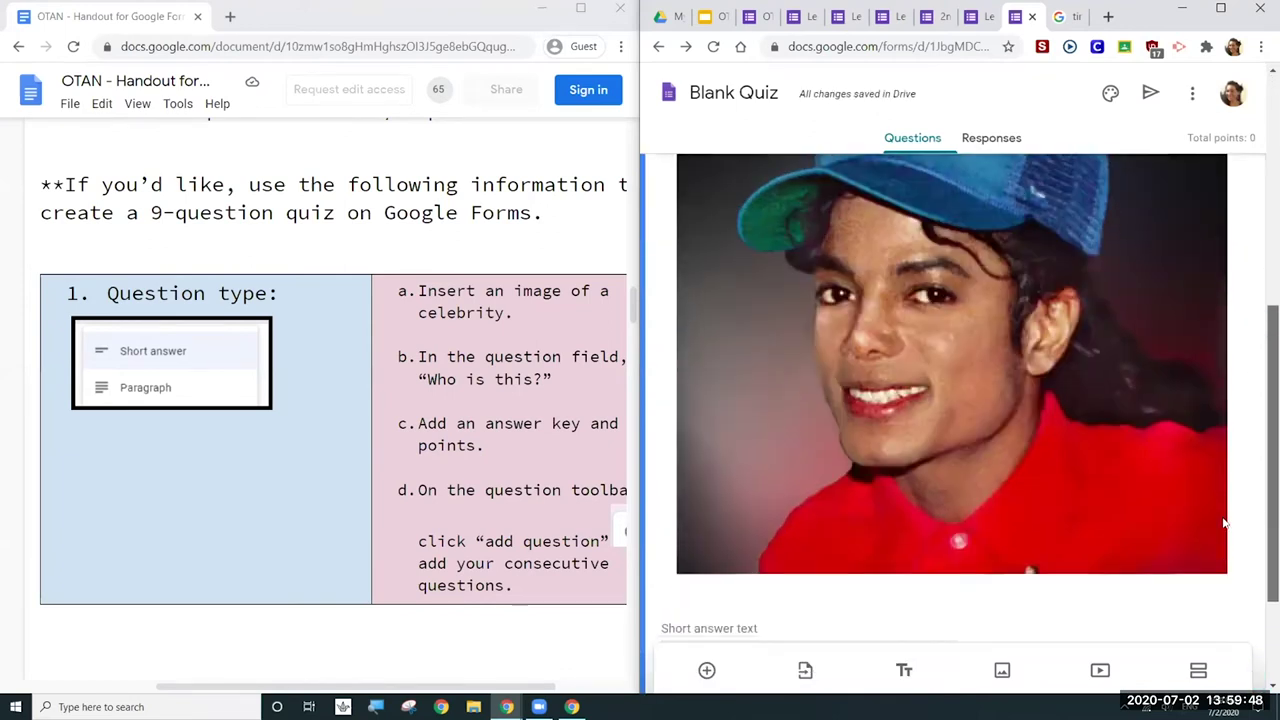
{"action": "scroll", "coordinate": [1224, 522], "scroll_direction": "up", "scroll_amount": 3}
{"action": "left_click", "coordinate": [1144, 367]}
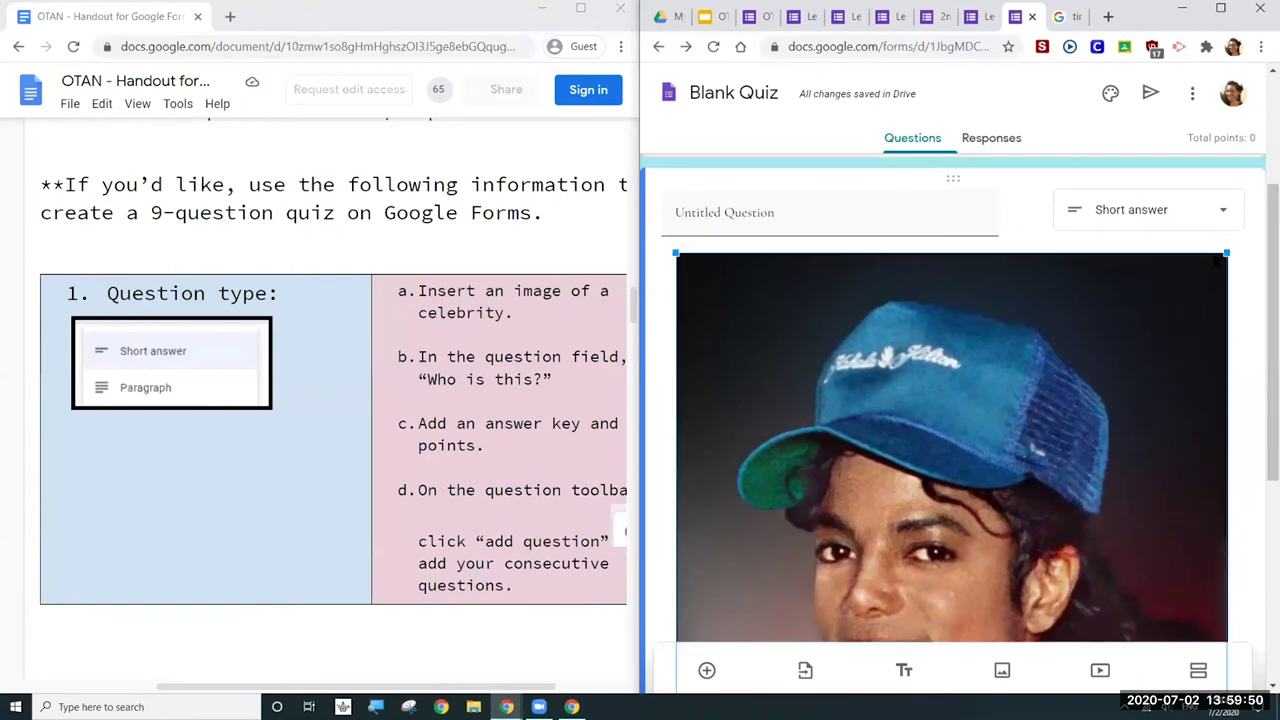
{"action": "left_click_drag", "start_coordinate": [1228, 252], "coordinate": [833, 590]}
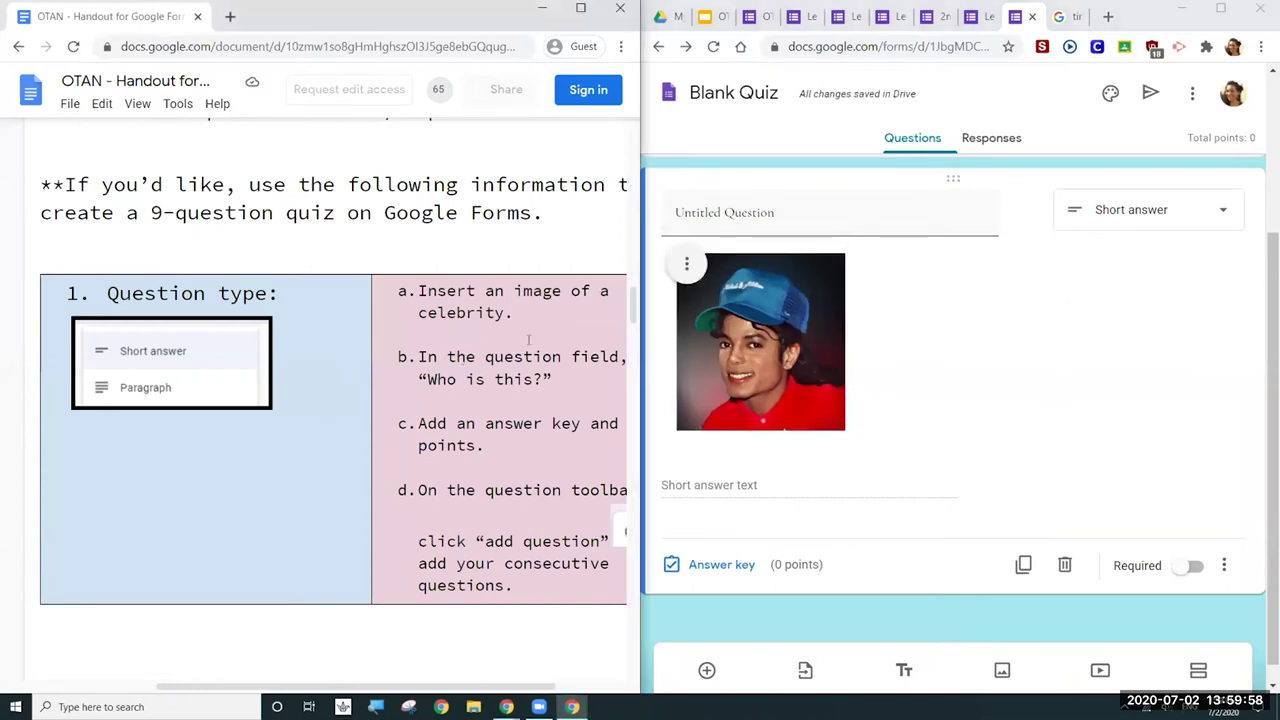
Step: Replace the untitled question's text with "Who is this?"
{"action": "left_click", "coordinate": [738, 212]}
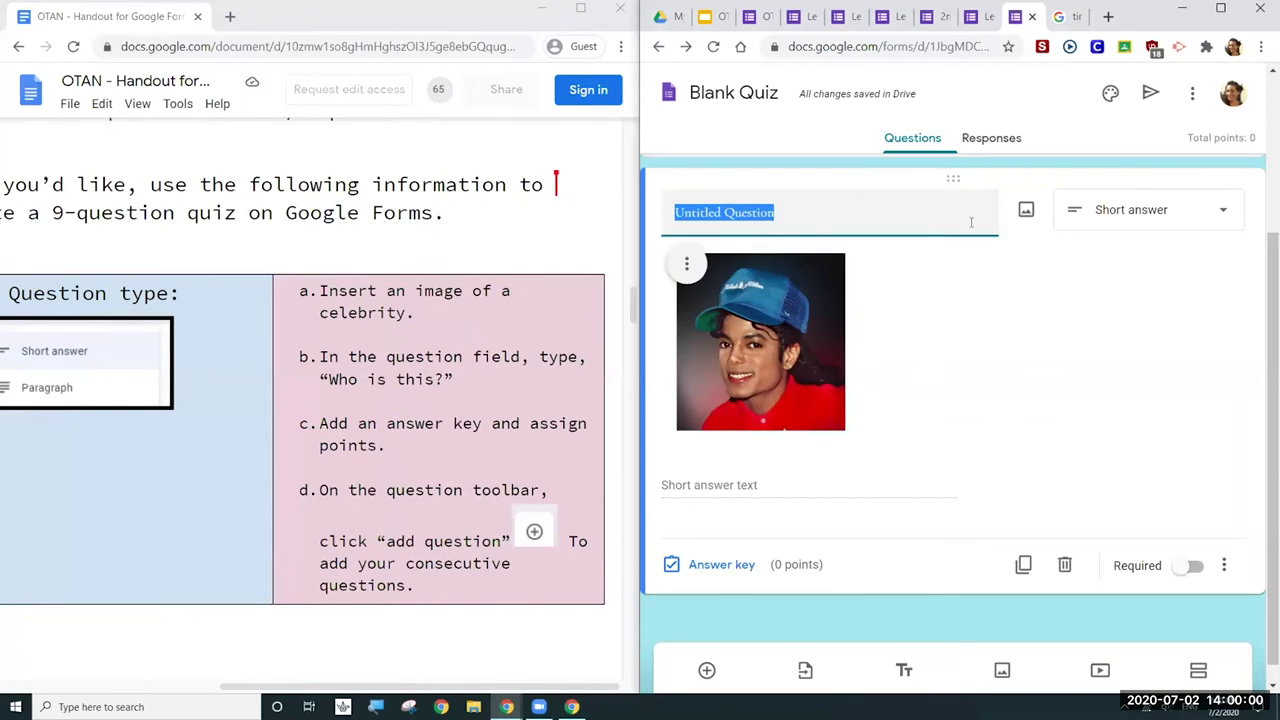
{"action": "type", "text": "Wh"}
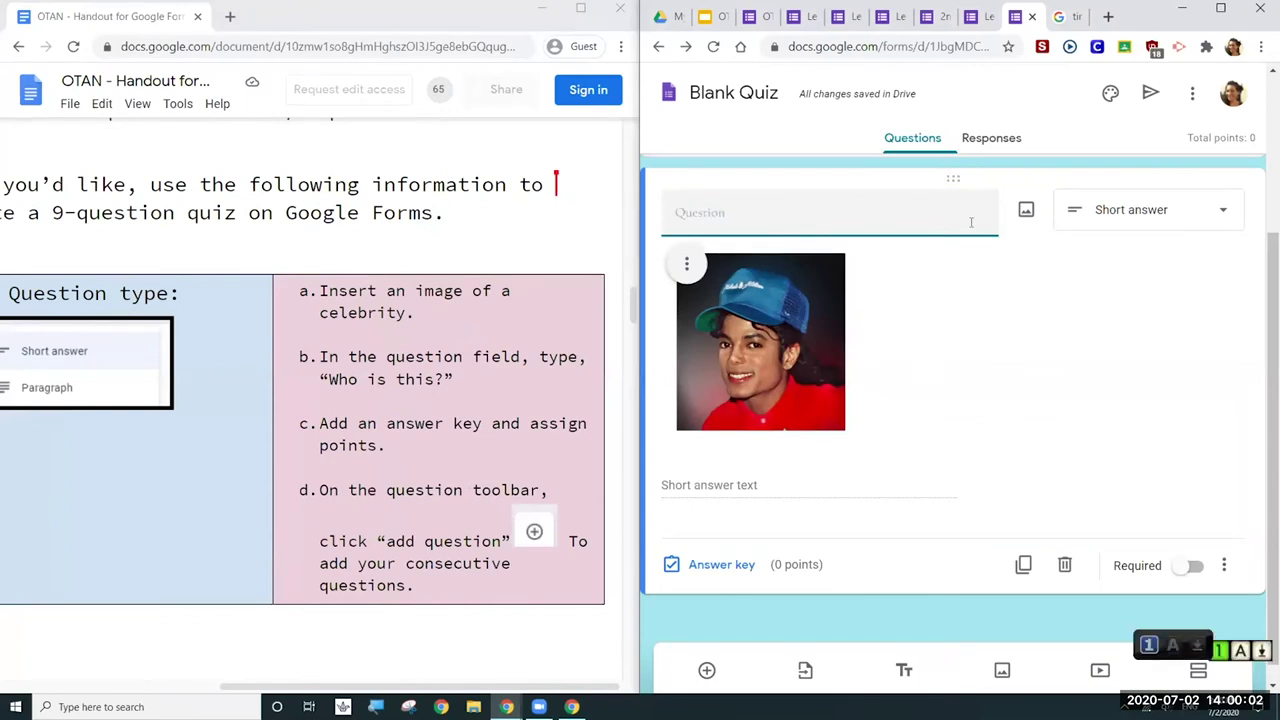
{"action": "type", "text": "o is this"}
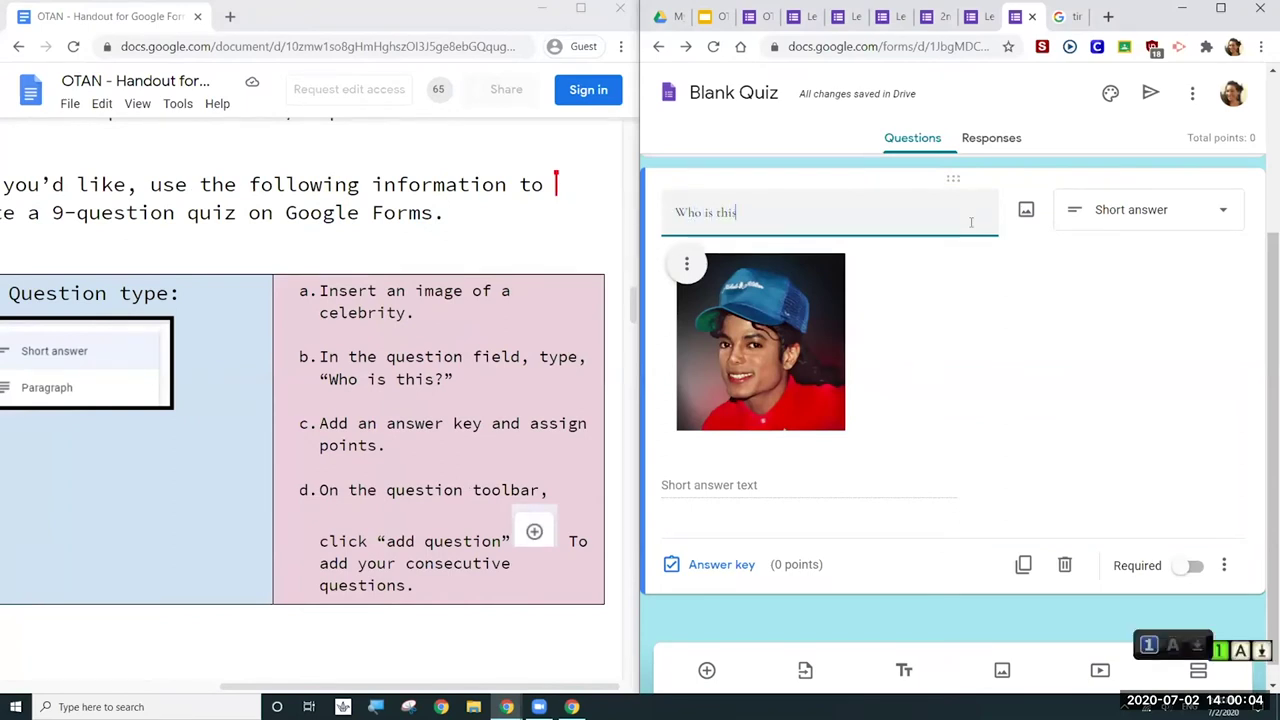
{"action": "type", "text": "?"}
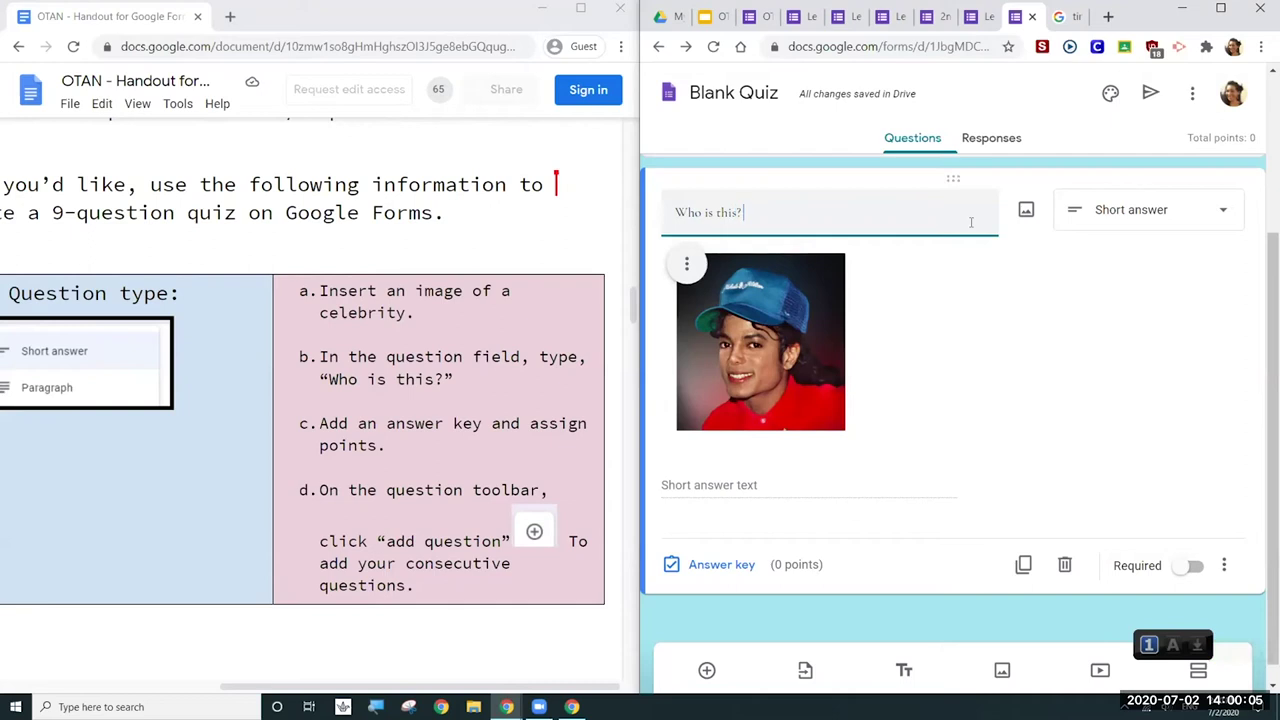
Step: Open the question's answer key and enter "Michael Jackson" as the first correct answer
{"action": "left_click", "coordinate": [743, 568]}
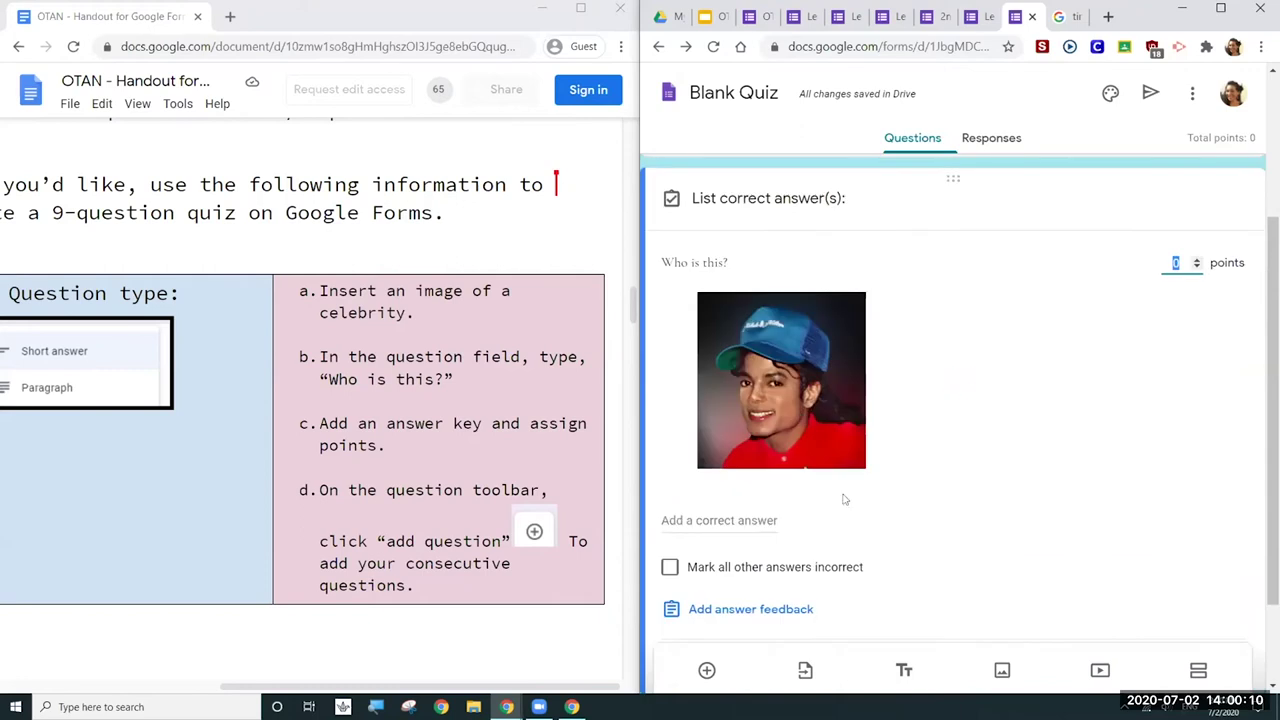
{"action": "left_click", "coordinate": [763, 520]}
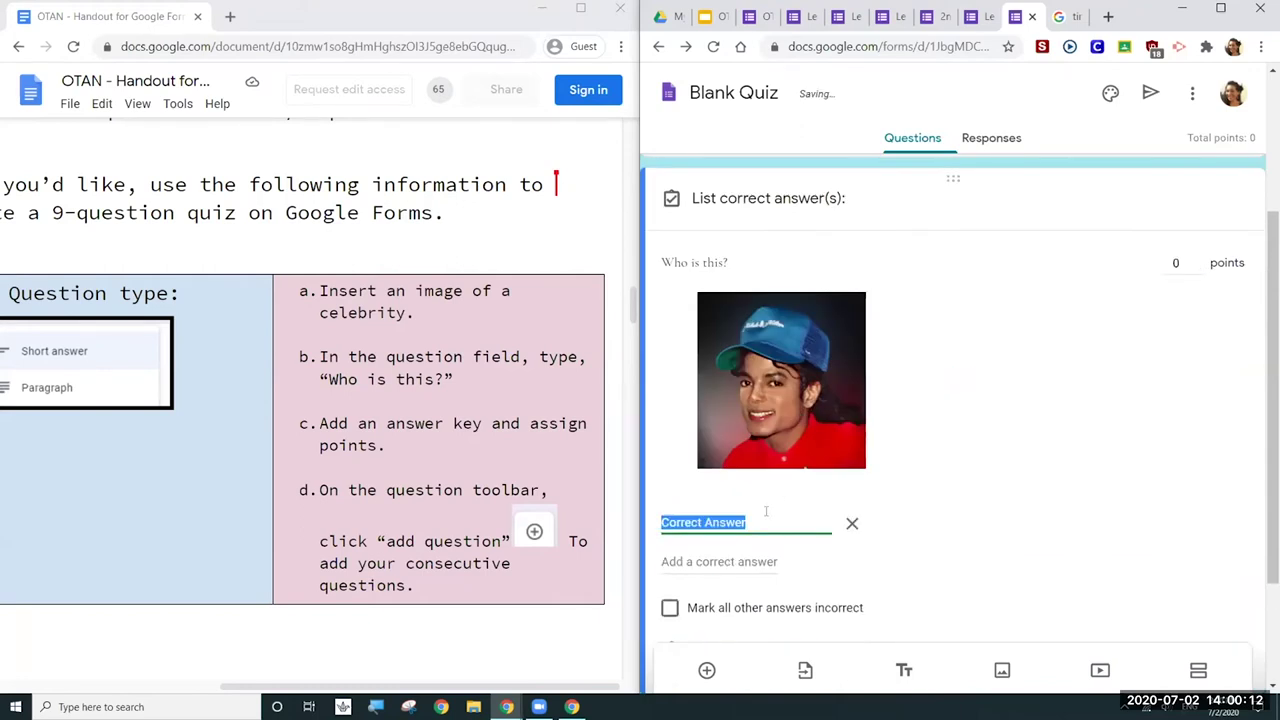
{"action": "type", "text": "Mic"}
{"action": "key", "text": "BackSpace"}
{"action": "key", "text": "BackSpace"}
{"action": "type", "text": "IC"}
{"action": "key", "text": "BackSpace"}
{"action": "type", "text": "i"}
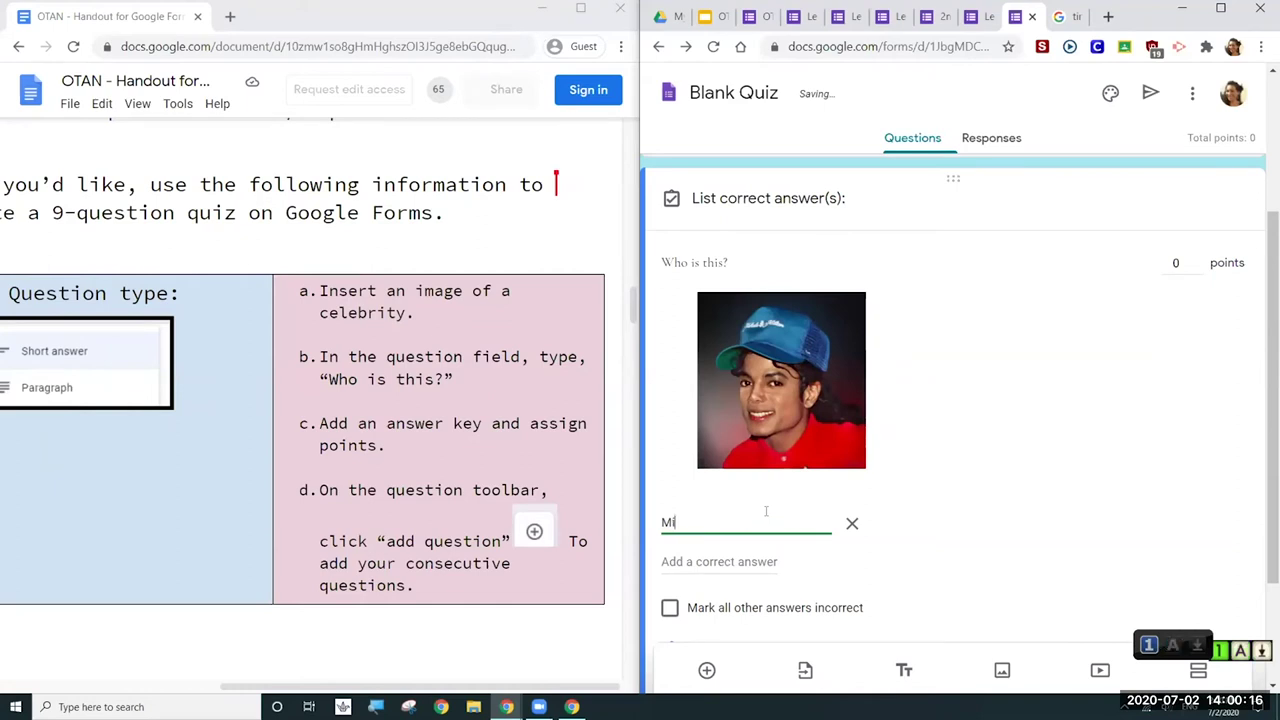
{"action": "type", "text": "chale Jack"}
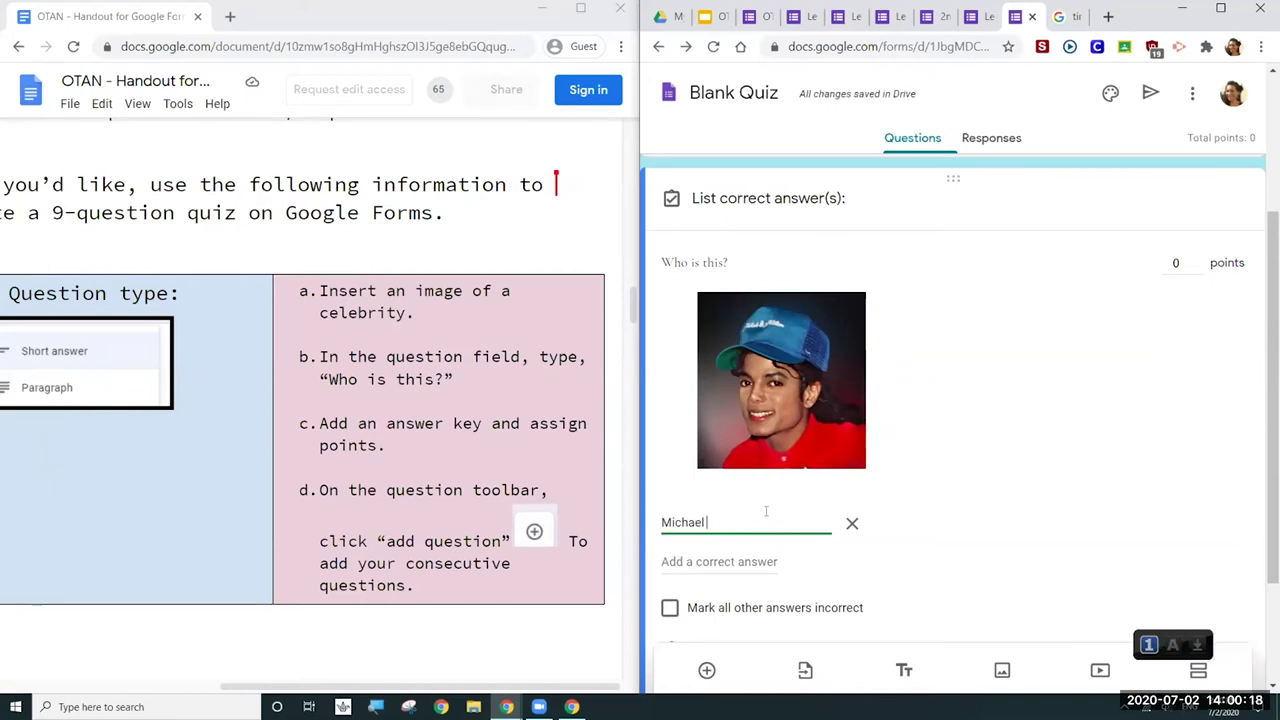
{"action": "type", "text": "son"}
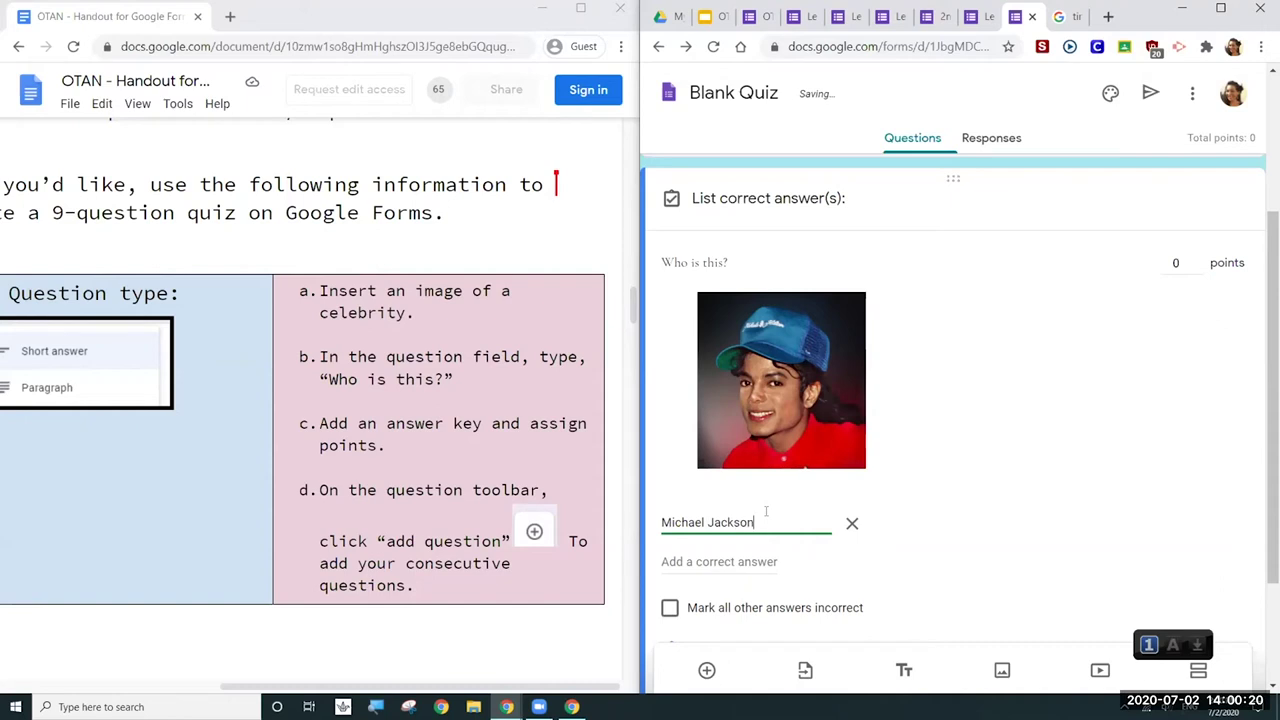
Step: Add "MJ" as a second correct answer in the answer key
{"action": "scroll", "coordinate": [766, 511], "scroll_direction": "down", "scroll_amount": 1}
{"action": "scroll", "coordinate": [766, 511], "scroll_direction": "down", "scroll_amount": 1}
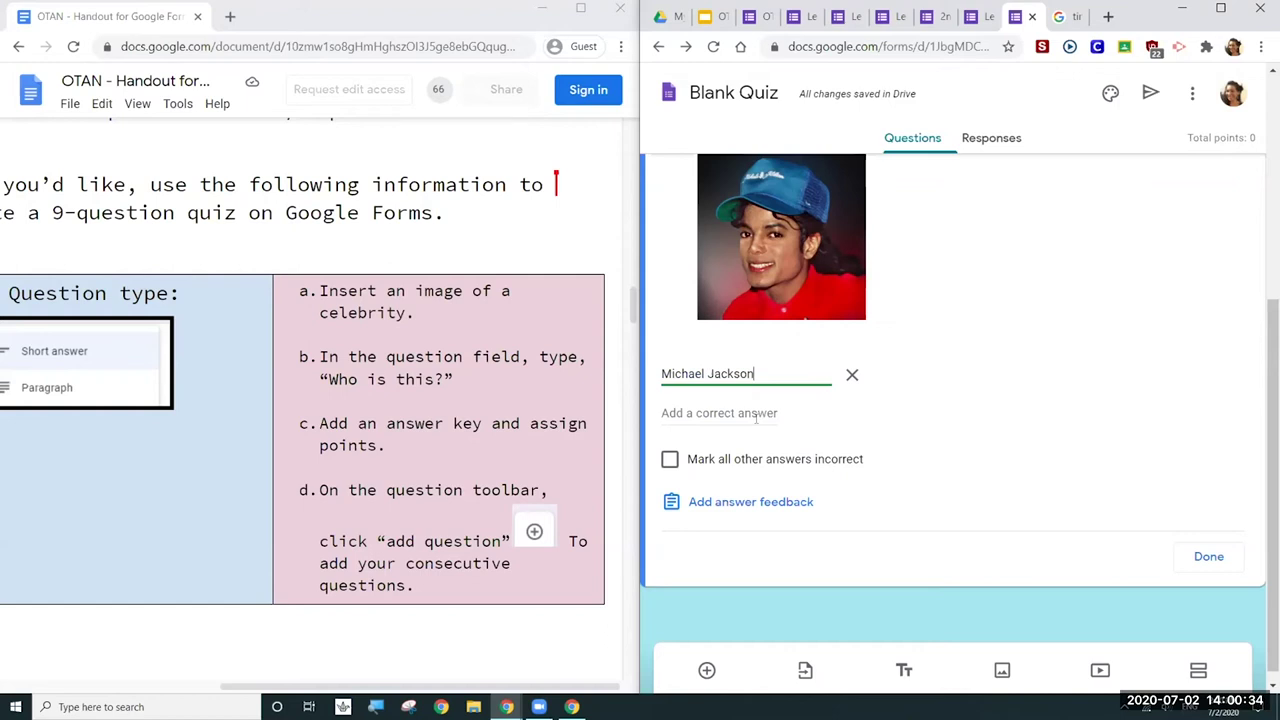
{"action": "left_click", "coordinate": [757, 413]}
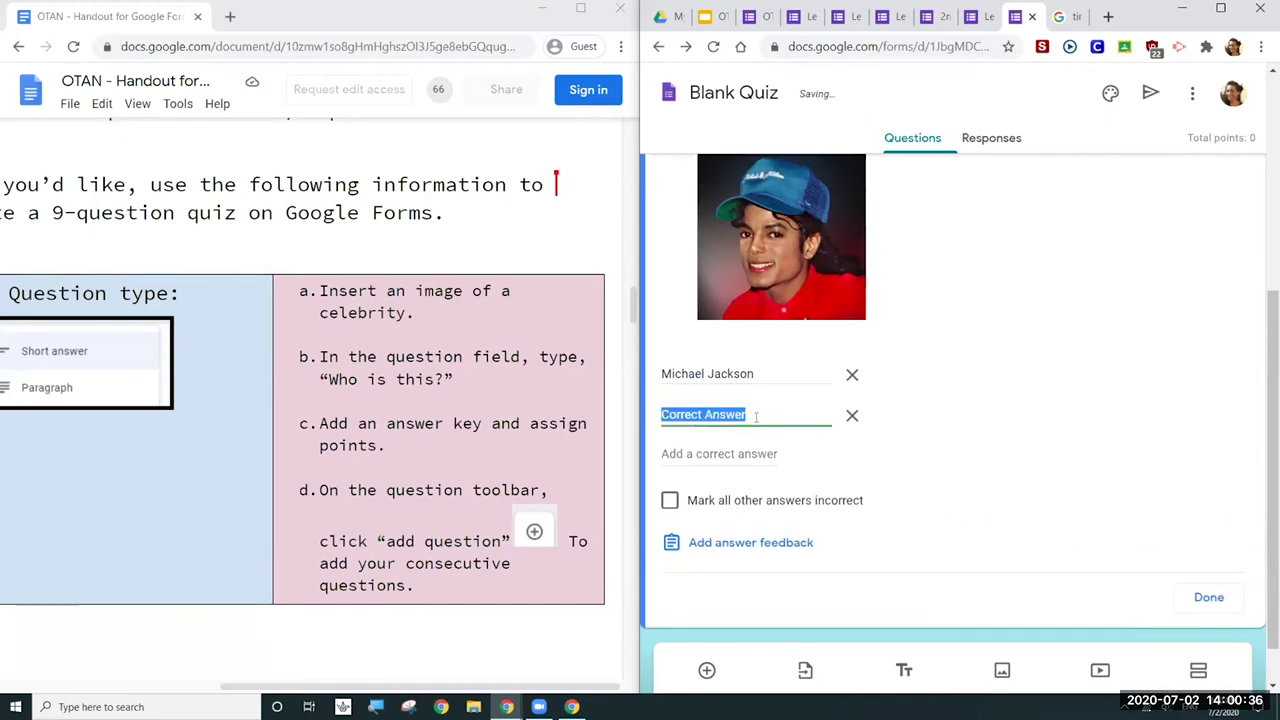
{"action": "type", "text": "MJ"}
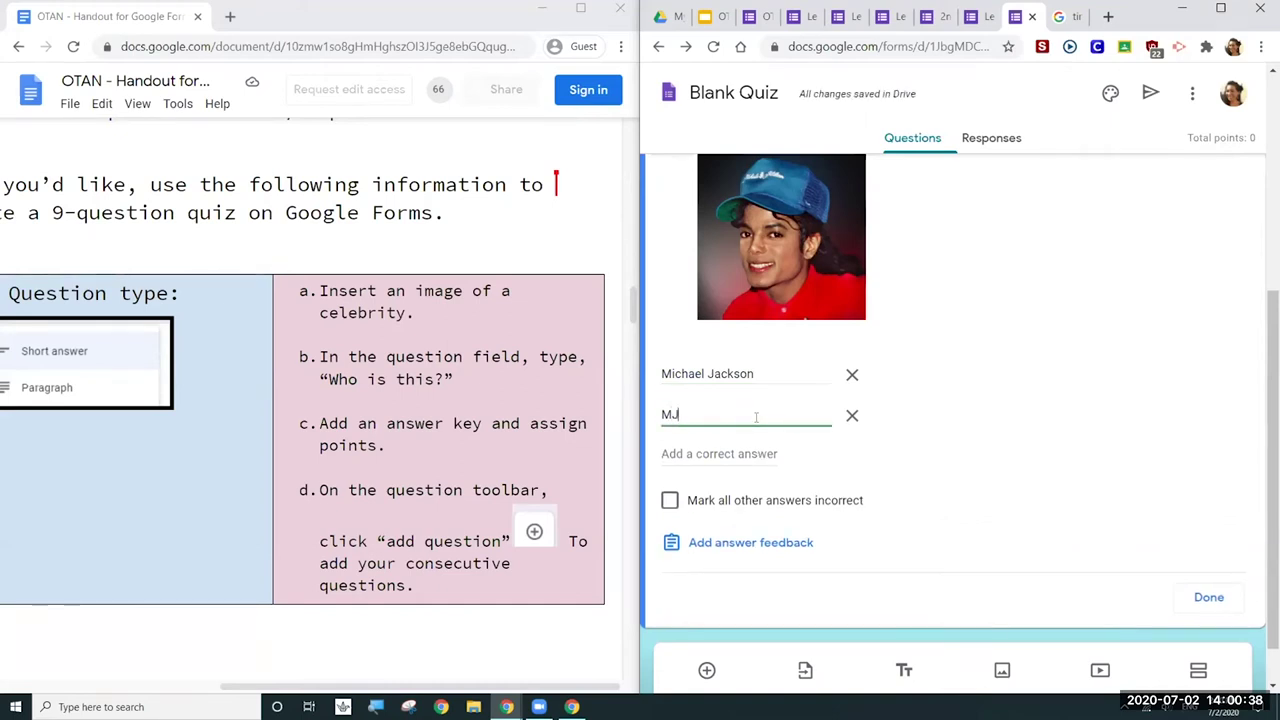
Step: Add "michael jackson" and "Michael J" as further accepted answers to the question
{"action": "key", "text": "Tab"}
{"action": "key", "text": "Tab"}
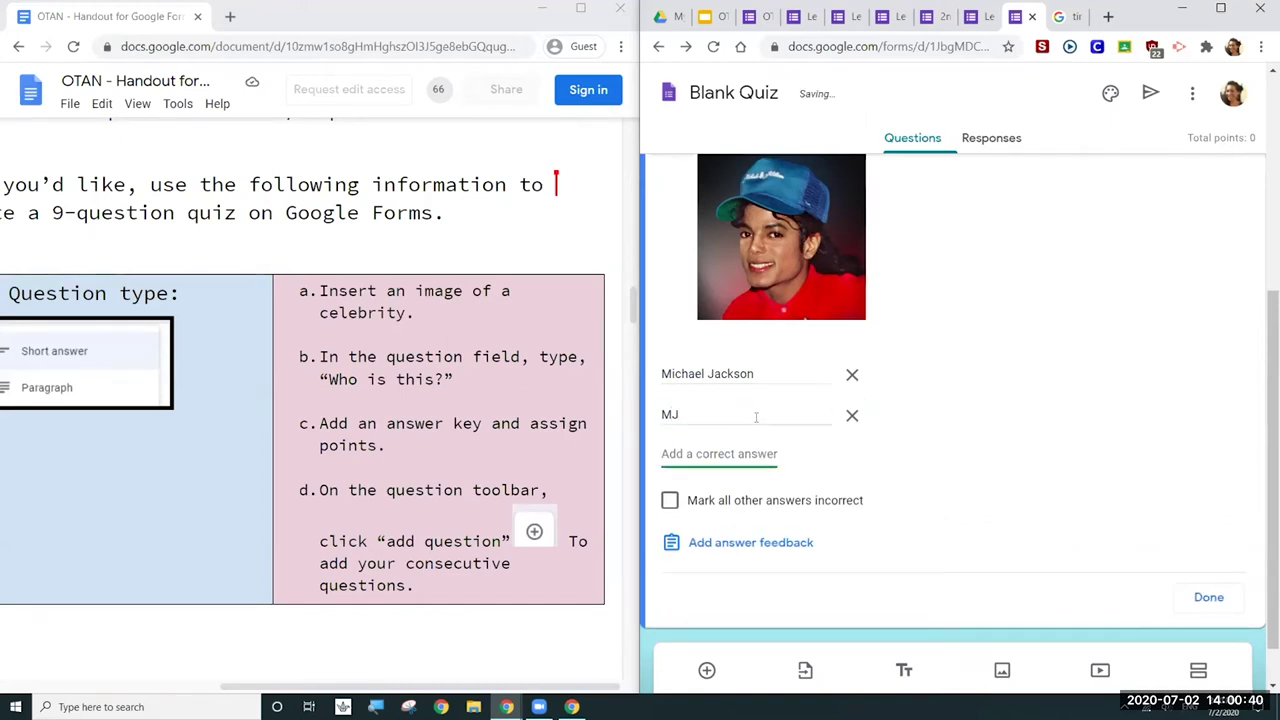
{"action": "type", "text": "mica"}
{"action": "key", "text": "BackSpace"}
{"action": "type", "text": "hael jackso"}
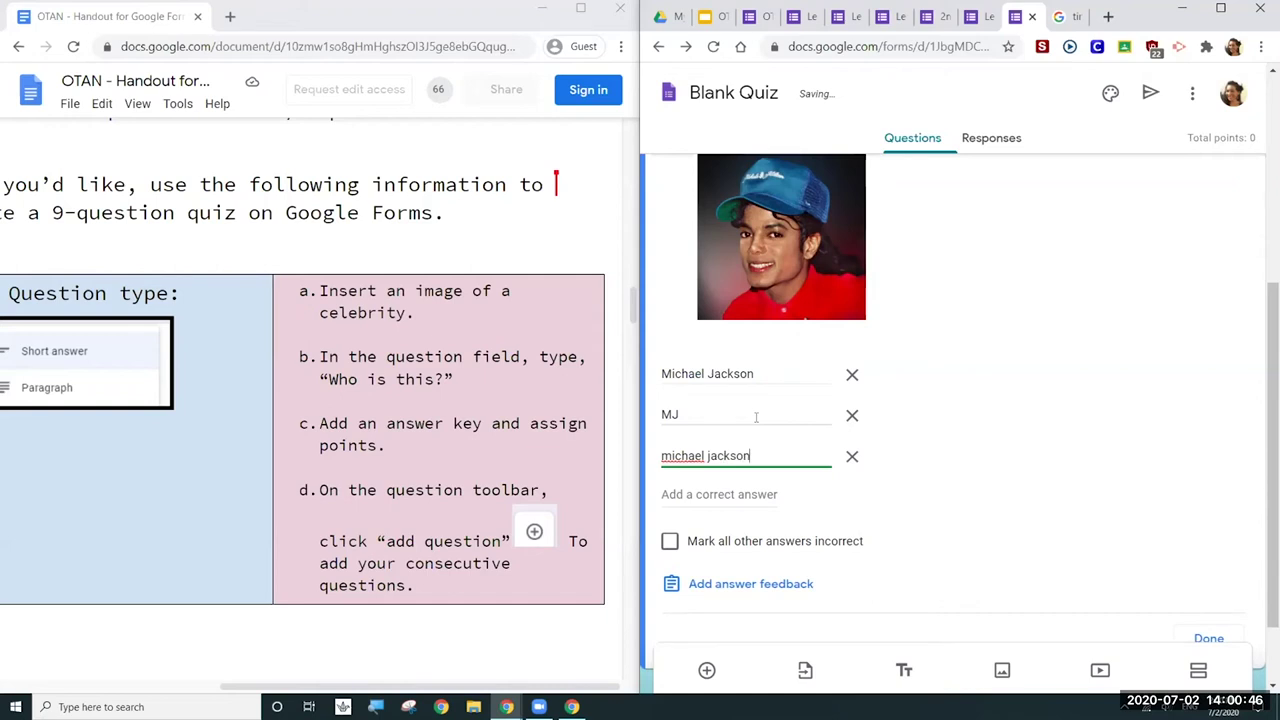
{"action": "type", "text": "n"}
{"action": "key", "text": "Tab"}
{"action": "key", "text": "Tab"}
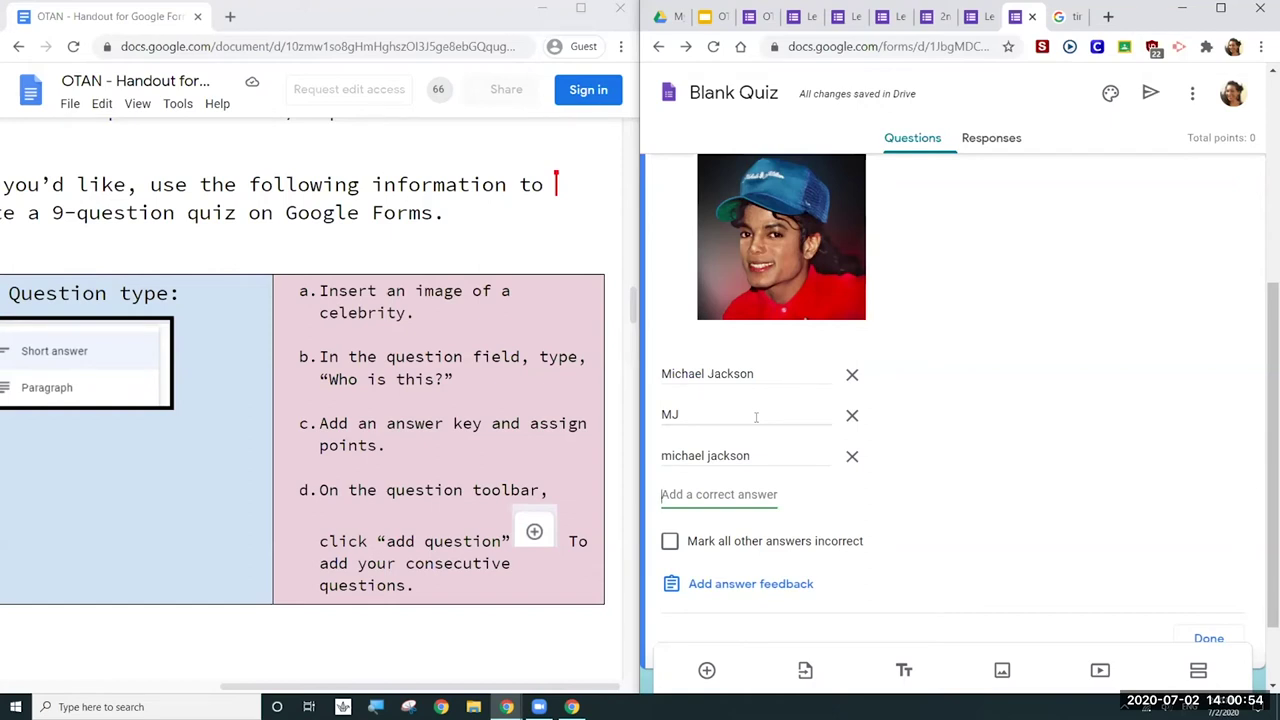
{"action": "type", "text": "Michael J"}
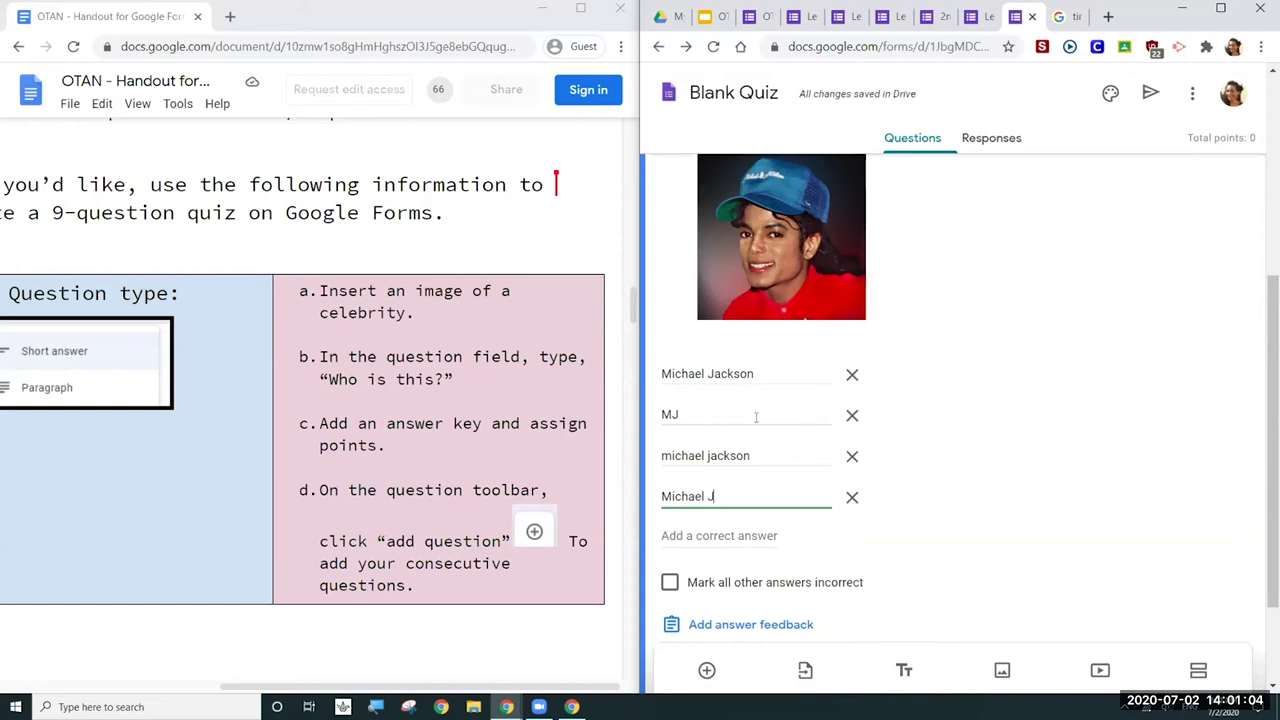
Step: Mark all other answers incorrect and assign 2 points to the question in its answer key
{"action": "scroll", "coordinate": [756, 417], "scroll_direction": "down", "scroll_amount": 1}
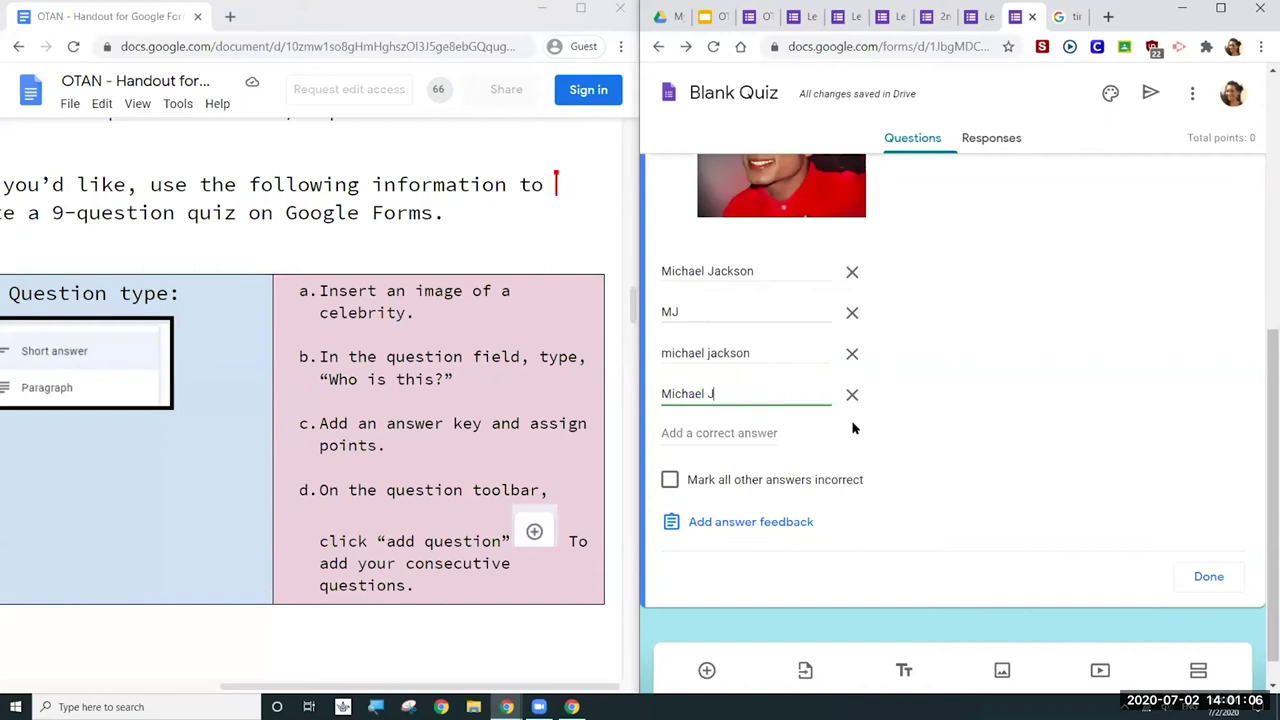
{"action": "left_click", "coordinate": [669, 481]}
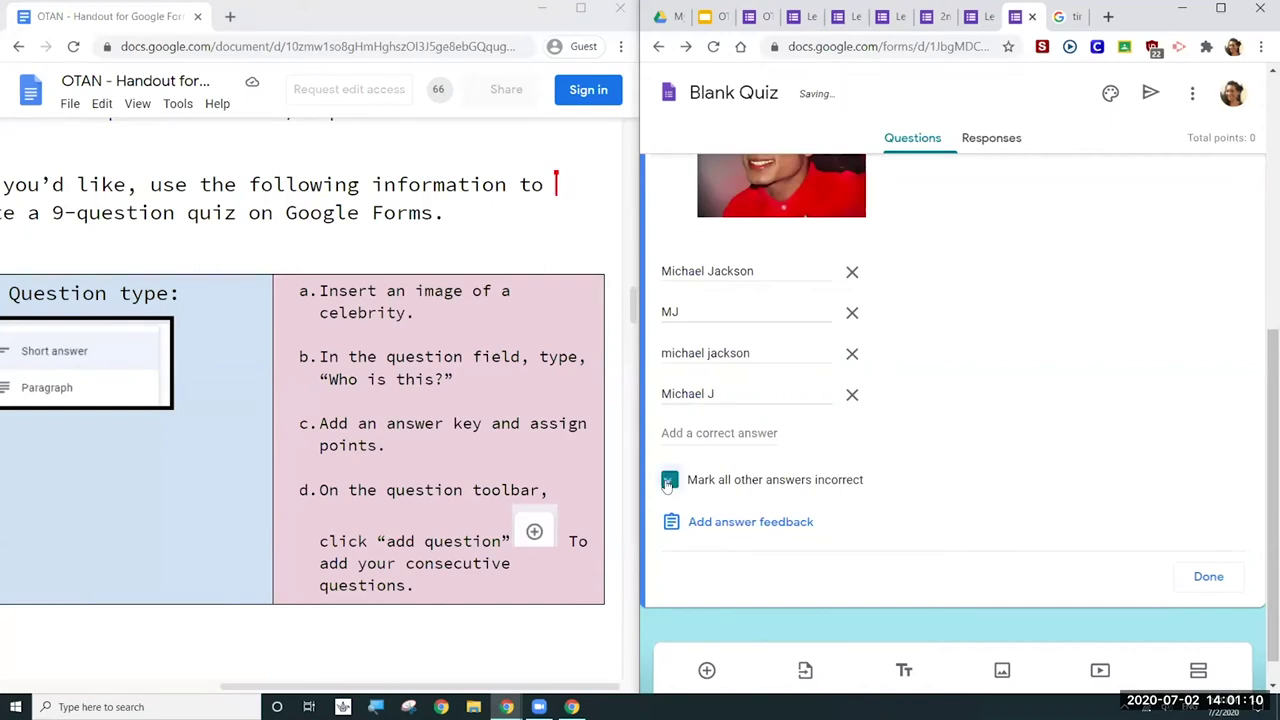
{"action": "scroll", "coordinate": [1238, 508], "scroll_direction": "up", "scroll_amount": 3}
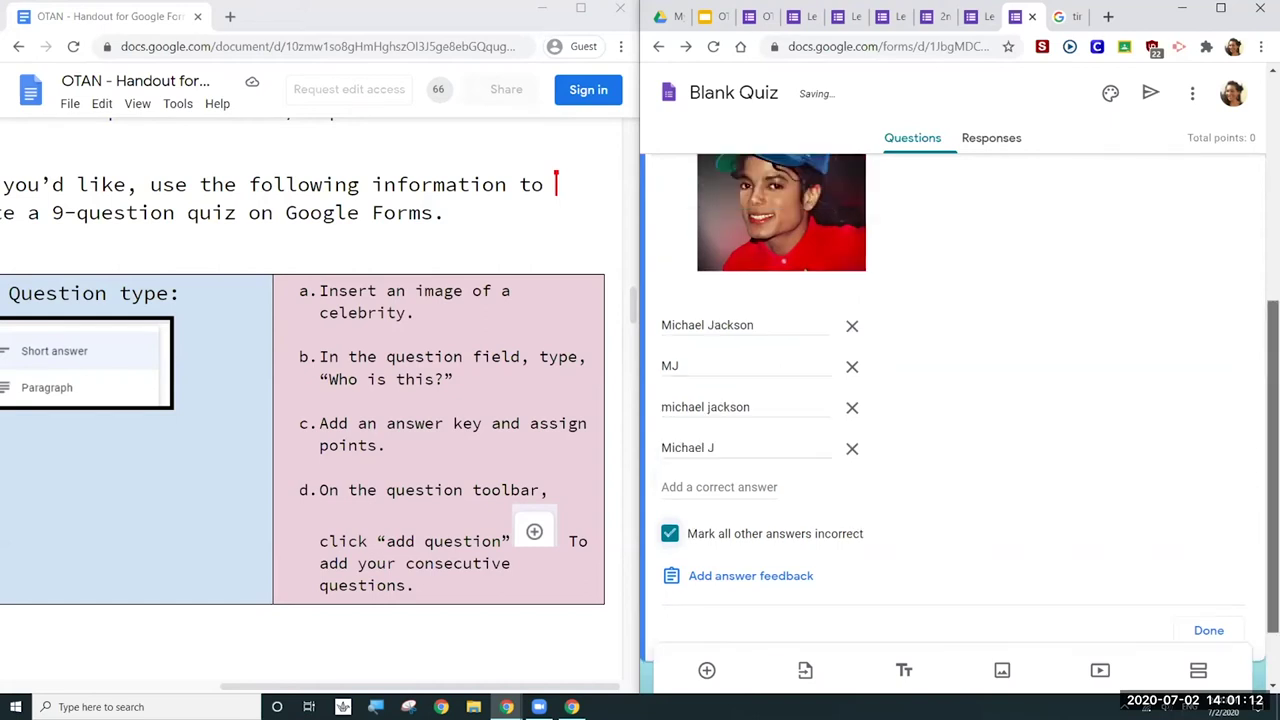
{"action": "left_click", "coordinate": [1196, 269]}
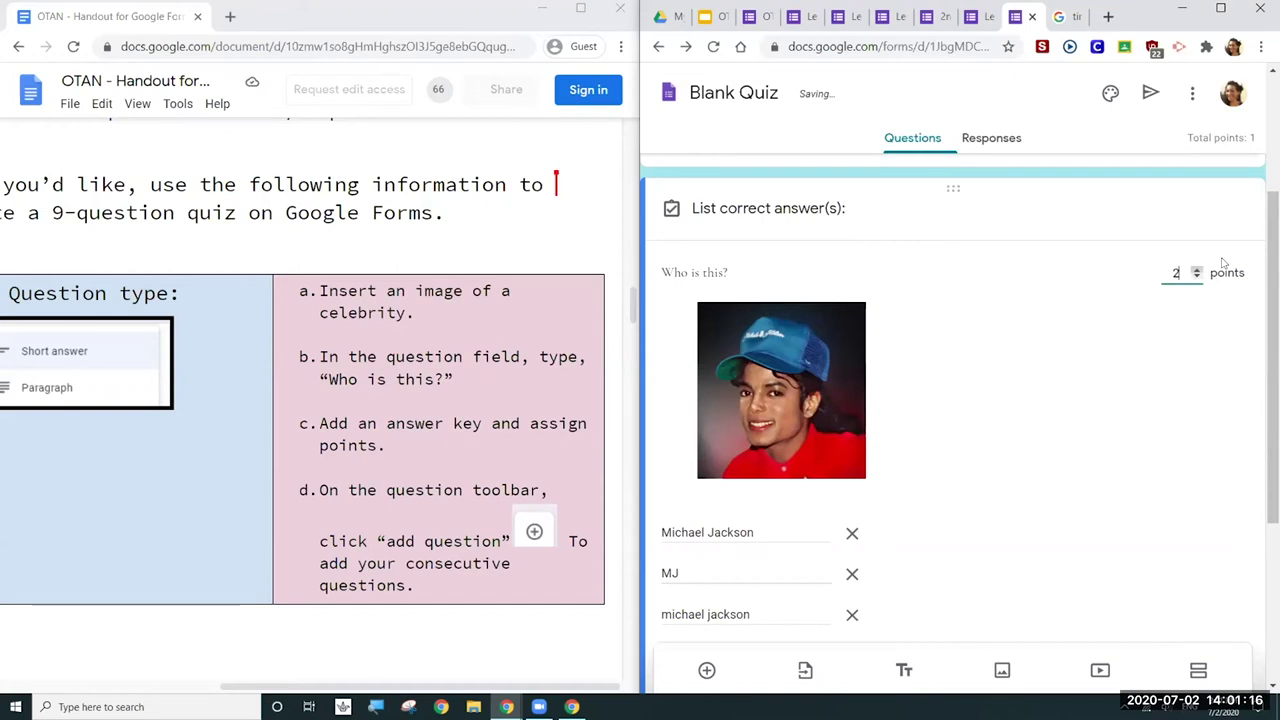
{"action": "scroll", "coordinate": [1272, 400], "scroll_direction": "down", "scroll_amount": 1}
{"action": "scroll", "coordinate": [1202, 408], "scroll_direction": "down", "scroll_amount": 3}
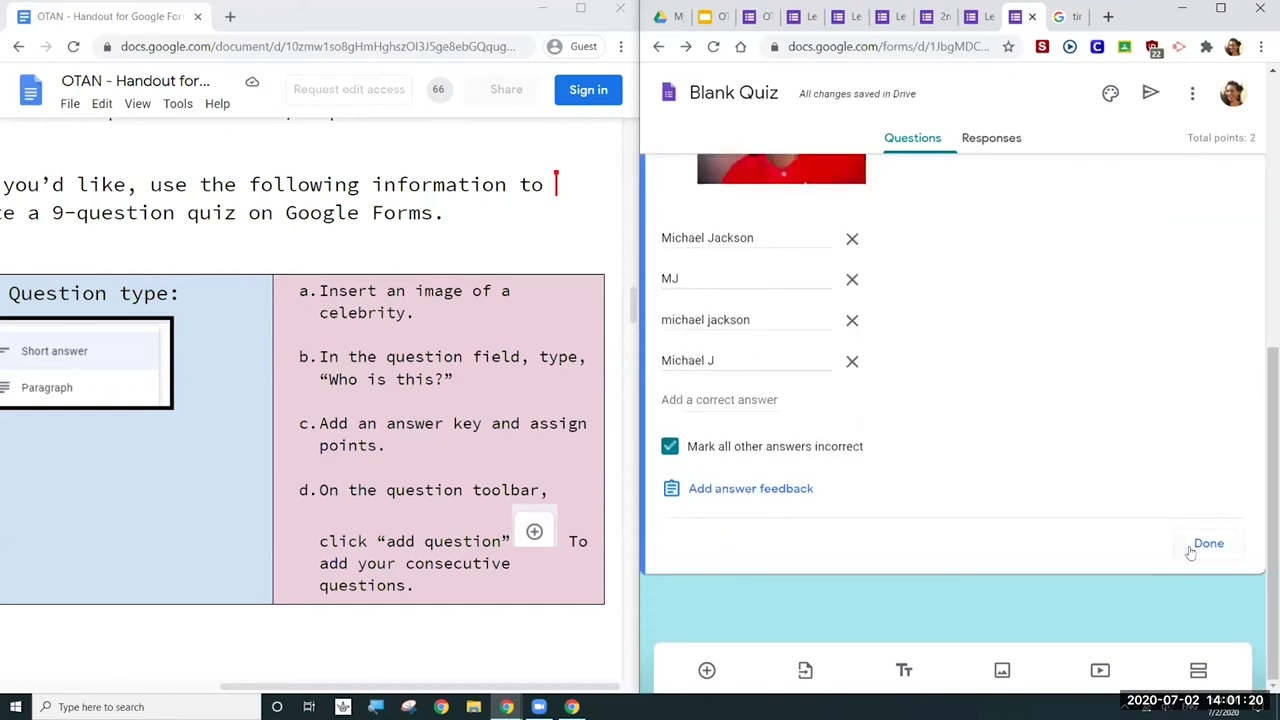
{"action": "left_click", "coordinate": [1207, 544]}
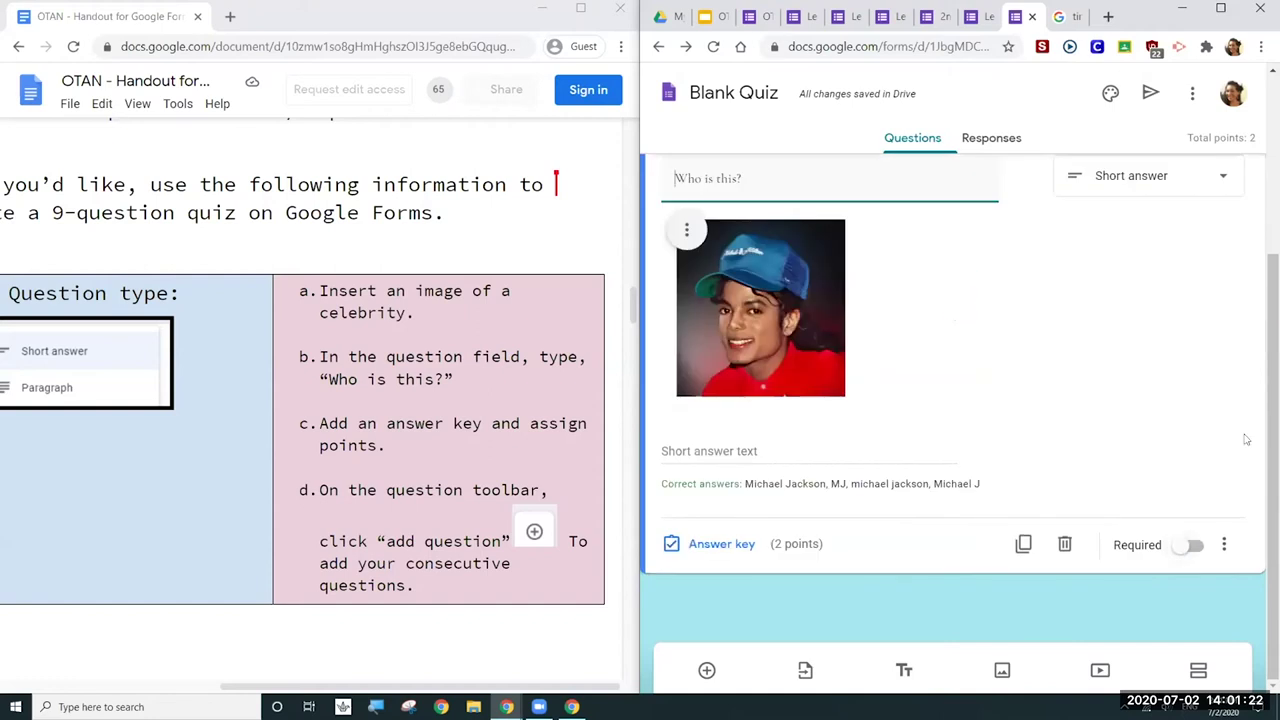
Step: Preview the quiz as respondents see it, checking the header, email field and the image question down to the submit area
{"action": "scroll", "coordinate": [1256, 262], "scroll_direction": "up", "scroll_amount": 3}
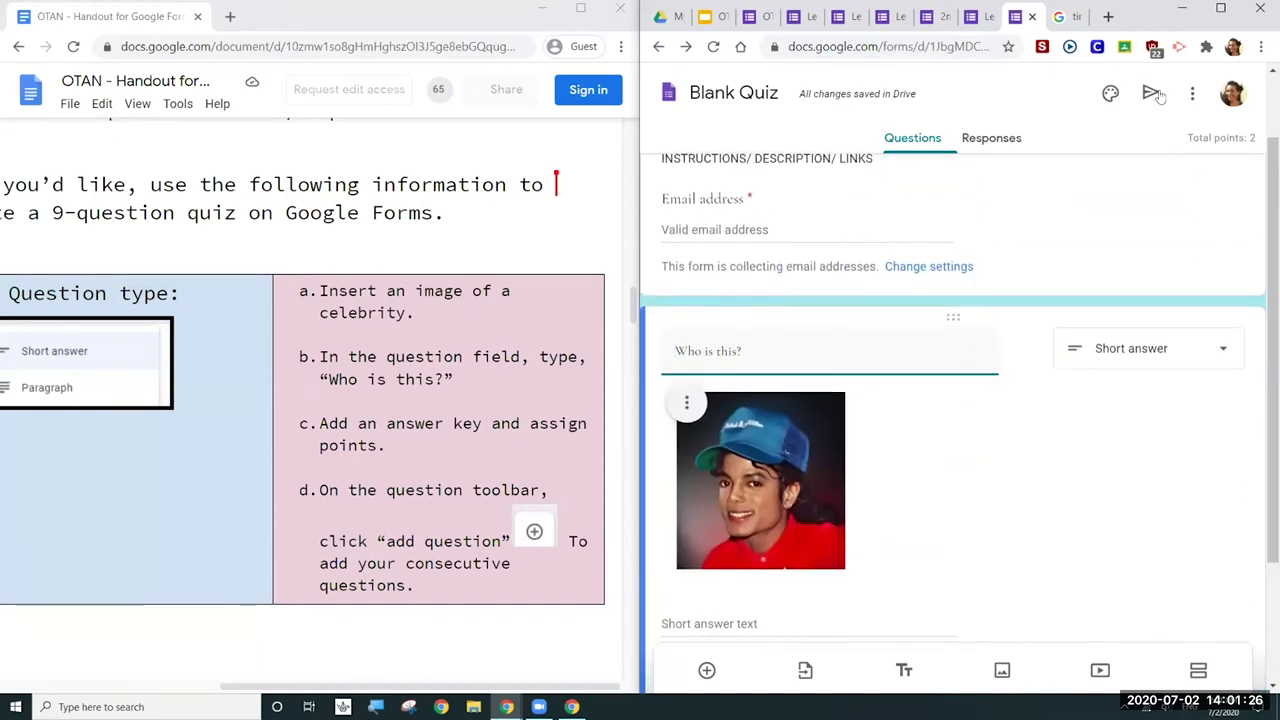
{"action": "left_click", "coordinate": [1186, 104]}
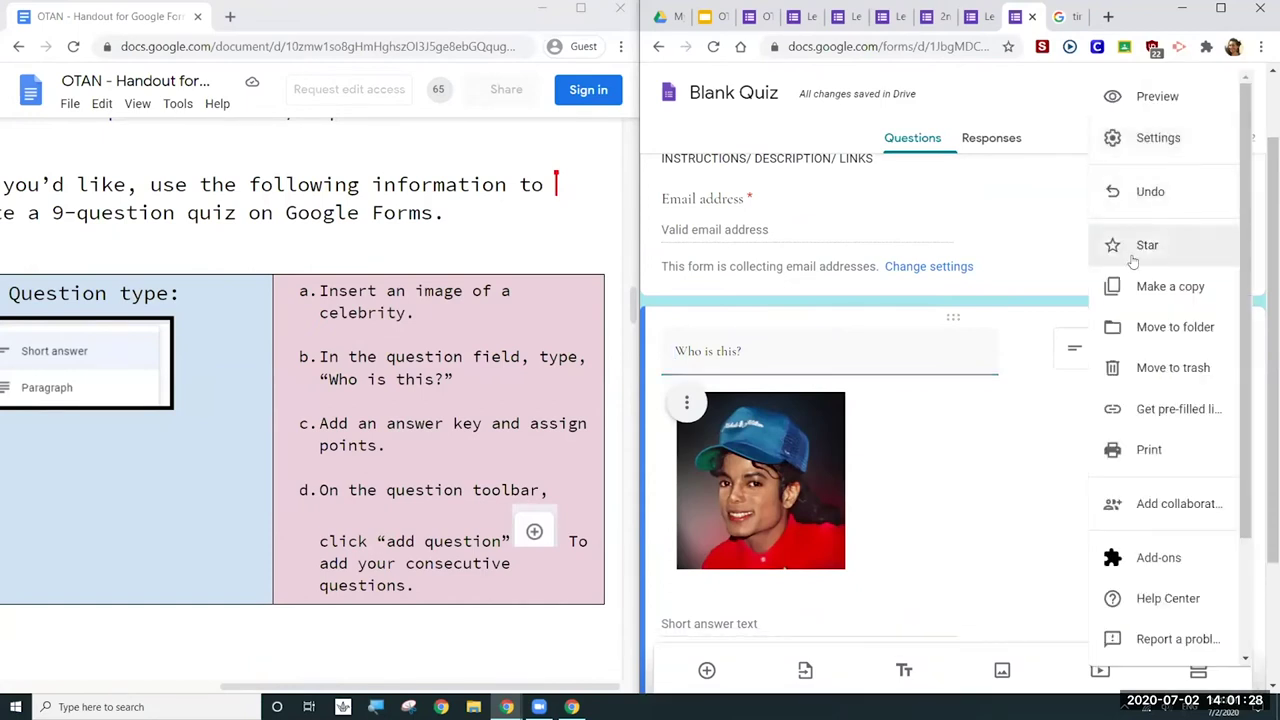
{"action": "left_click", "coordinate": [1157, 100]}
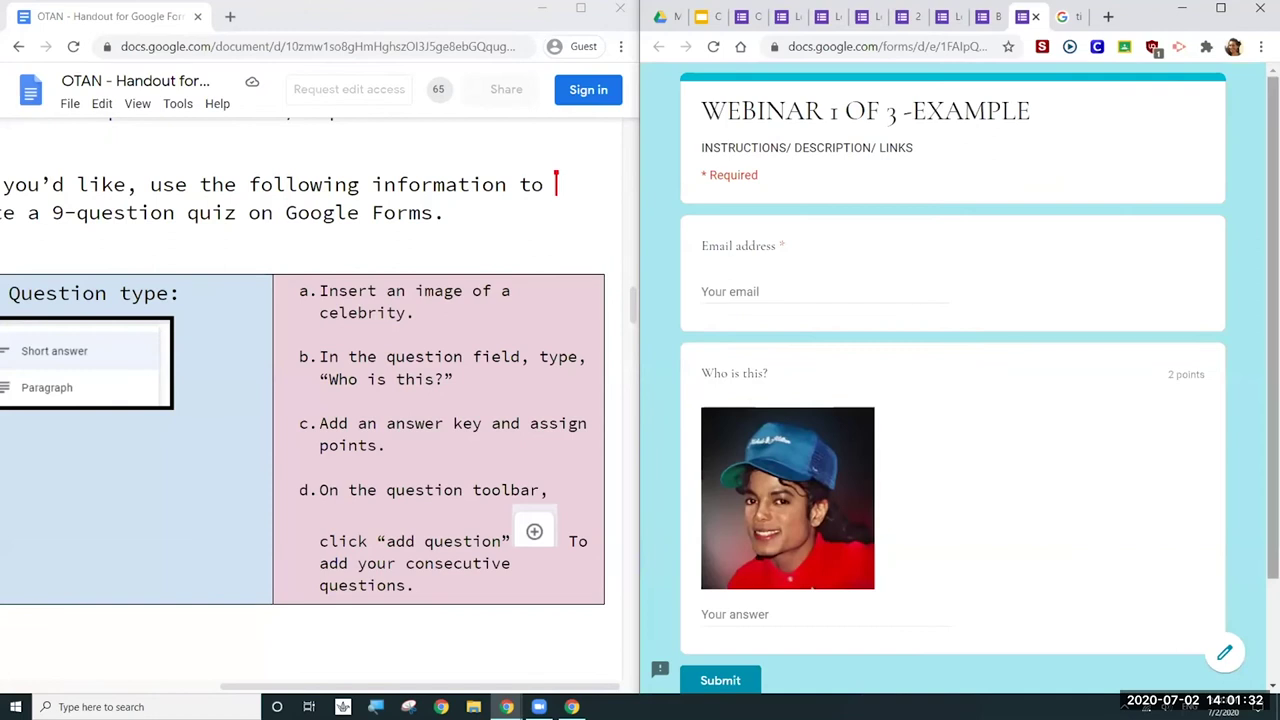
{"action": "scroll", "coordinate": [950, 380], "scroll_direction": "down", "scroll_amount": 1}
{"action": "scroll", "coordinate": [950, 380], "scroll_direction": "down", "scroll_amount": 2}
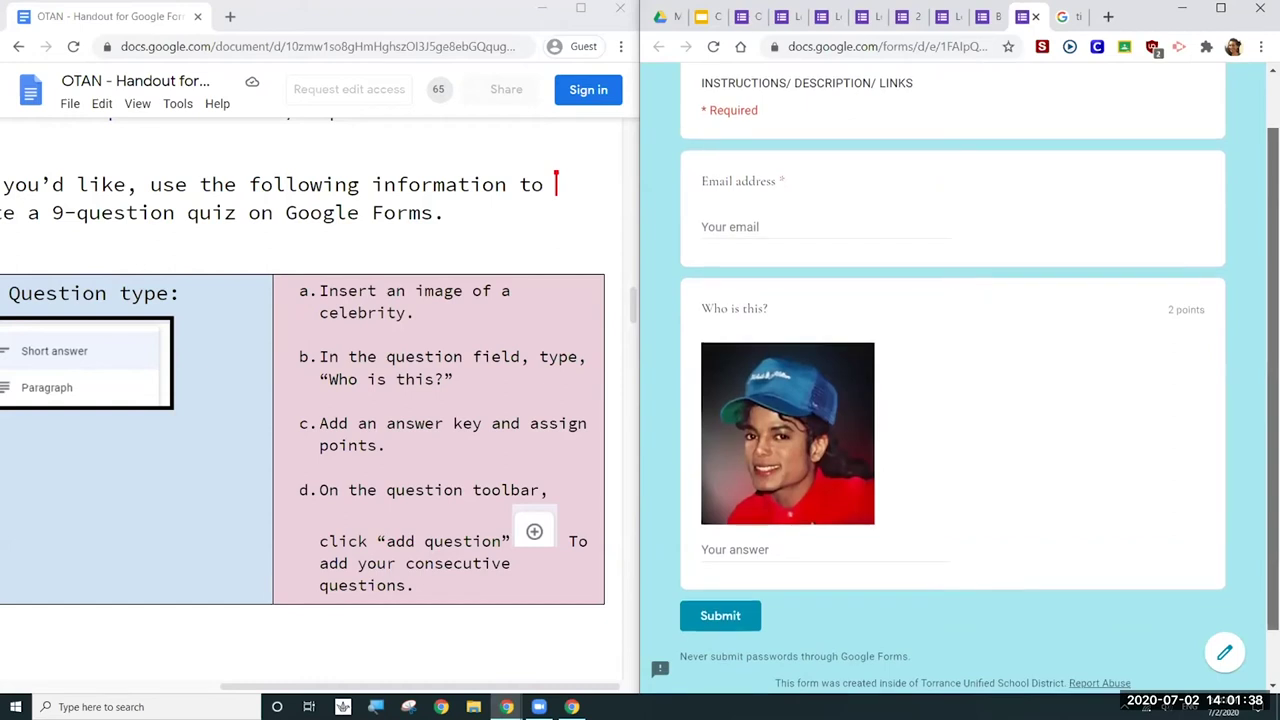
Step: Close the quiz preview and add a new question below the short-answer celebrity question
{"action": "scroll", "coordinate": [918, 341], "scroll_direction": "down", "scroll_amount": 1}
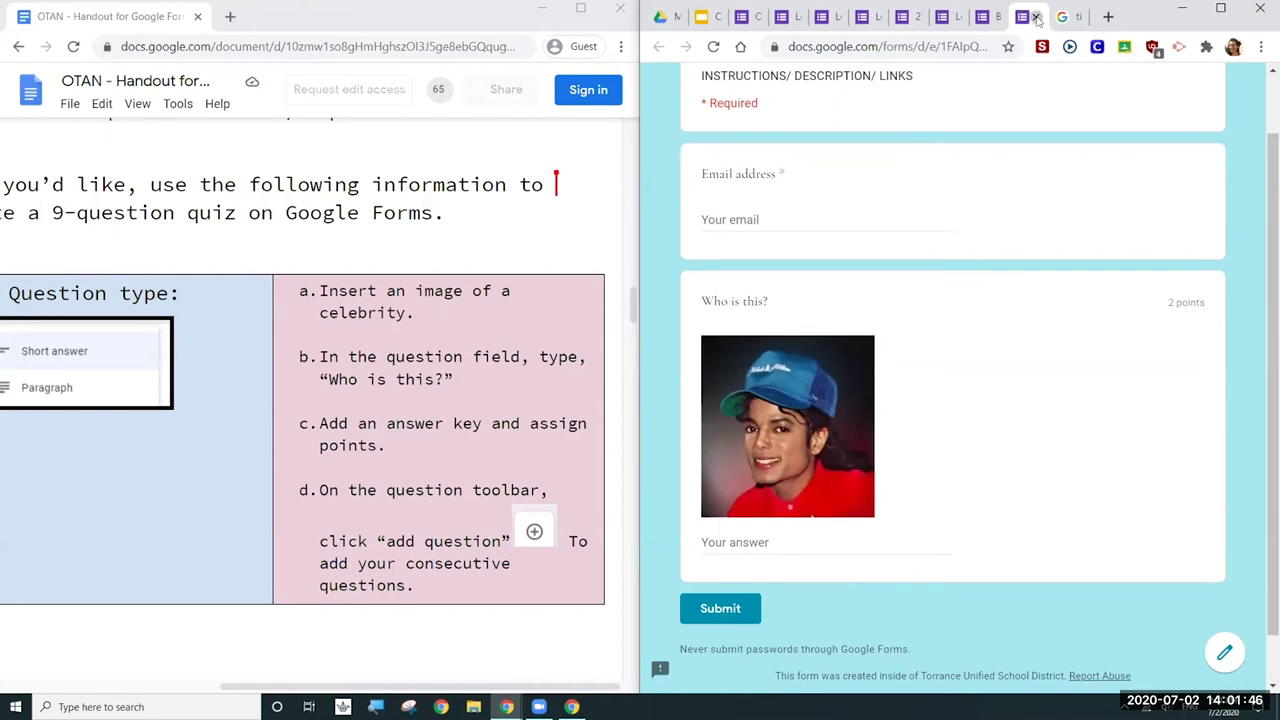
{"action": "left_click", "coordinate": [1036, 17]}
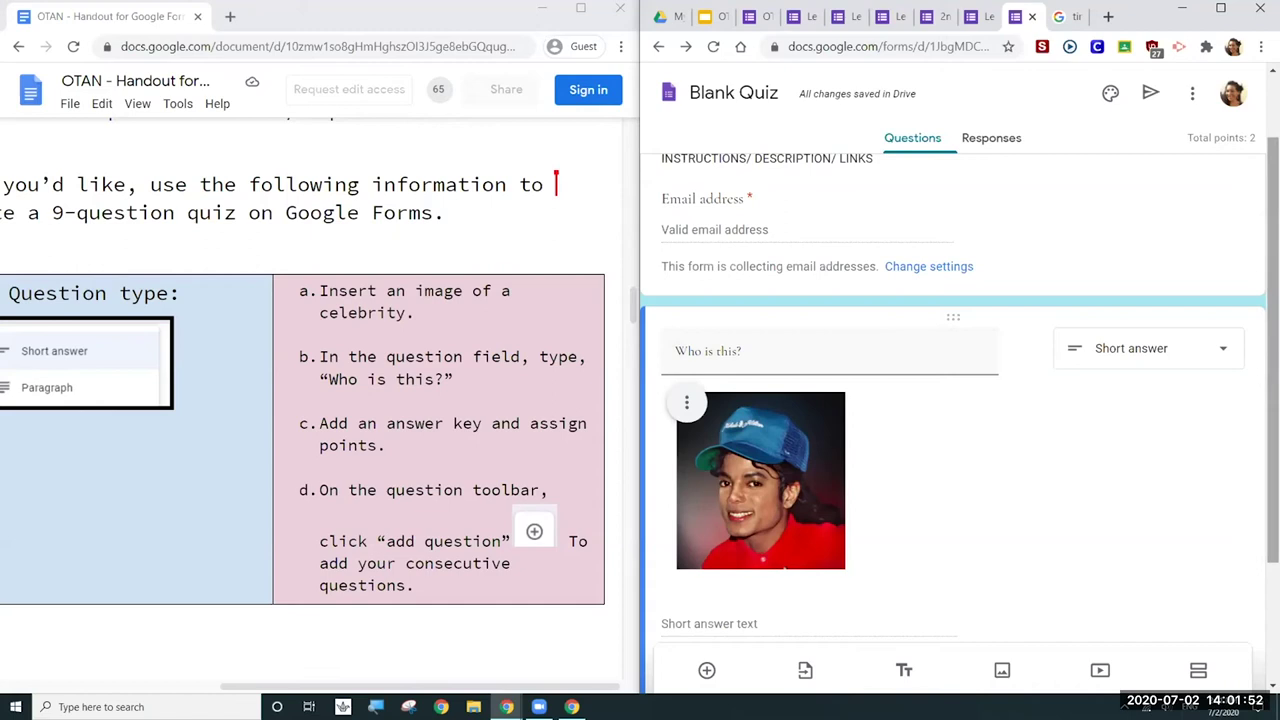
{"action": "scroll", "coordinate": [960, 400], "scroll_direction": "down", "scroll_amount": 1}
{"action": "scroll", "coordinate": [1258, 342], "scroll_direction": "down", "scroll_amount": 2}
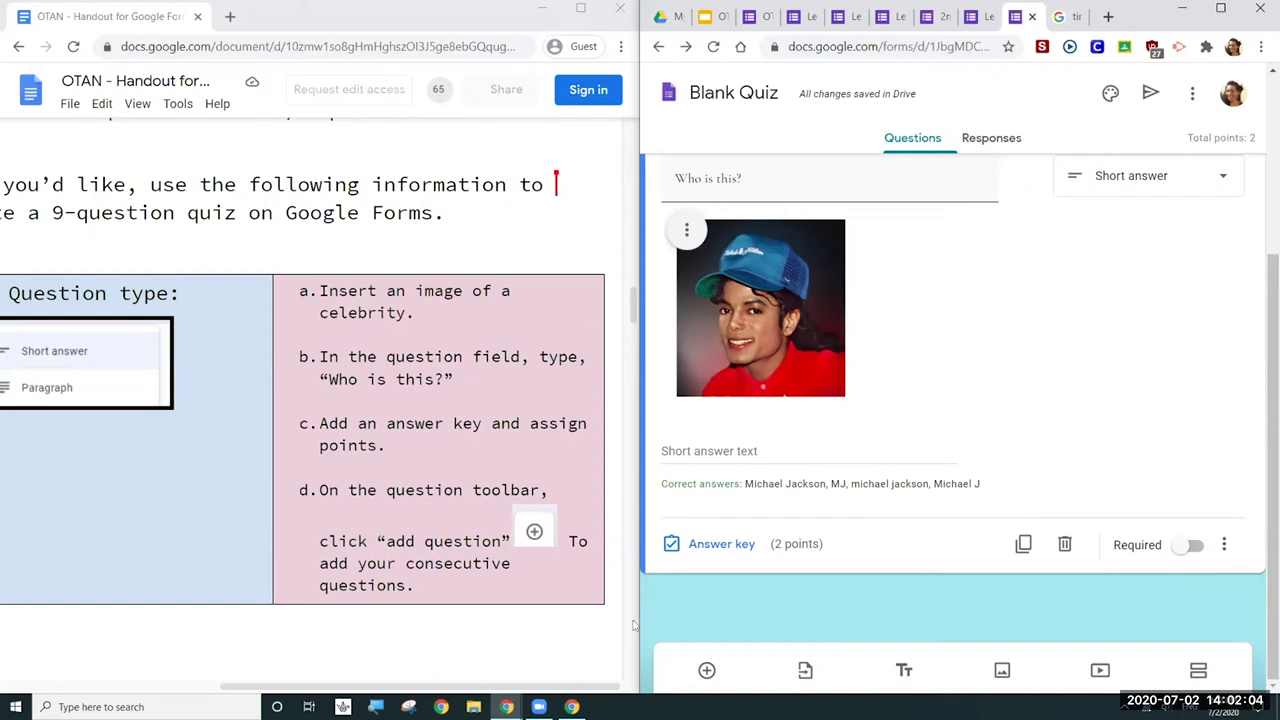
{"action": "left_click", "coordinate": [706, 670]}
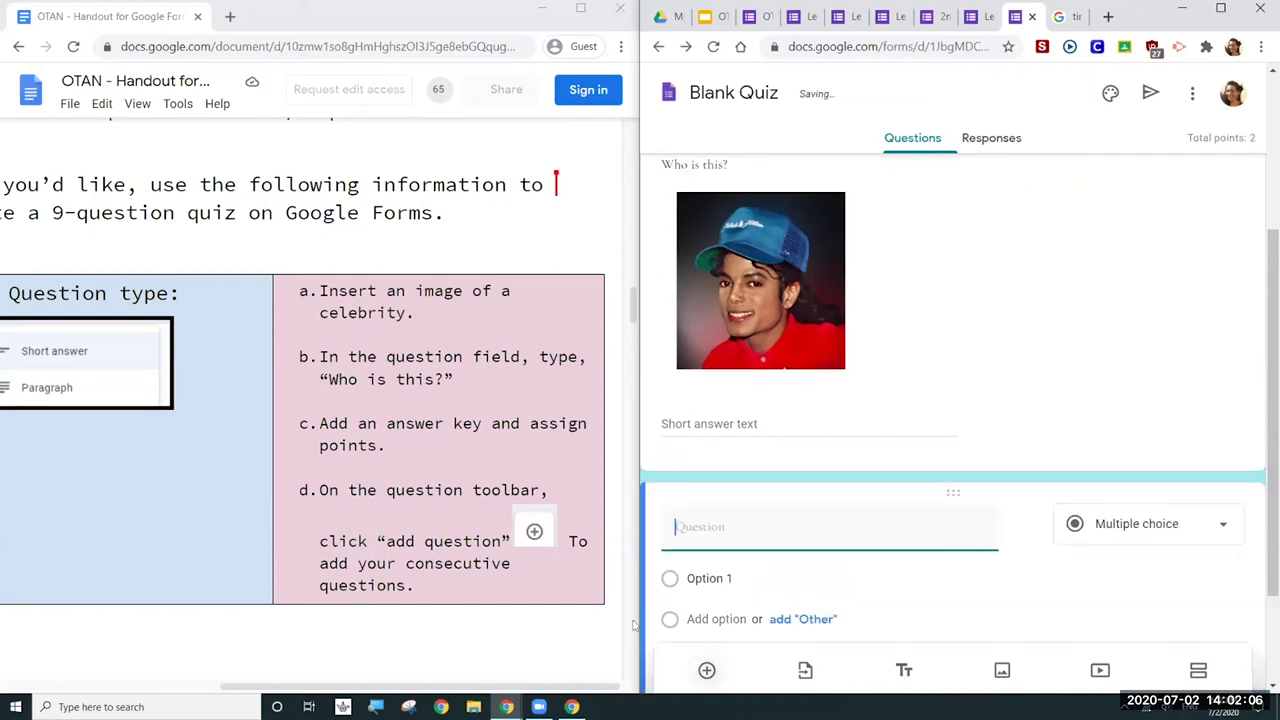
Step: Consult the handout's instructions for question 2 and keep the new question's type as Multiple choice
{"action": "left_click", "coordinate": [519, 585]}
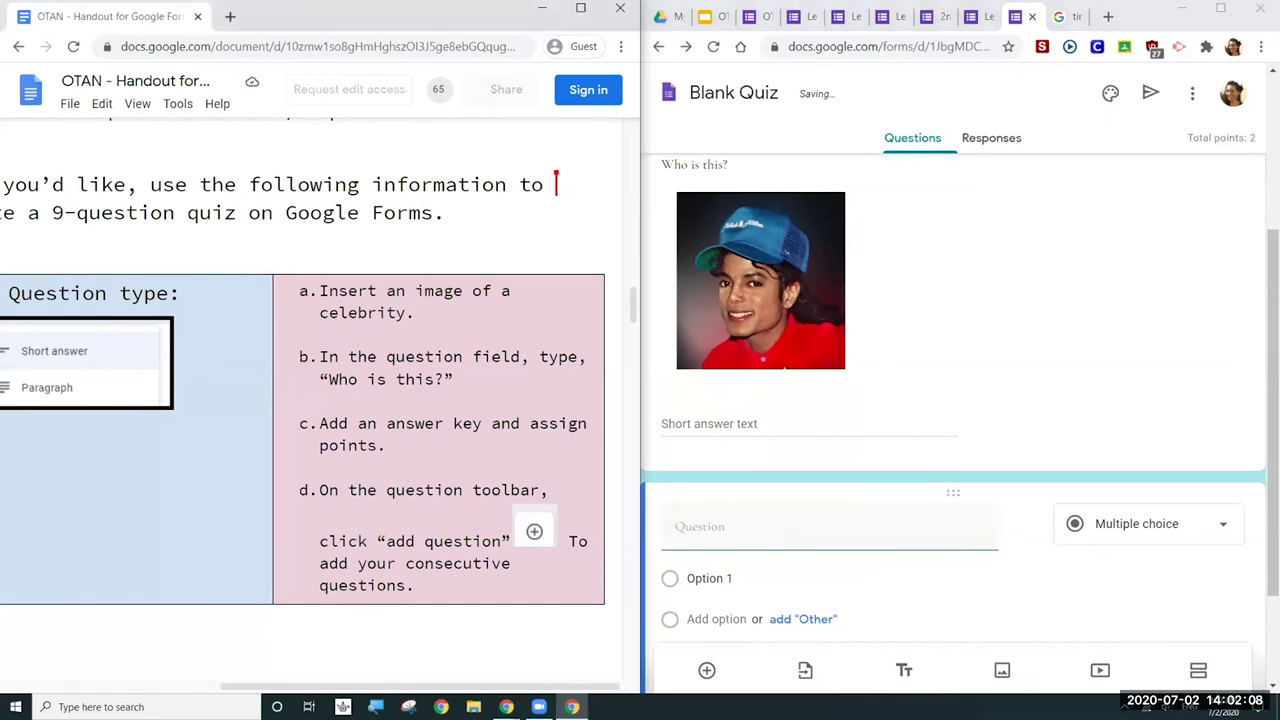
{"action": "scroll", "coordinate": [485, 565], "scroll_direction": "down", "scroll_amount": 3}
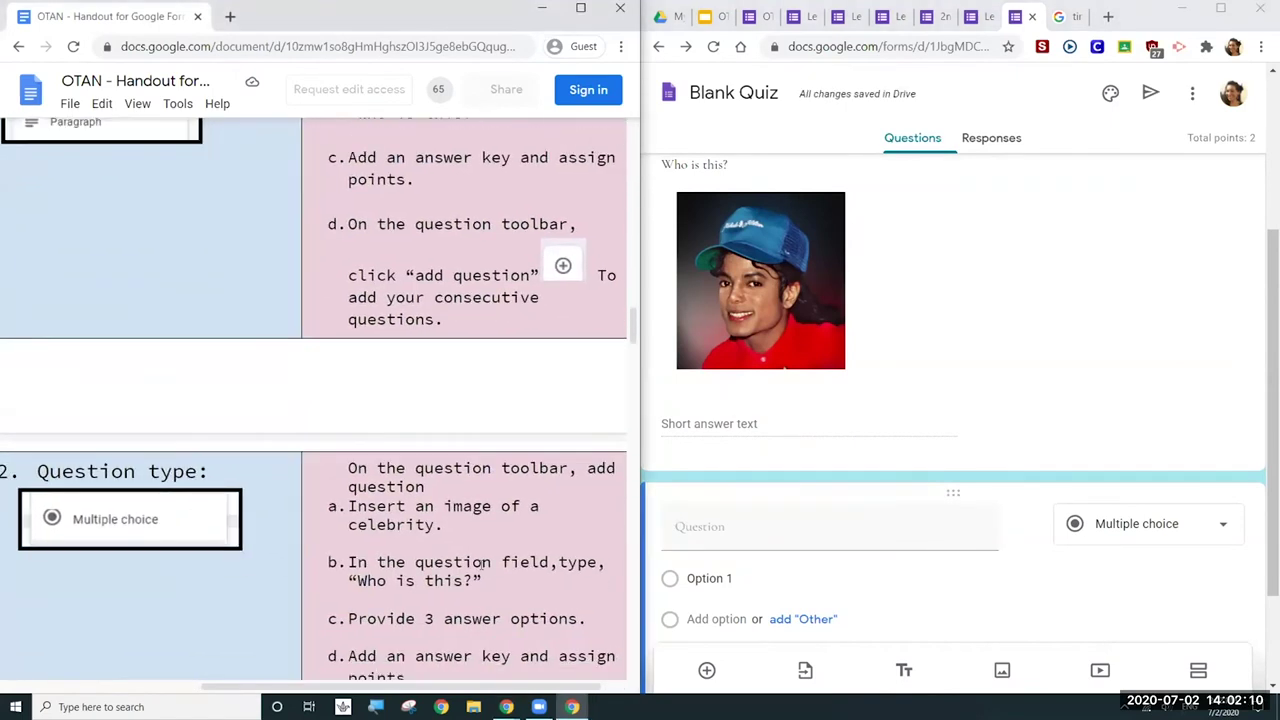
{"action": "scroll", "coordinate": [485, 565], "scroll_direction": "down", "scroll_amount": 2}
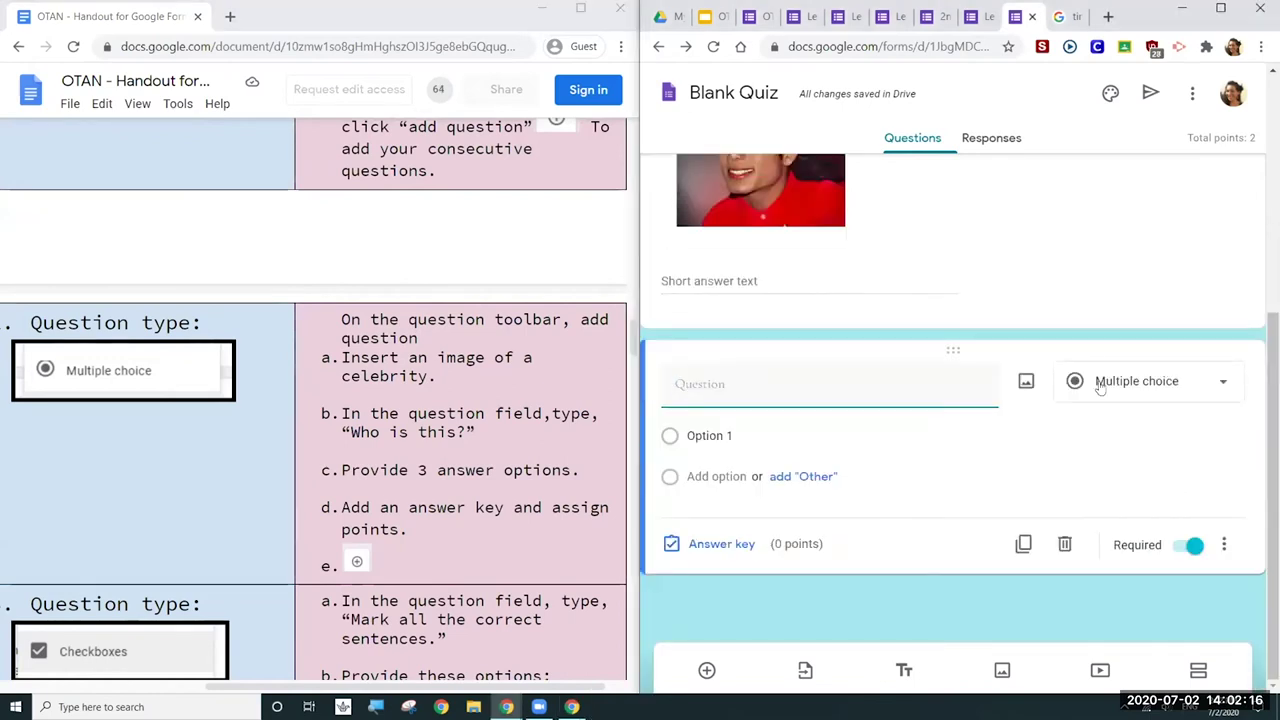
{"action": "left_click", "coordinate": [1118, 381]}
{"action": "left_click", "coordinate": [1100, 278]}
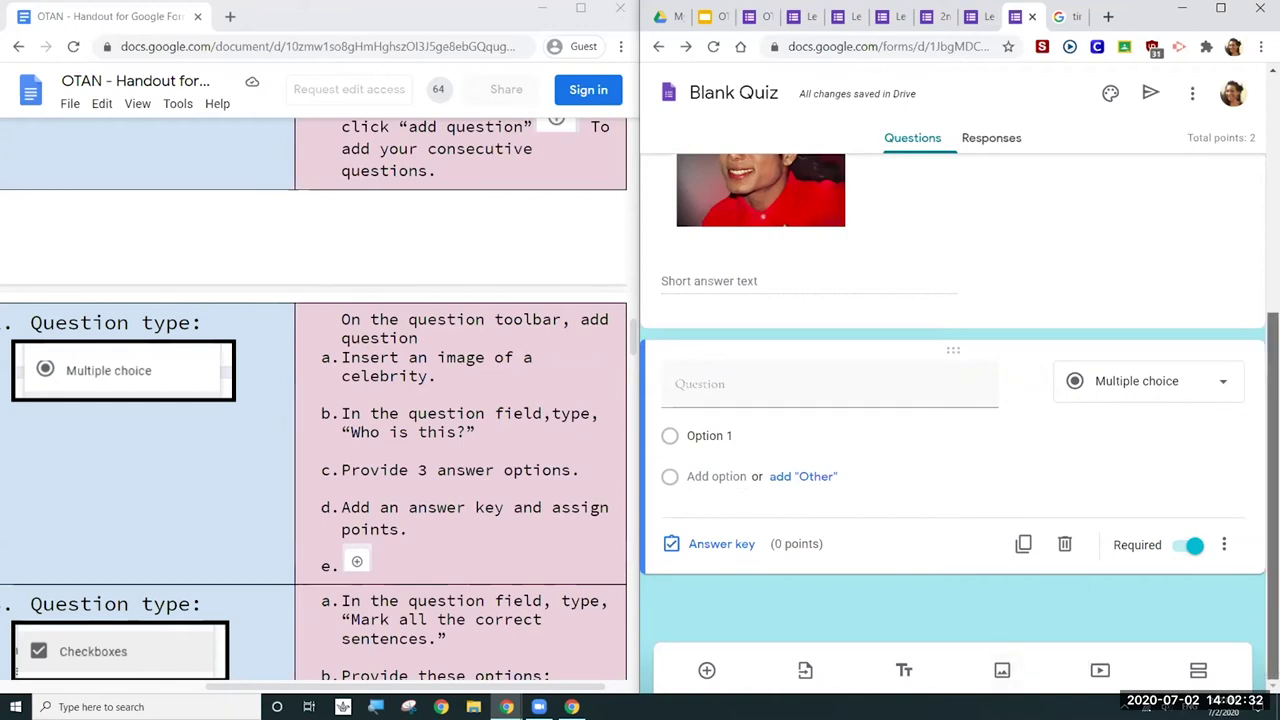
Step: Insert a standalone image item below the new question, using the first Google image search result for "puppy"
{"action": "scroll", "coordinate": [1272, 480], "scroll_direction": "up", "scroll_amount": 1}
{"action": "scroll", "coordinate": [1272, 480], "scroll_direction": "up", "scroll_amount": 2}
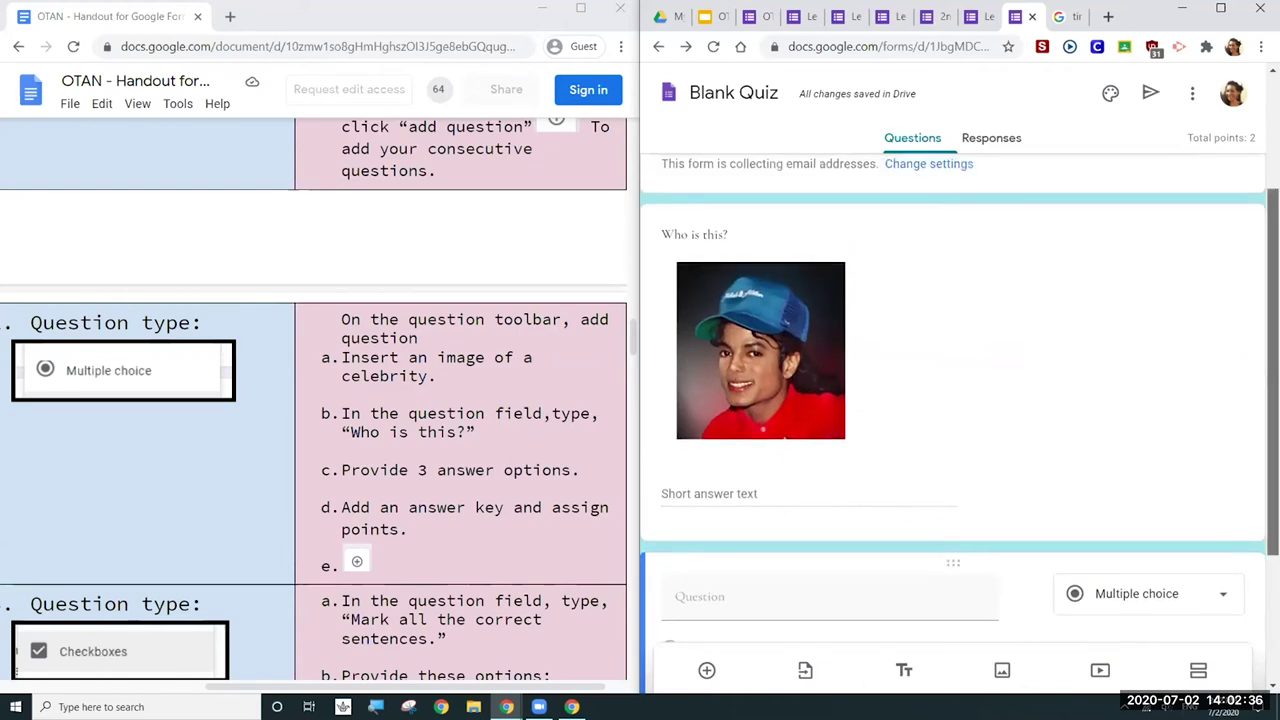
{"action": "scroll", "coordinate": [809, 376], "scroll_direction": "down", "scroll_amount": 1}
{"action": "scroll", "coordinate": [1245, 451], "scroll_direction": "down", "scroll_amount": 2}
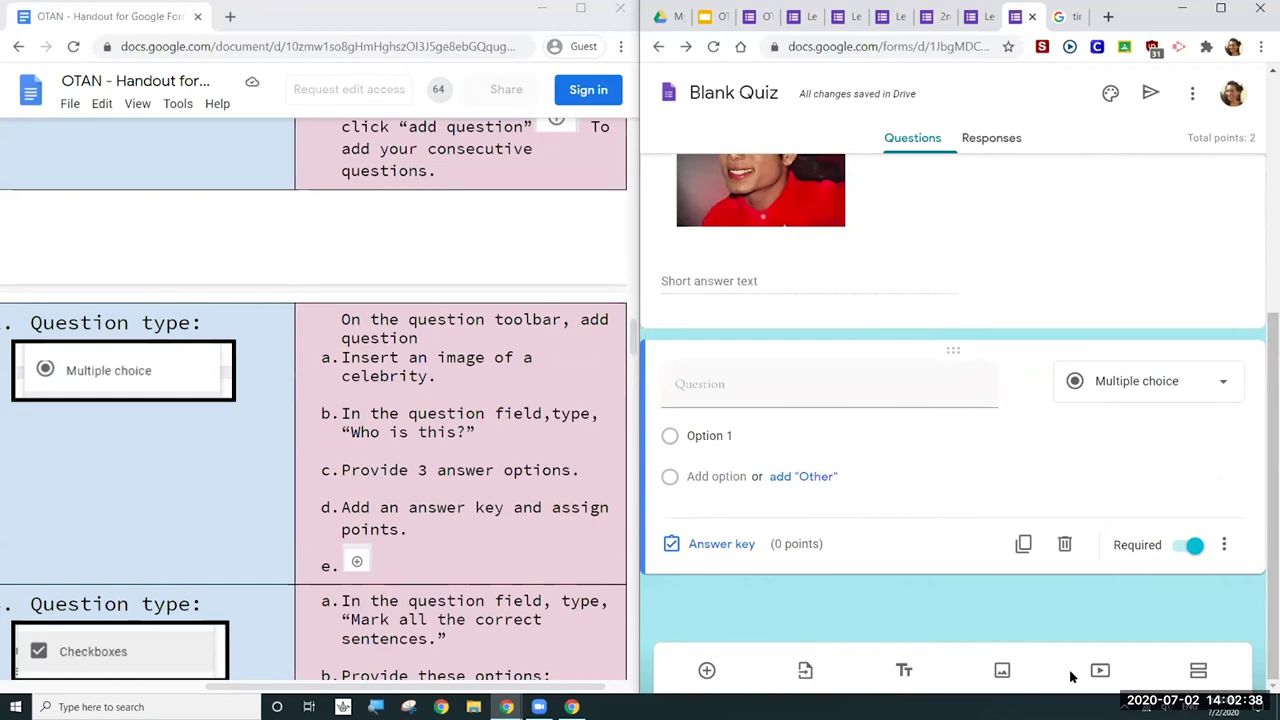
{"action": "left_click", "coordinate": [1003, 669]}
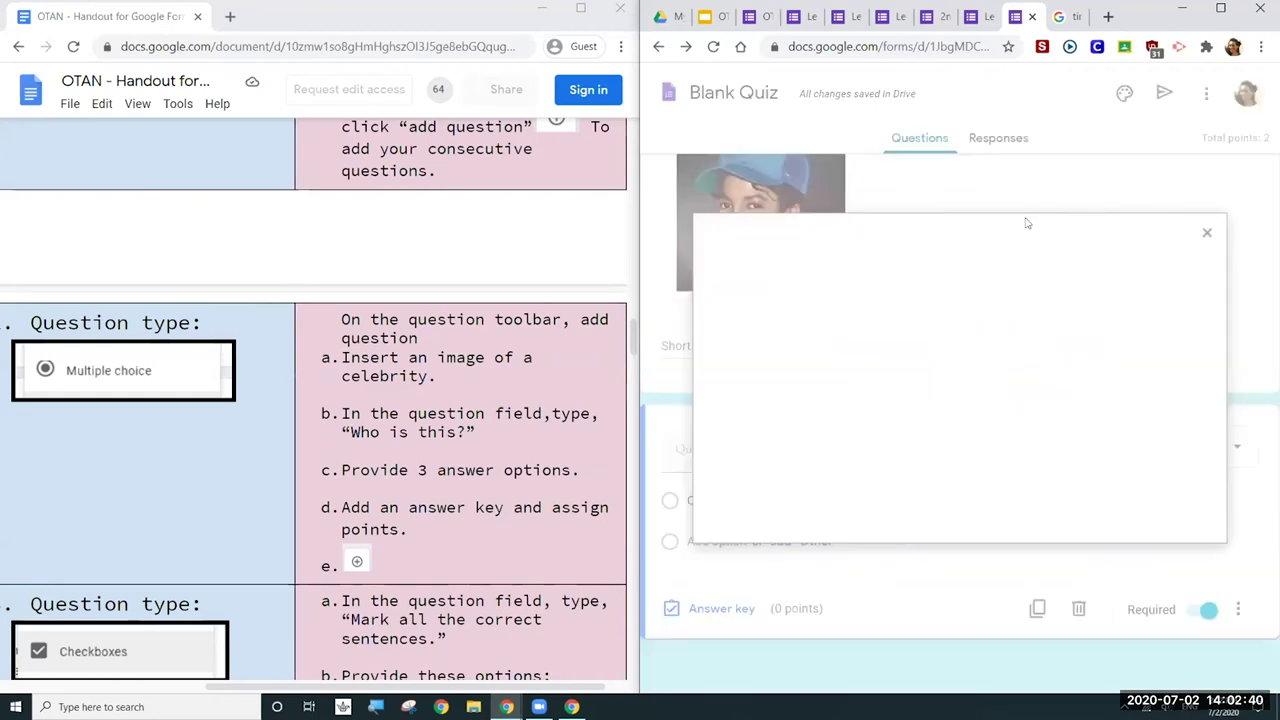
{"action": "left_click", "coordinate": [1150, 297]}
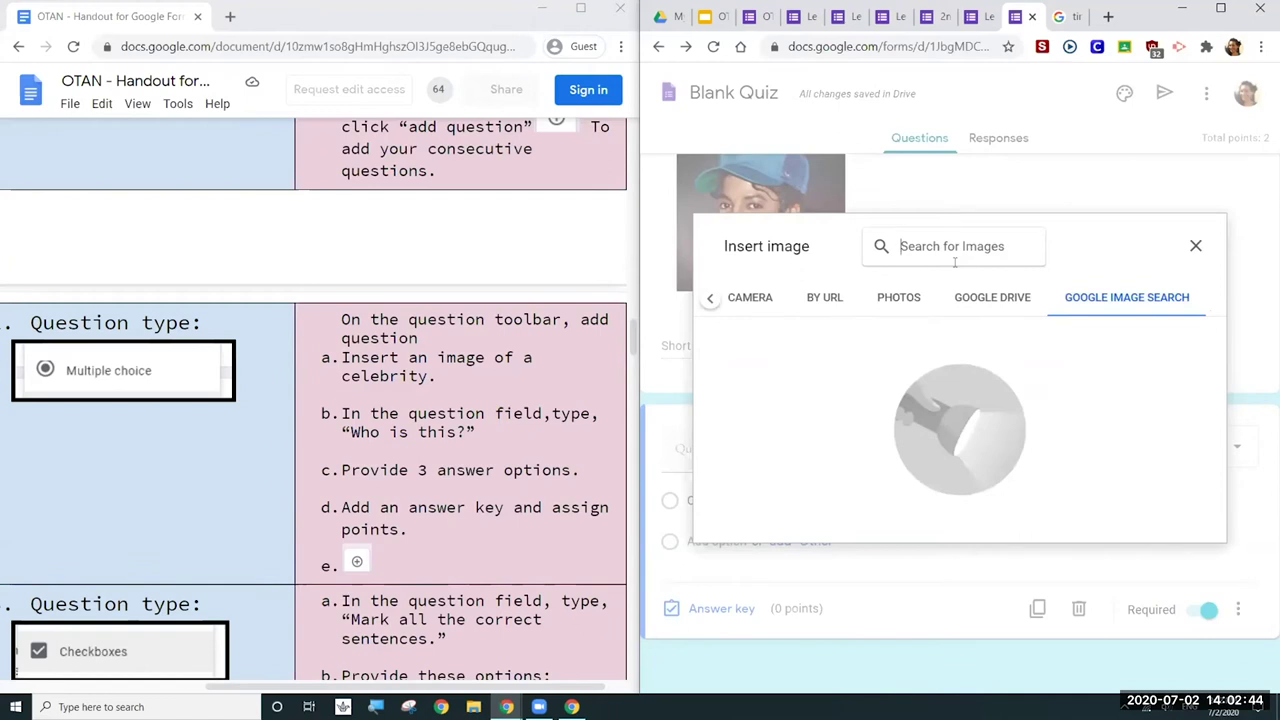
{"action": "type", "text": "pupp"}
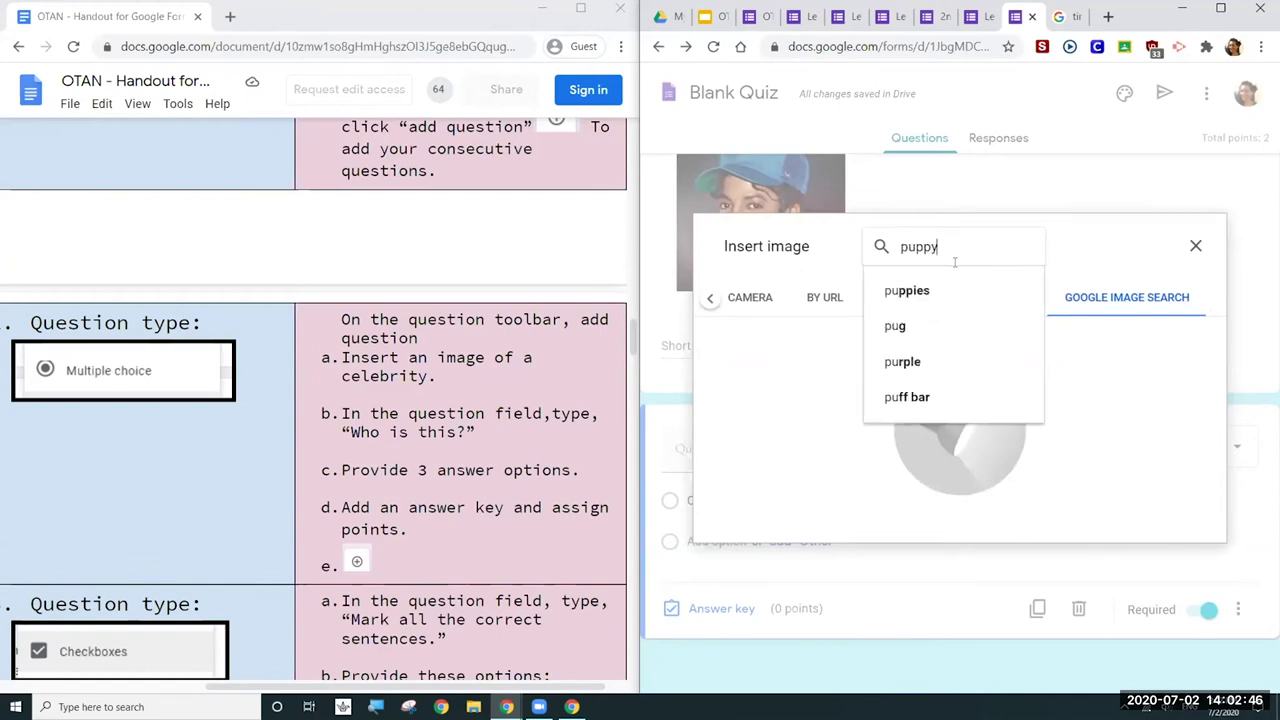
{"action": "type", "text": "y"}
{"action": "key", "text": "Return"}
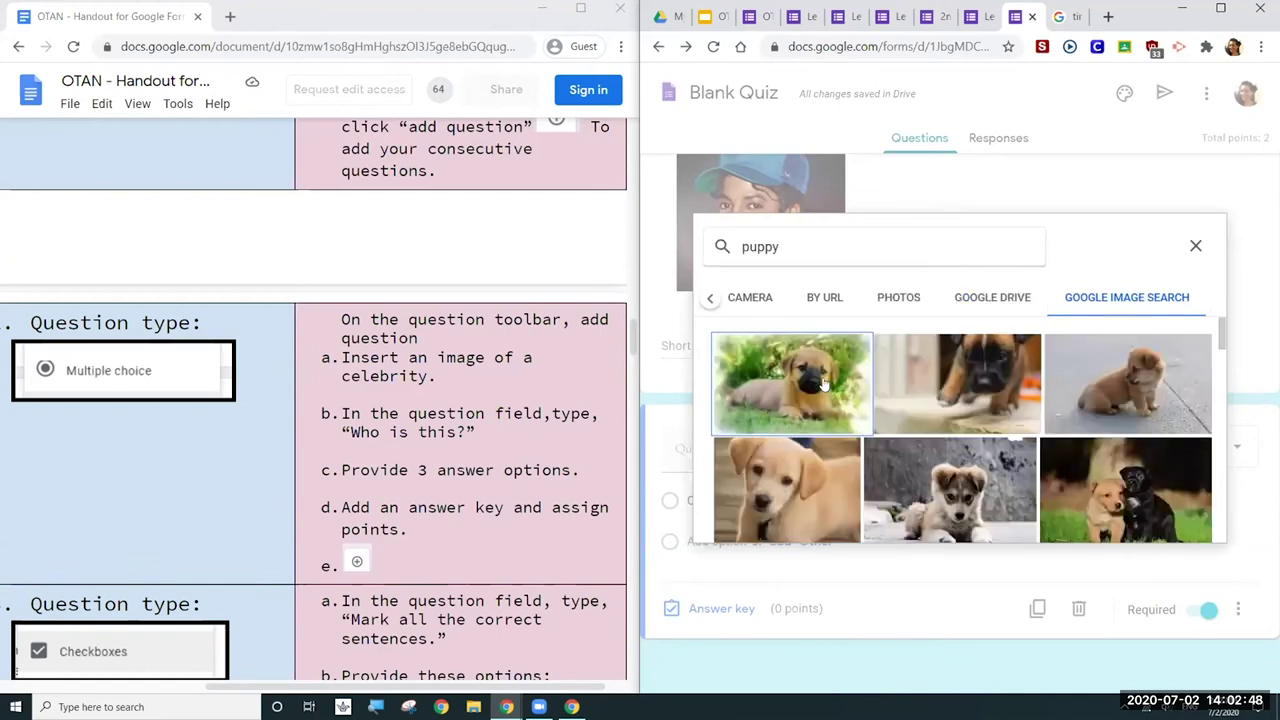
{"action": "left_click", "coordinate": [822, 383]}
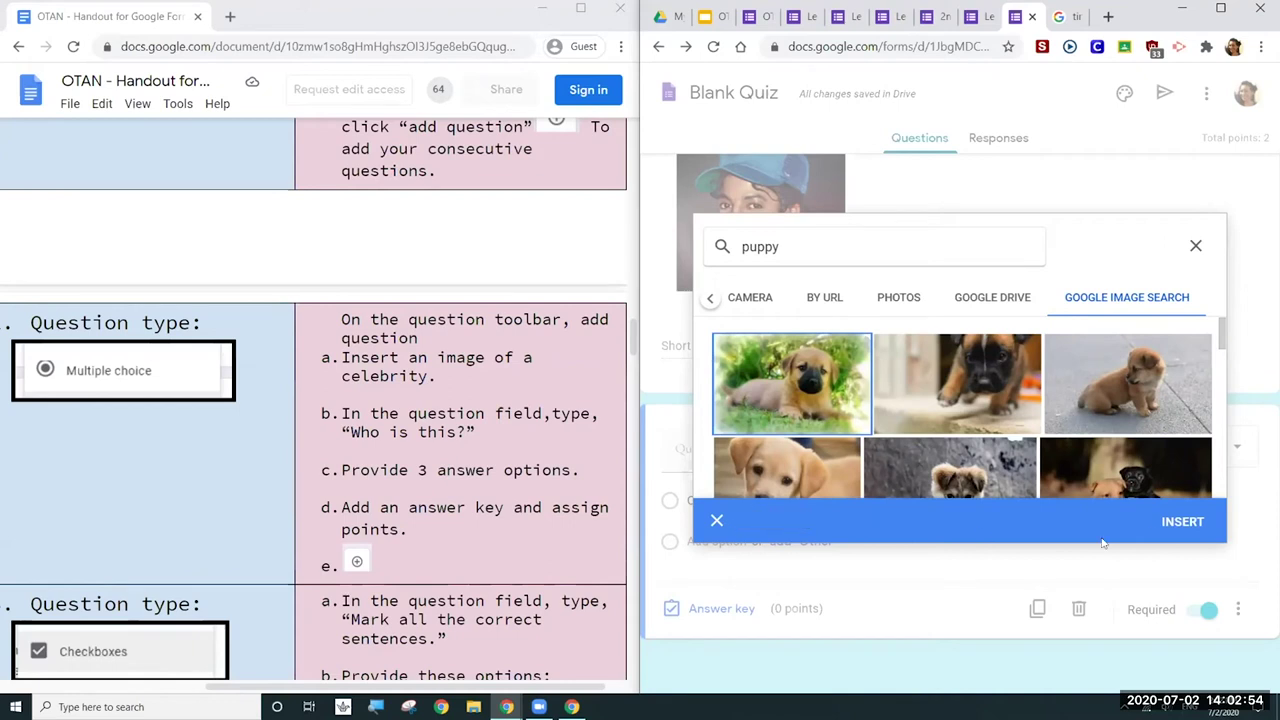
{"action": "left_click", "coordinate": [1180, 523]}
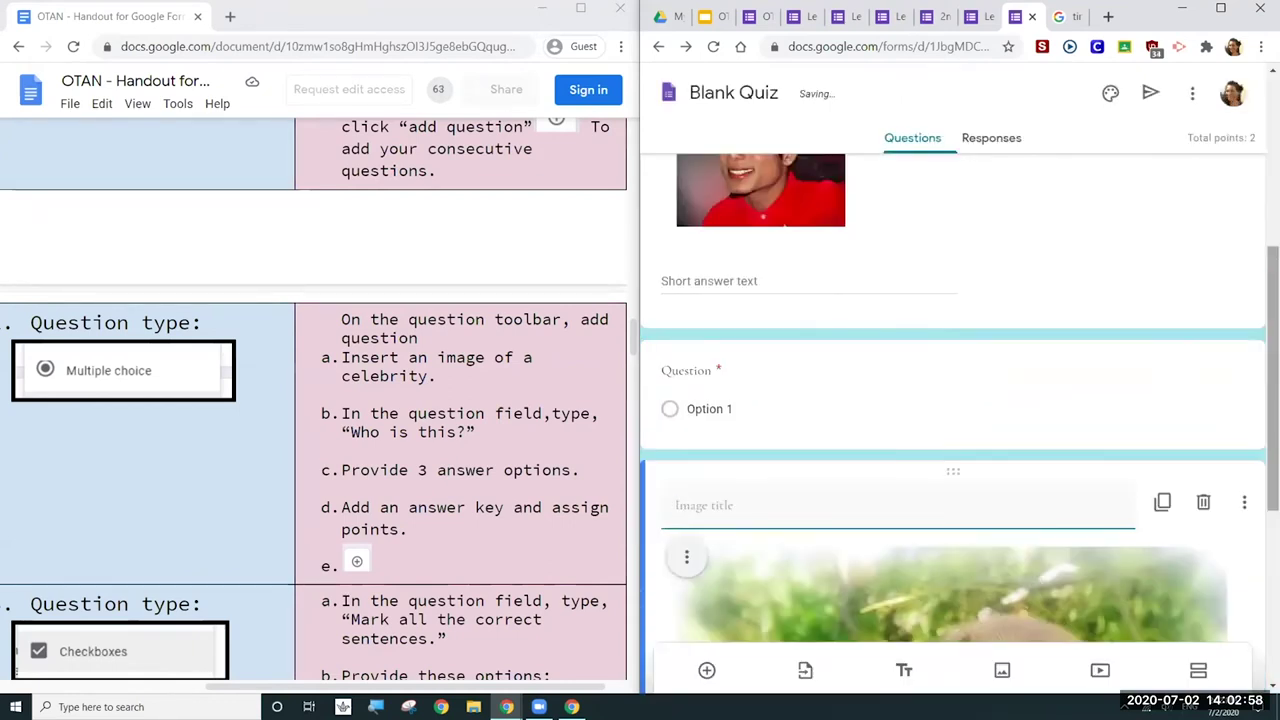
Step: Examine how the puppy image sits as its own item, separate from the blank question
{"action": "scroll", "coordinate": [953, 400], "scroll_direction": "up", "scroll_amount": 2}
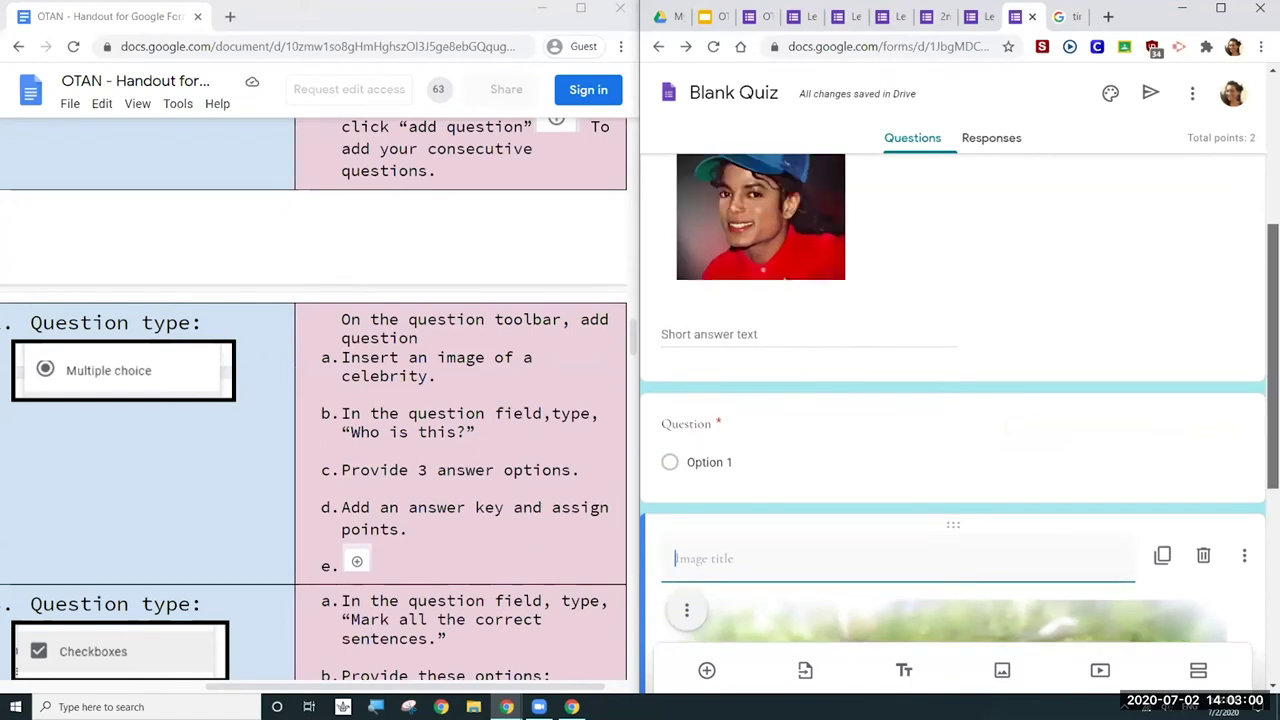
{"action": "scroll", "coordinate": [968, 466], "scroll_direction": "down", "scroll_amount": 1}
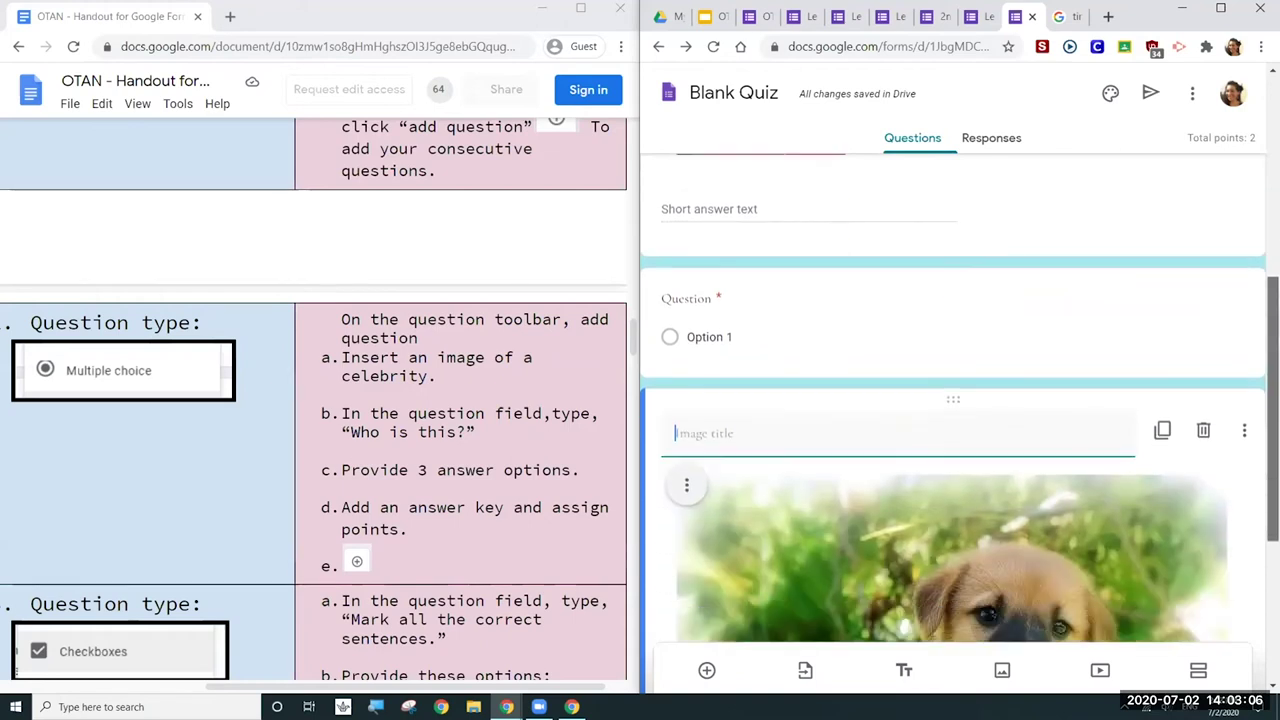
{"action": "scroll", "coordinate": [1258, 531], "scroll_direction": "down", "scroll_amount": 2}
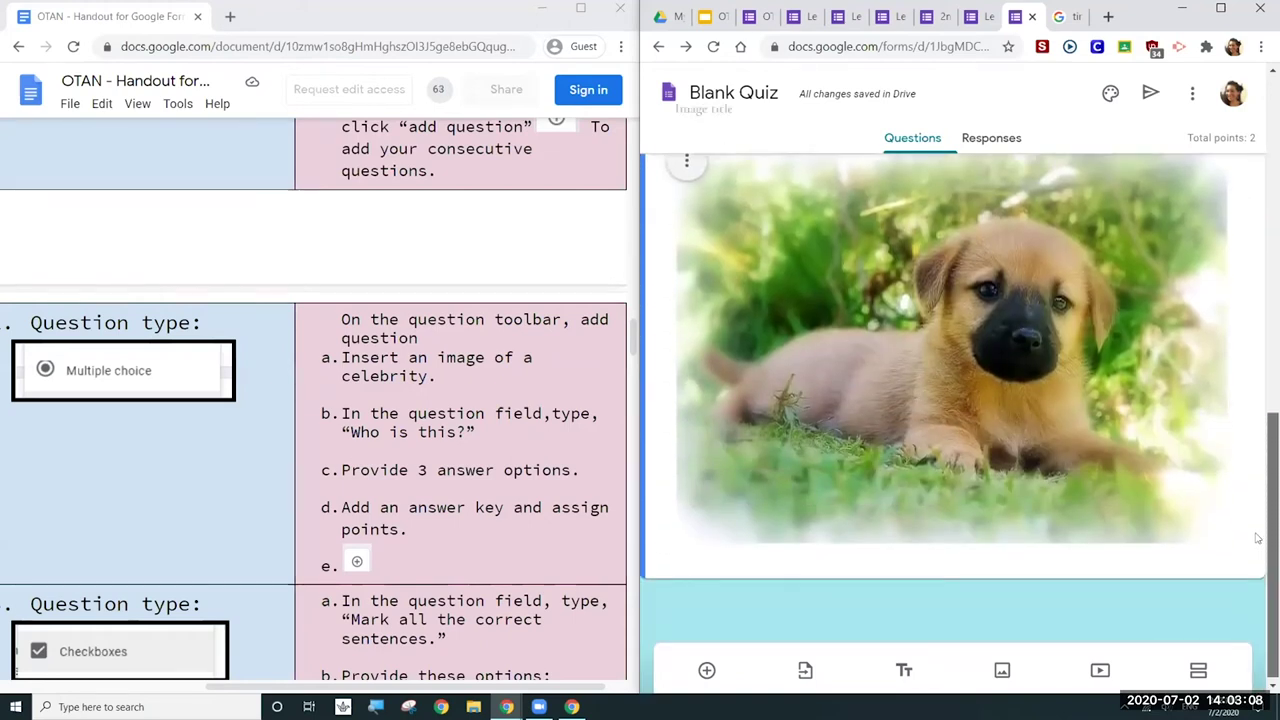
{"action": "scroll", "coordinate": [1258, 531], "scroll_direction": "up", "scroll_amount": 1}
{"action": "scroll", "coordinate": [1258, 531], "scroll_direction": "up", "scroll_amount": 2}
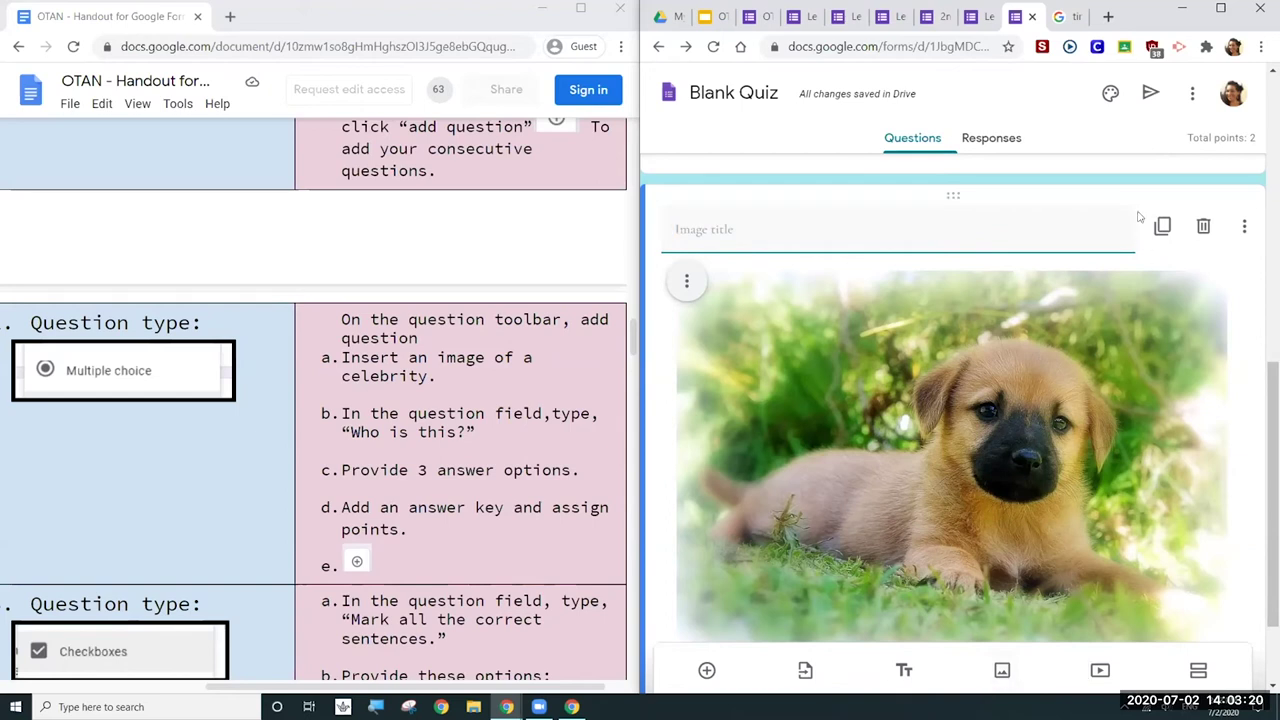
Step: Insert the first Google image search result for "michael jordan" into the blank multiple-choice question itself
{"action": "scroll", "coordinate": [1163, 359], "scroll_direction": "up", "scroll_amount": 3}
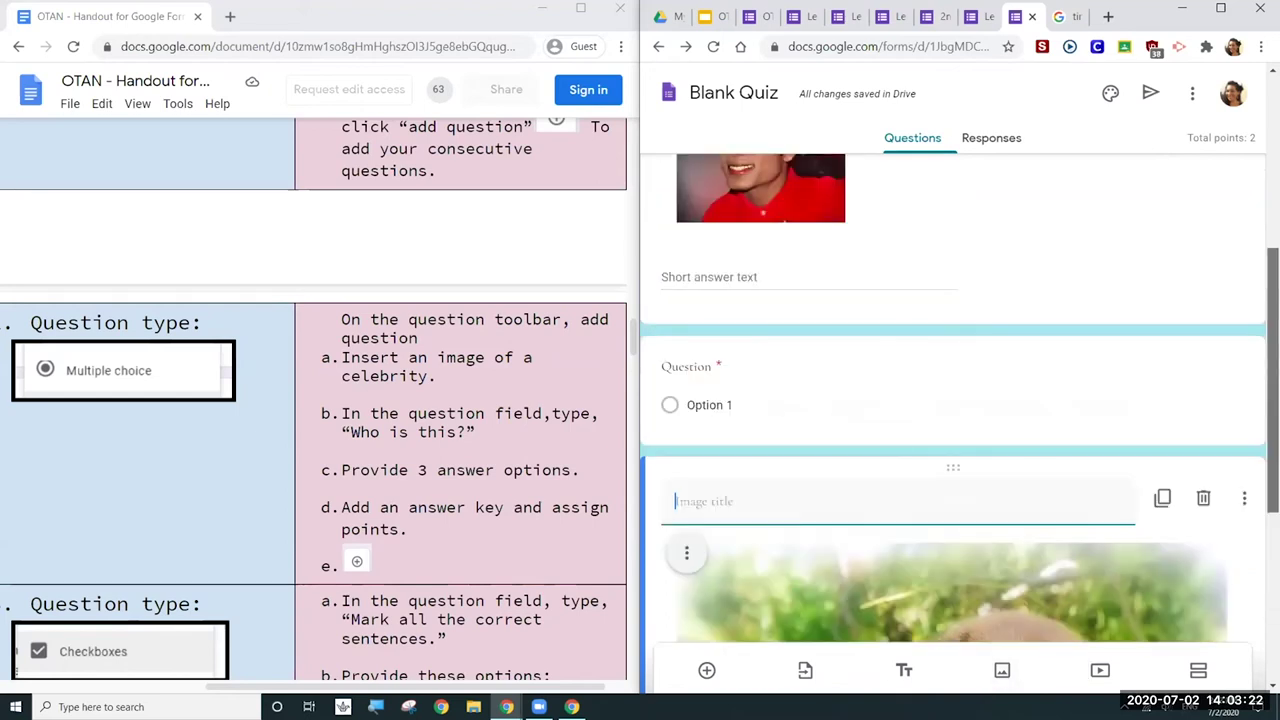
{"action": "left_click", "coordinate": [1039, 433]}
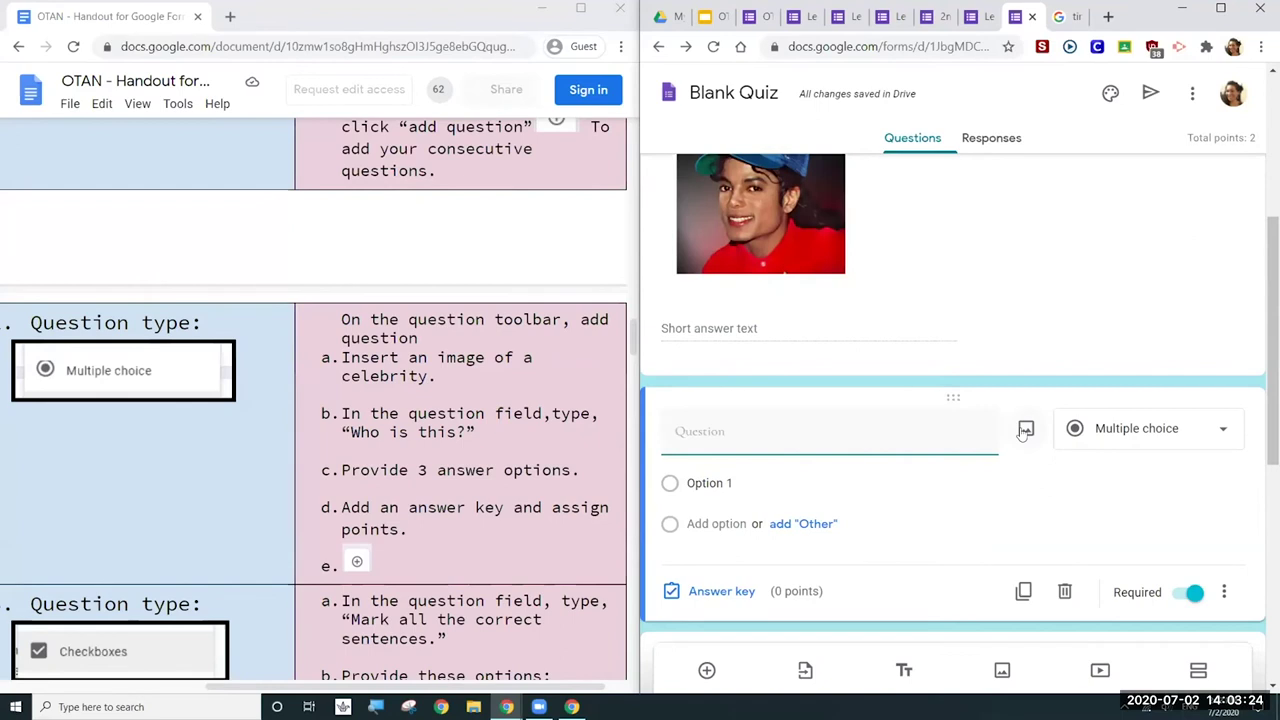
{"action": "left_click", "coordinate": [1024, 430]}
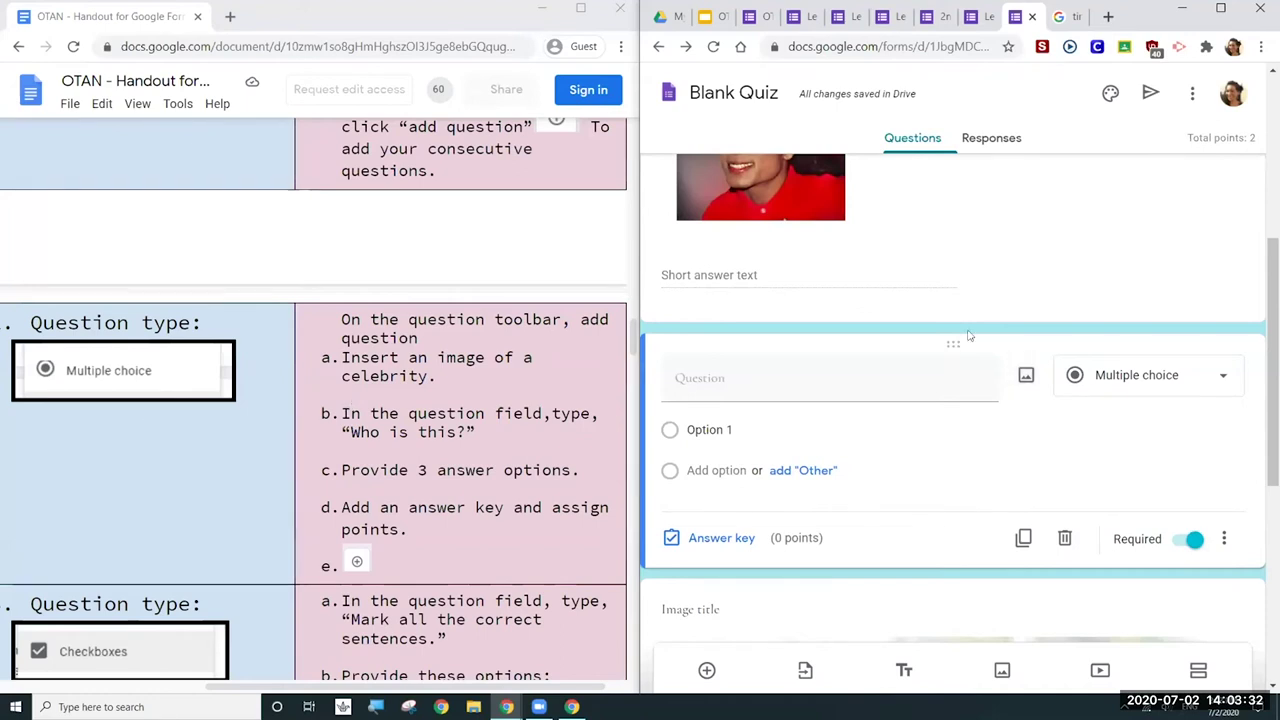
{"action": "left_click", "coordinate": [1023, 382]}
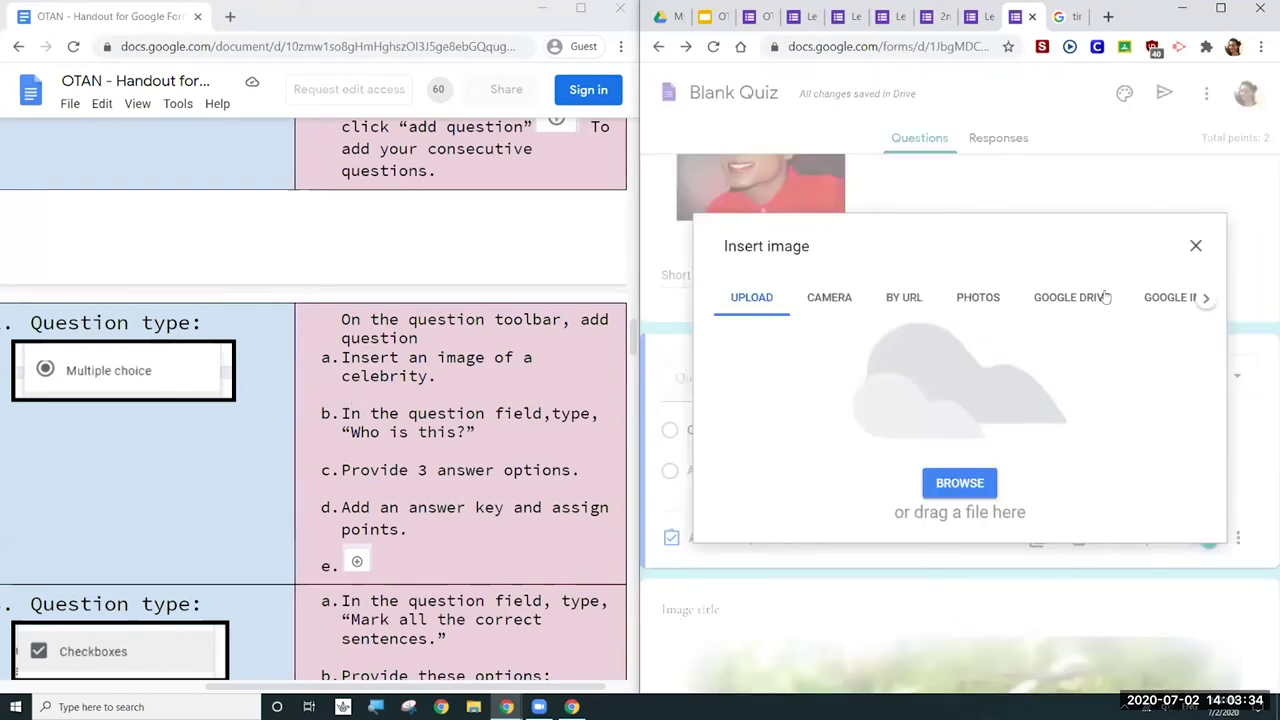
{"action": "left_click", "coordinate": [1165, 298]}
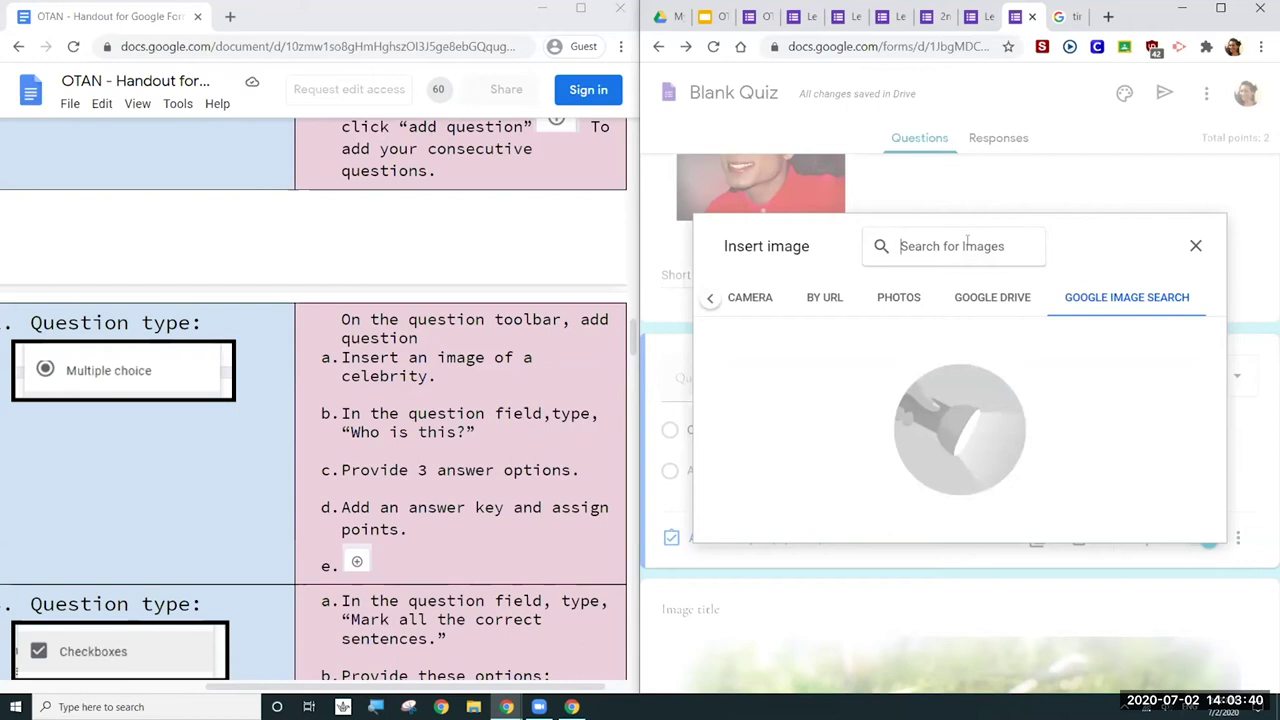
{"action": "left_click", "coordinate": [967, 244]}
{"action": "type", "text": "michael"}
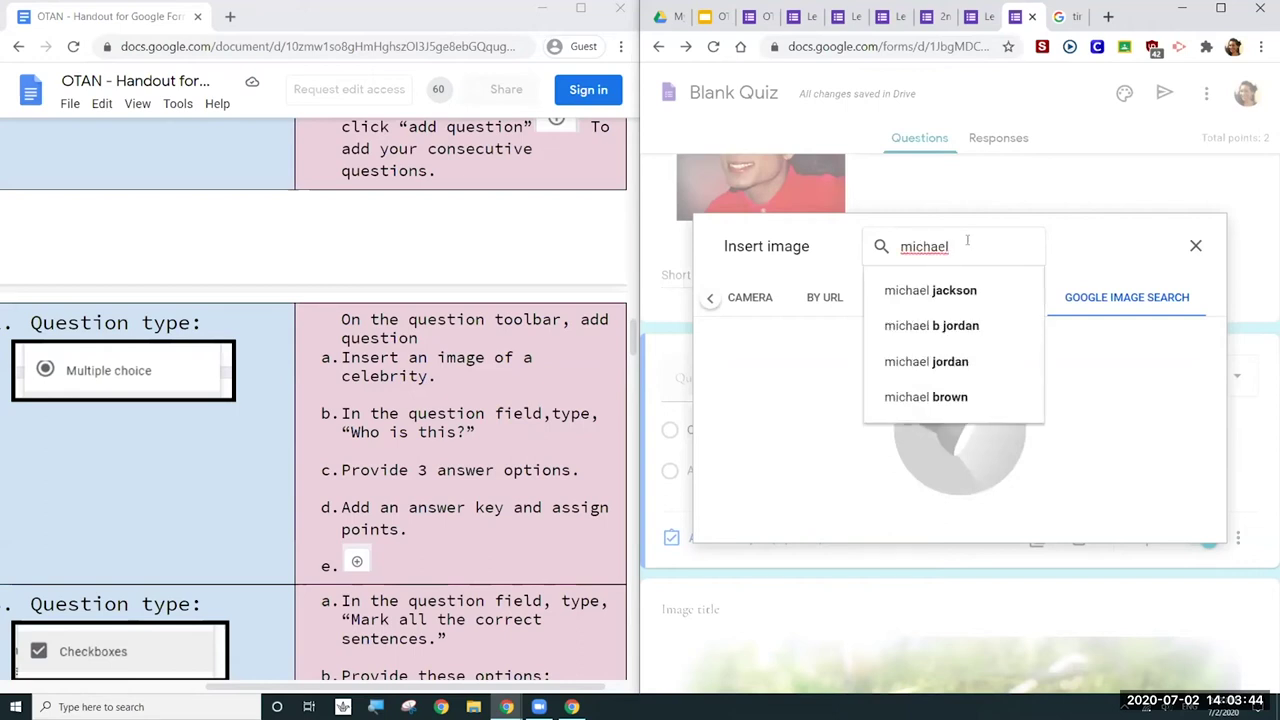
{"action": "left_click", "coordinate": [967, 362]}
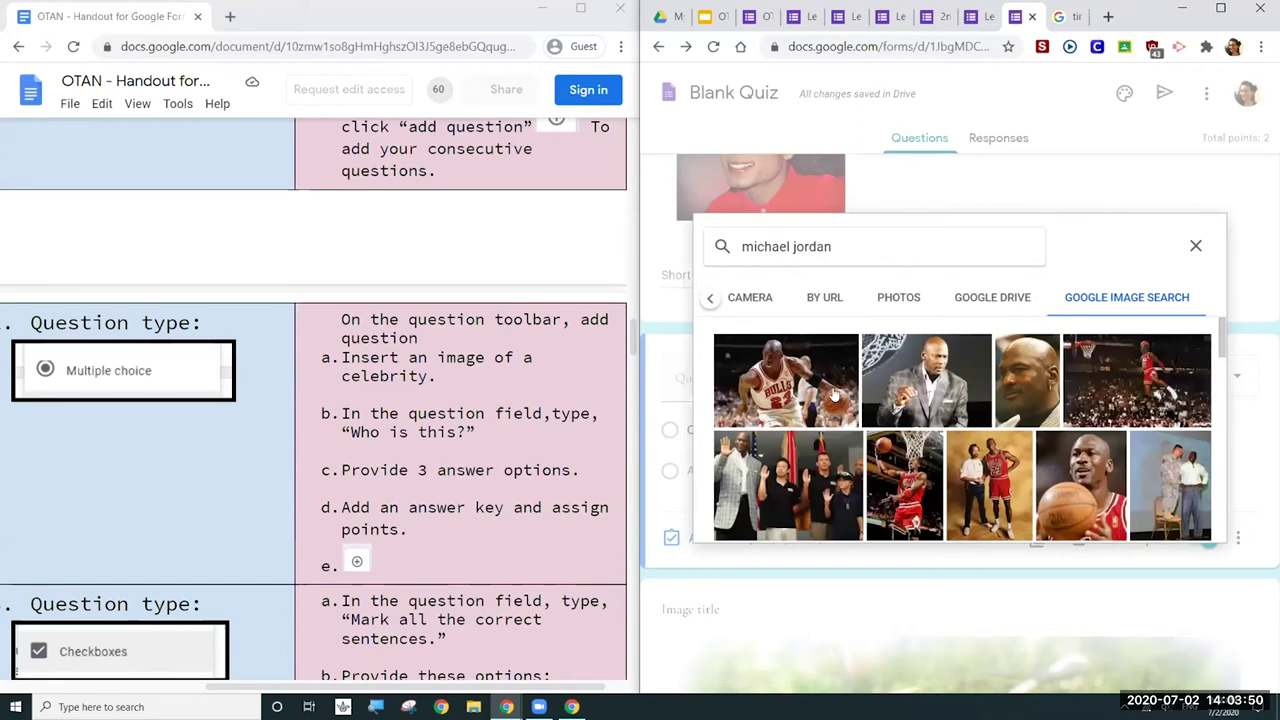
{"action": "left_click", "coordinate": [822, 397]}
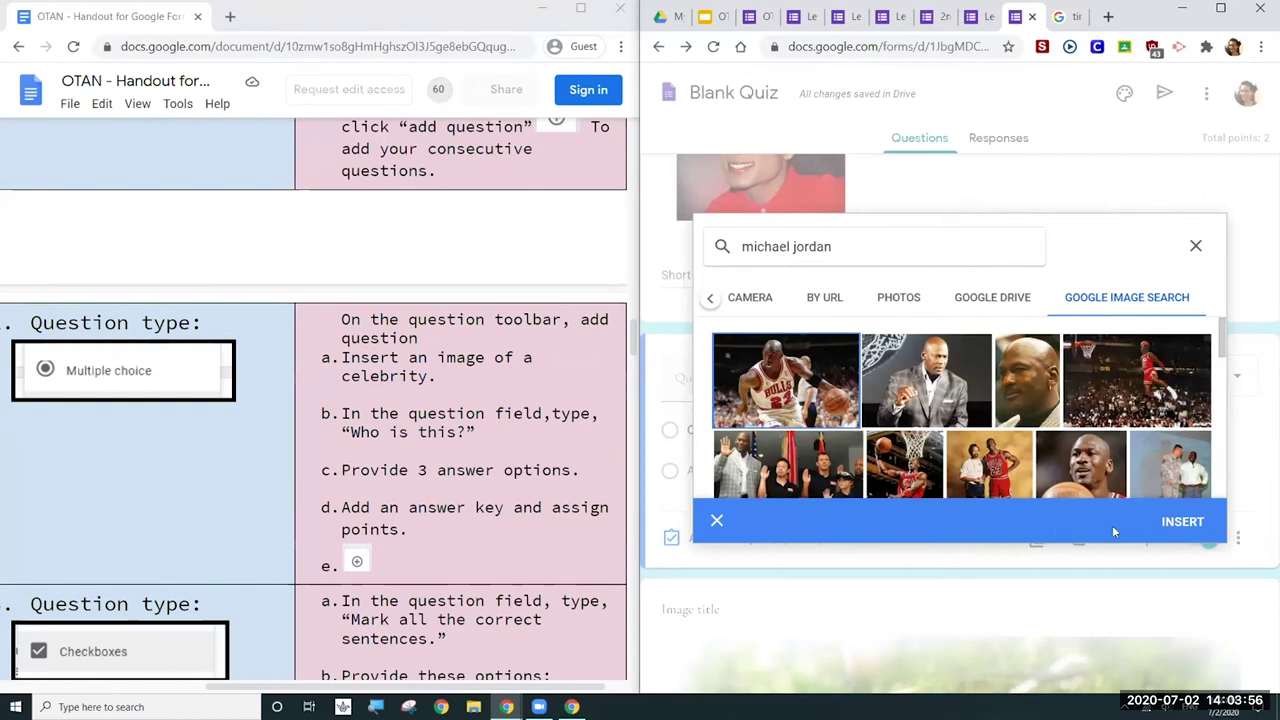
{"action": "left_click", "coordinate": [1180, 526]}
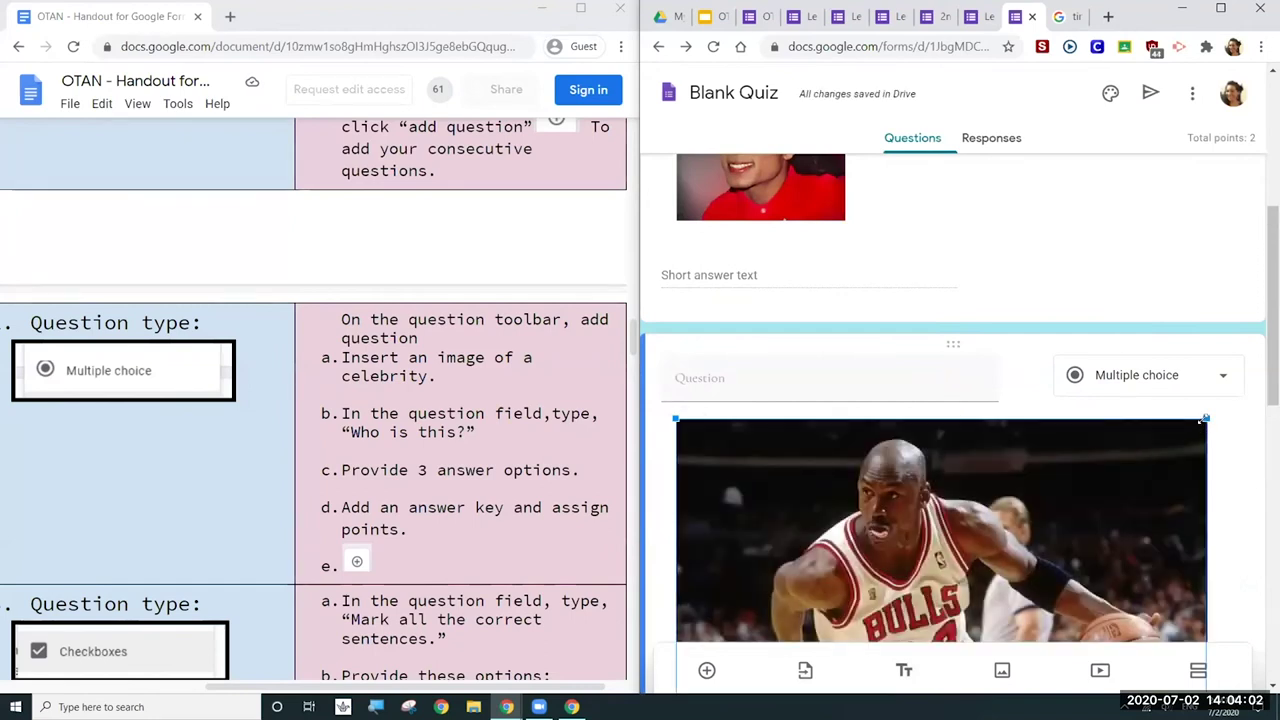
Step: Shrink the basketball player's image to about the width of the first question's image
{"action": "left_click_drag", "start_coordinate": [1176, 436], "coordinate": [1200, 421]}
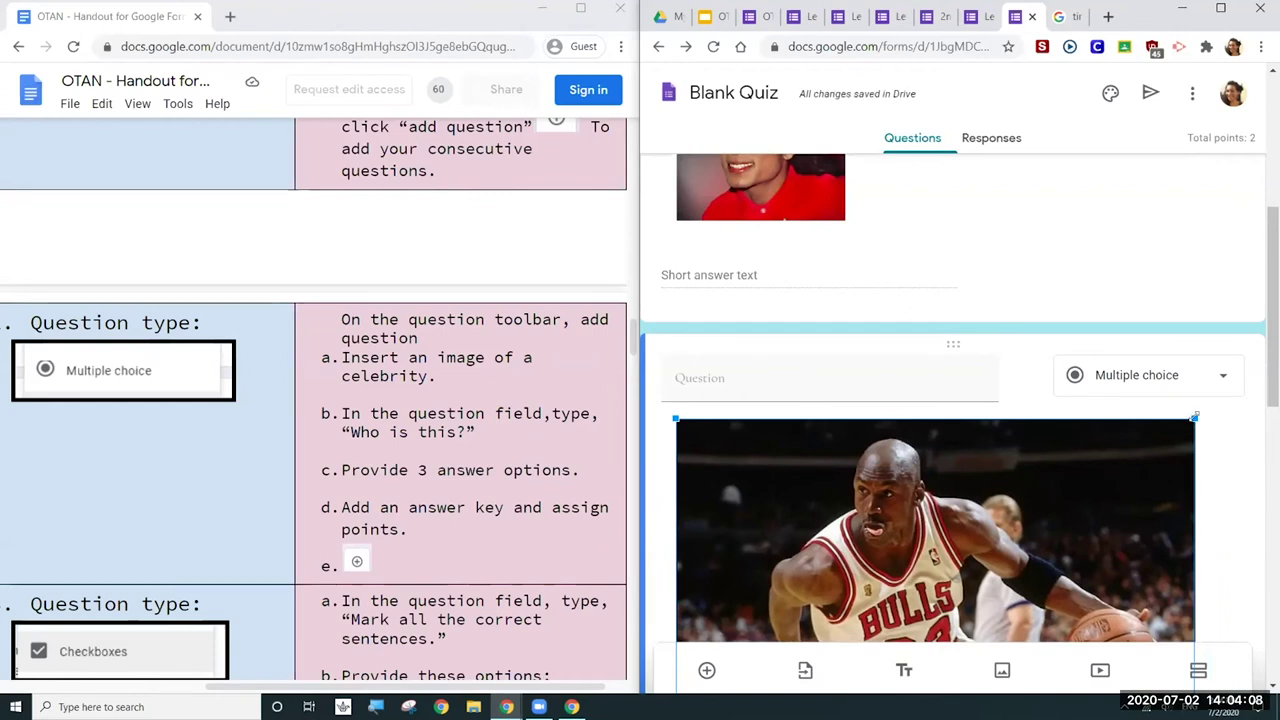
{"action": "left_click_drag", "start_coordinate": [1188, 420], "coordinate": [910, 590]}
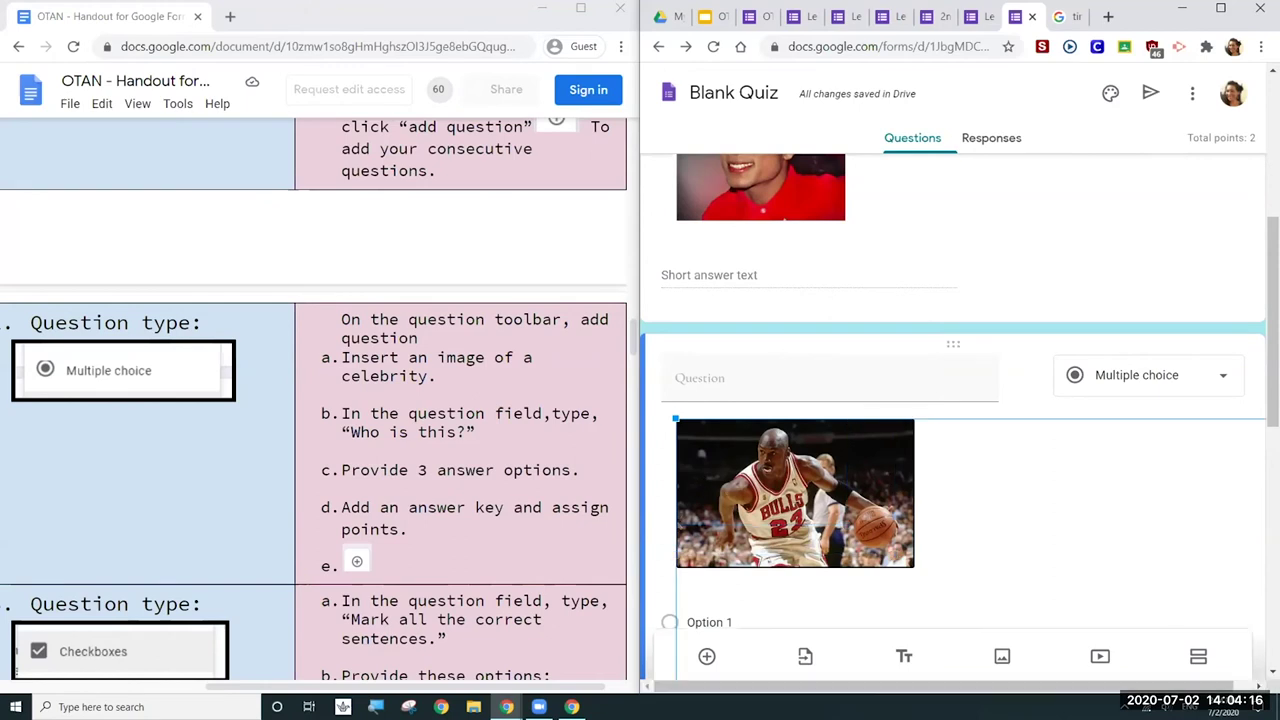
{"action": "left_click", "coordinate": [868, 470]}
{"action": "left_click_drag", "start_coordinate": [913, 510], "coordinate": [843, 465]}
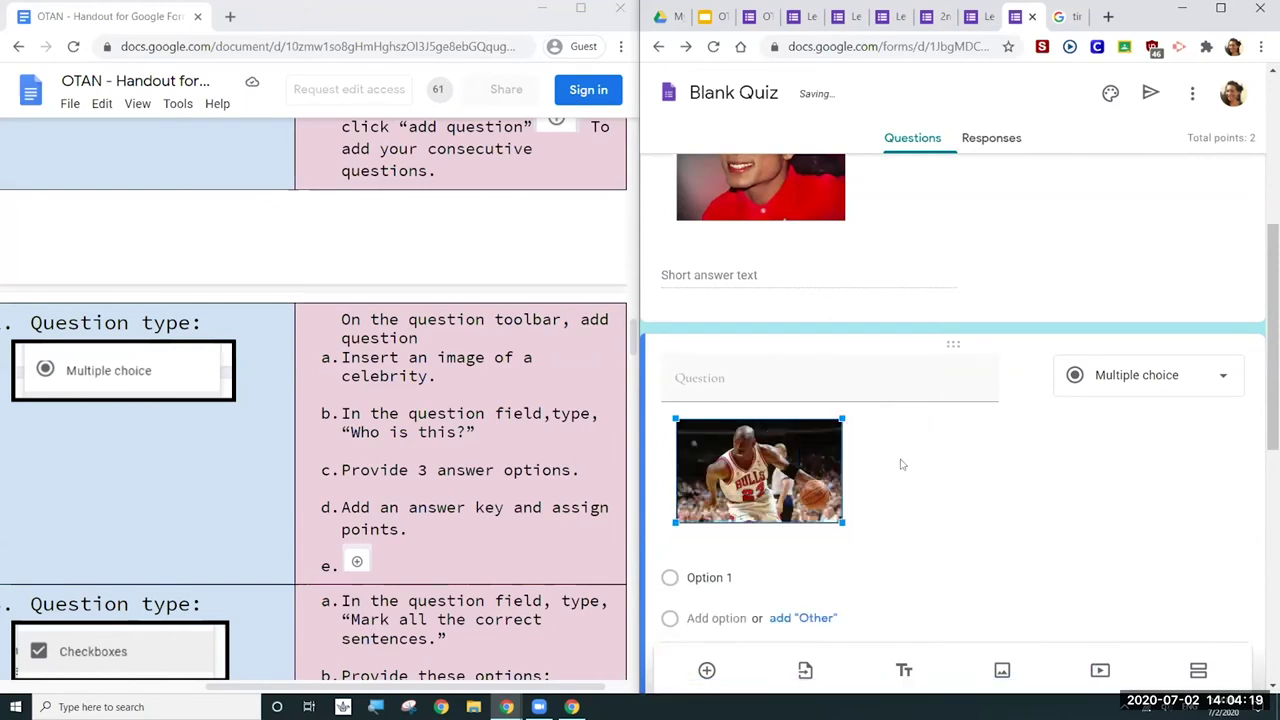
Step: Enter "Who is this?" as the text of the basketball player question
{"action": "left_click", "coordinate": [757, 376]}
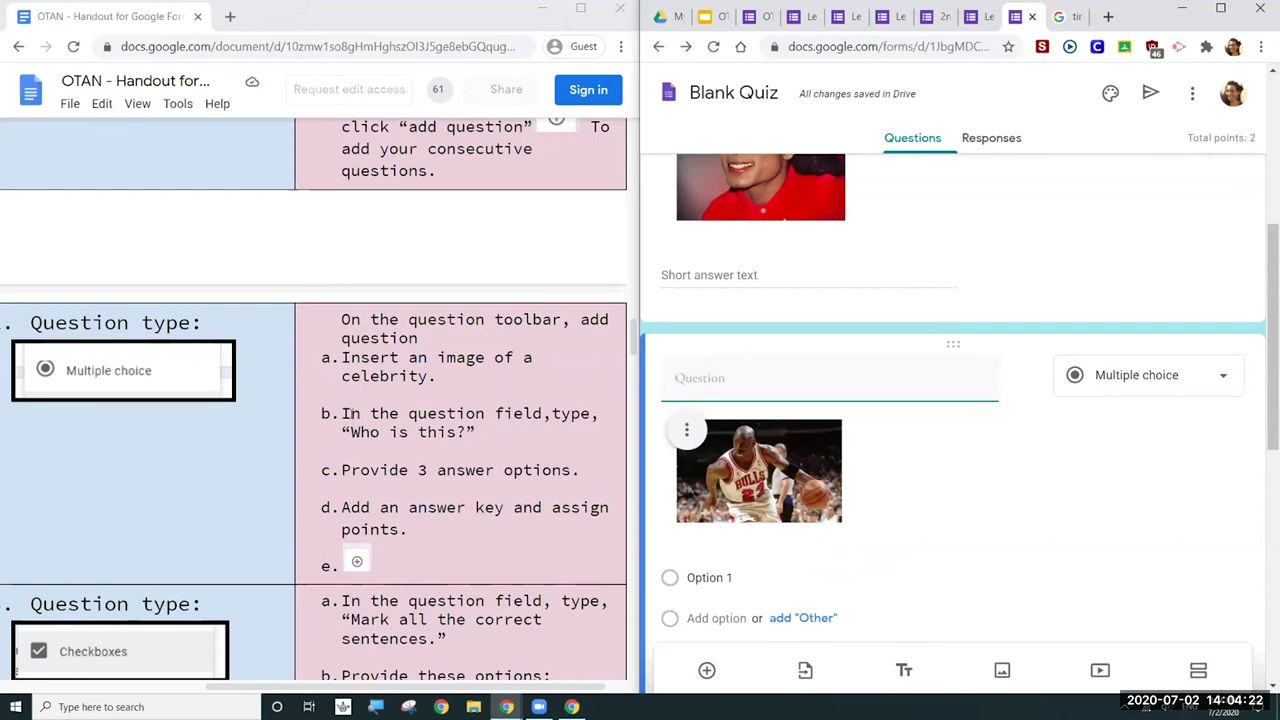
{"action": "type", "text": "Who is this?"}
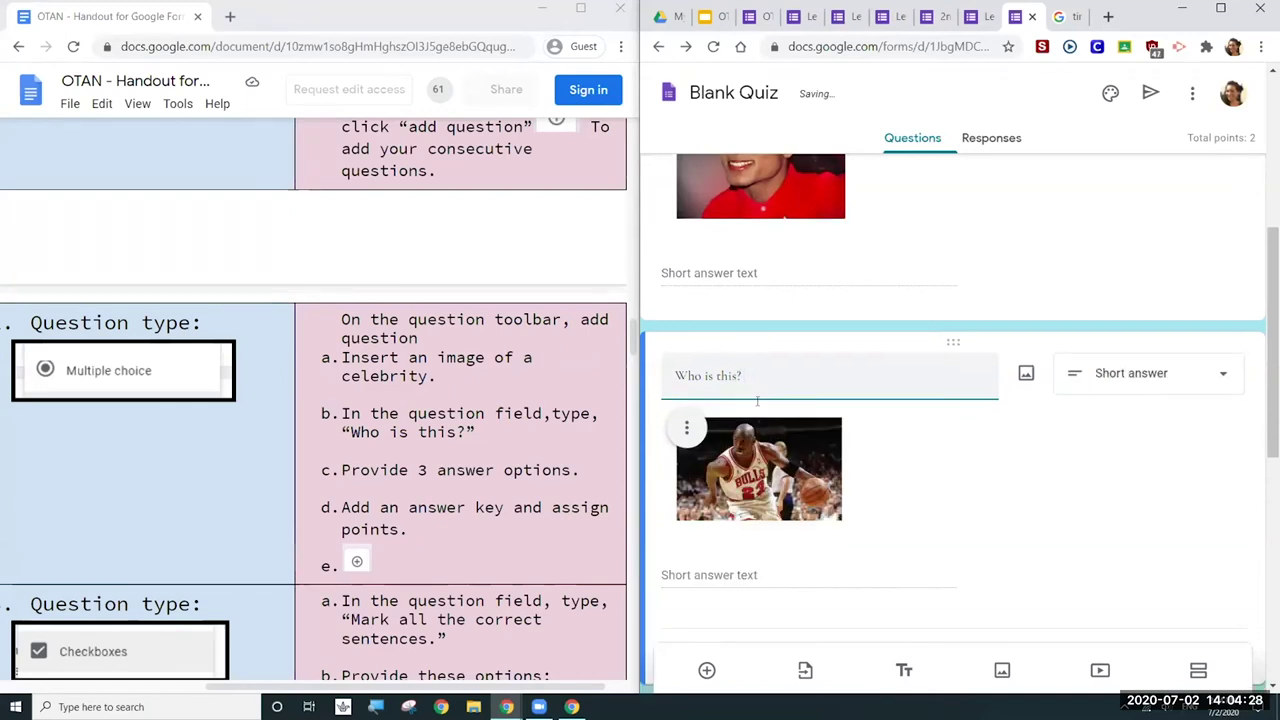
{"action": "scroll", "coordinate": [757, 400], "scroll_direction": "down", "scroll_amount": 2}
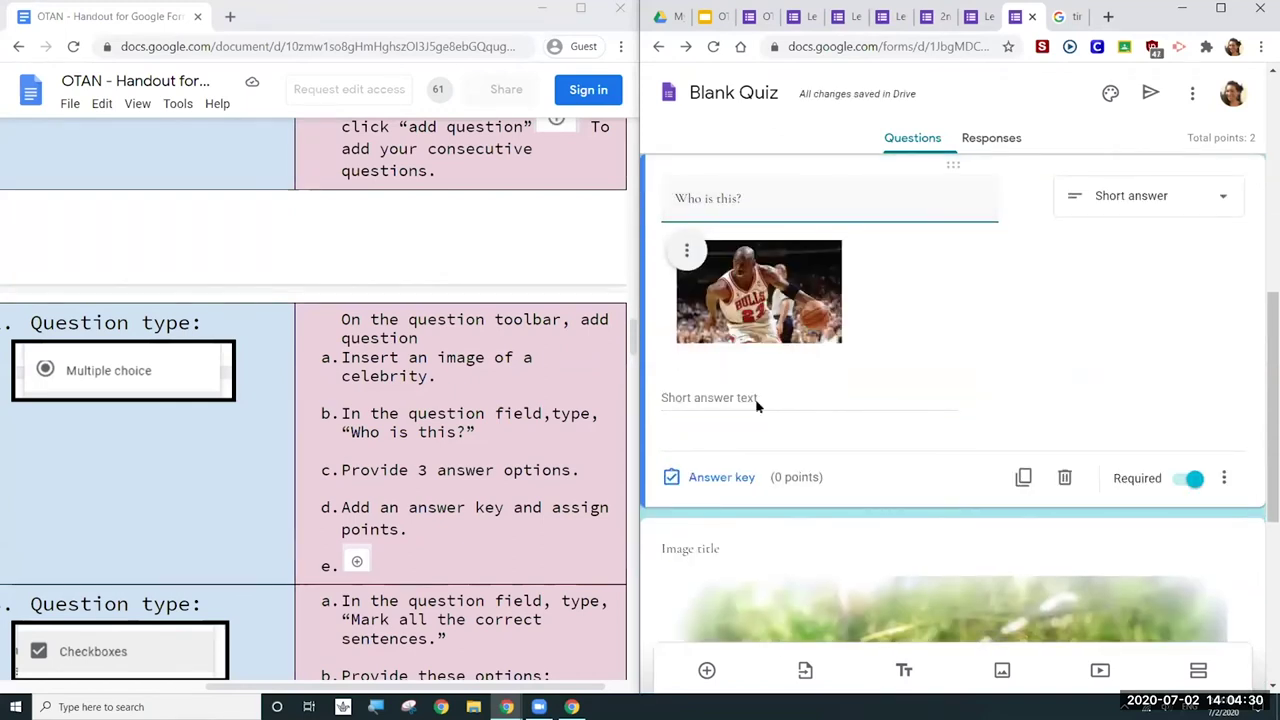
Step: Change the basketball player question to Multiple choice and enter "Michael Jordan" as its first option
{"action": "left_click", "coordinate": [1128, 200]}
{"action": "left_click", "coordinate": [1100, 290]}
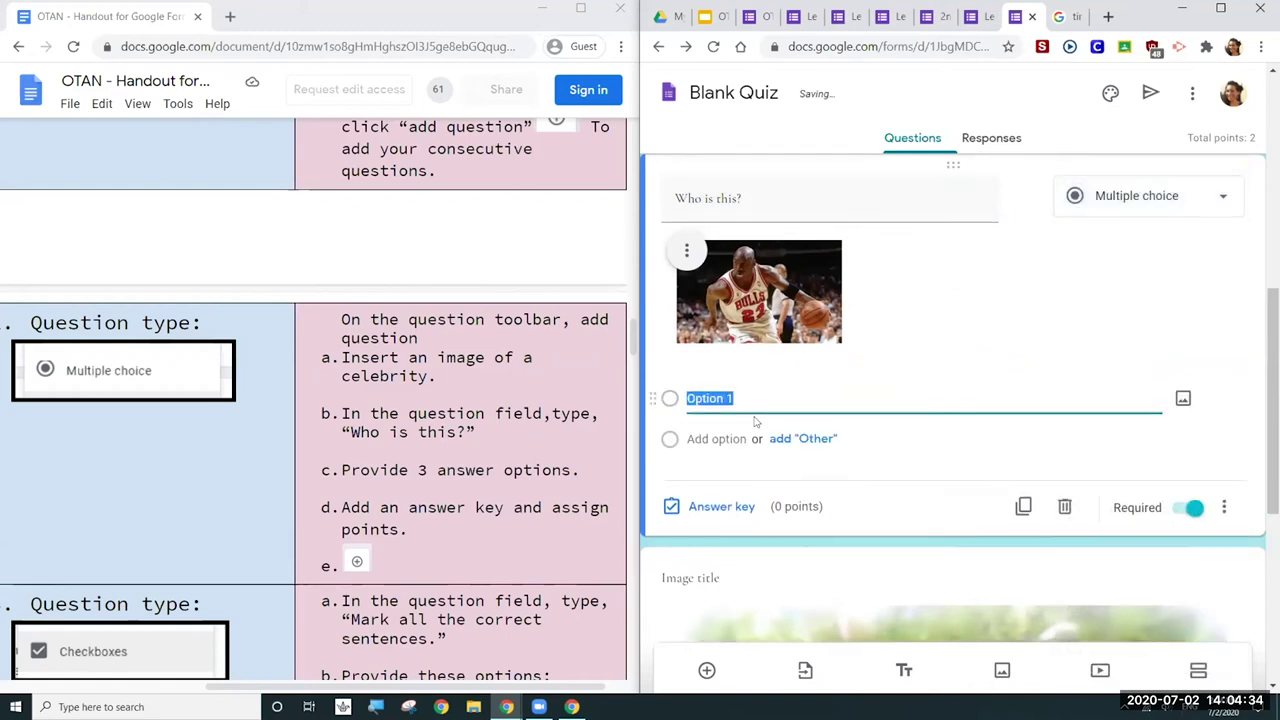
{"action": "type", "text": "Mica"}
{"action": "key", "text": "BackSpace"}
{"action": "type", "text": "he"}
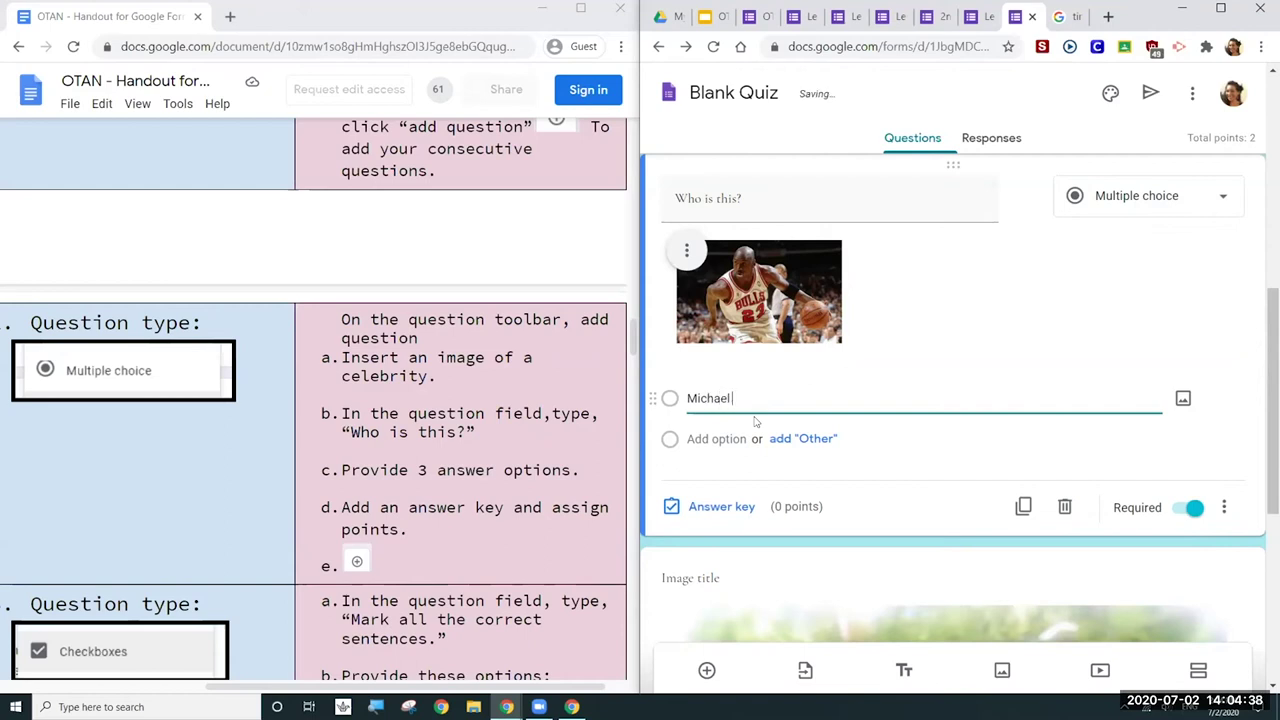
{"action": "type", "text": "al Jordan"}
{"action": "key", "text": "Tab"}
{"action": "key", "text": "Tab"}
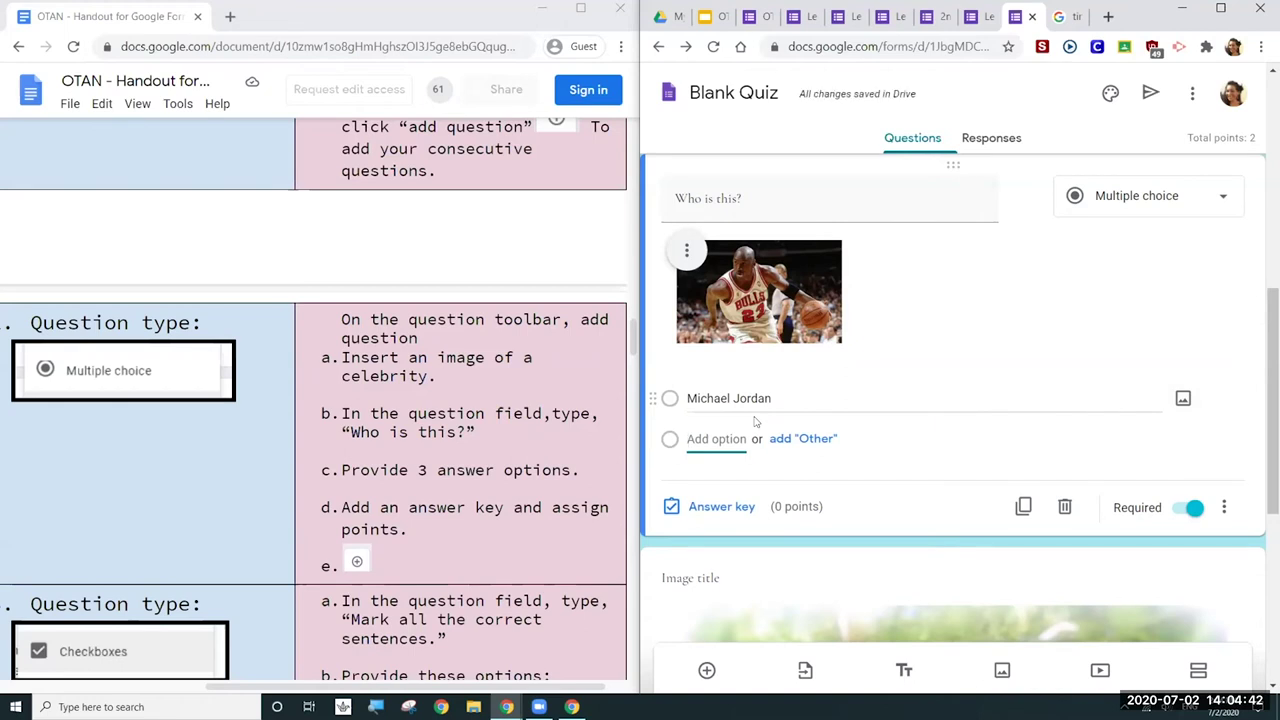
Step: Add "Dennis Rodman" and "Lebron James" as the second and third options of the basketball player question
{"action": "type", "text": "De"}
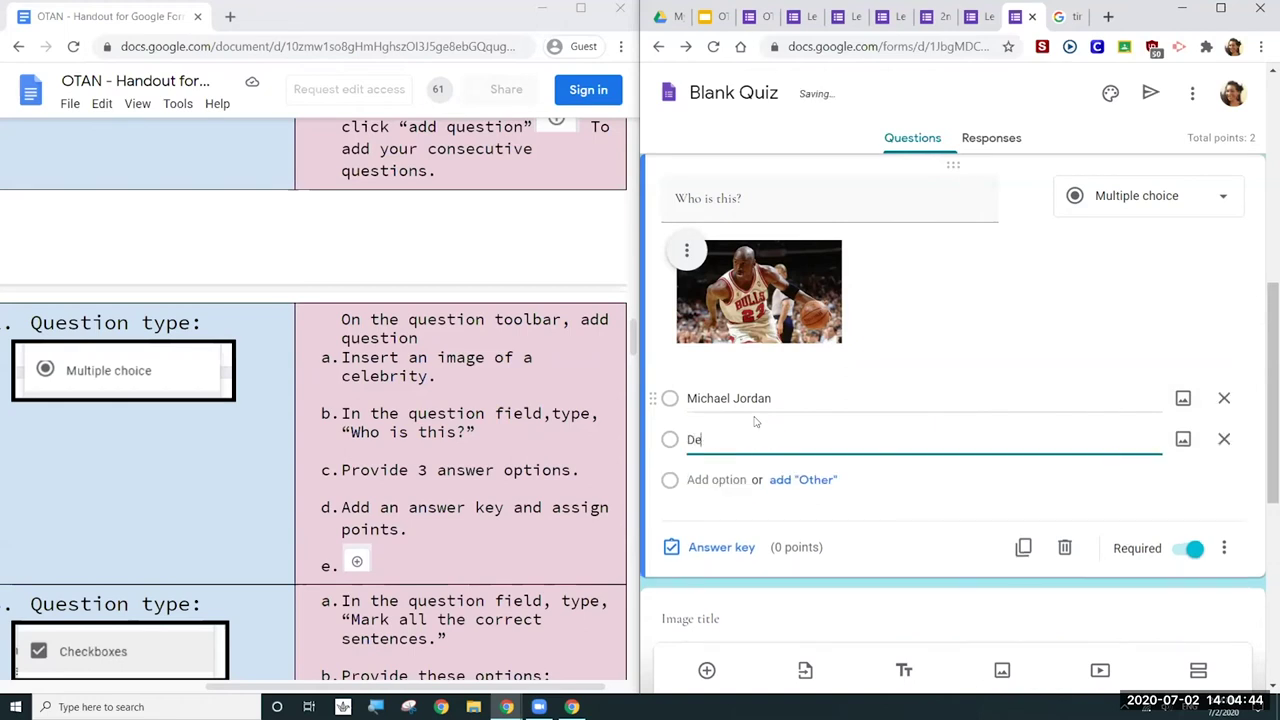
{"action": "type", "text": "nnis Rodma"}
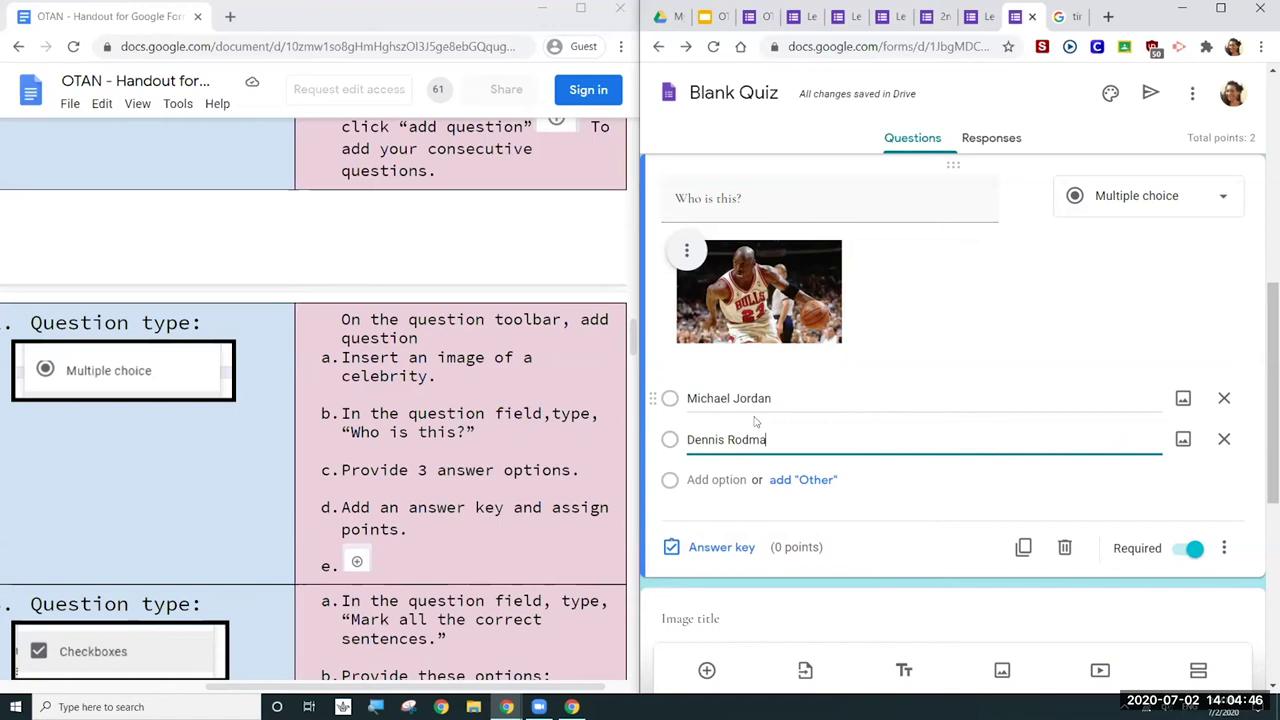
{"action": "key", "text": "Tab"}
{"action": "key", "text": "Tab"}
{"action": "key", "text": "Tab"}
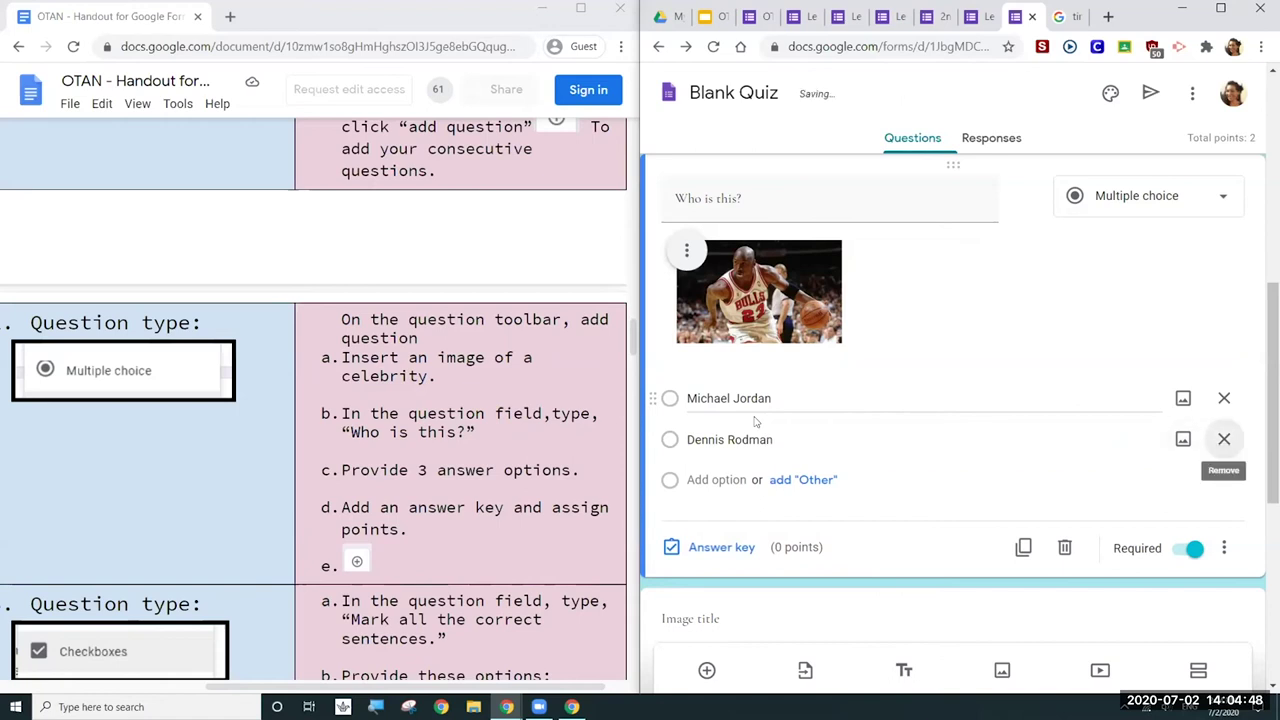
{"action": "type", "text": "Le"}
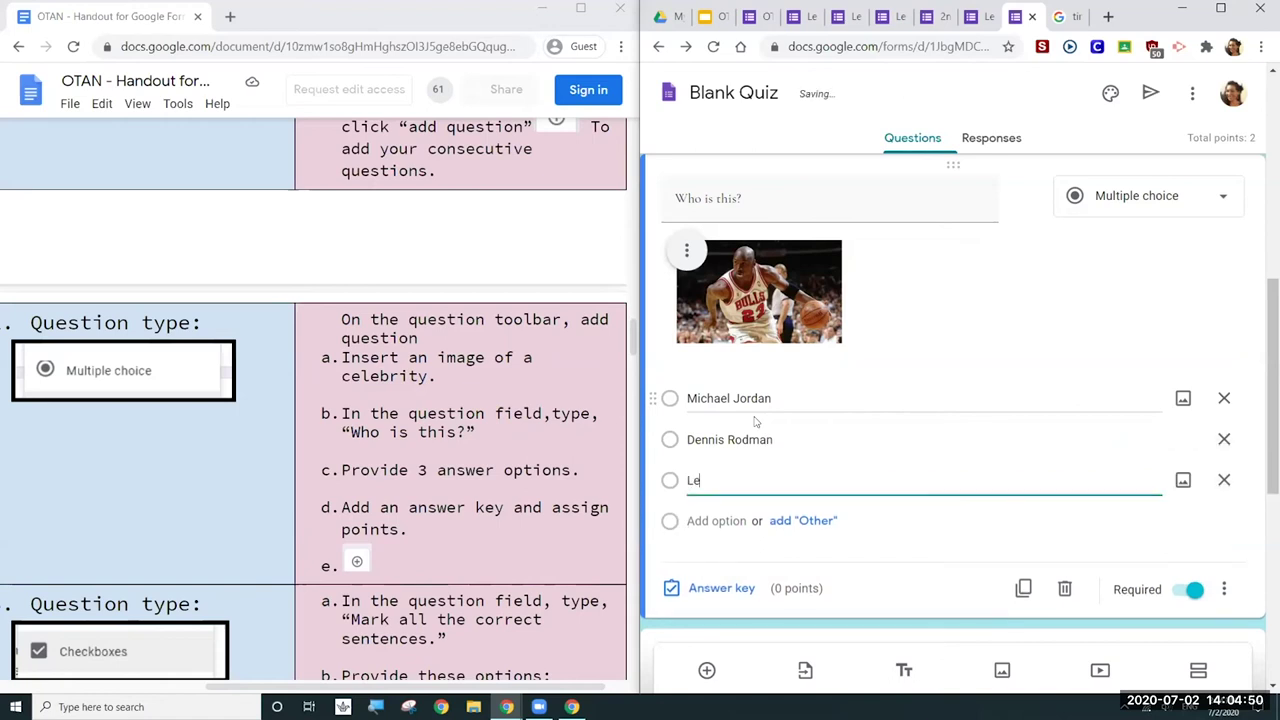
{"action": "type", "text": "bron James"}
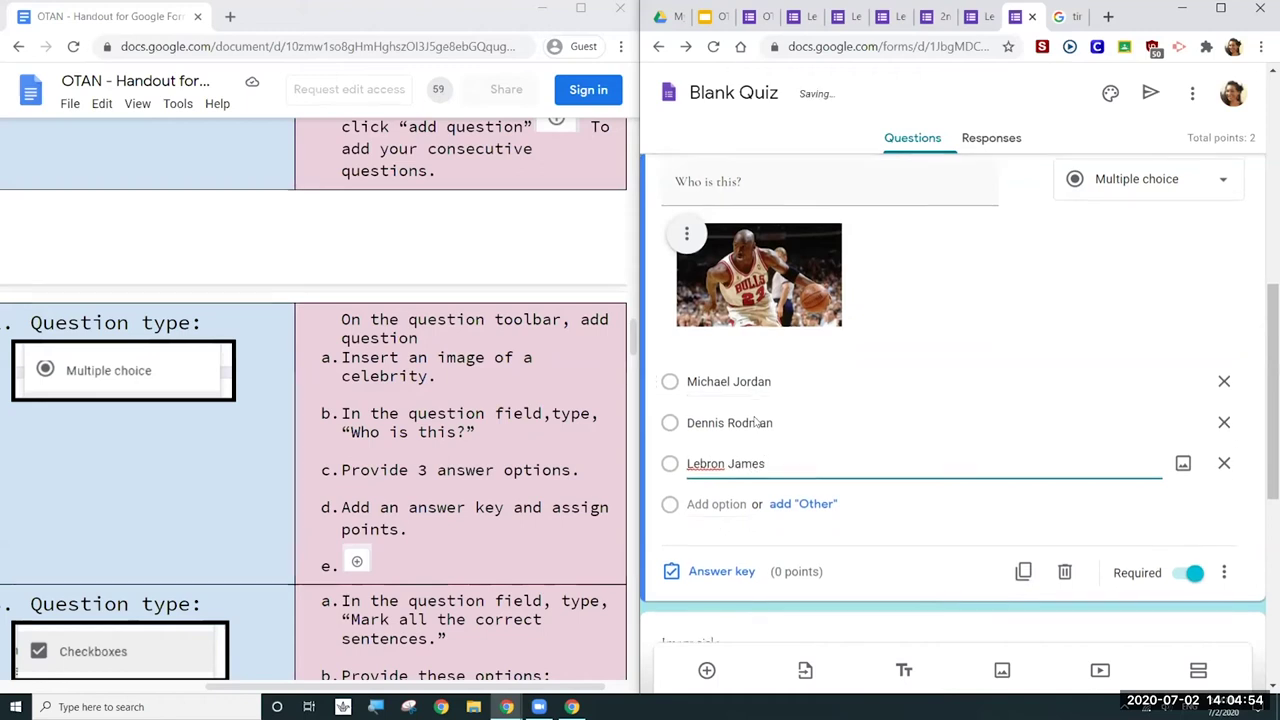
Step: Mark "Michael Jordan" as the correct answer in the question's answer key and assign 2 points
{"action": "scroll", "coordinate": [755, 421], "scroll_direction": "down", "scroll_amount": 1}
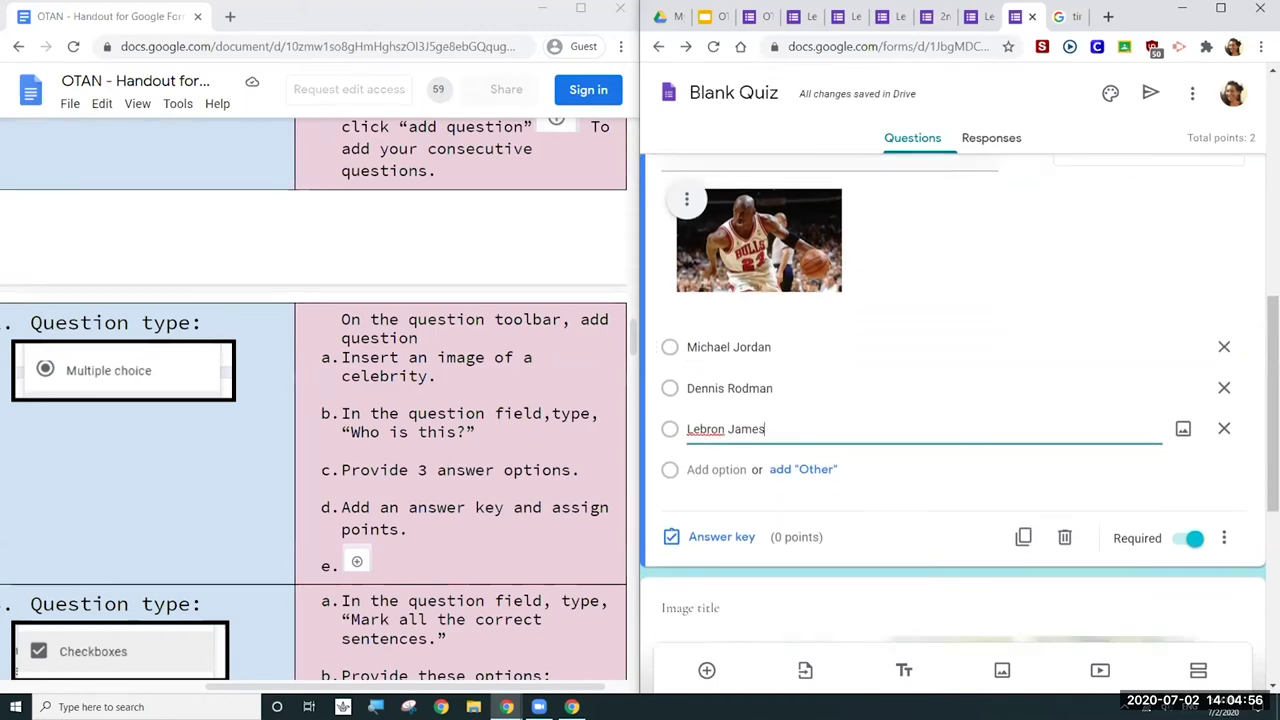
{"action": "left_click", "coordinate": [735, 545]}
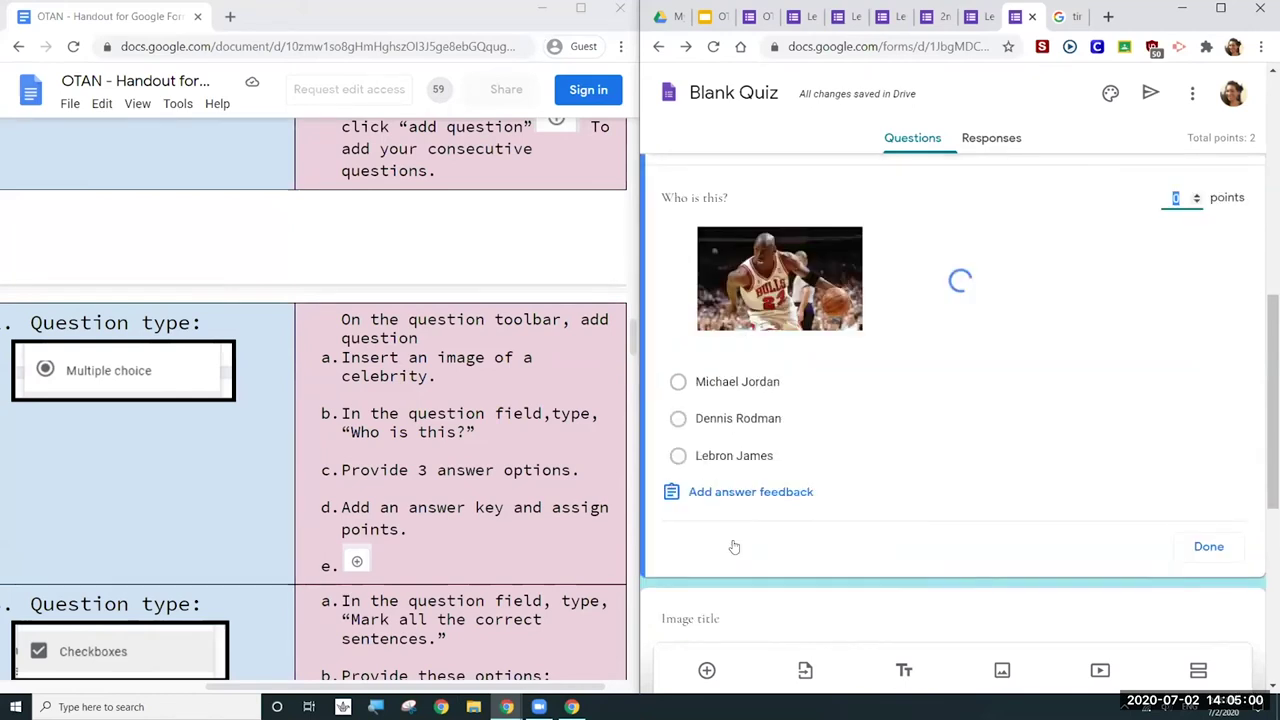
{"action": "left_click", "coordinate": [747, 383]}
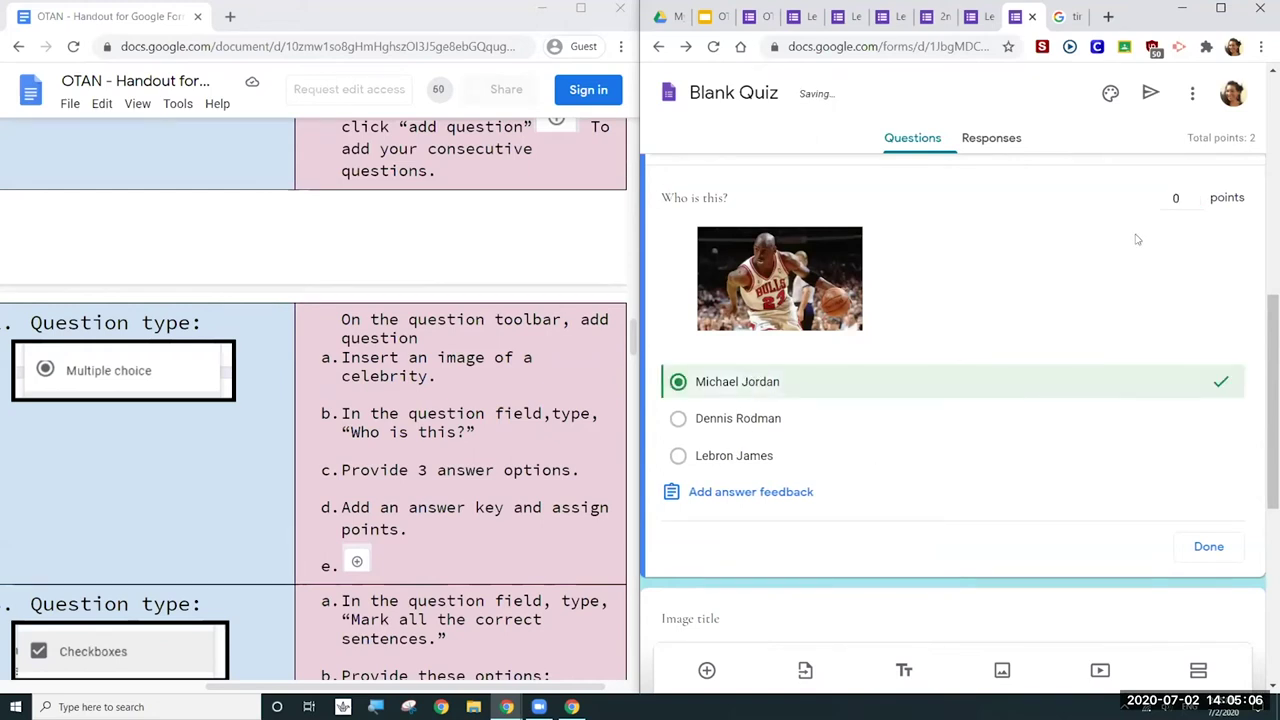
{"action": "left_click", "coordinate": [1198, 198]}
{"action": "left_click", "coordinate": [1198, 198]}
{"action": "left_click", "coordinate": [1207, 545]}
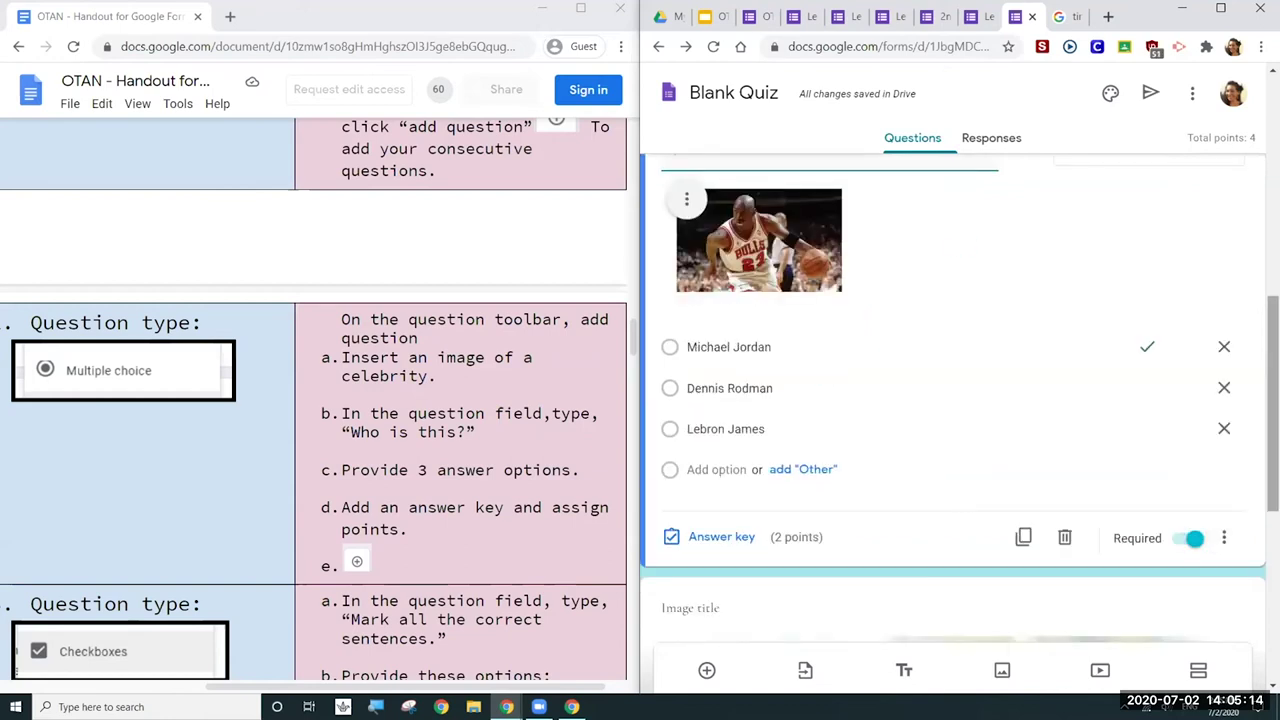
Step: Add a new question after the basketball player question and set its type to Checkboxes, following the handout
{"action": "scroll", "coordinate": [1064, 520], "scroll_direction": "down", "scroll_amount": 1}
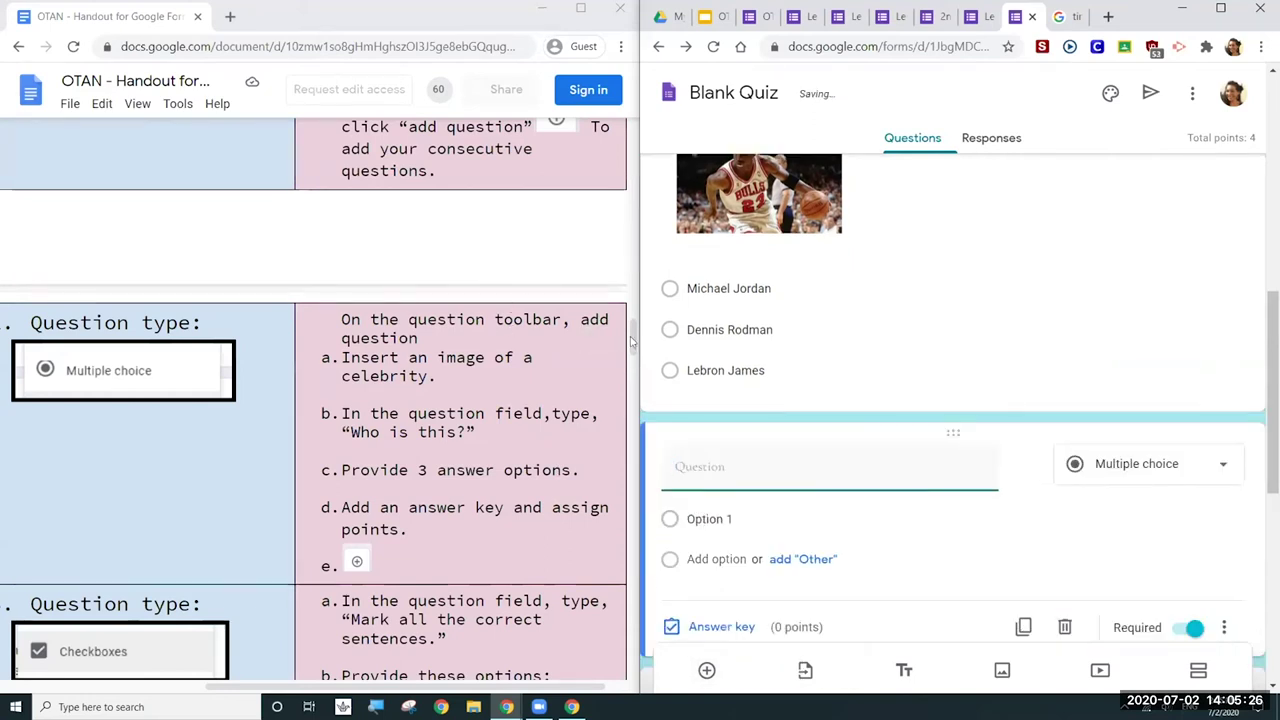
{"action": "left_click_drag", "start_coordinate": [631, 343], "coordinate": [631, 358]}
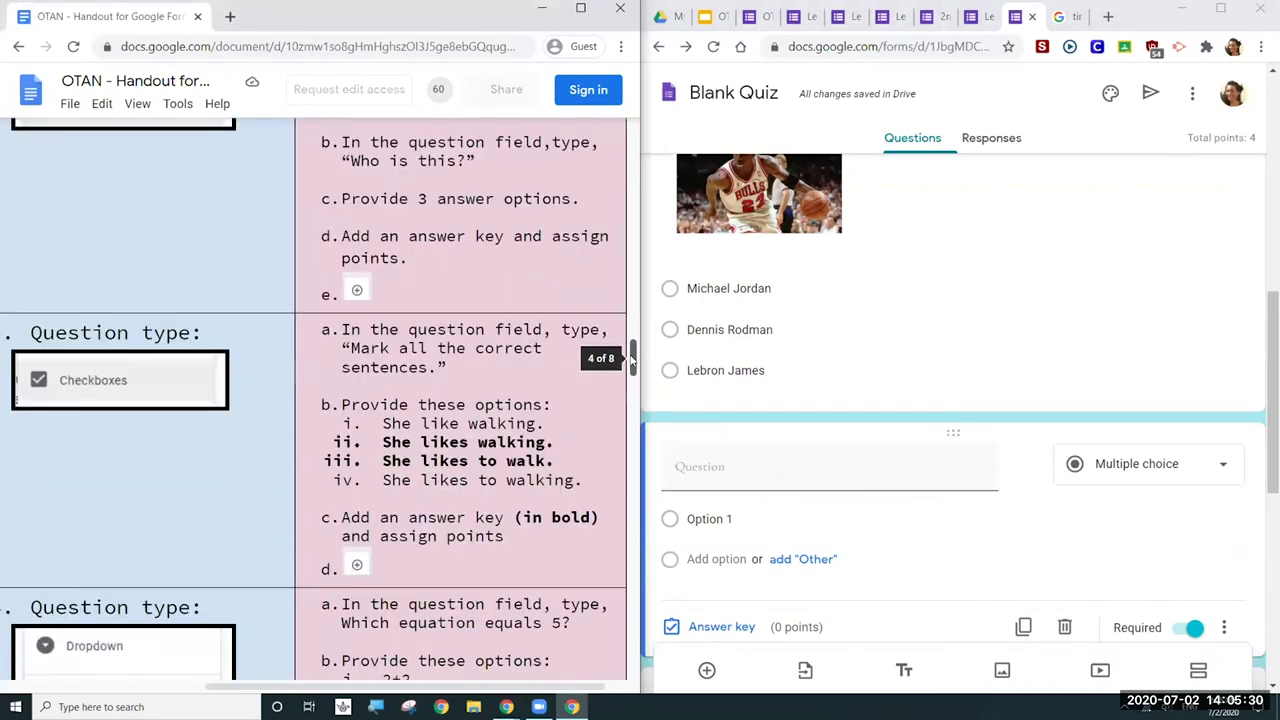
{"action": "left_click_drag", "start_coordinate": [632, 355], "coordinate": [632, 358]}
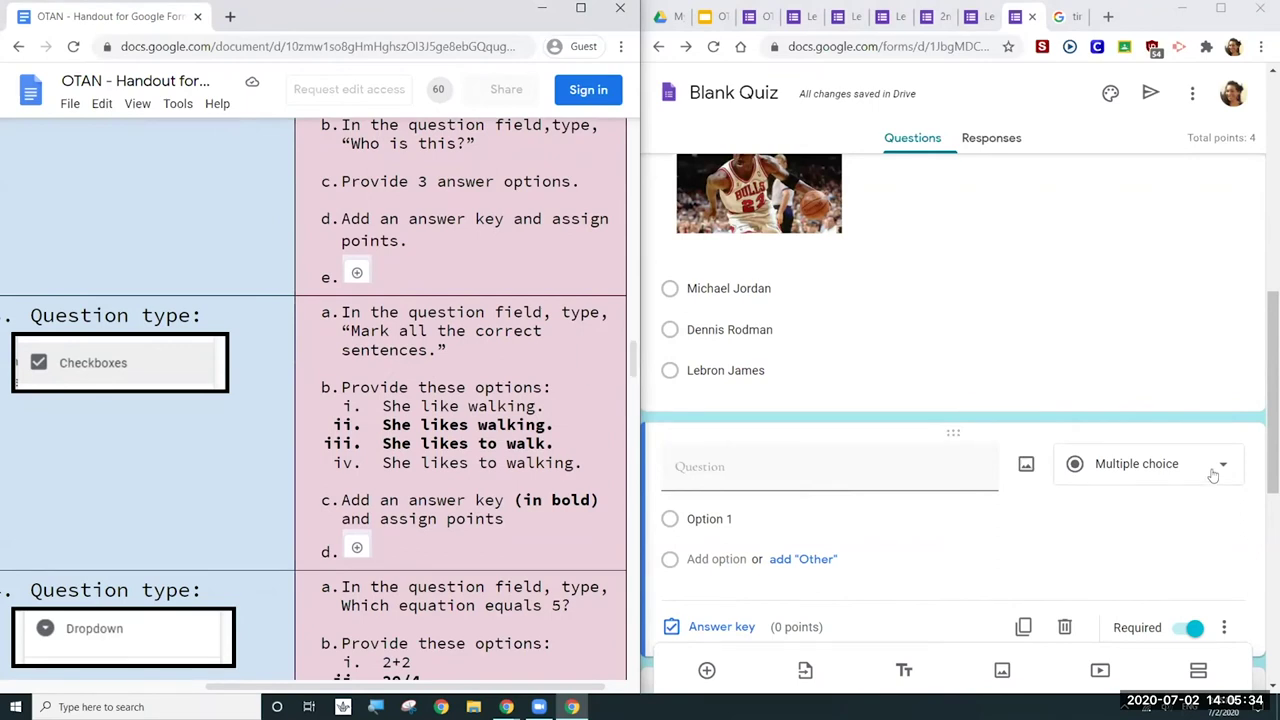
{"action": "scroll", "coordinate": [1257, 461], "scroll_direction": "down", "scroll_amount": 2}
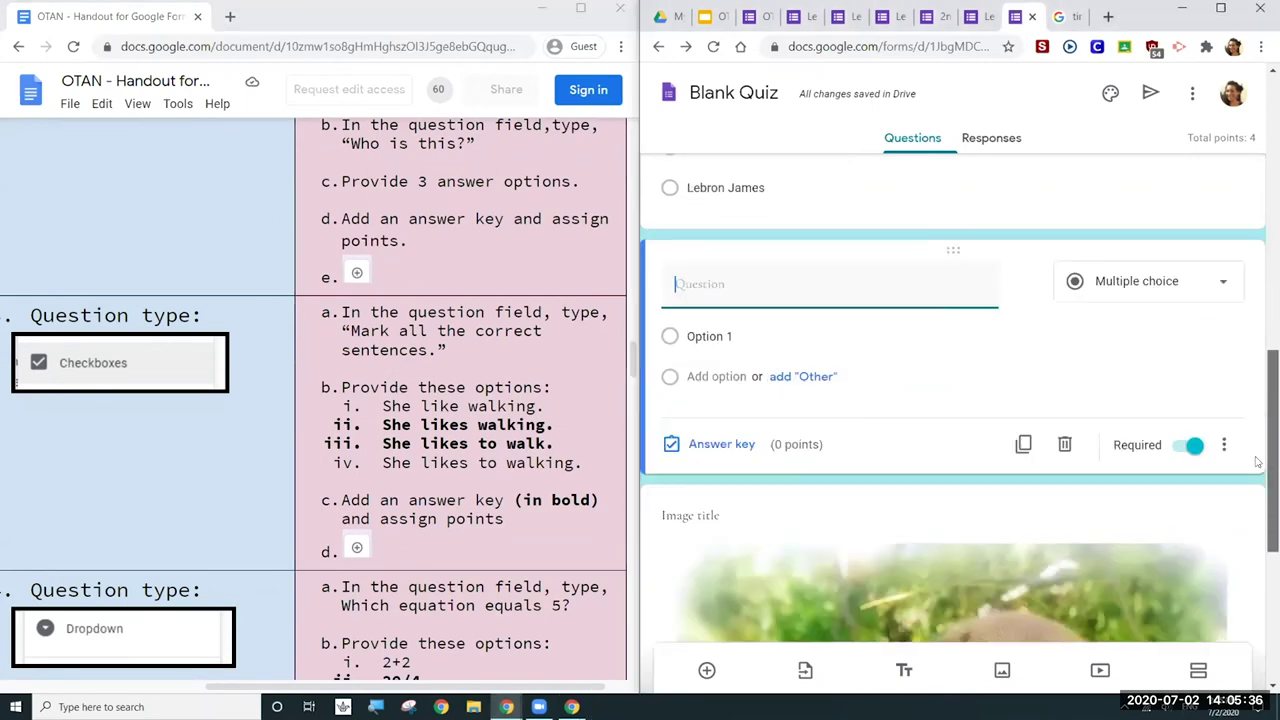
{"action": "left_click", "coordinate": [1176, 284]}
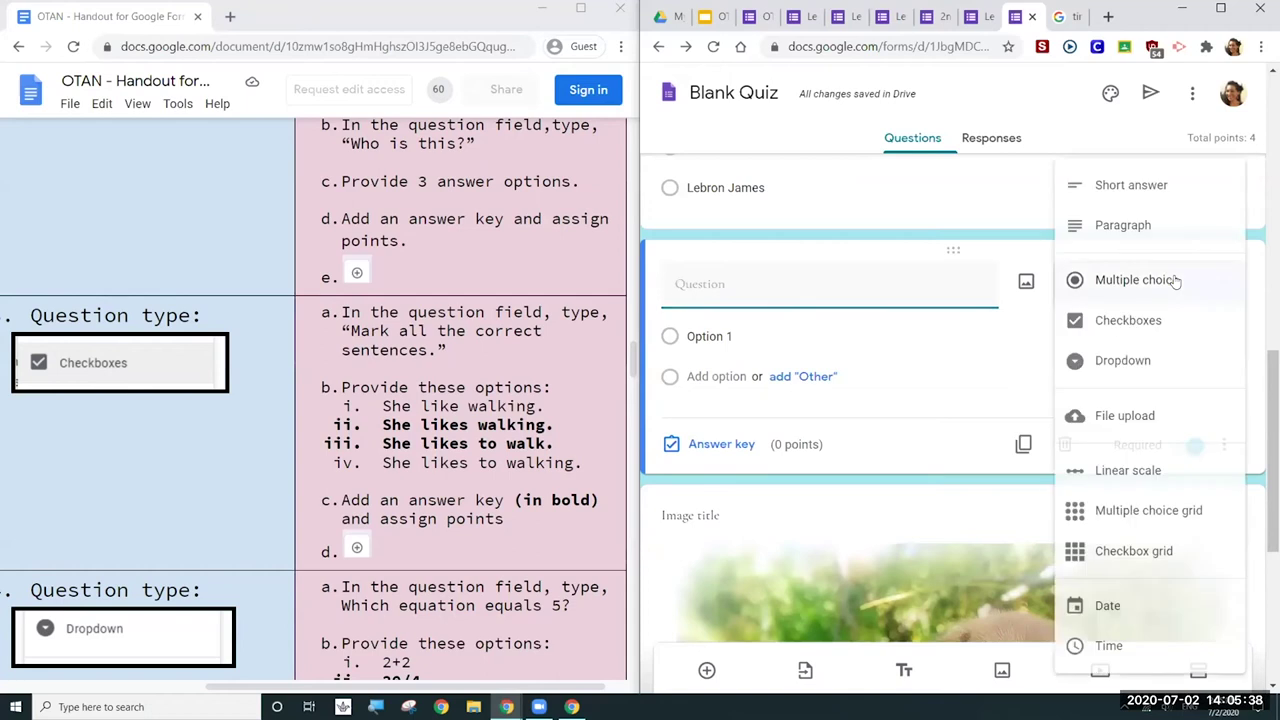
{"action": "left_click", "coordinate": [1150, 337]}
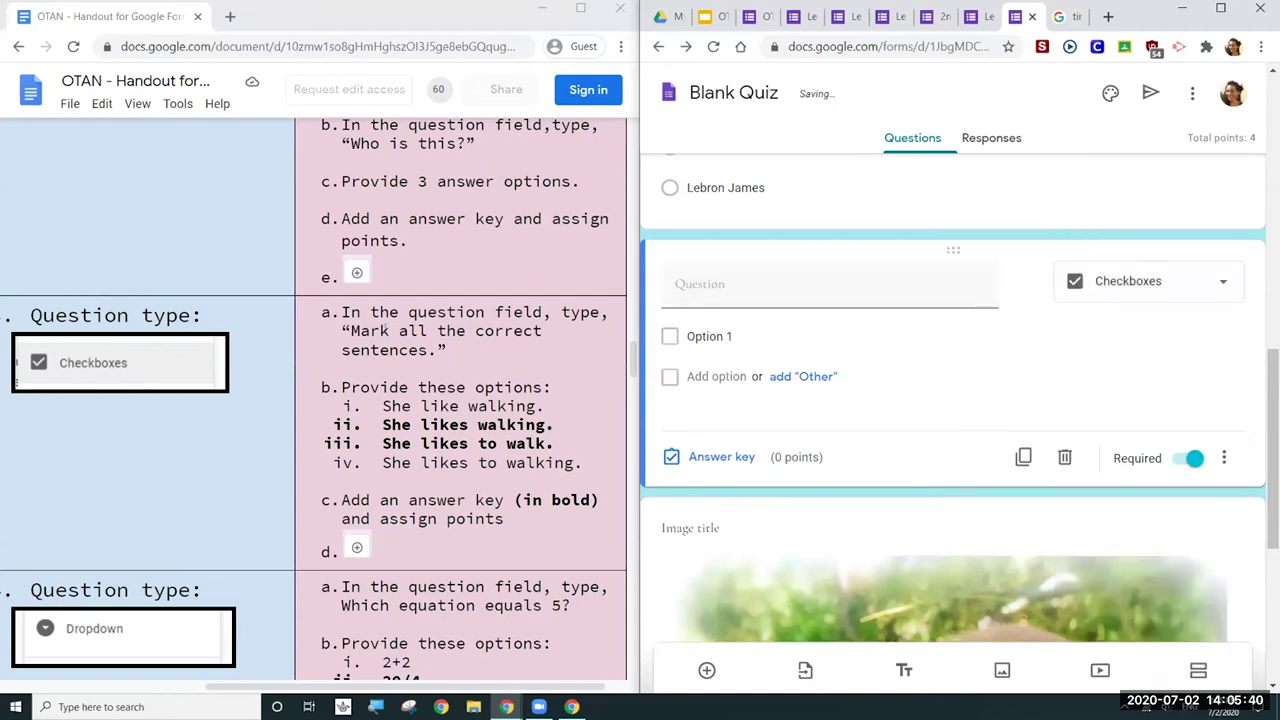
Step: Copy “Mark all the correct sentences.” from the handout into the checkbox question's text
{"action": "left_click_drag", "start_coordinate": [344, 326], "coordinate": [444, 348]}
{"action": "key", "text": "ctrl+c"}
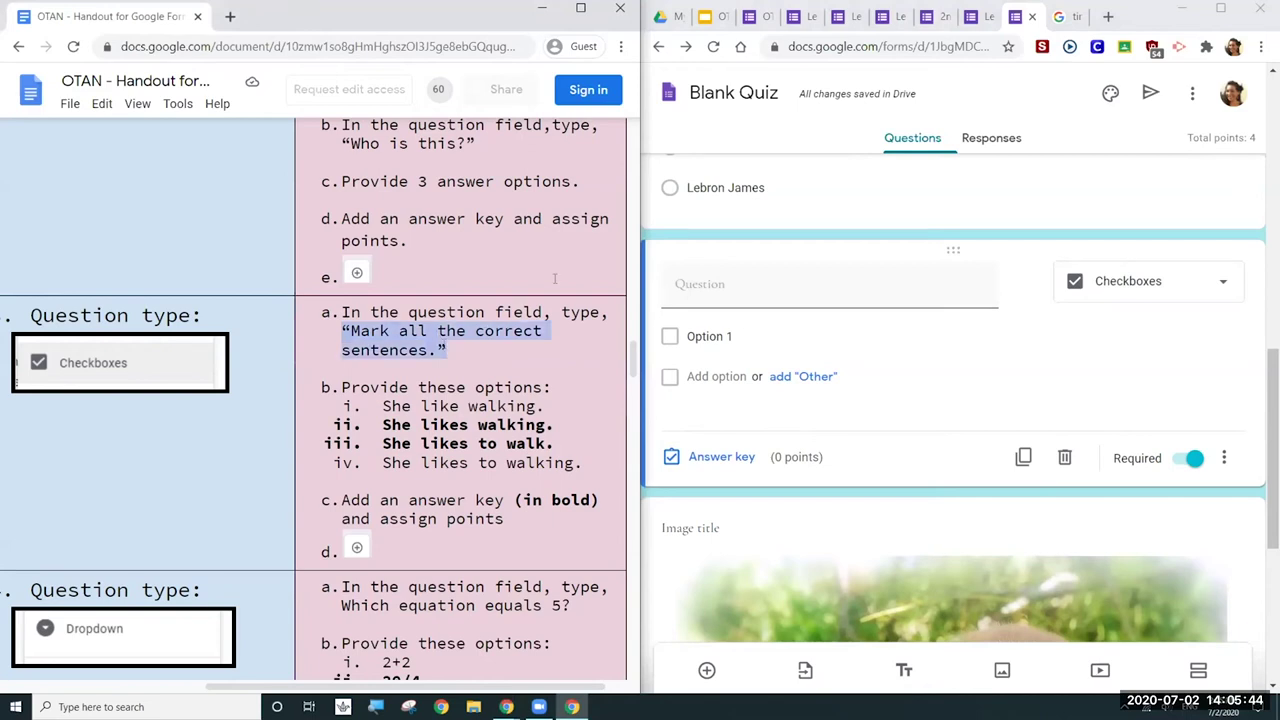
{"action": "left_click", "coordinate": [726, 285]}
{"action": "key", "text": "ctrl+v"}
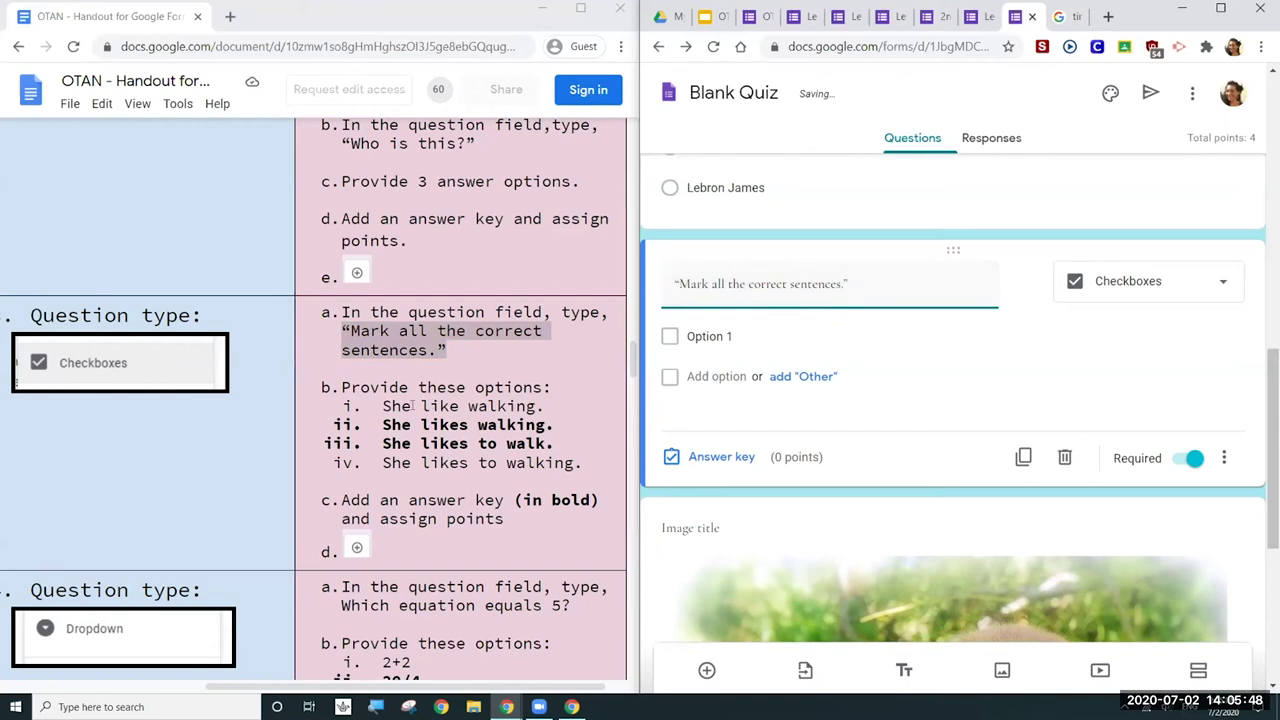
Step: Copy the handout's four walking sentences, from "She like walking." to "She likes to walking.", into the checkbox question as answer options
{"action": "left_click_drag", "start_coordinate": [383, 406], "coordinate": [594, 470]}
{"action": "key", "text": "ctrl+c"}
{"action": "left_click", "coordinate": [709, 336]}
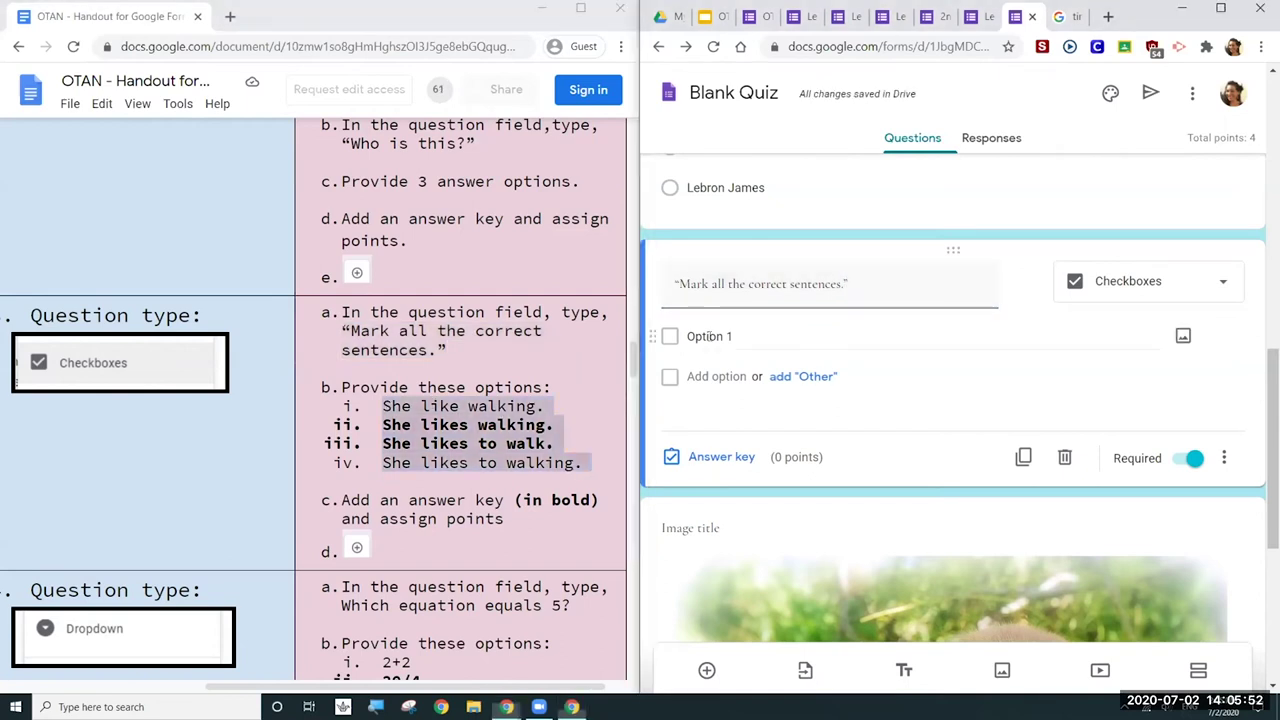
{"action": "key", "text": "ctrl+v"}
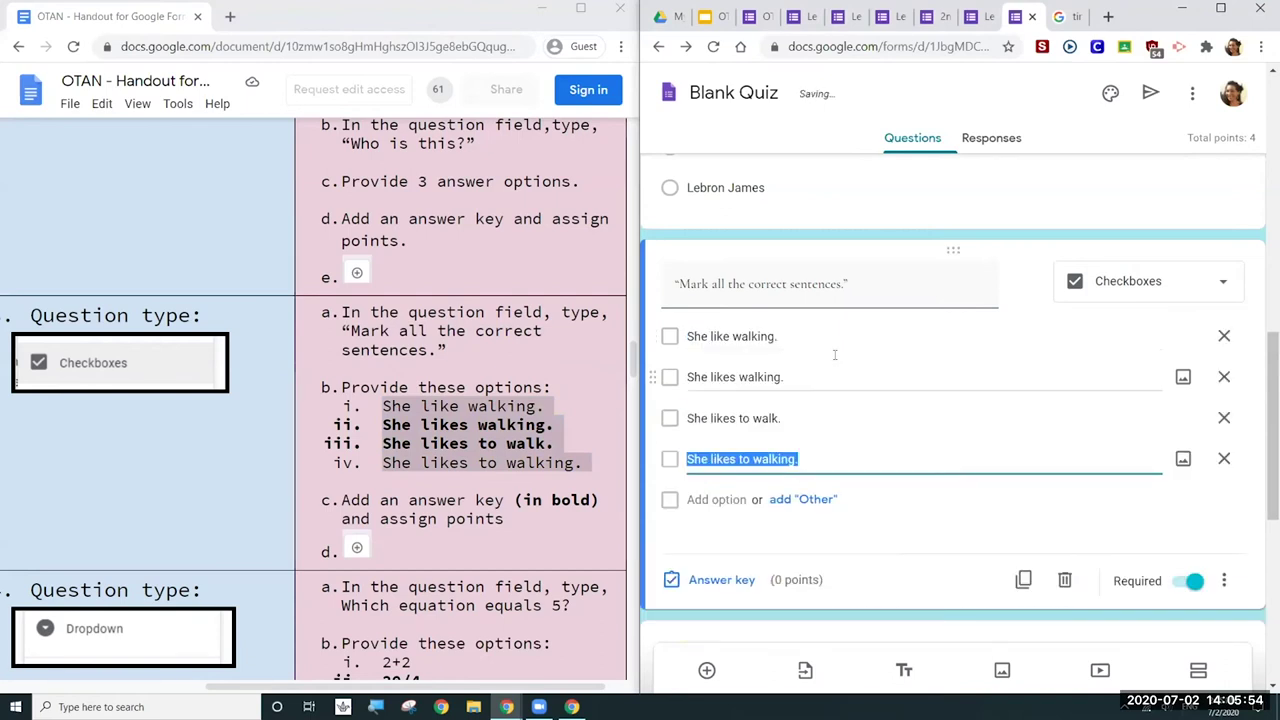
Step: Mark "She likes walking." and "She likes to walk." as correct in the checkbox question's answer key and assign 2 points
{"action": "scroll", "coordinate": [715, 283], "scroll_direction": "down", "scroll_amount": 1}
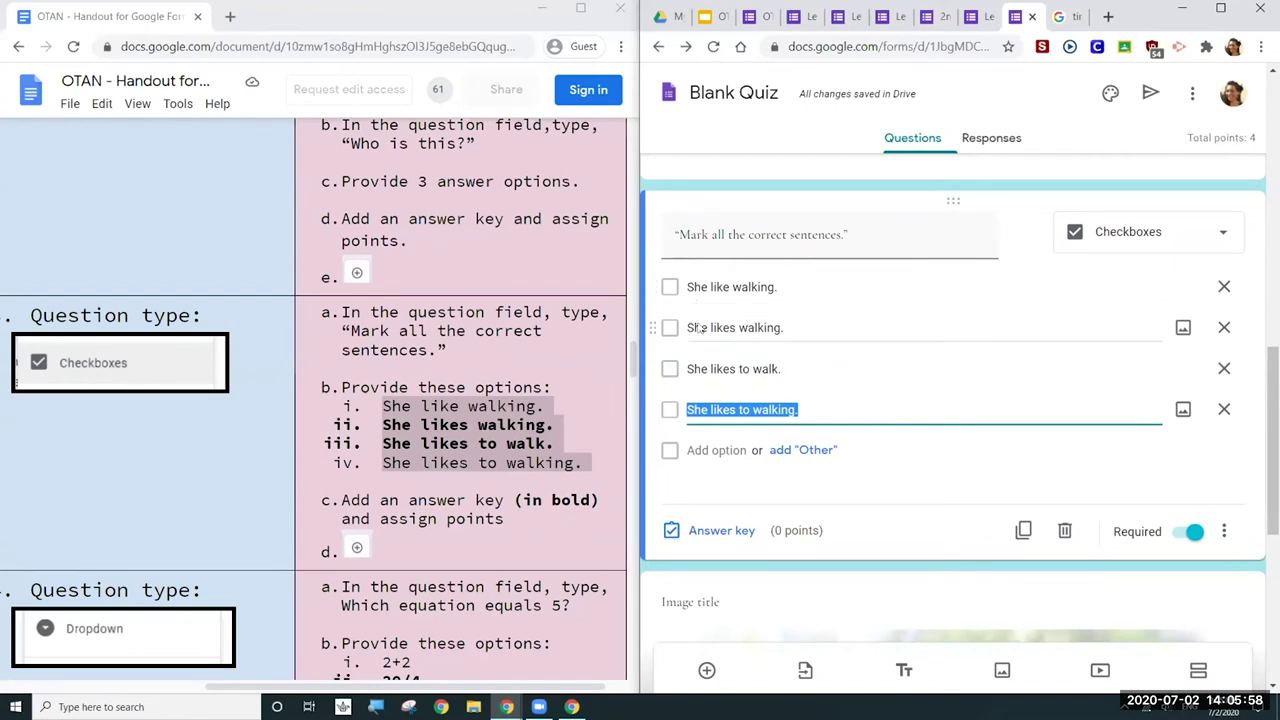
{"action": "left_click", "coordinate": [716, 535]}
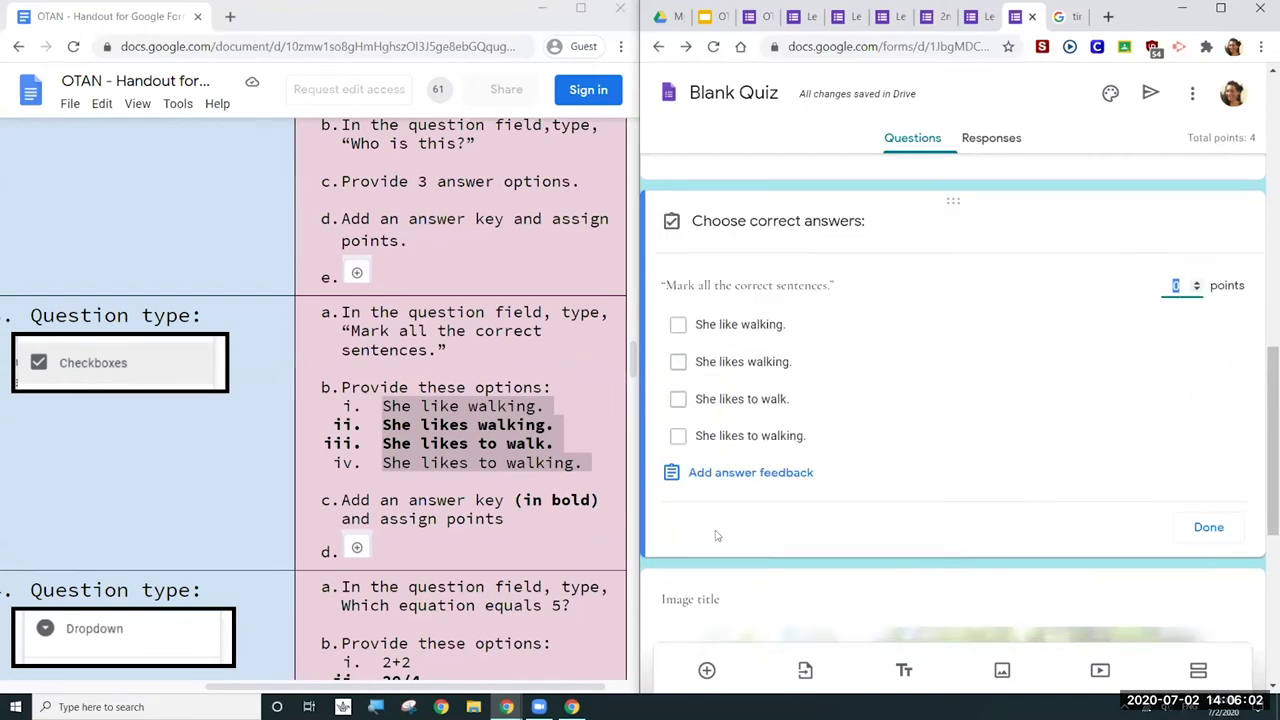
{"action": "left_click", "coordinate": [755, 366]}
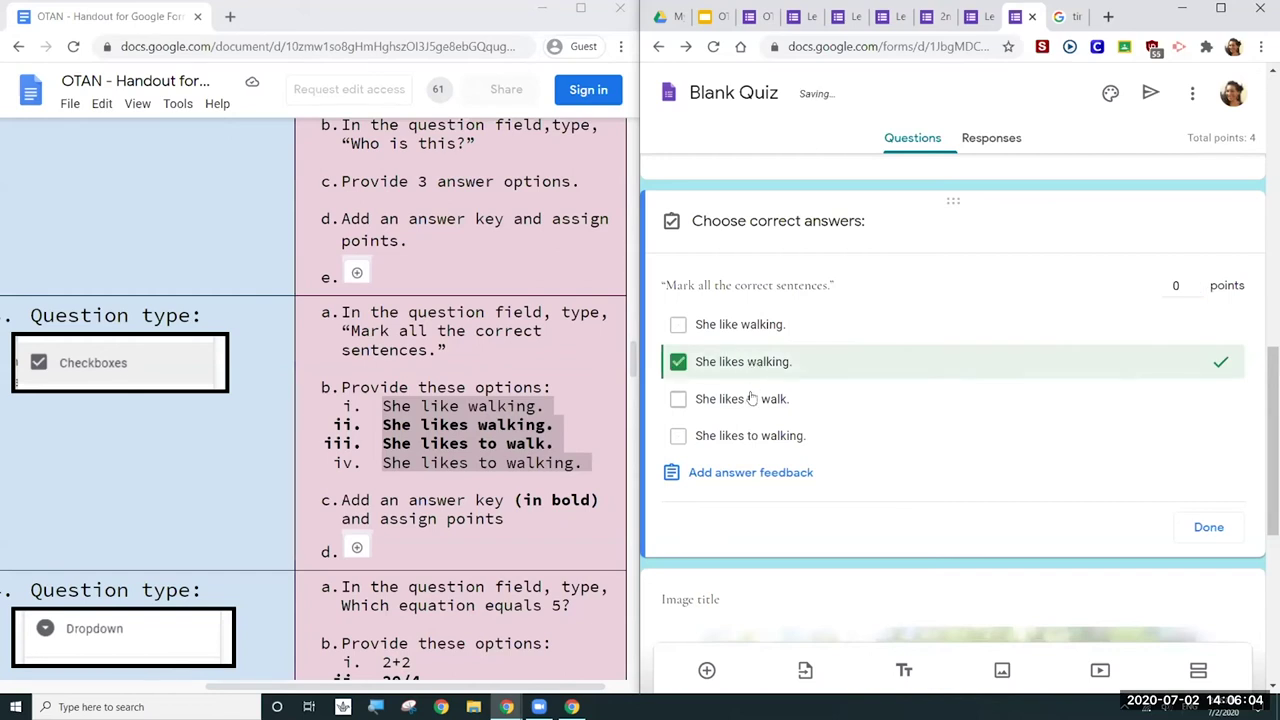
{"action": "left_click", "coordinate": [749, 402]}
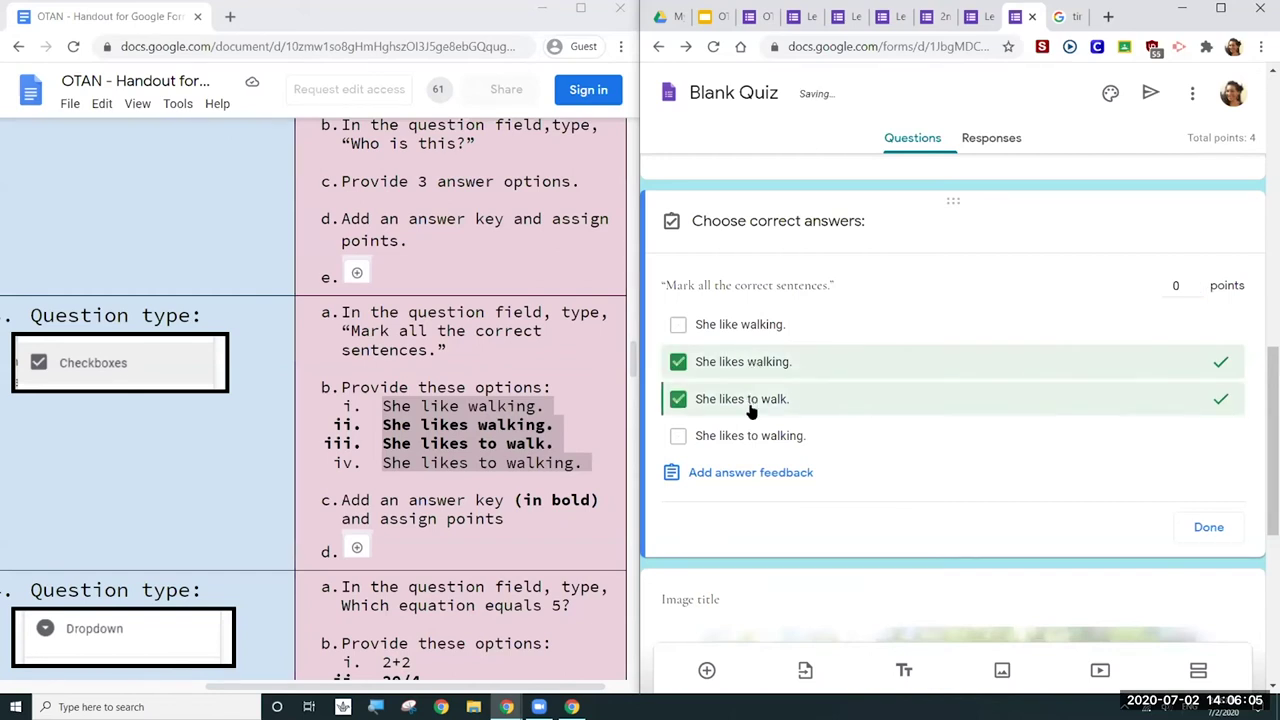
{"action": "left_click", "coordinate": [1196, 284]}
{"action": "left_click", "coordinate": [1196, 285]}
{"action": "left_click", "coordinate": [1198, 535]}
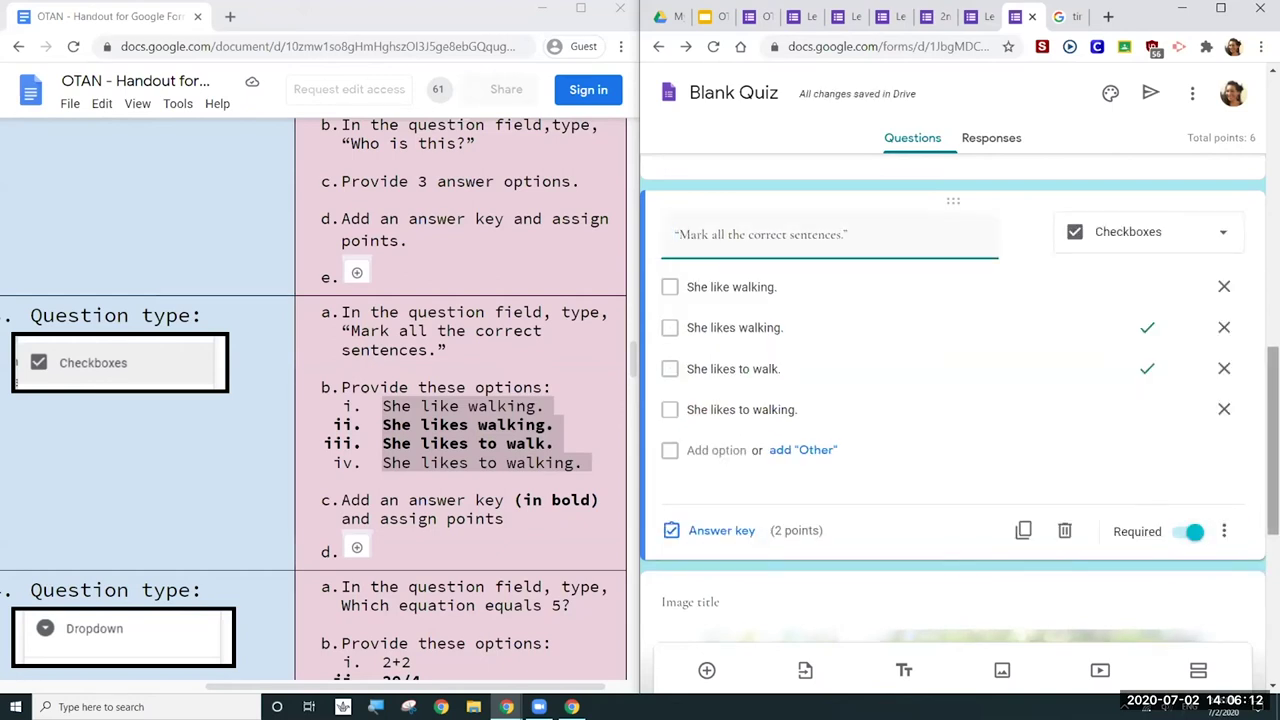
Step: Add a File upload question after the checkbox question, following the handout, and restrict its accepted file types to Image
{"action": "scroll", "coordinate": [762, 622], "scroll_direction": "down", "scroll_amount": 2}
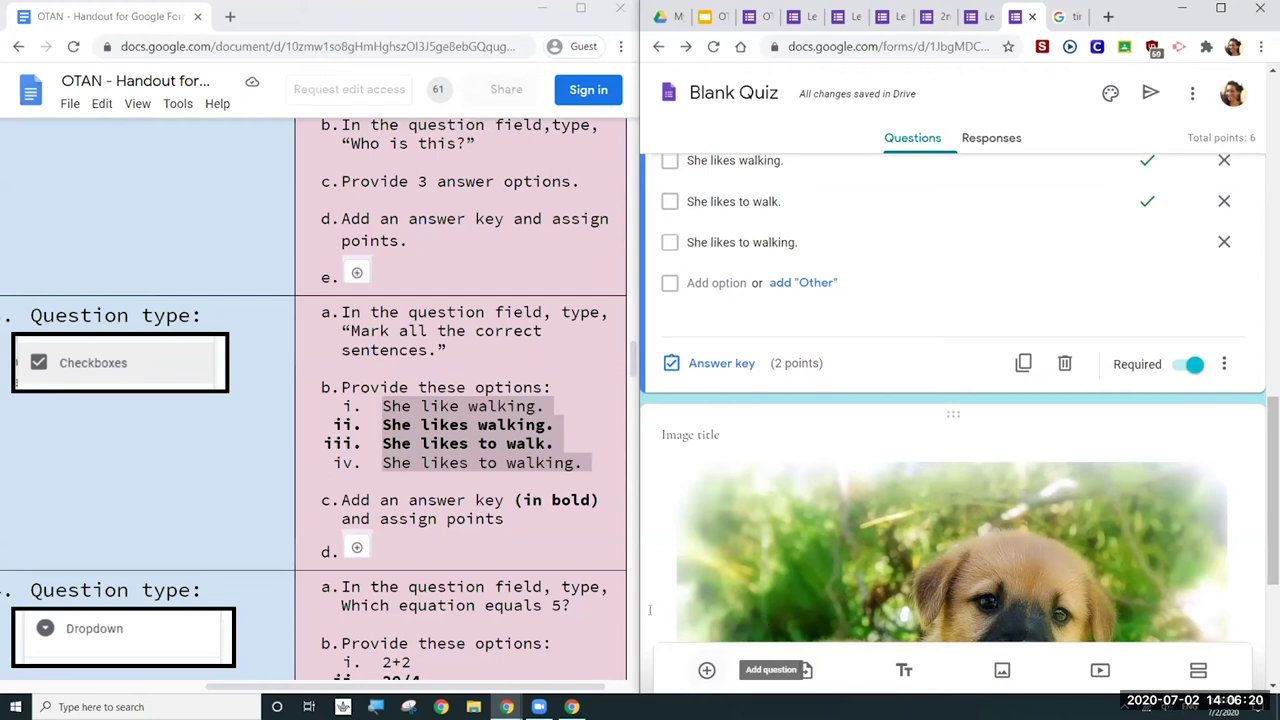
{"action": "left_click", "coordinate": [600, 344]}
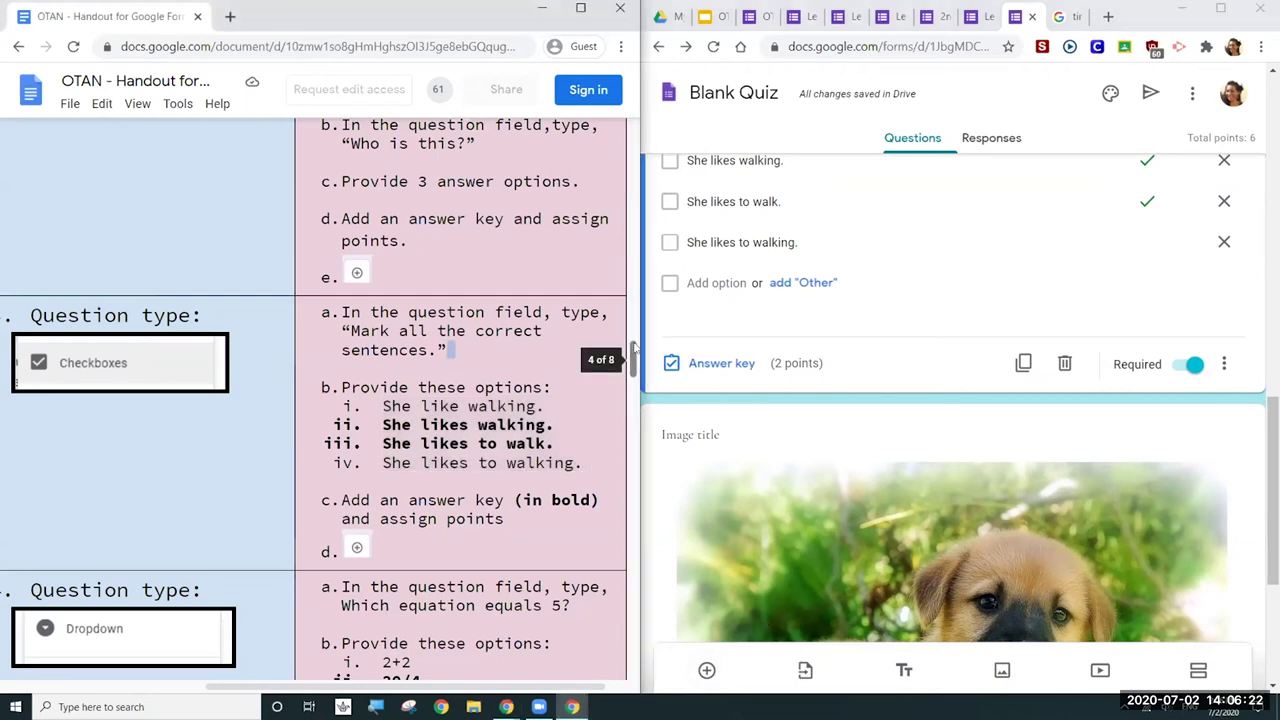
{"action": "left_click_drag", "start_coordinate": [633, 346], "coordinate": [643, 580]}
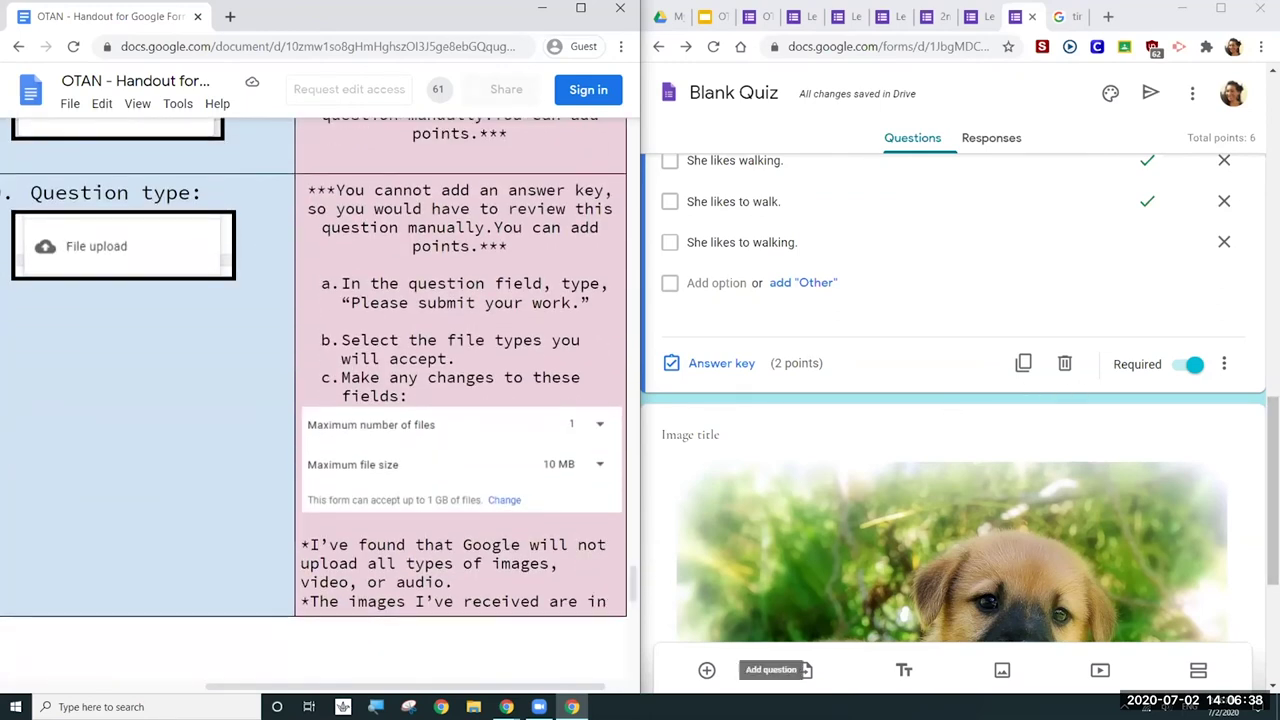
{"action": "left_click", "coordinate": [706, 670]}
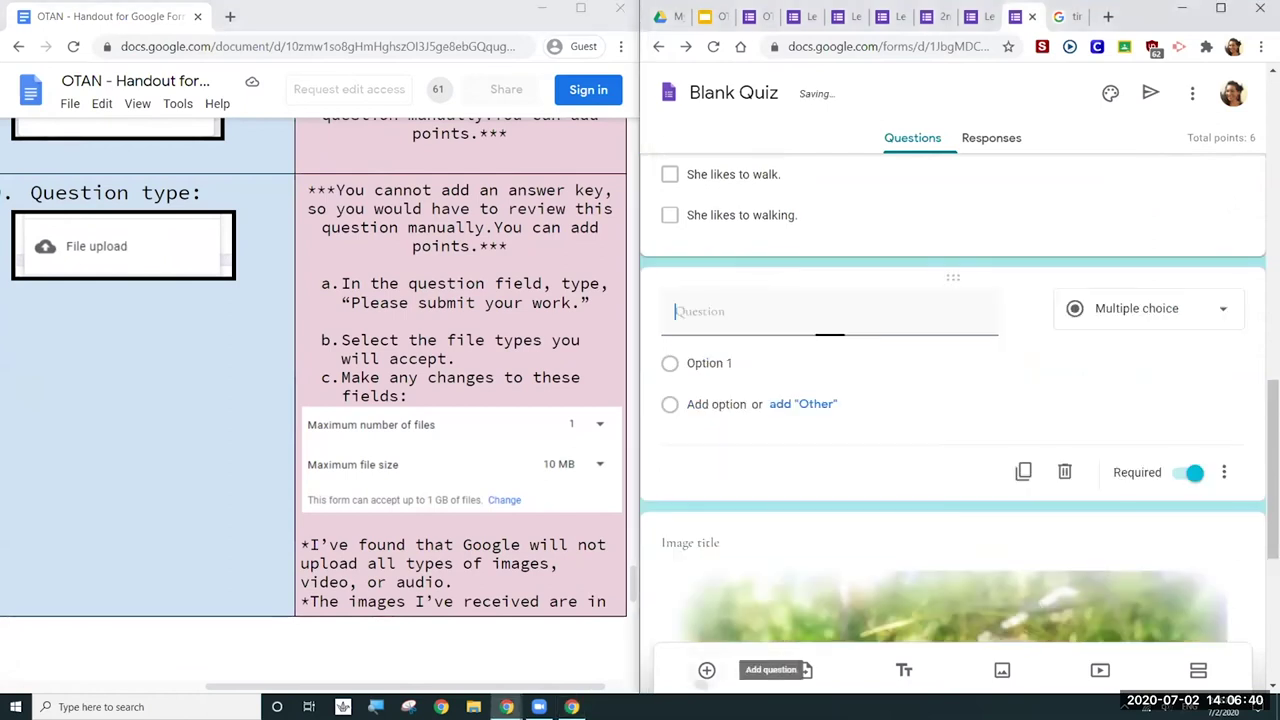
{"action": "left_click", "coordinate": [1145, 310]}
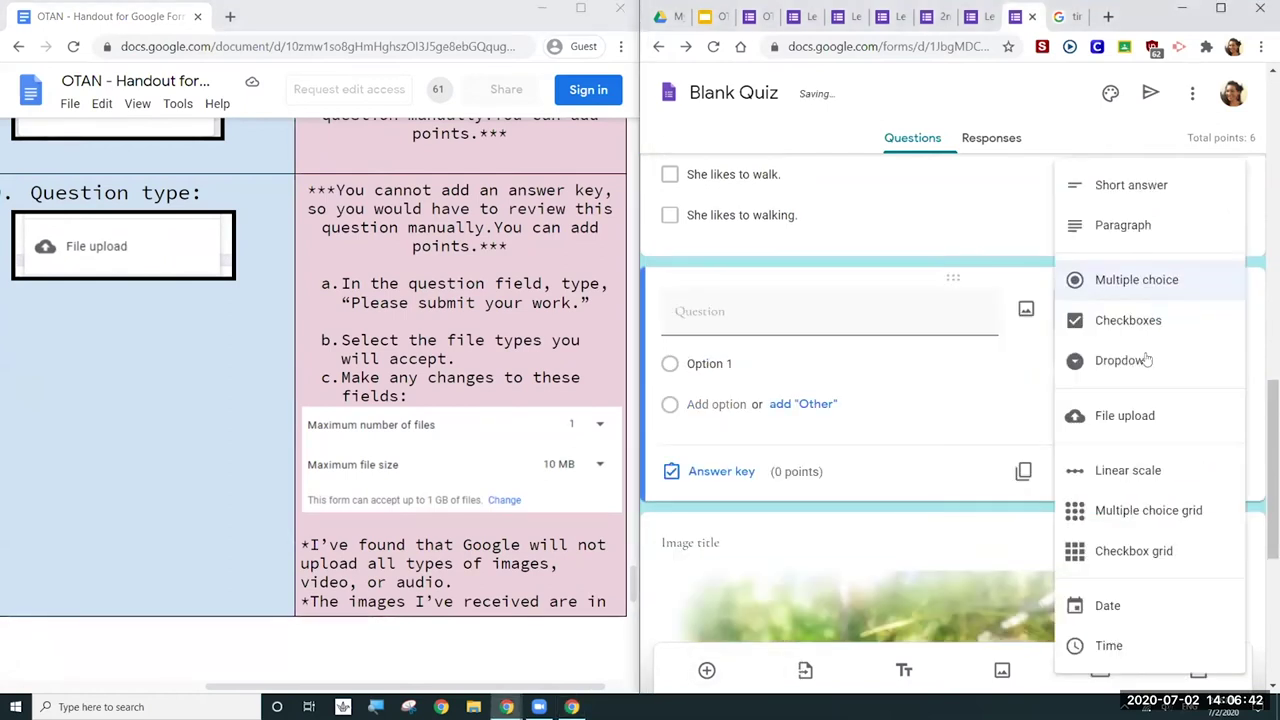
{"action": "left_click", "coordinate": [1143, 416]}
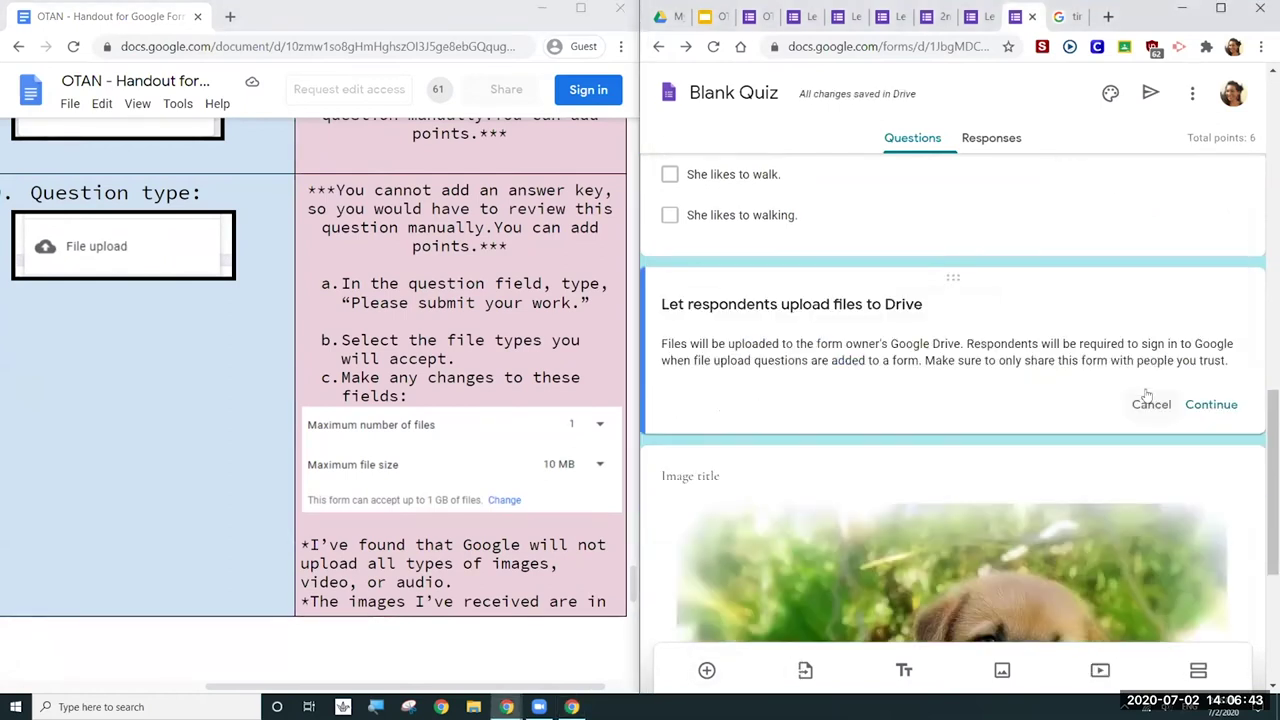
{"action": "left_click", "coordinate": [1211, 405]}
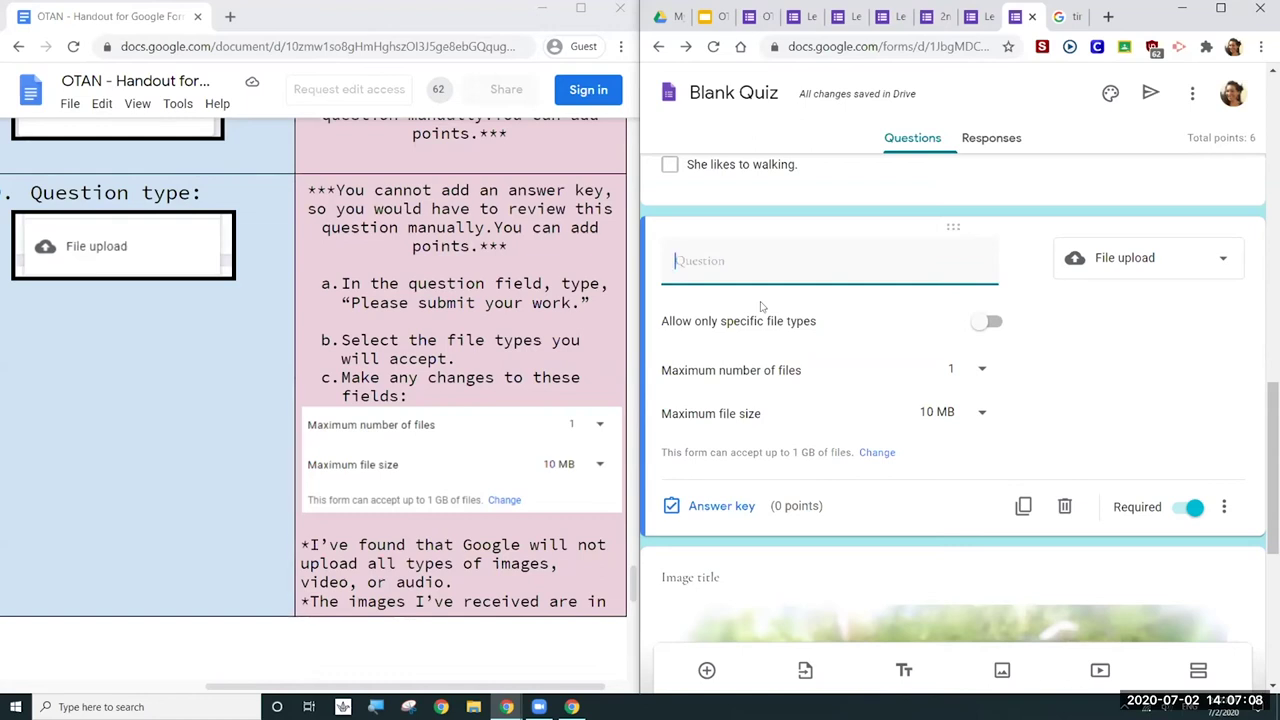
{"action": "left_click", "coordinate": [988, 321]}
{"action": "left_click", "coordinate": [880, 403]}
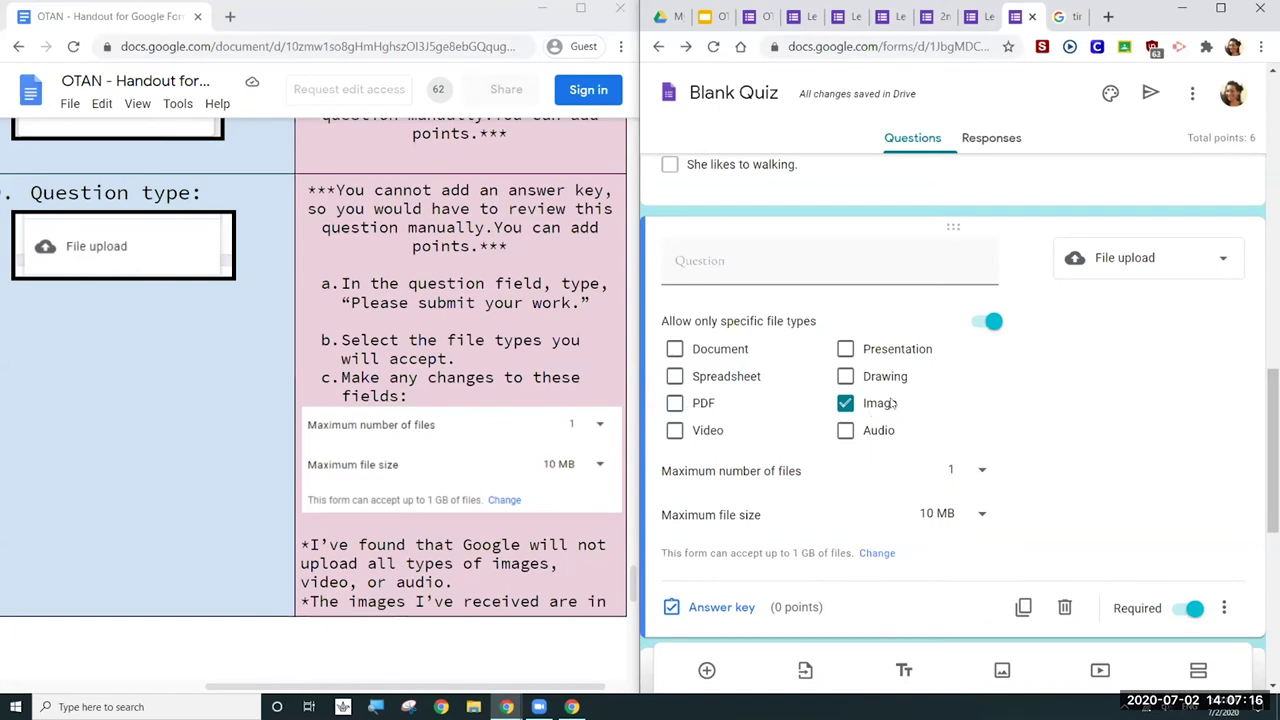
Step: Consult the handout's file upload instructions and set the File upload question's maximum number of files to 5
{"action": "left_click_drag", "start_coordinate": [1272, 440], "coordinate": [1272, 446]}
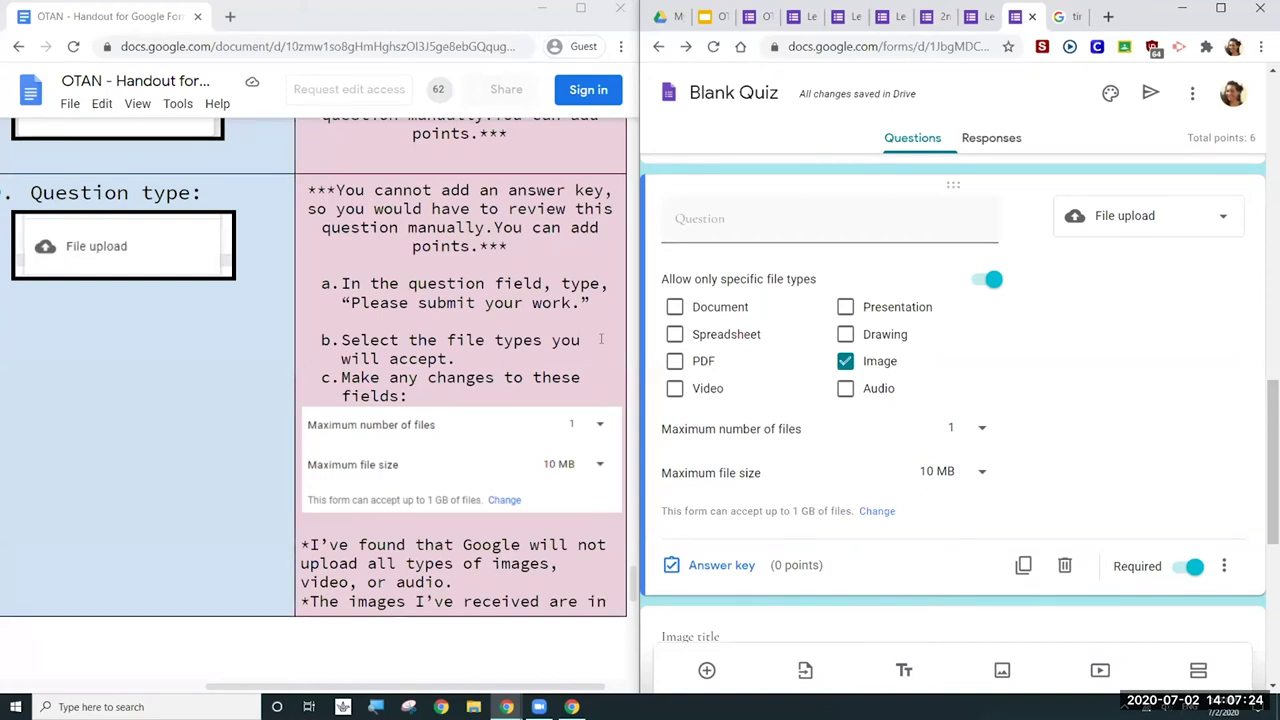
{"action": "left_click", "coordinate": [602, 340]}
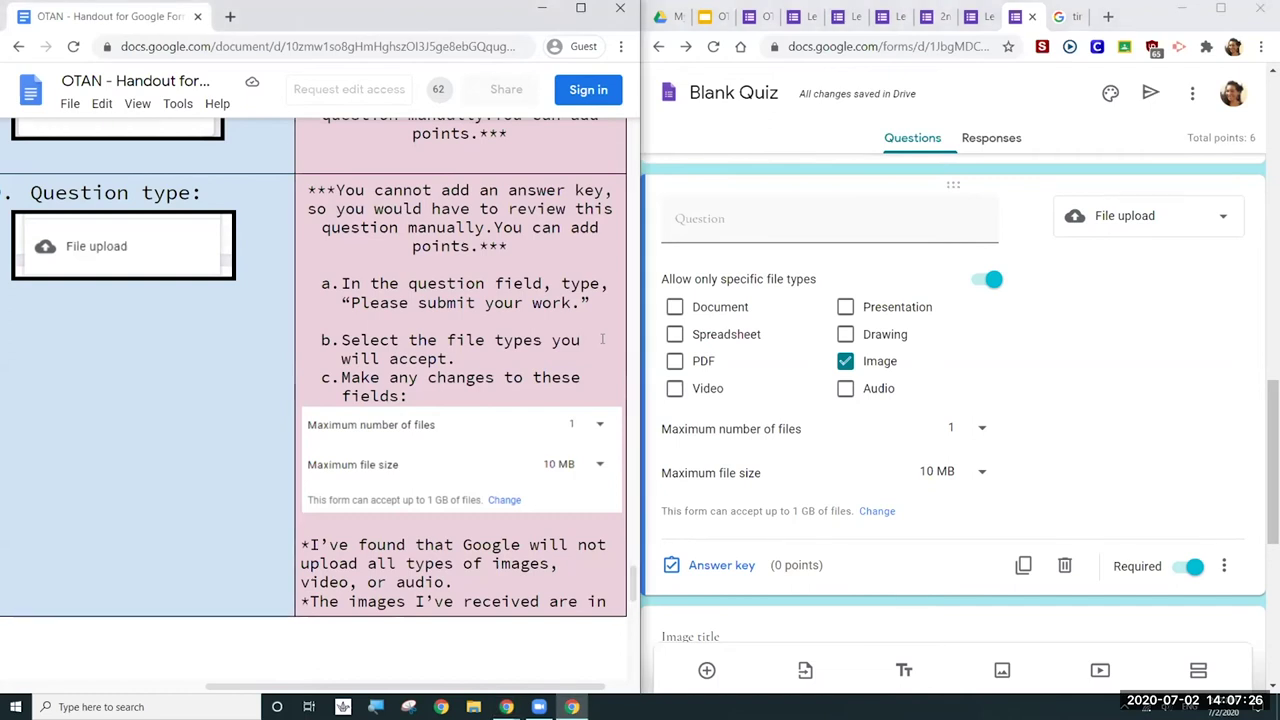
{"action": "scroll", "coordinate": [602, 340], "scroll_direction": "down", "scroll_amount": 3}
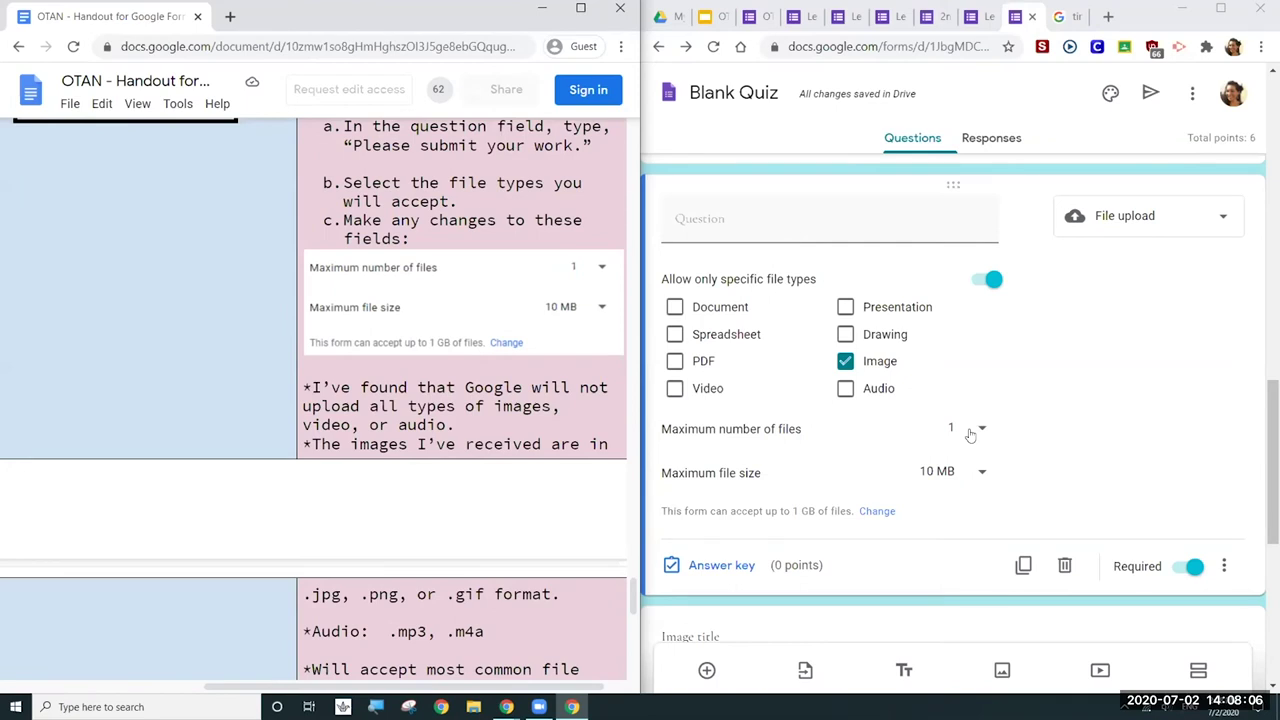
{"action": "left_click", "coordinate": [977, 430]}
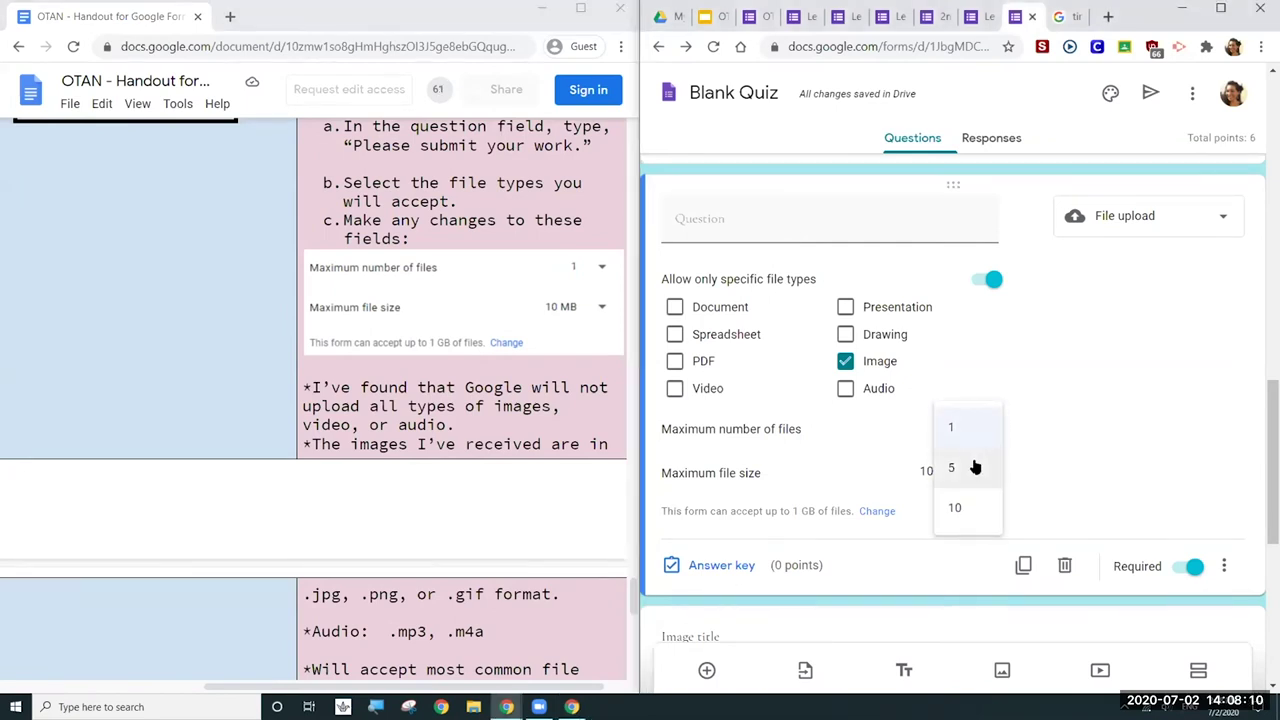
{"action": "left_click", "coordinate": [968, 469]}
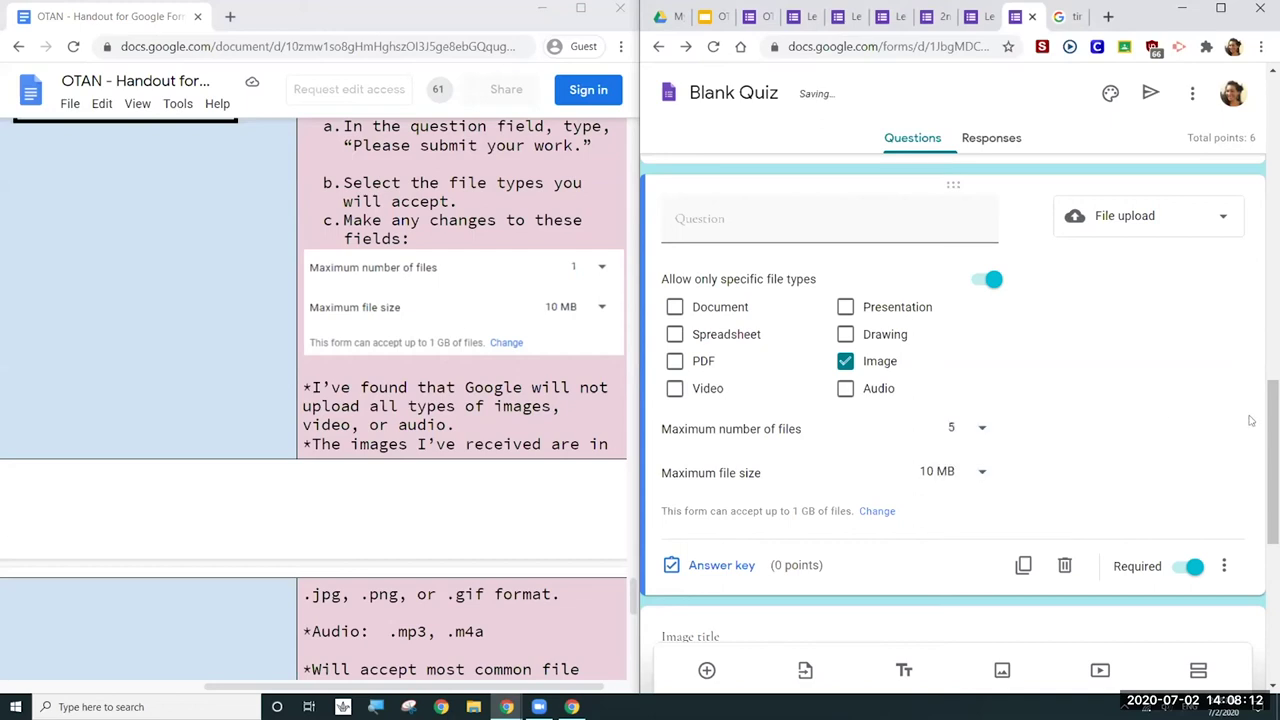
Step: Review the File upload question's maximum file size choices and the note on the form's total upload limit
{"action": "scroll", "coordinate": [960, 430], "scroll_direction": "down", "scroll_amount": 1}
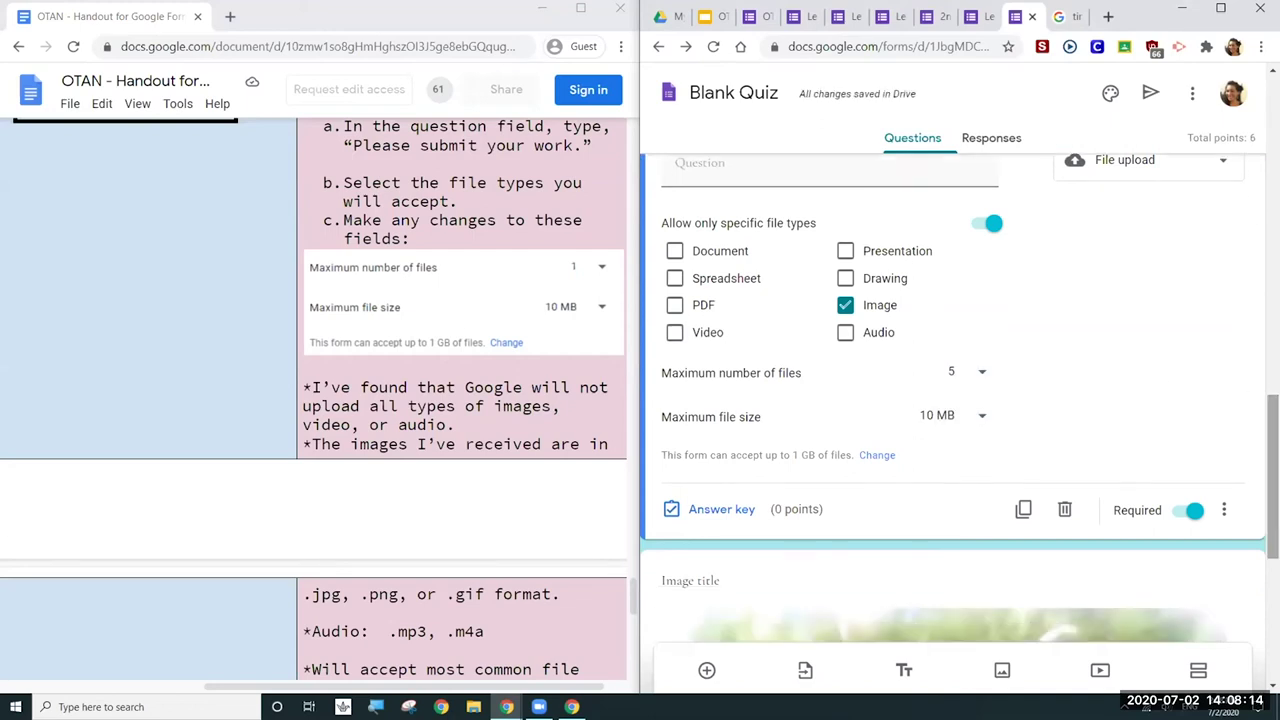
{"action": "left_click", "coordinate": [968, 420]}
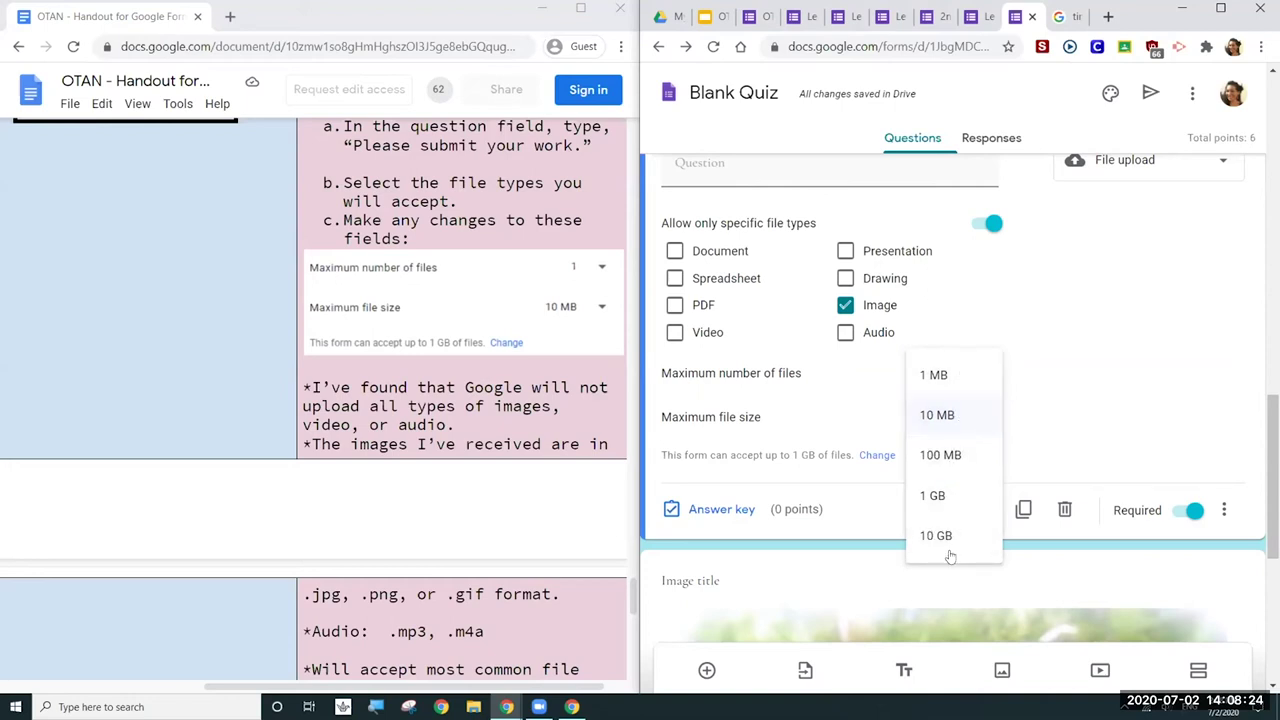
{"action": "left_click", "coordinate": [1070, 340]}
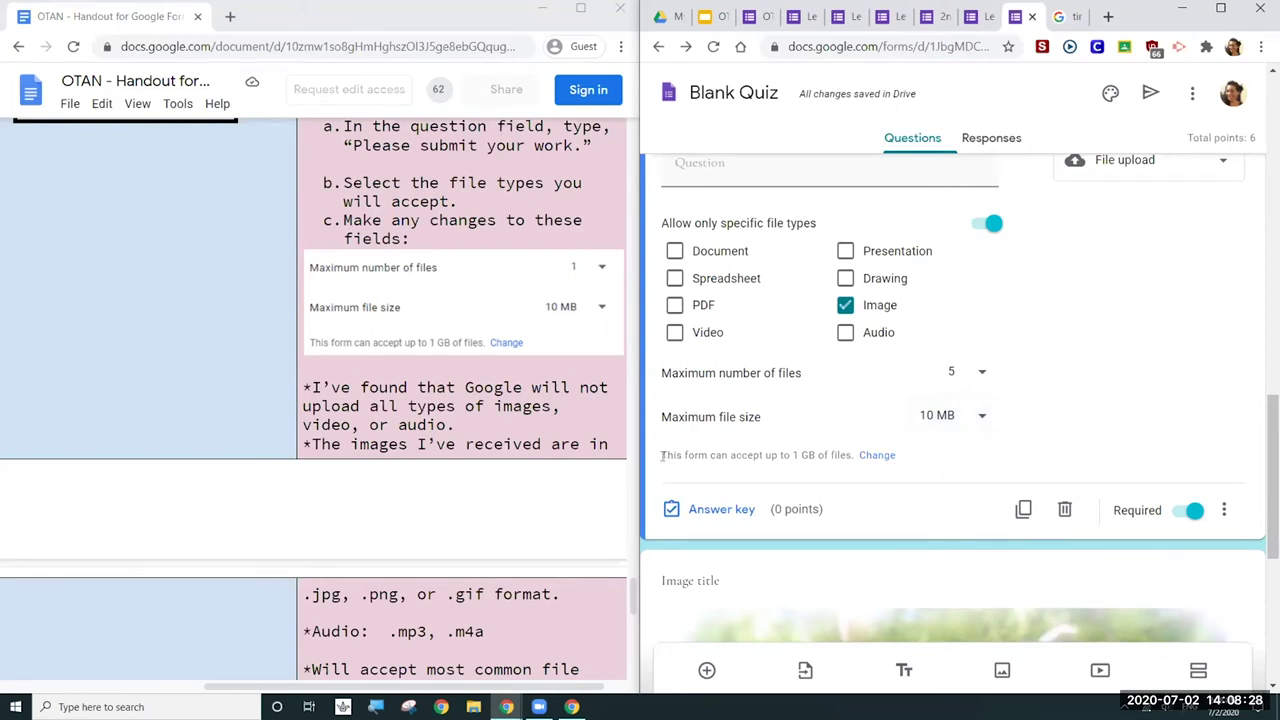
{"action": "left_click_drag", "start_coordinate": [661, 455], "coordinate": [850, 460]}
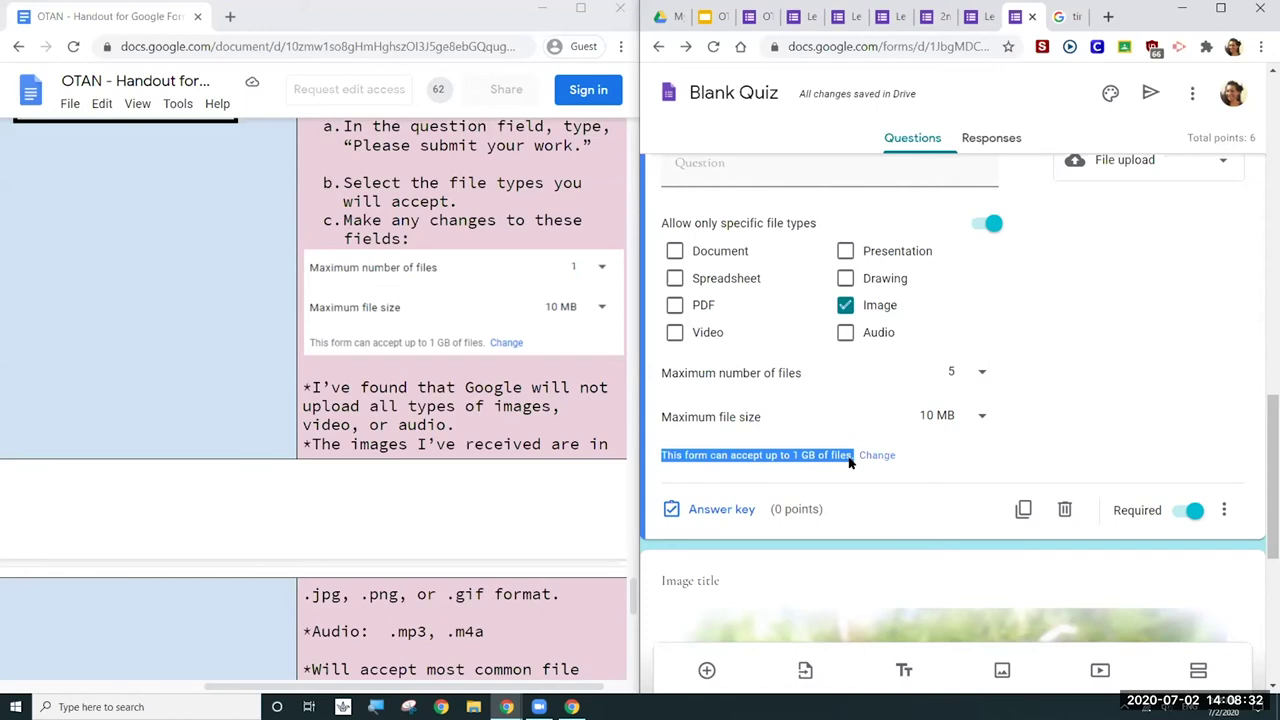
{"action": "left_click", "coordinate": [949, 470]}
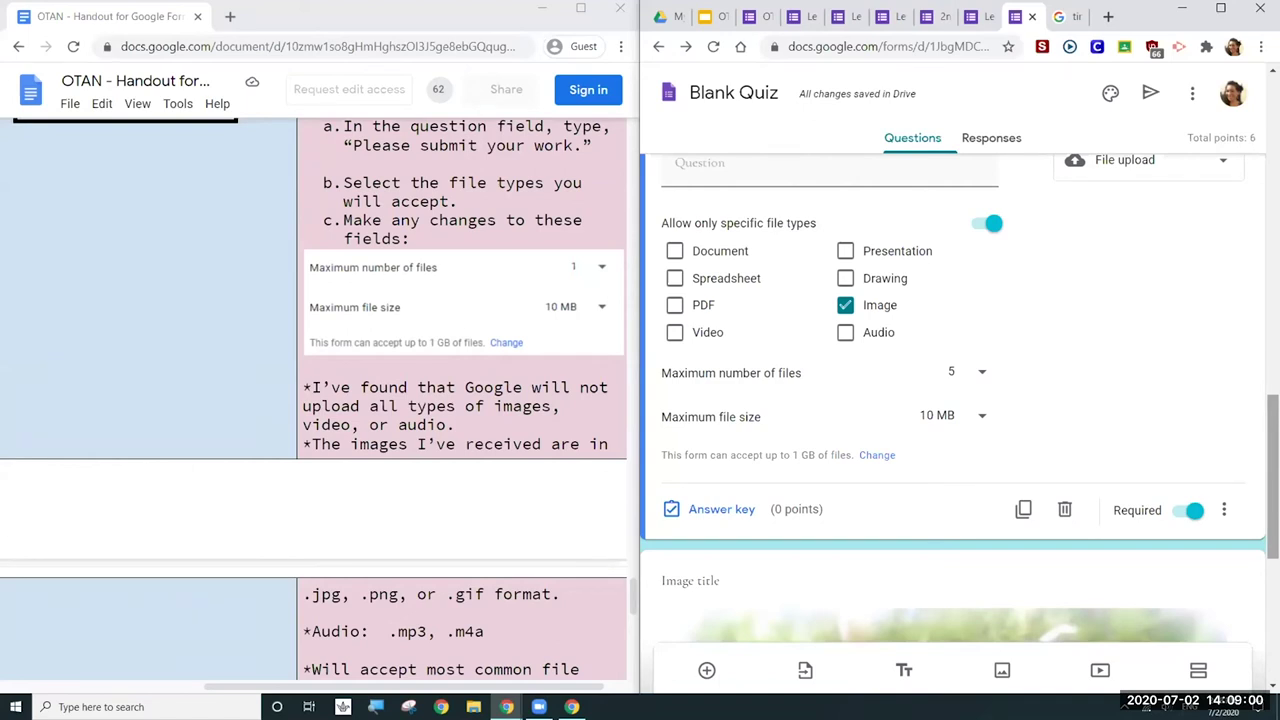
Step: Change the form's maximum size of all files uploaded to 10 GB and save the settings
{"action": "left_click", "coordinate": [875, 455]}
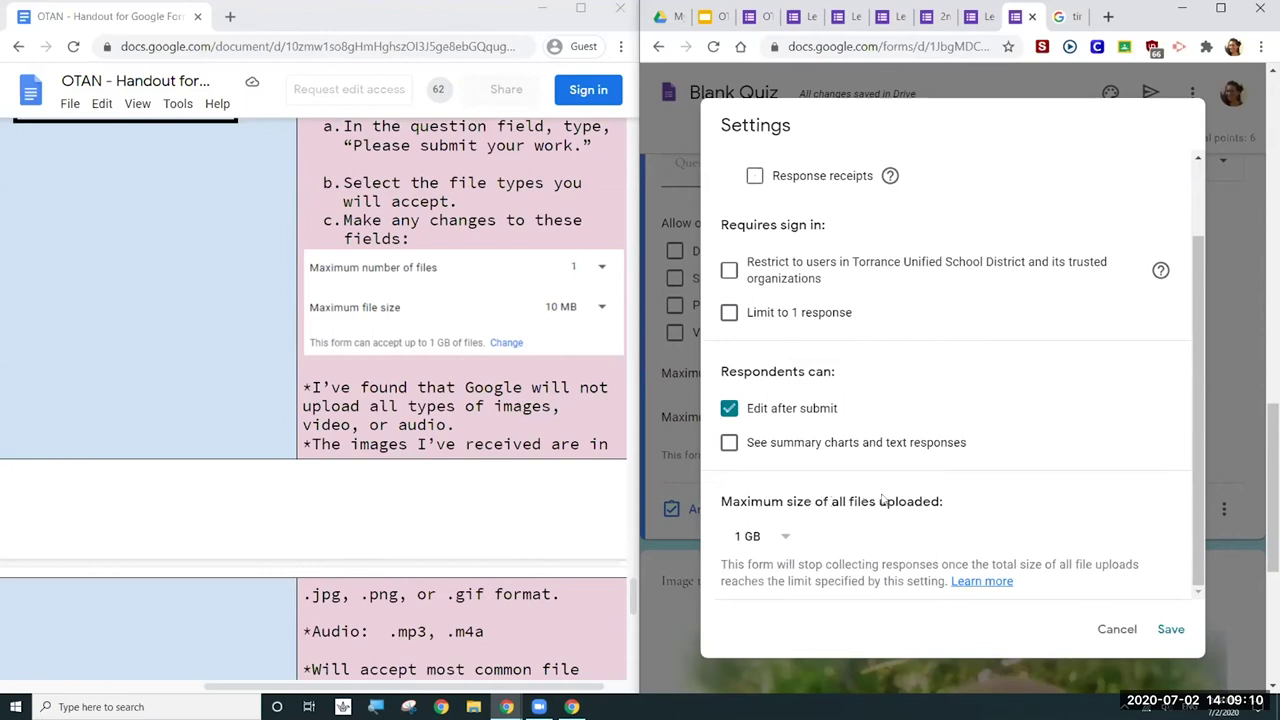
{"action": "left_click", "coordinate": [775, 540]}
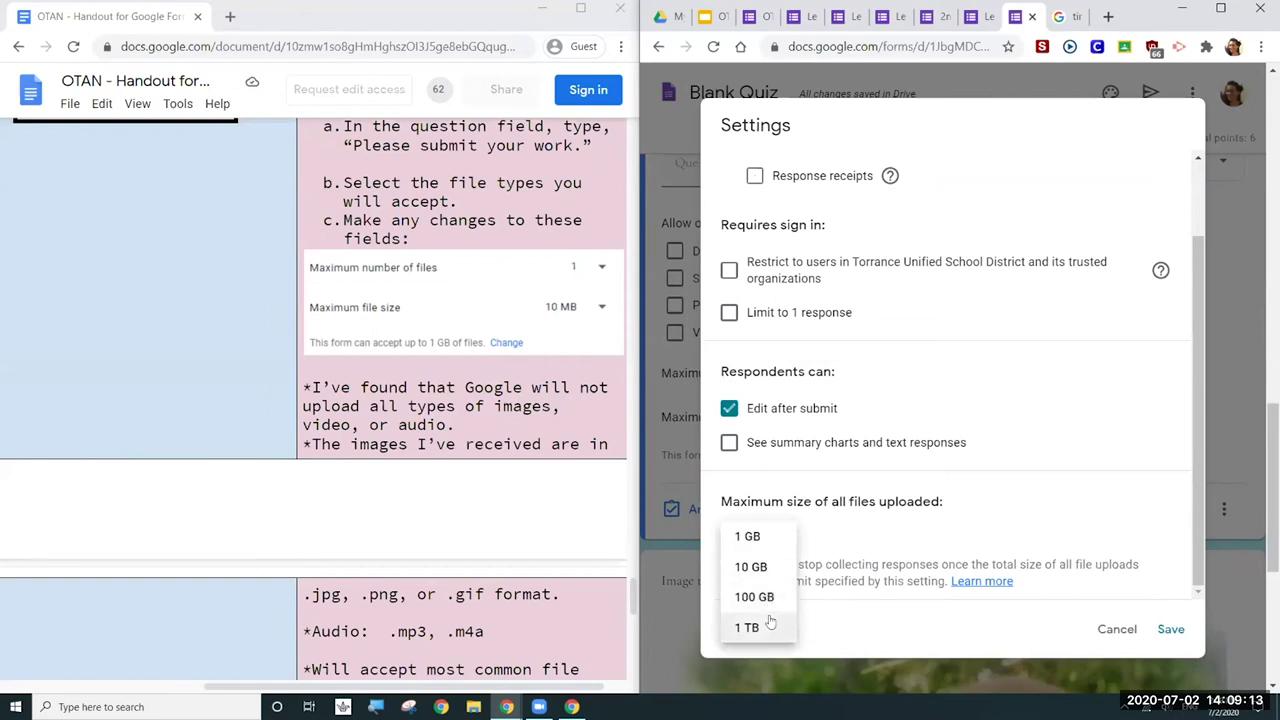
{"action": "left_click", "coordinate": [755, 566]}
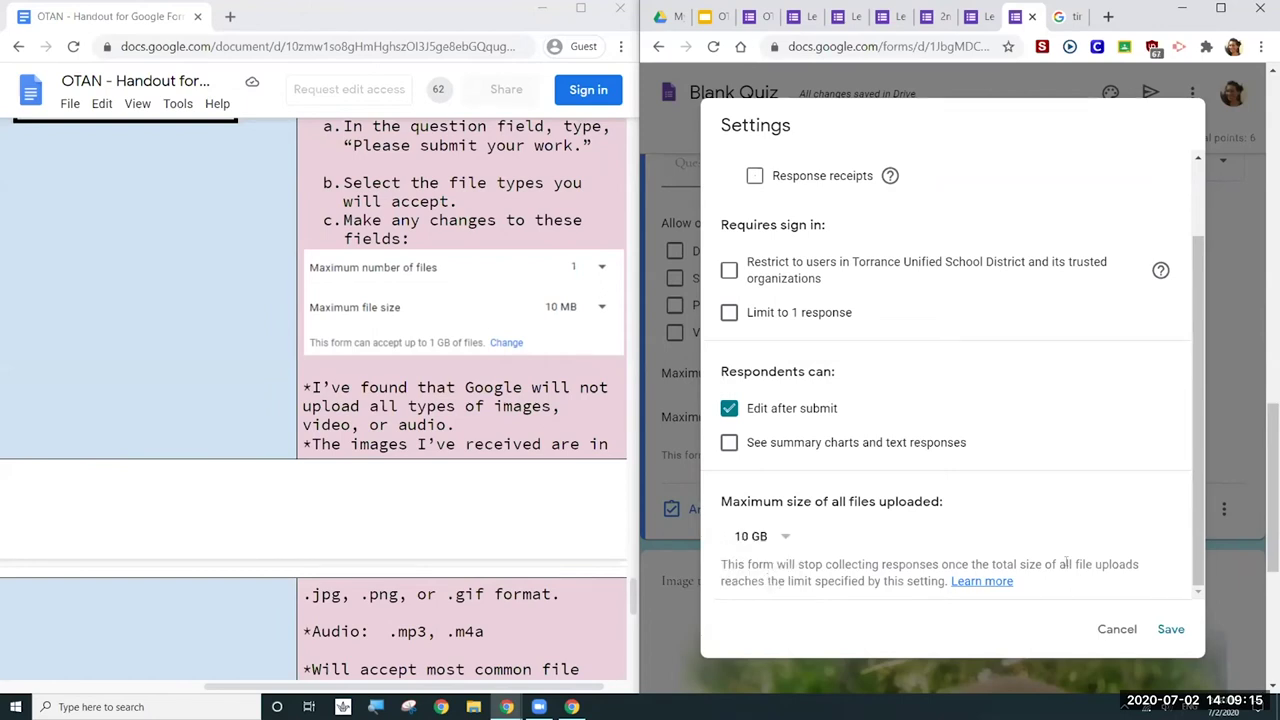
{"action": "left_click", "coordinate": [1168, 630]}
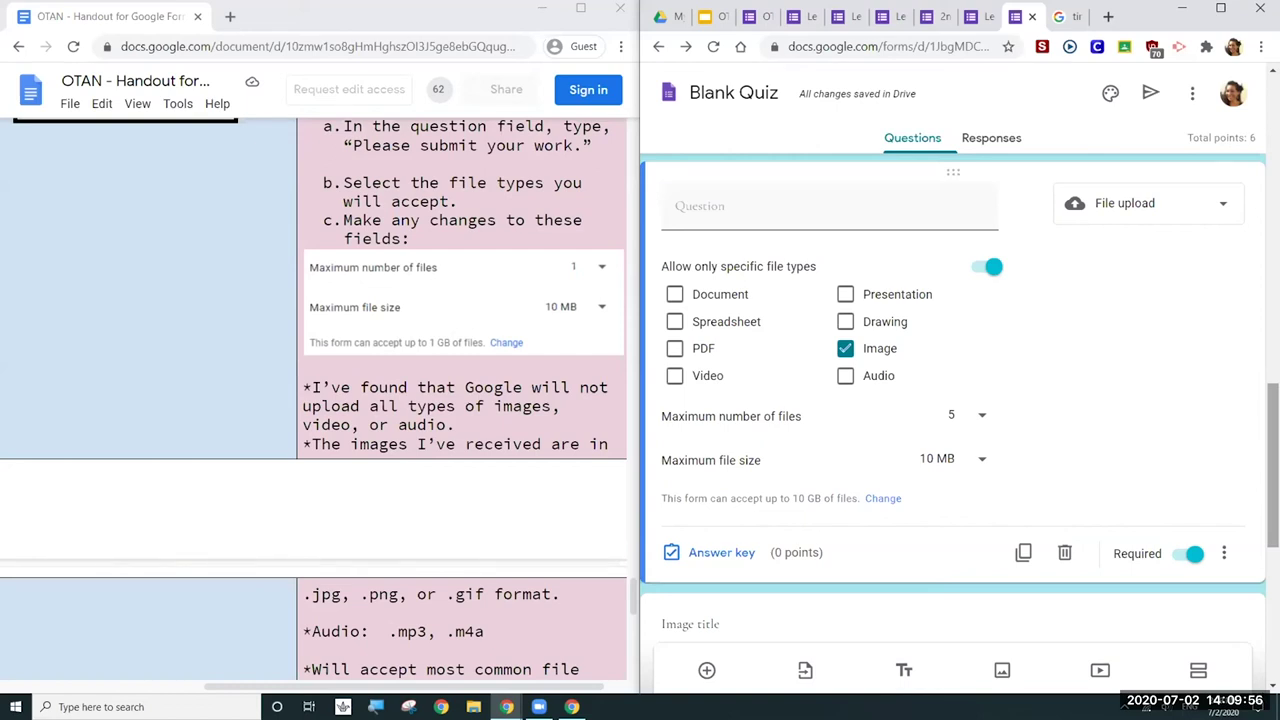
Step: Find the handout's Dropdown (with video) exercise and add a new question after the File upload question
{"action": "scroll", "coordinate": [314, 400], "scroll_direction": "up", "scroll_amount": 5}
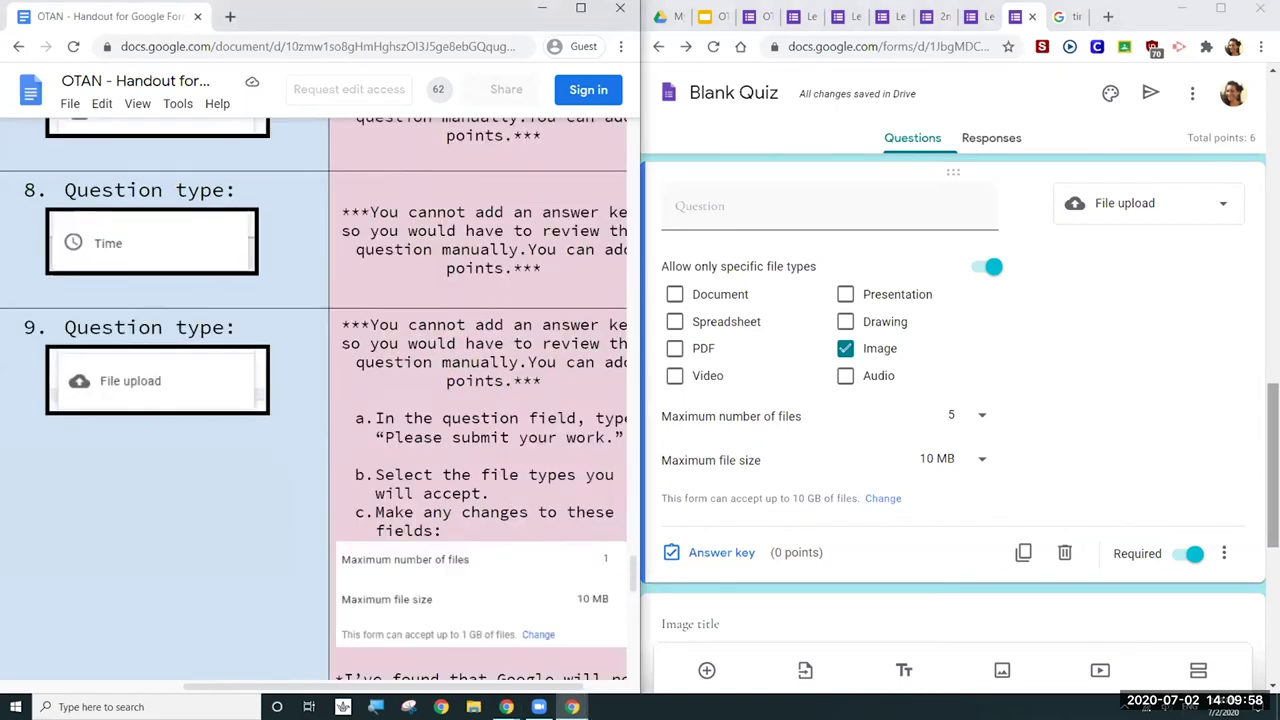
{"action": "scroll", "coordinate": [314, 400], "scroll_direction": "up", "scroll_amount": 6}
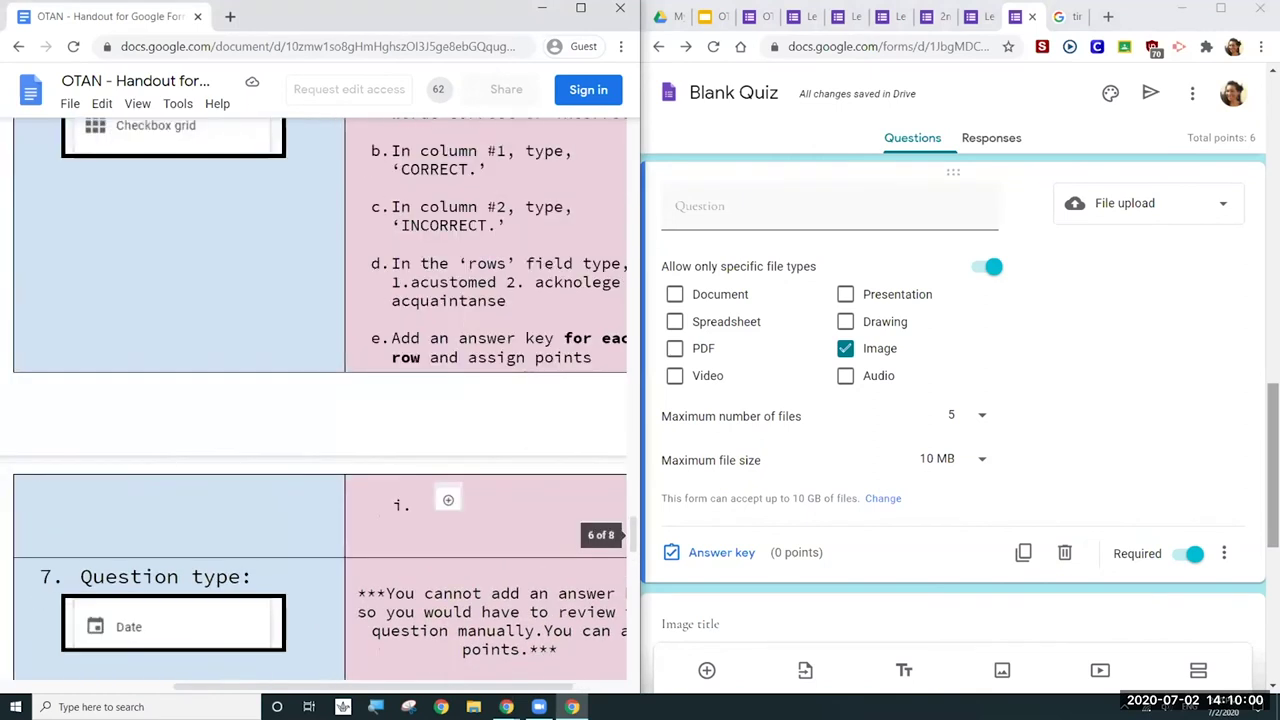
{"action": "scroll", "coordinate": [314, 400], "scroll_direction": "up", "scroll_amount": 4}
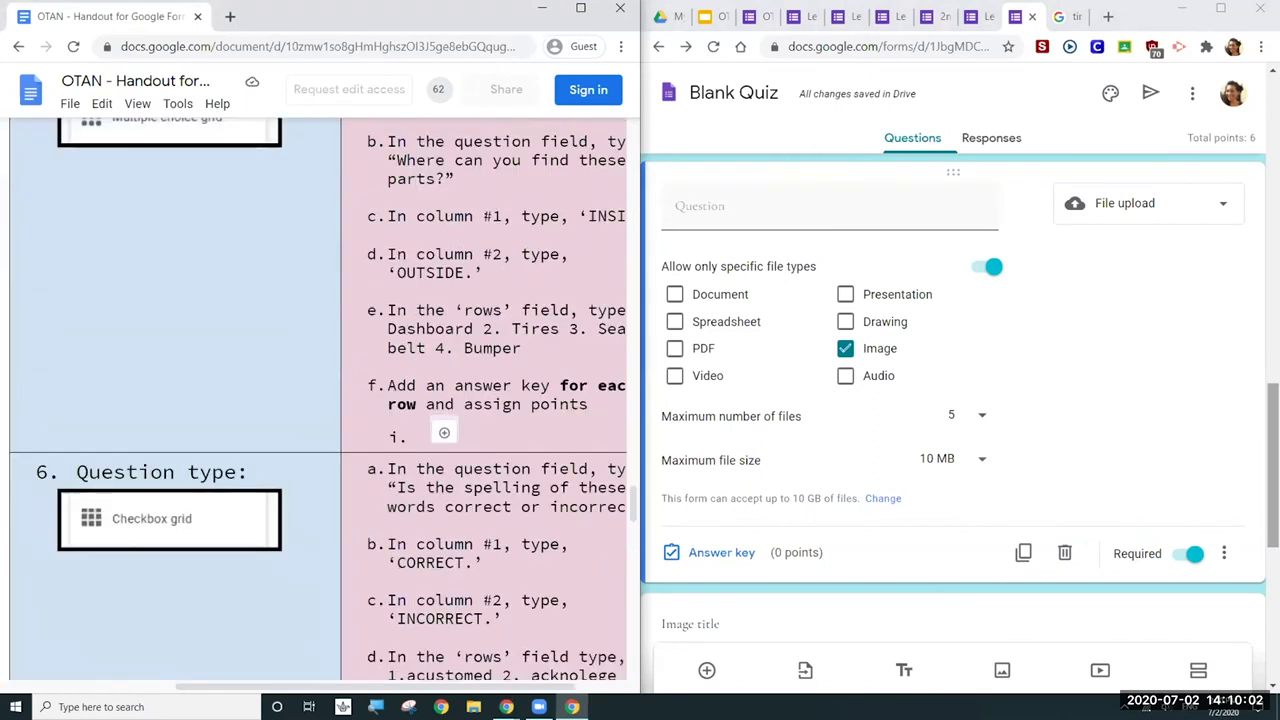
{"action": "scroll", "coordinate": [314, 400], "scroll_direction": "up", "scroll_amount": 4}
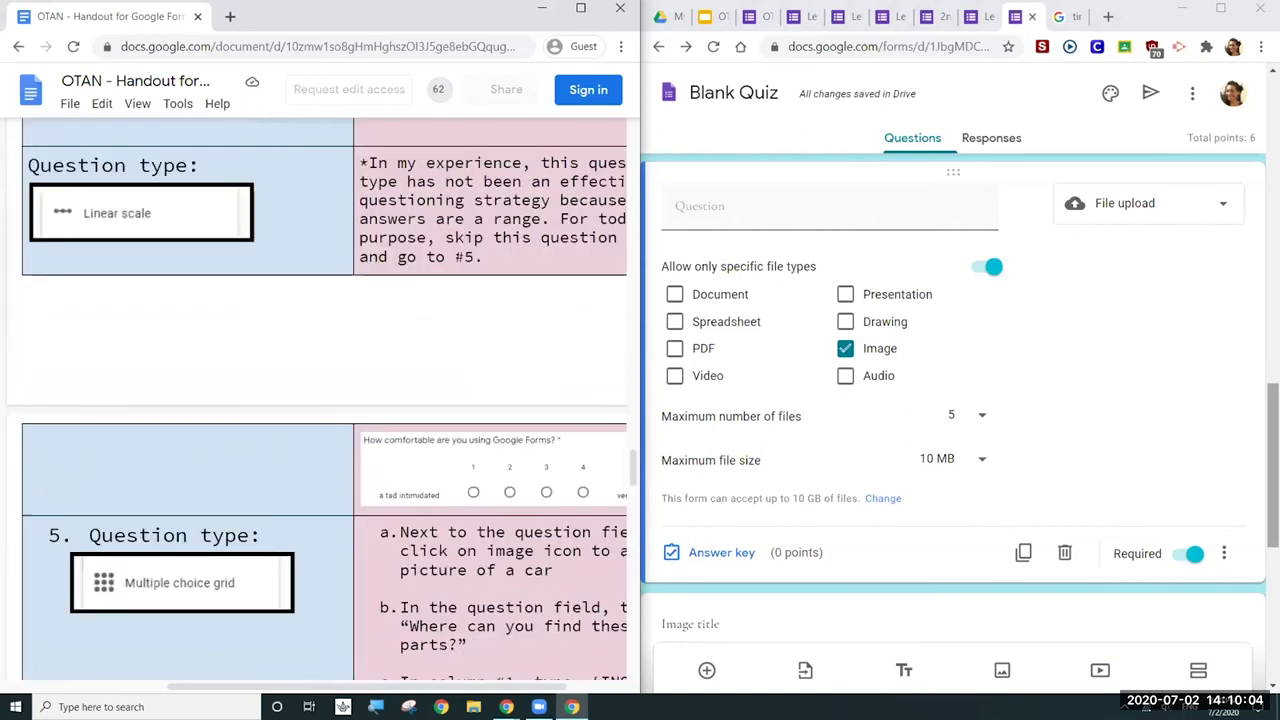
{"action": "scroll", "coordinate": [320, 400], "scroll_direction": "up", "scroll_amount": 3}
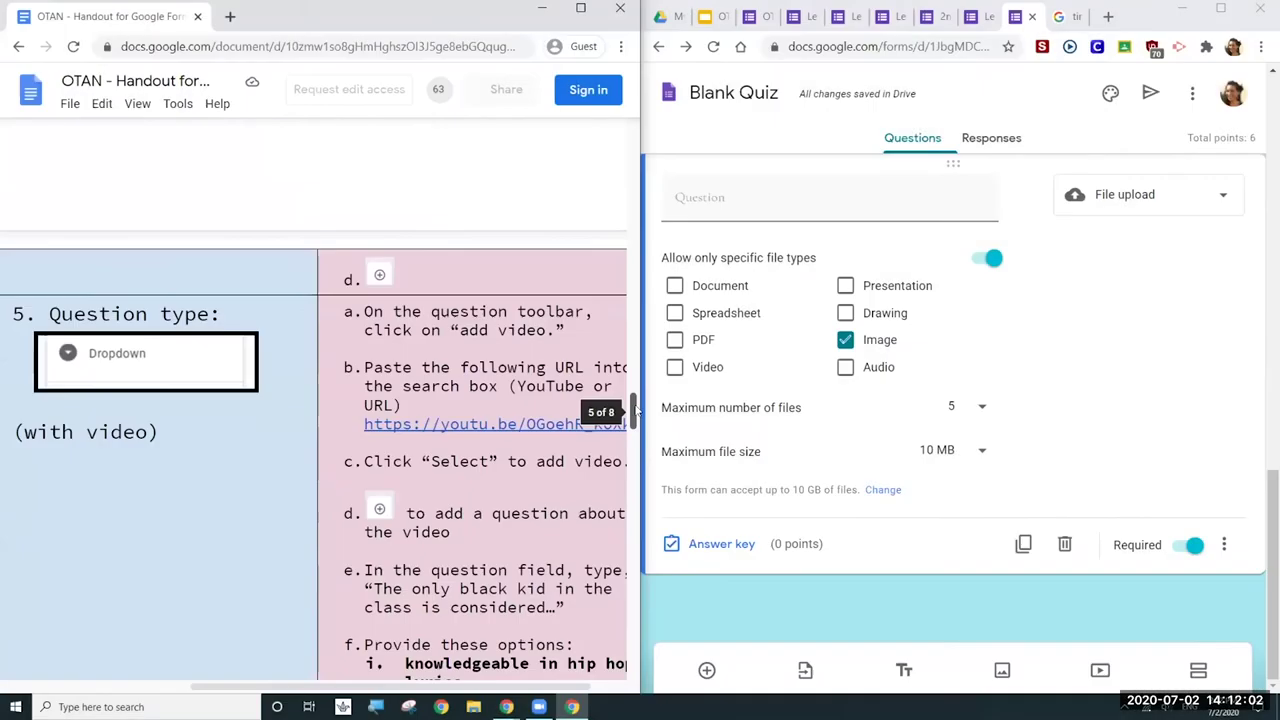
{"action": "left_click_drag", "start_coordinate": [632, 408], "coordinate": [638, 418]}
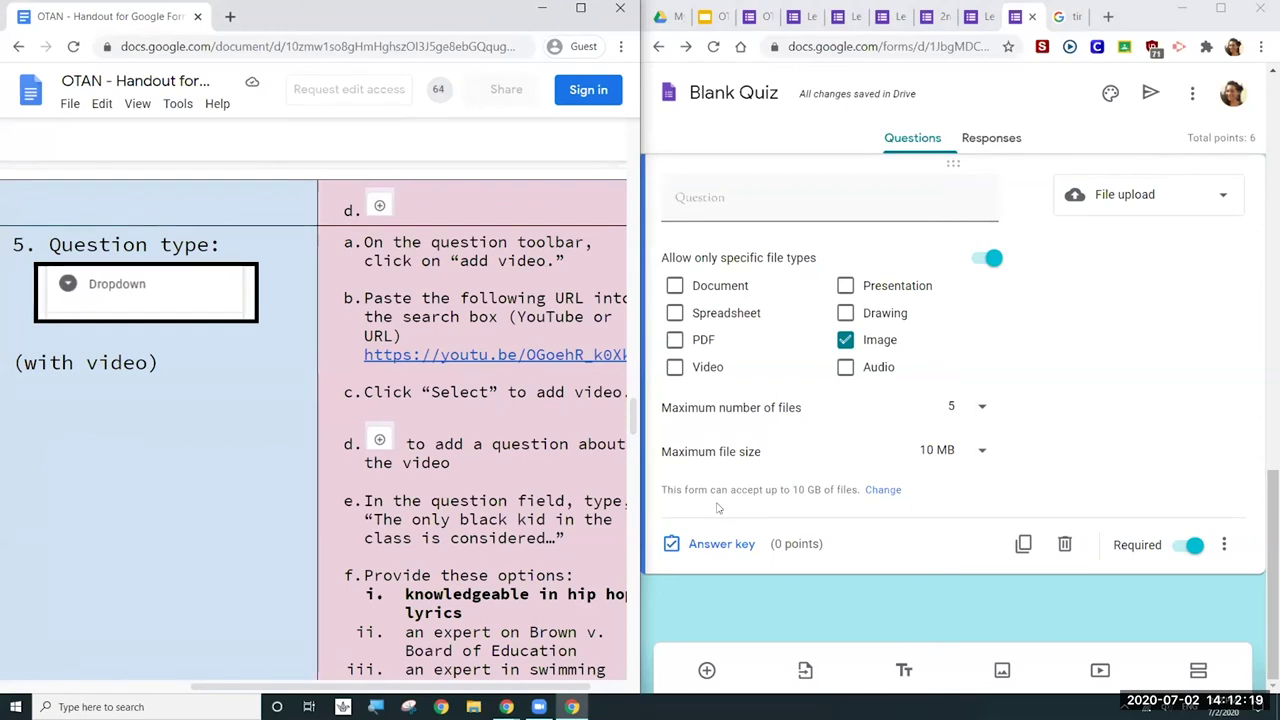
{"action": "left_click", "coordinate": [706, 670]}
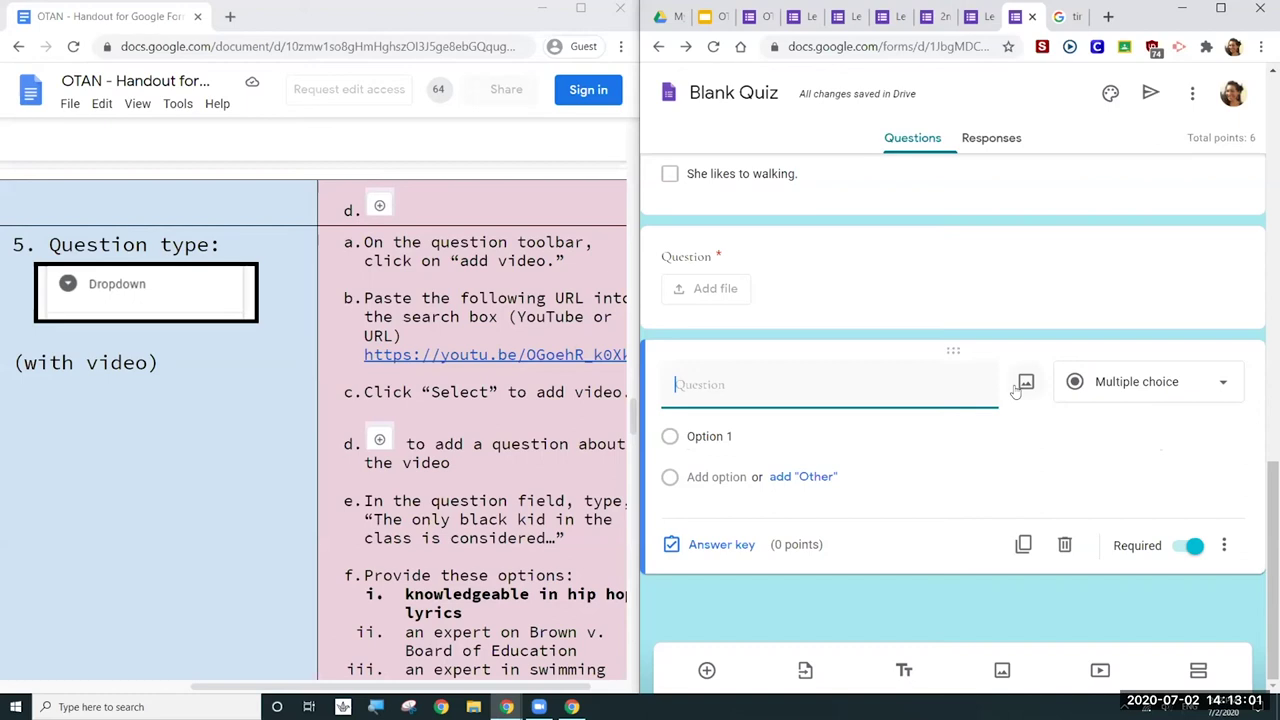
{"action": "left_click", "coordinate": [1100, 672]}
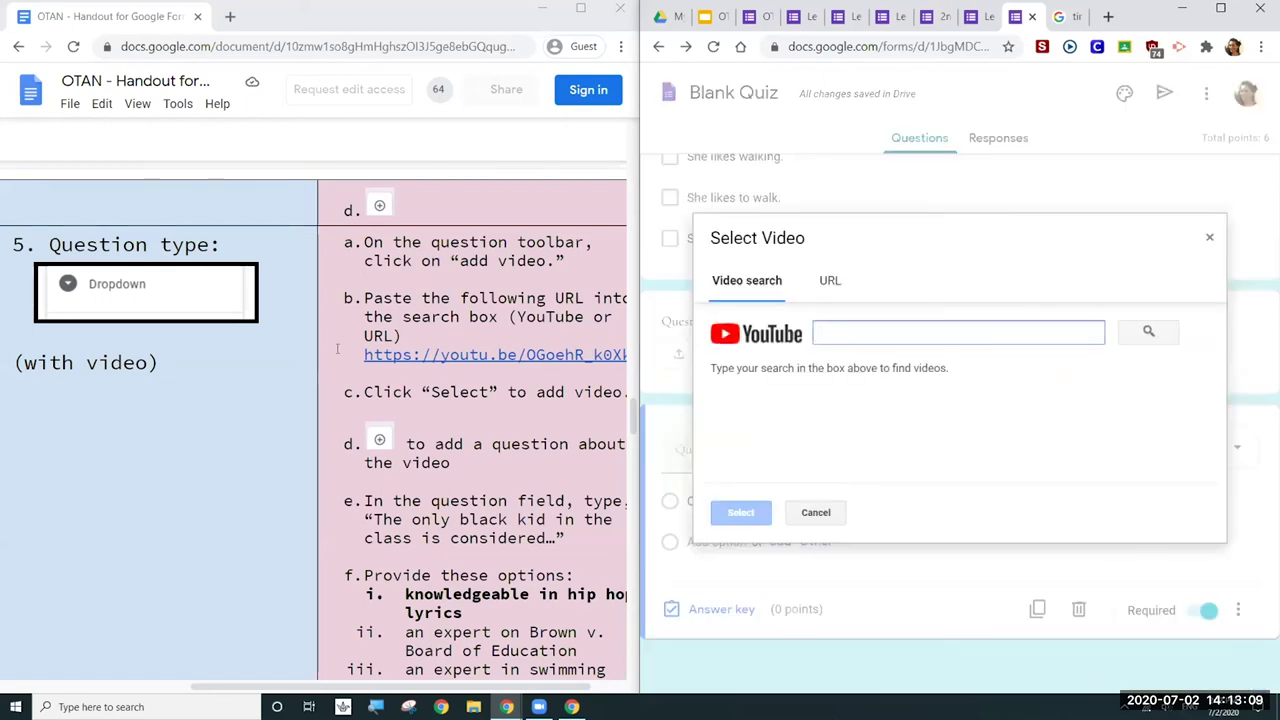
{"action": "left_click_drag", "start_coordinate": [322, 355], "coordinate": [588, 355]}
{"action": "key", "text": "ctrl+c"}
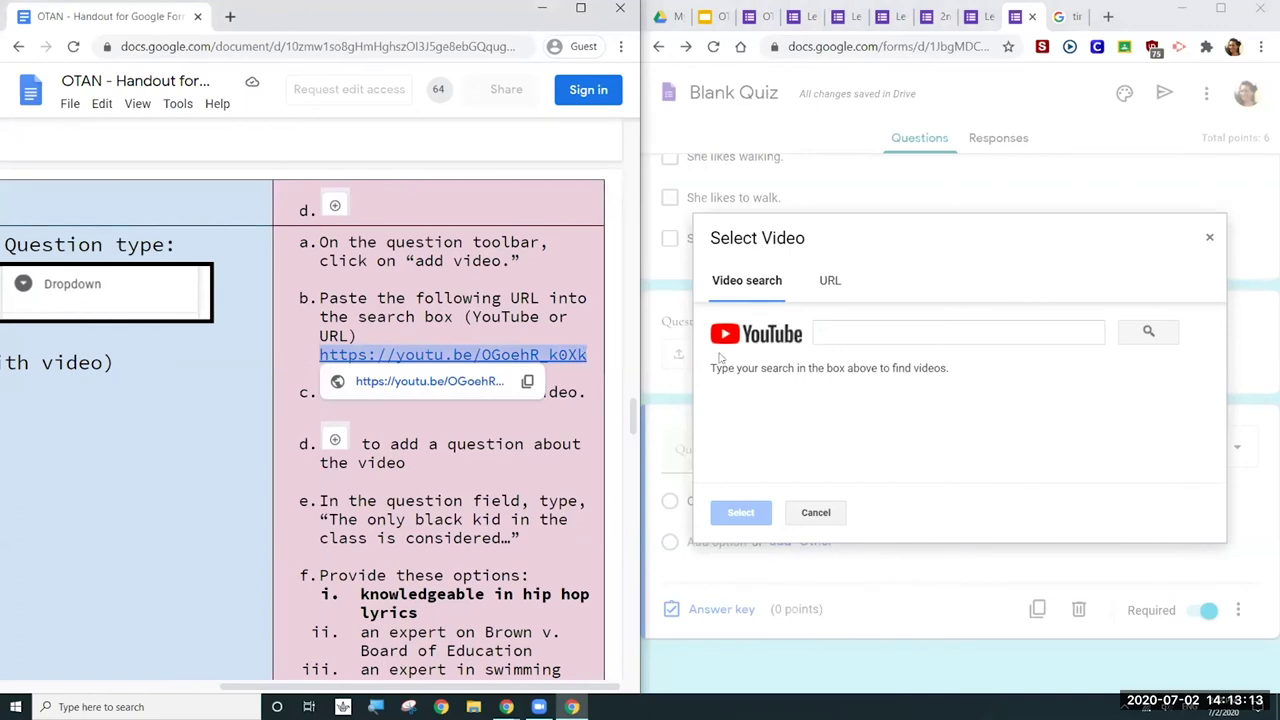
{"action": "left_click", "coordinate": [943, 333]}
{"action": "key", "text": "ctrl+v"}
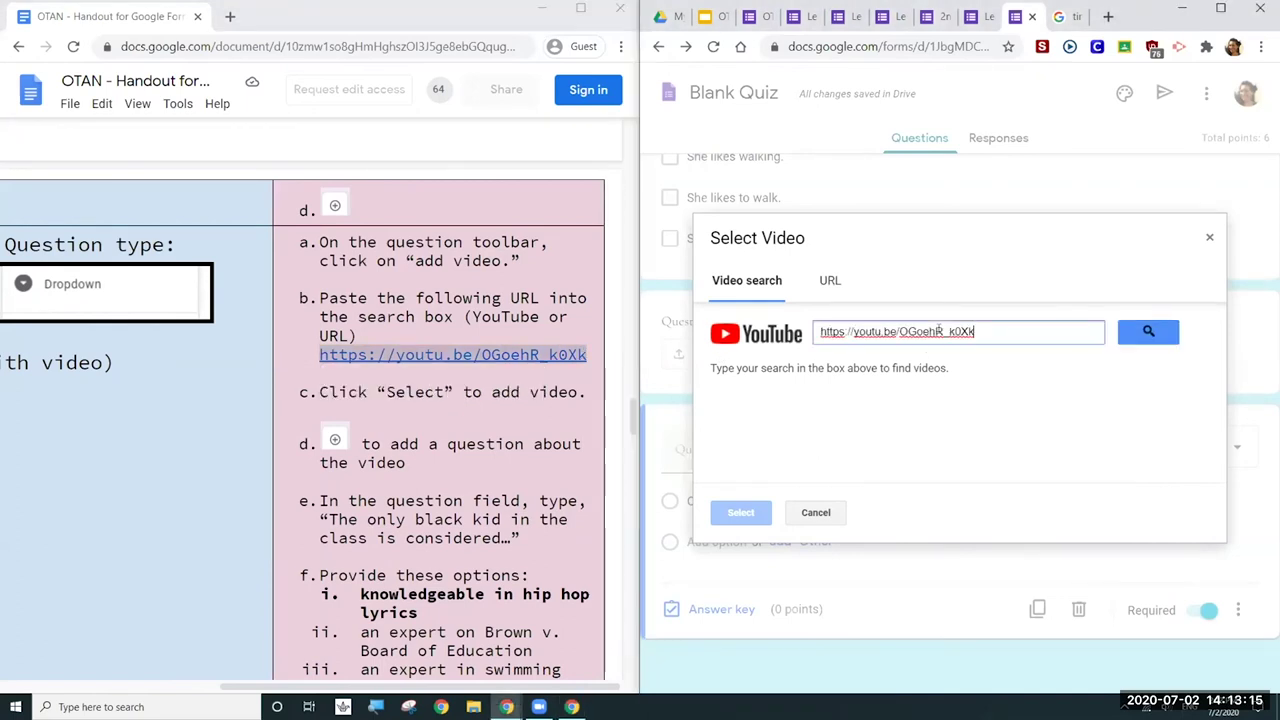
{"action": "left_click", "coordinate": [1140, 333]}
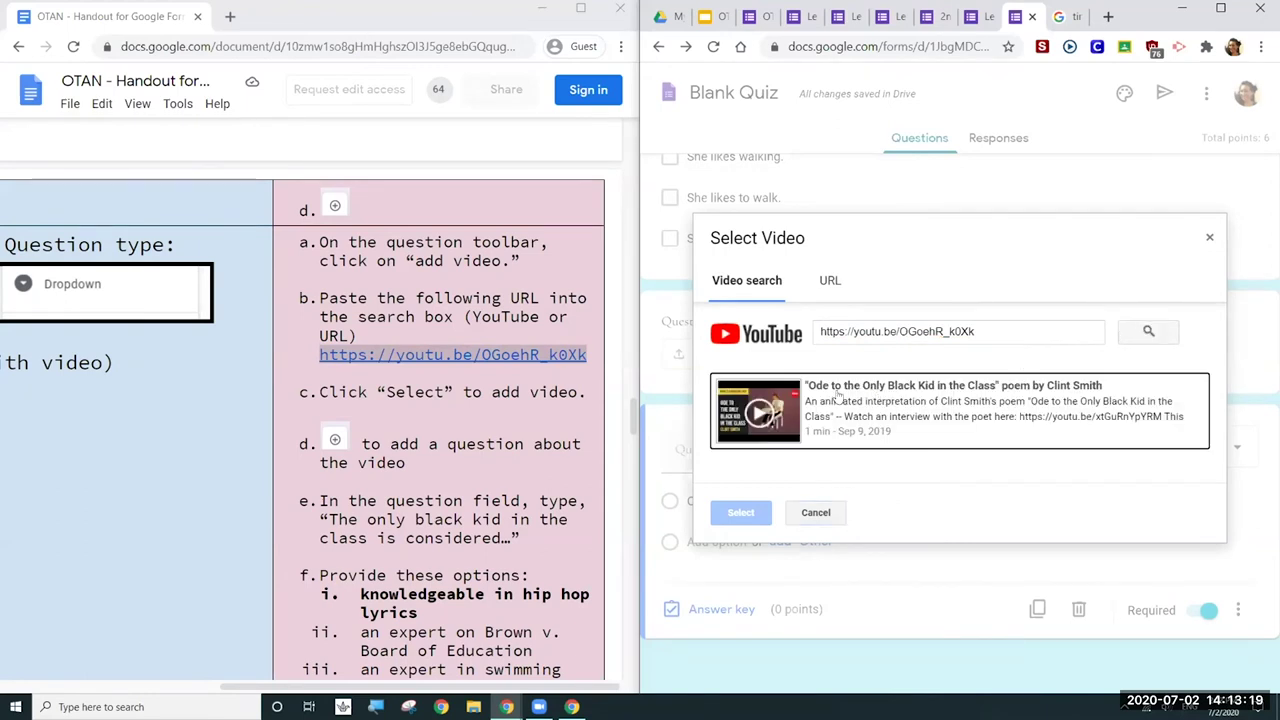
{"action": "left_click", "coordinate": [944, 405]}
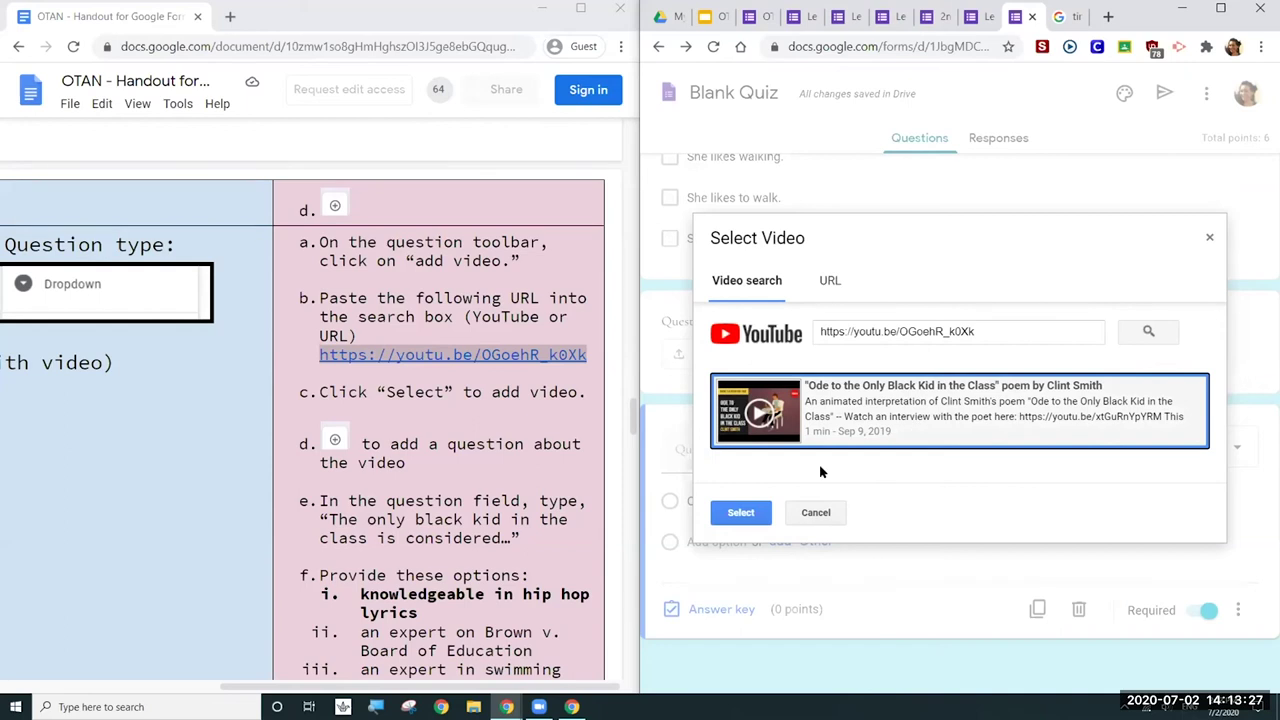
{"action": "left_click", "coordinate": [740, 514]}
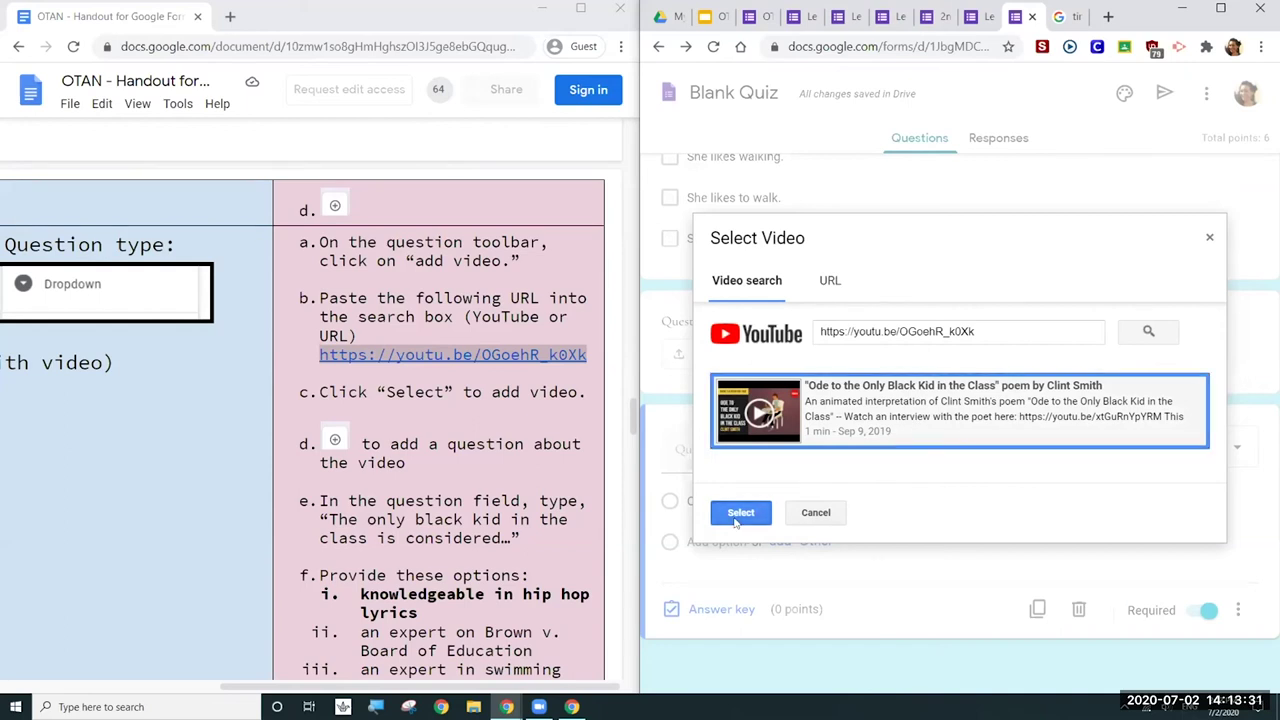
{"action": "left_click", "coordinate": [772, 505]}
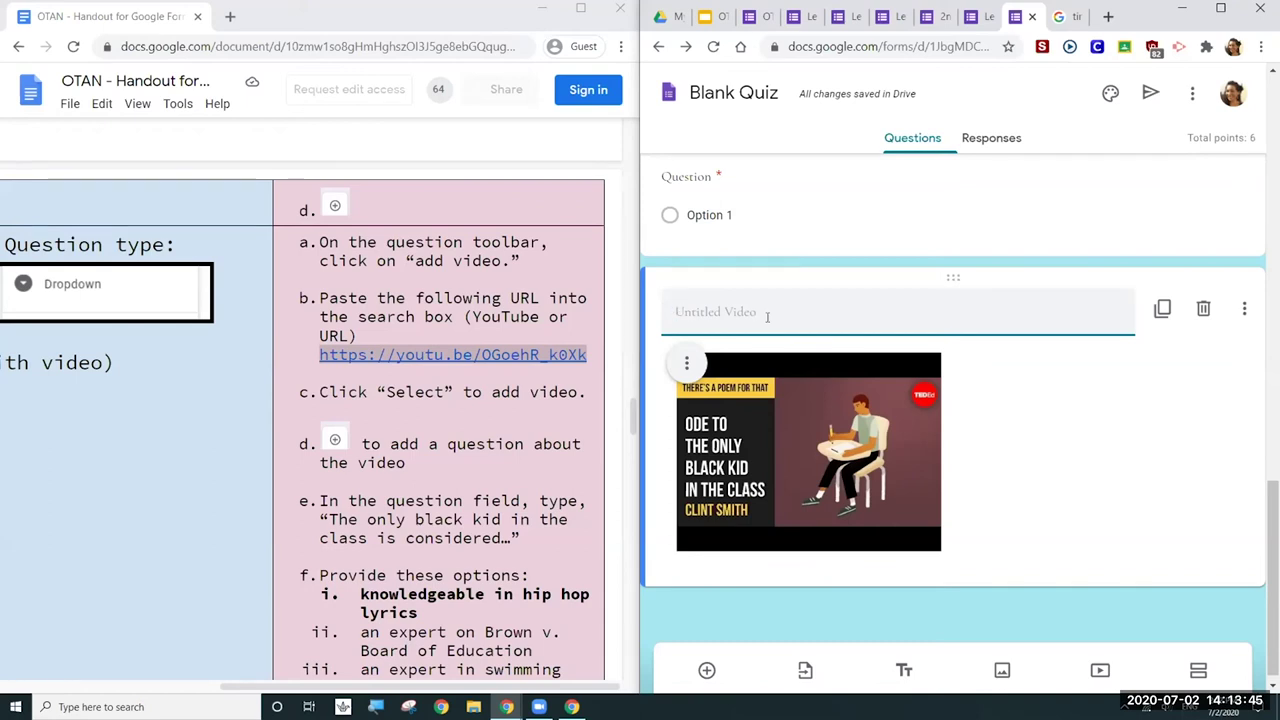
Step: Title the video "Watch video and answer the following question."
{"action": "type", "text": "Watch video a"}
{"action": "type", "text": "nd answer the following questions"}
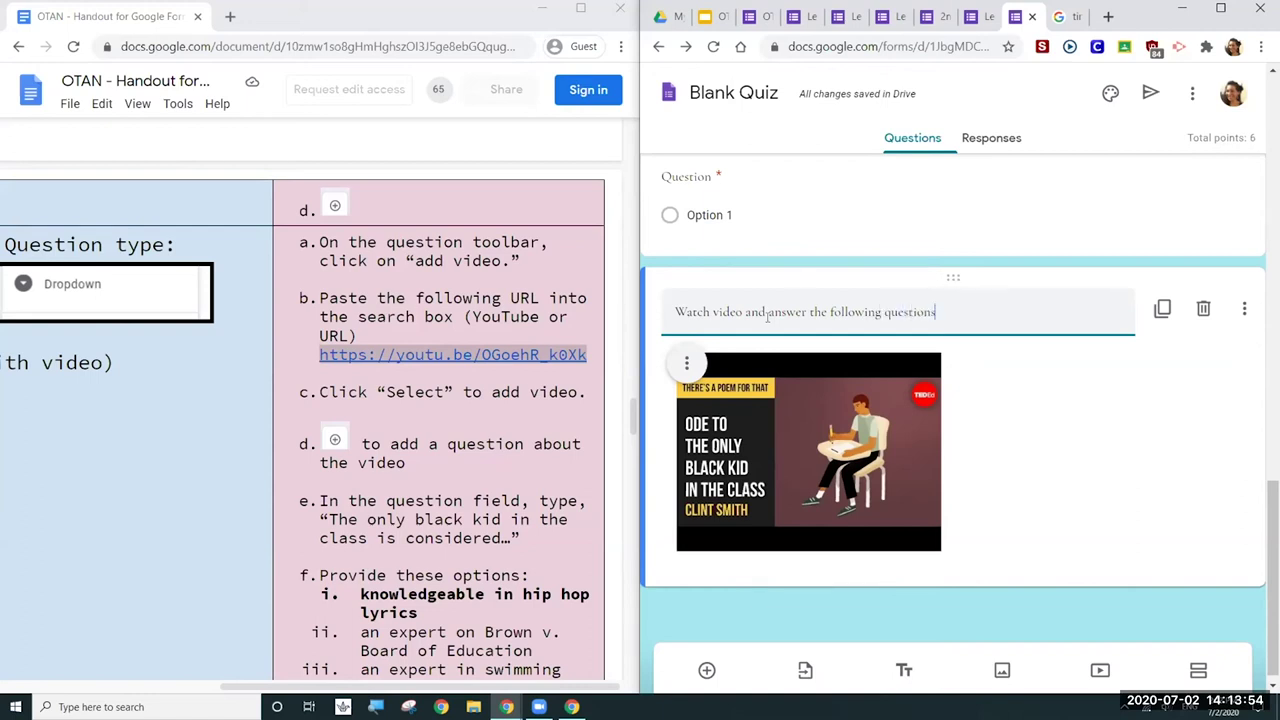
{"action": "key", "text": "BackSpace"}
{"action": "type", "text": "."}
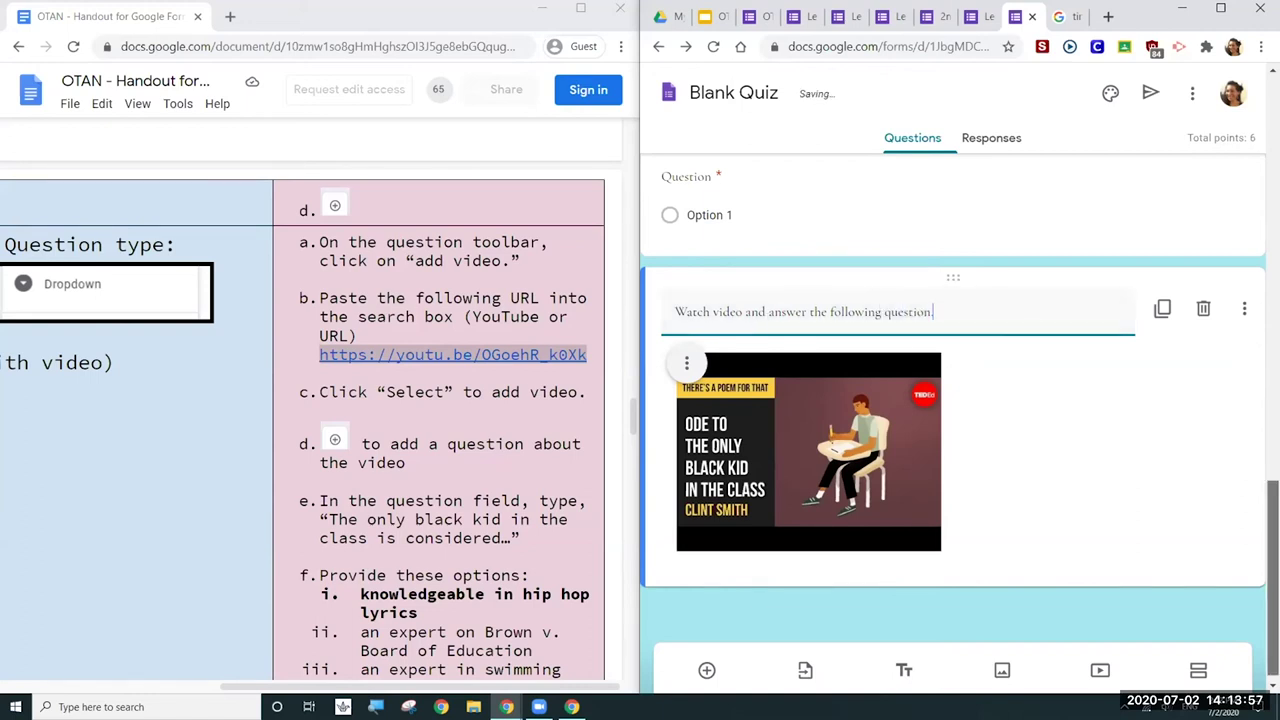
{"action": "left_click", "coordinate": [1154, 614]}
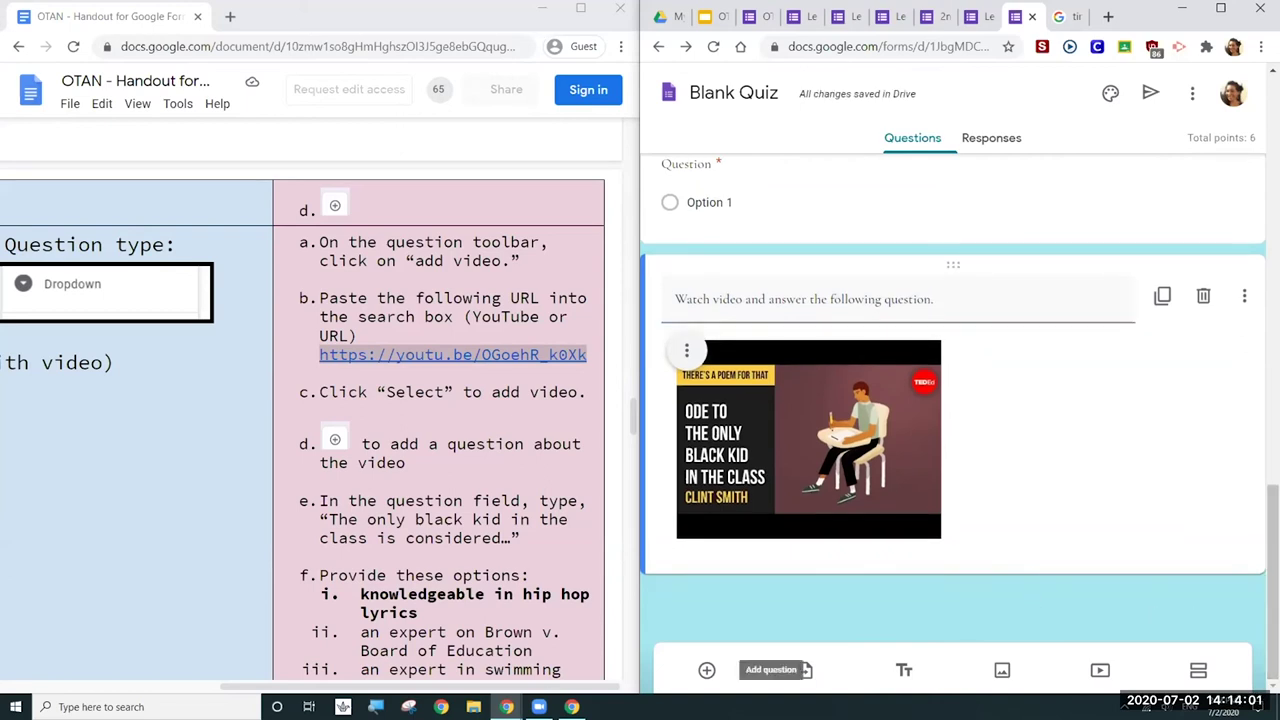
Step: Try to move the blank multiple-choice question below the "Watch video and answer the following question." video
{"action": "left_click", "coordinate": [935, 192]}
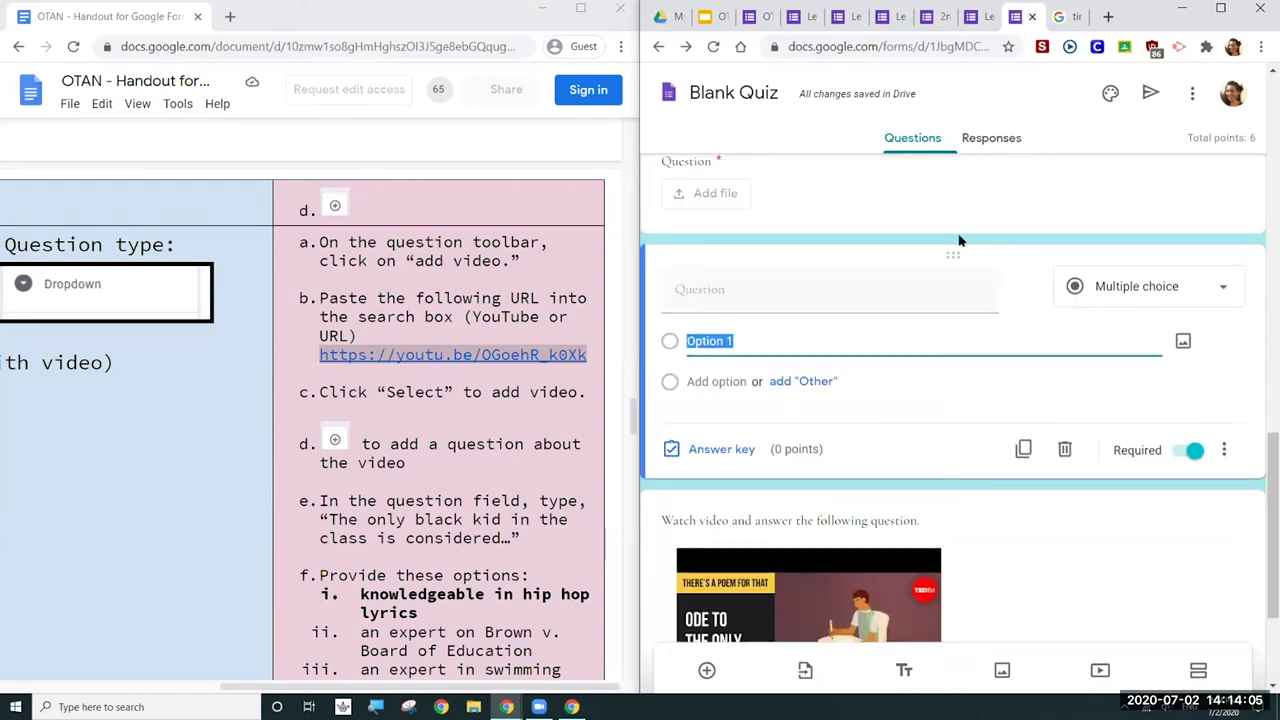
{"action": "left_click_drag", "start_coordinate": [952, 264], "coordinate": [977, 637]}
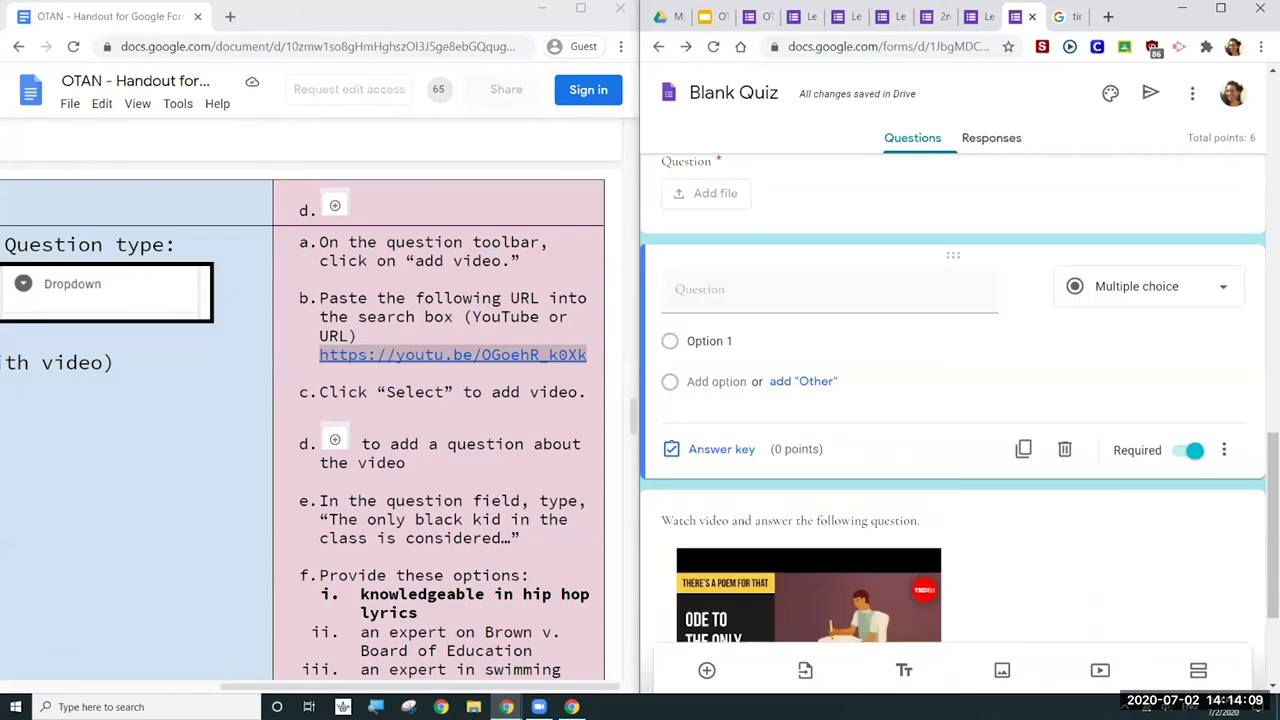
{"action": "scroll", "coordinate": [960, 430], "scroll_direction": "down", "scroll_amount": 2}
{"action": "scroll", "coordinate": [960, 300], "scroll_direction": "up", "scroll_amount": 1}
{"action": "left_click_drag", "start_coordinate": [944, 196], "coordinate": [928, 628]}
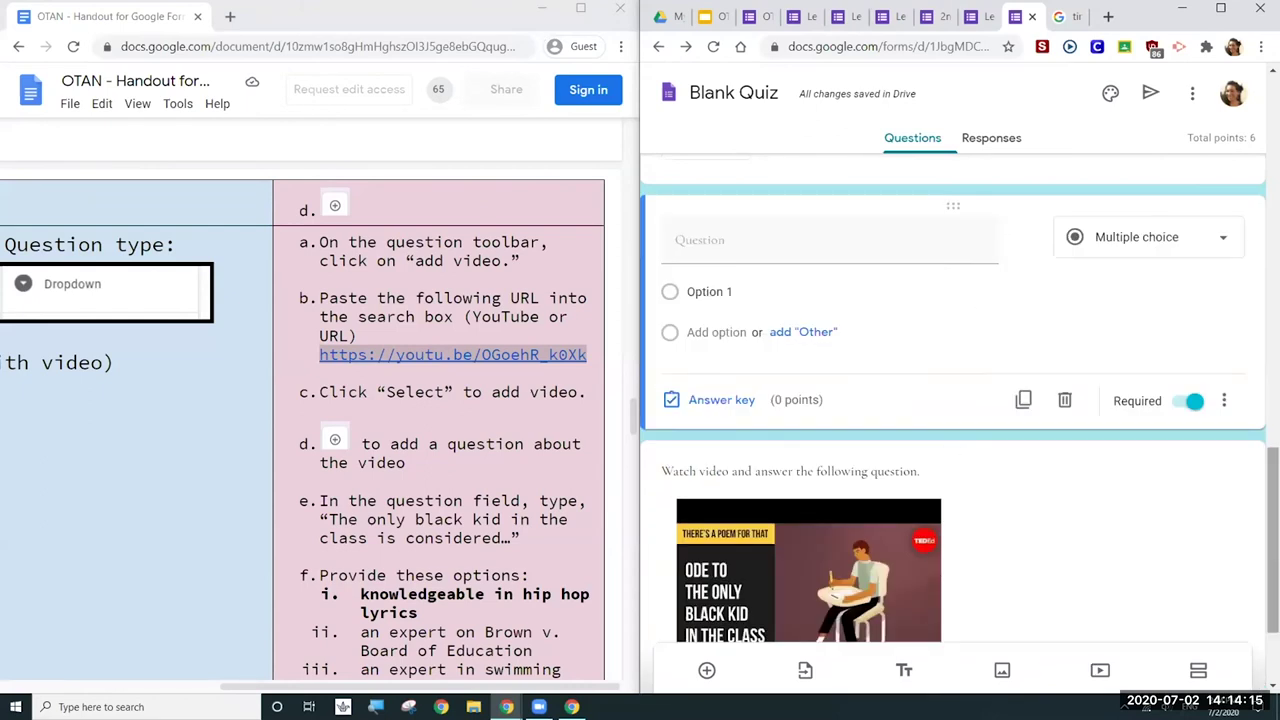
{"action": "scroll", "coordinate": [993, 609], "scroll_direction": "down", "scroll_amount": 2}
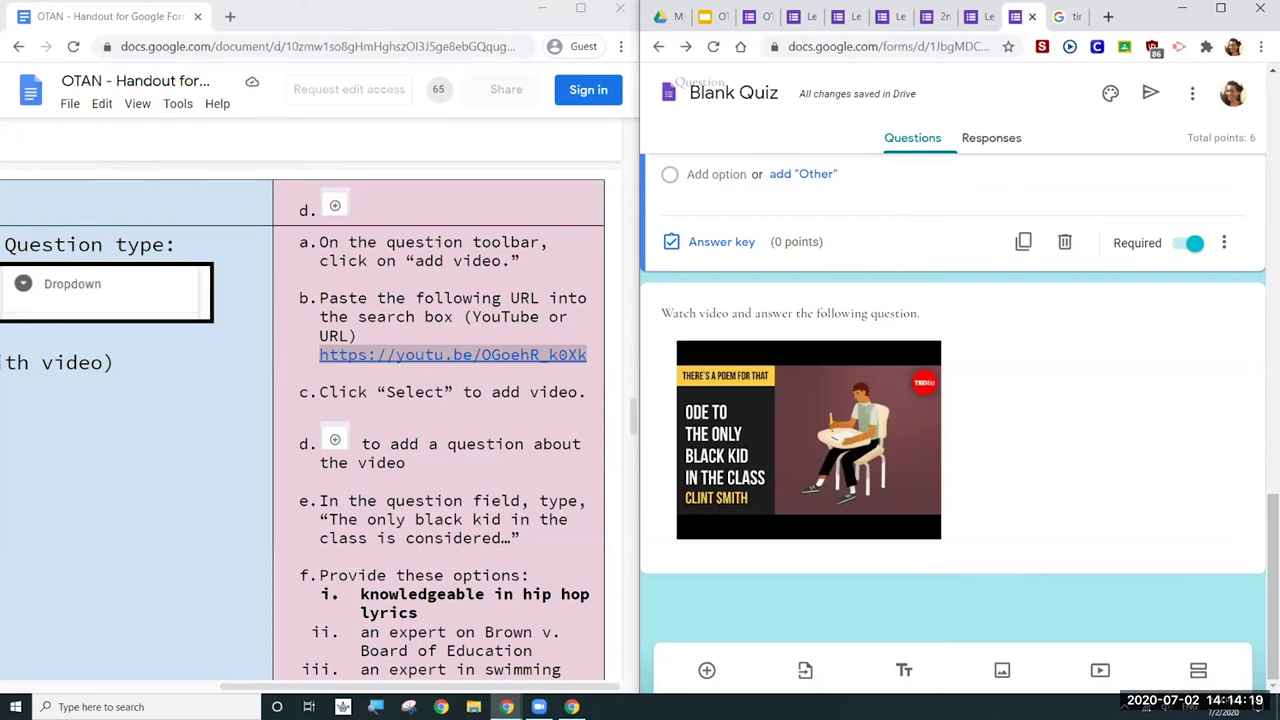
{"action": "left_click", "coordinate": [707, 670]}
{"action": "left_click_drag", "start_coordinate": [957, 293], "coordinate": [1127, 480]}
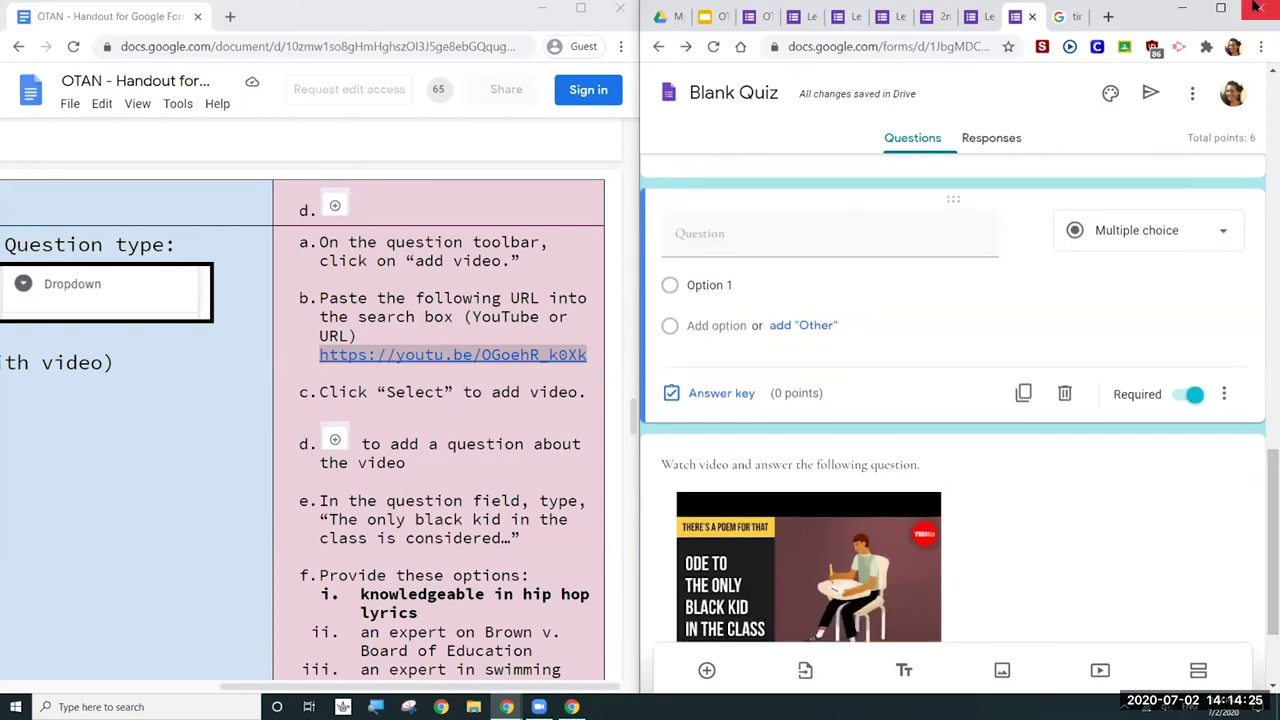
Step: Maximize the form window and retry moving the blank question below the video
{"action": "left_click", "coordinate": [1218, 9]}
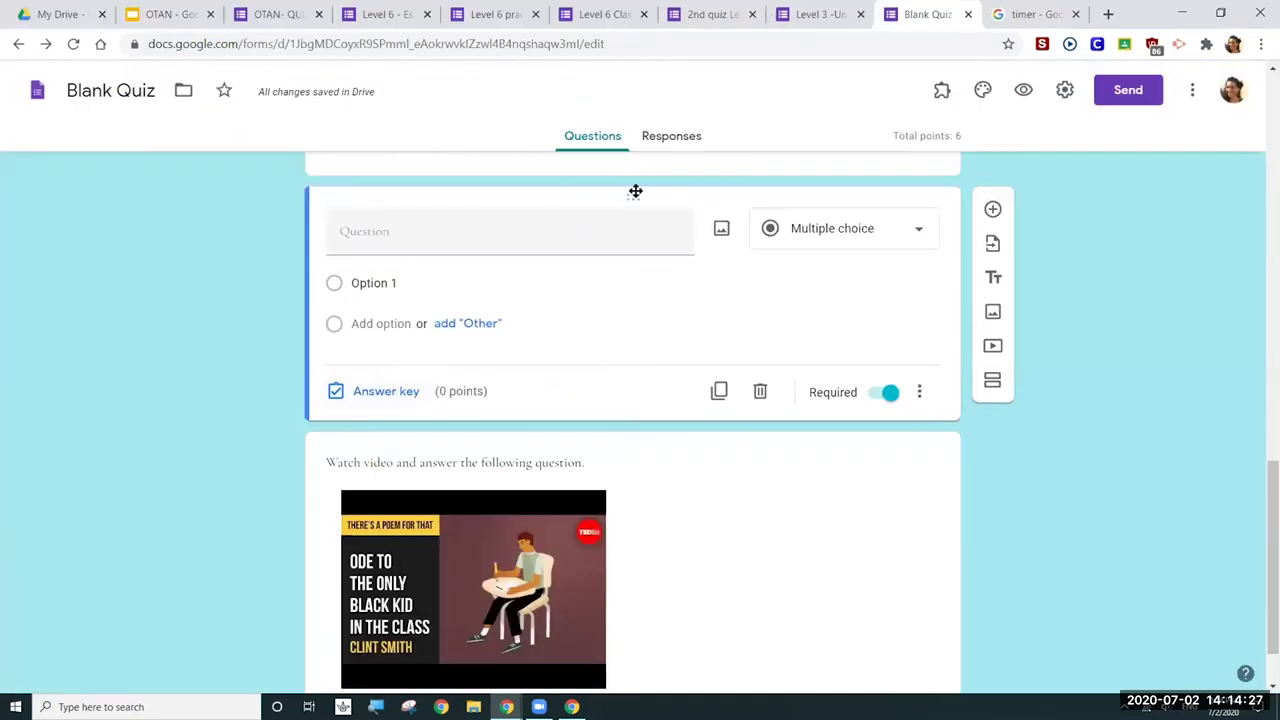
{"action": "left_click_drag", "start_coordinate": [635, 196], "coordinate": [604, 577]}
{"action": "left_click_drag", "start_coordinate": [635, 498], "coordinate": [635, 200]}
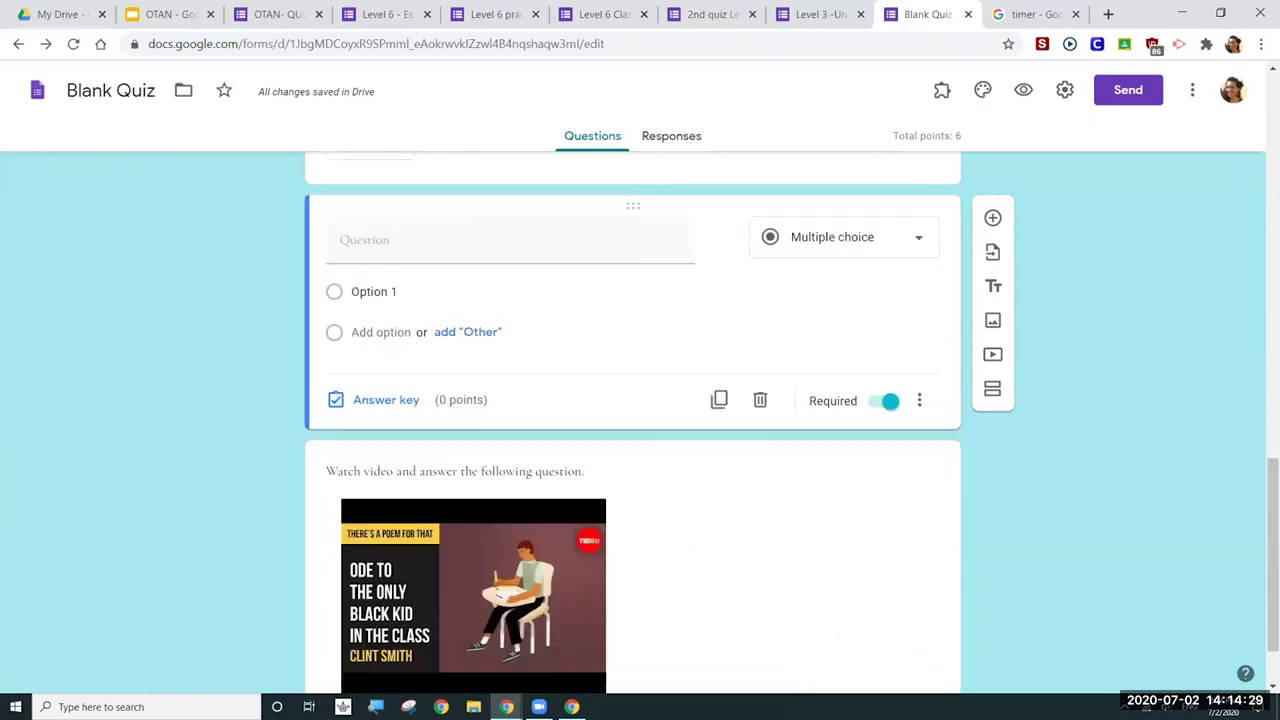
{"action": "scroll", "coordinate": [620, 172], "scroll_direction": "down", "scroll_amount": 1}
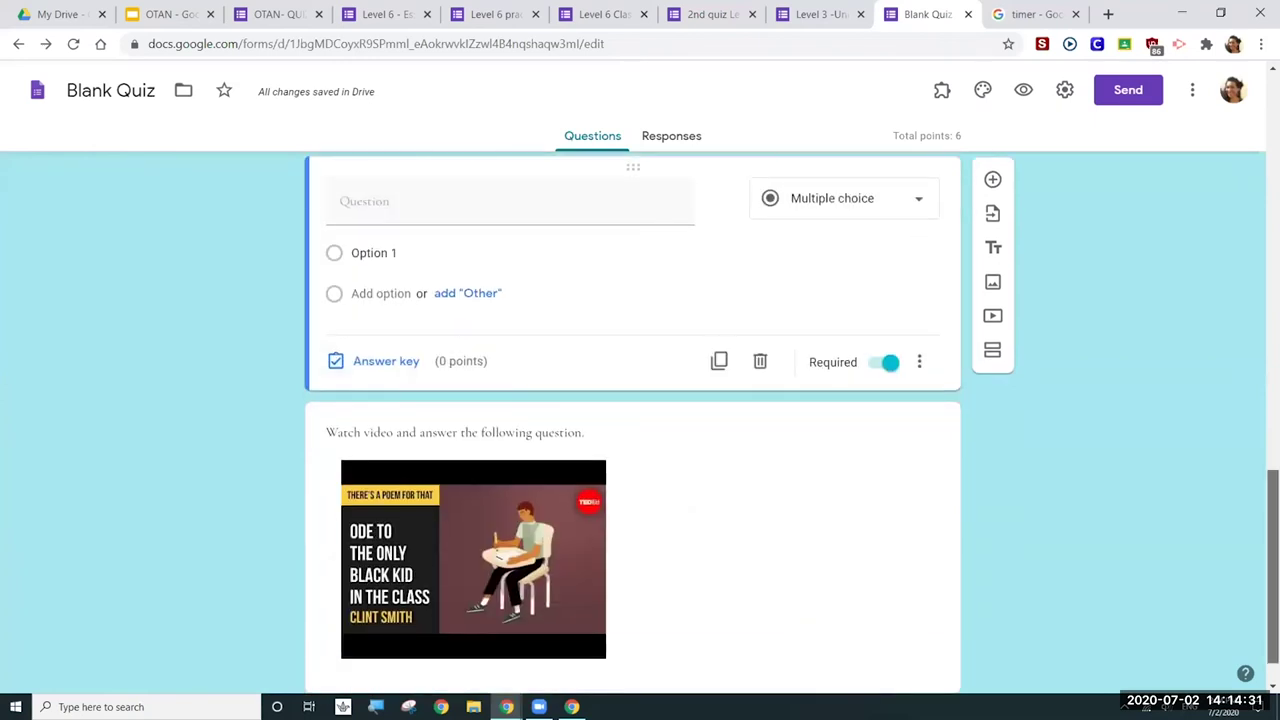
{"action": "left_click_drag", "start_coordinate": [620, 172], "coordinate": [632, 565]}
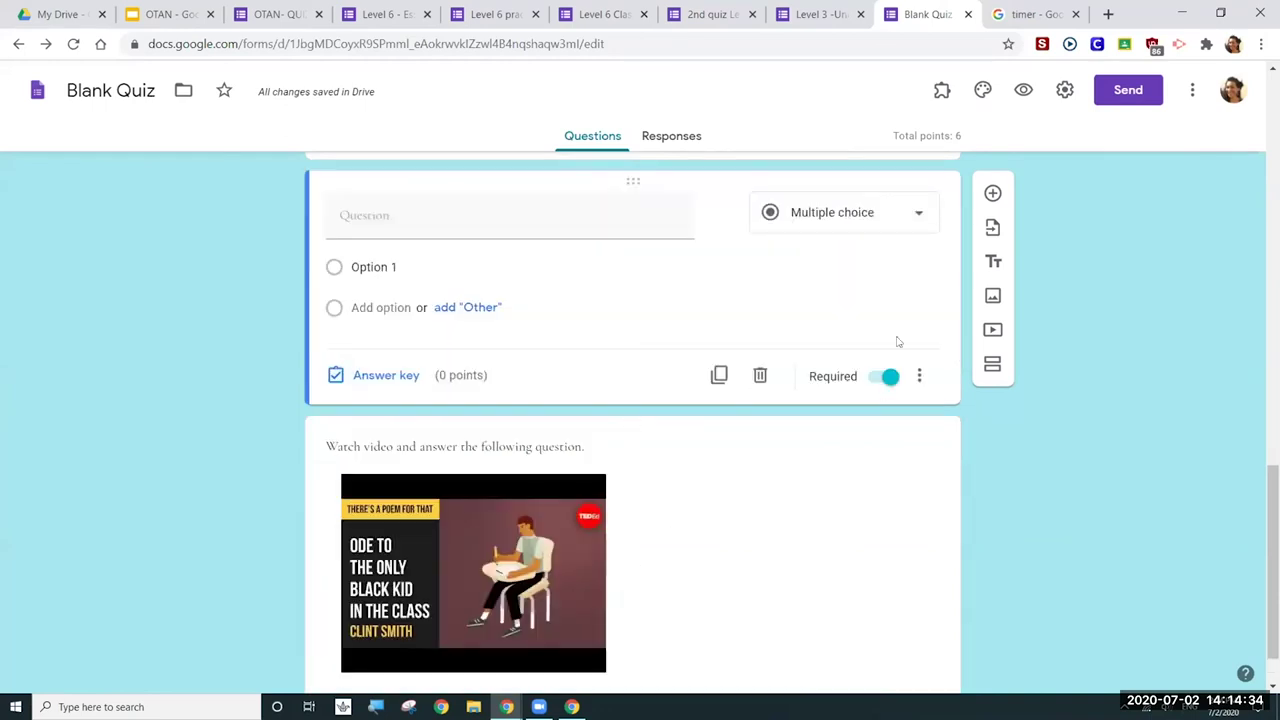
Step: Add a new question directly after the video and delete the blank question above the video
{"action": "left_click", "coordinate": [726, 577]}
{"action": "left_click", "coordinate": [992, 345]}
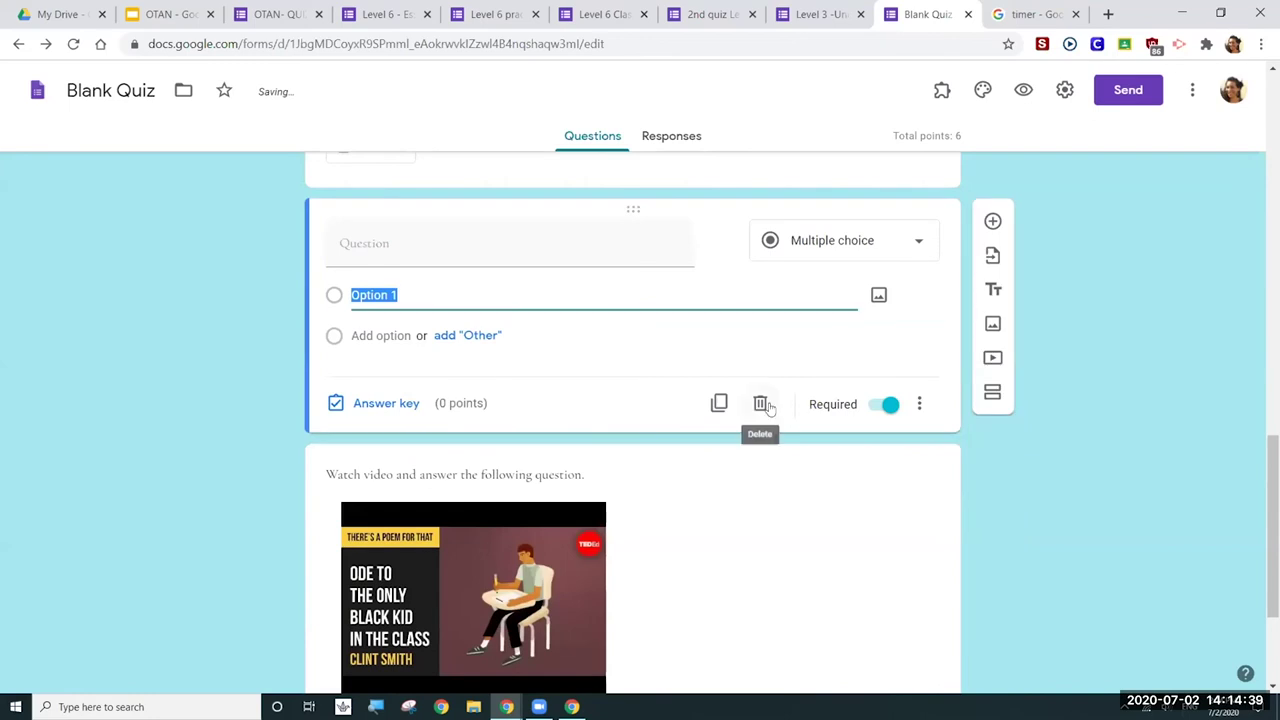
{"action": "left_click", "coordinate": [762, 404]}
{"action": "scroll", "coordinate": [1121, 610], "scroll_direction": "down", "scroll_amount": 3}
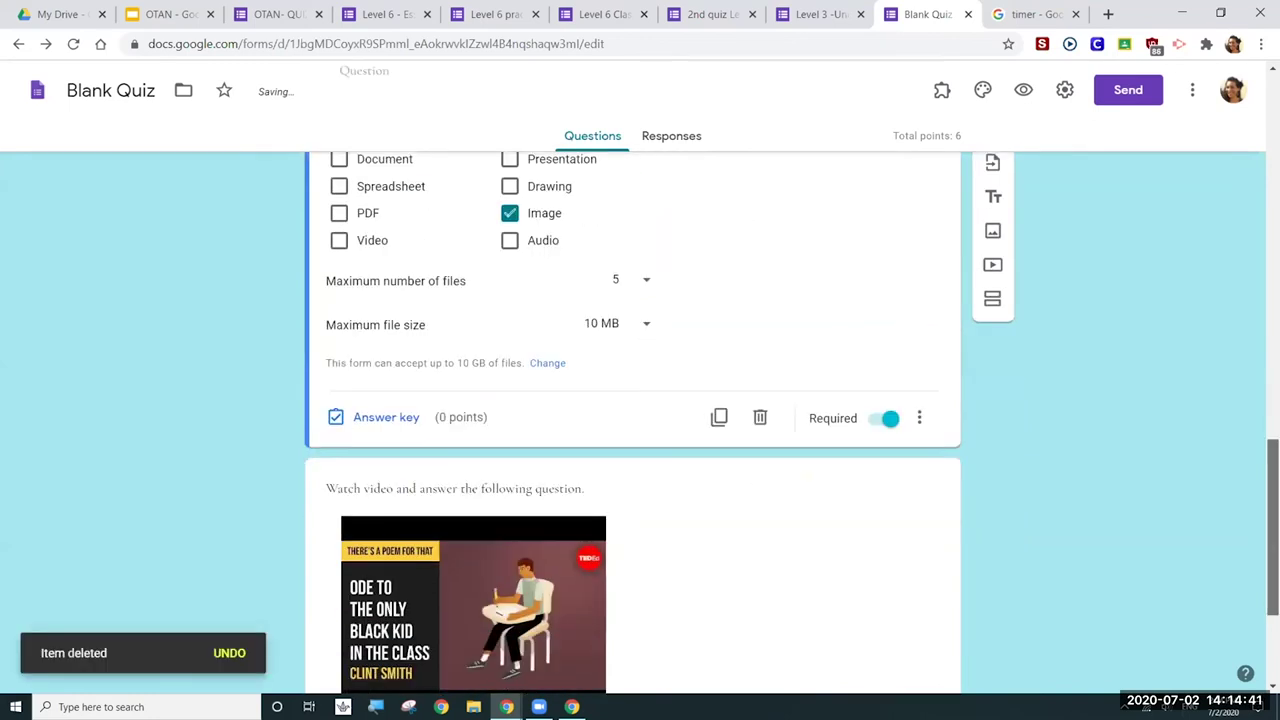
{"action": "left_click", "coordinate": [546, 589]}
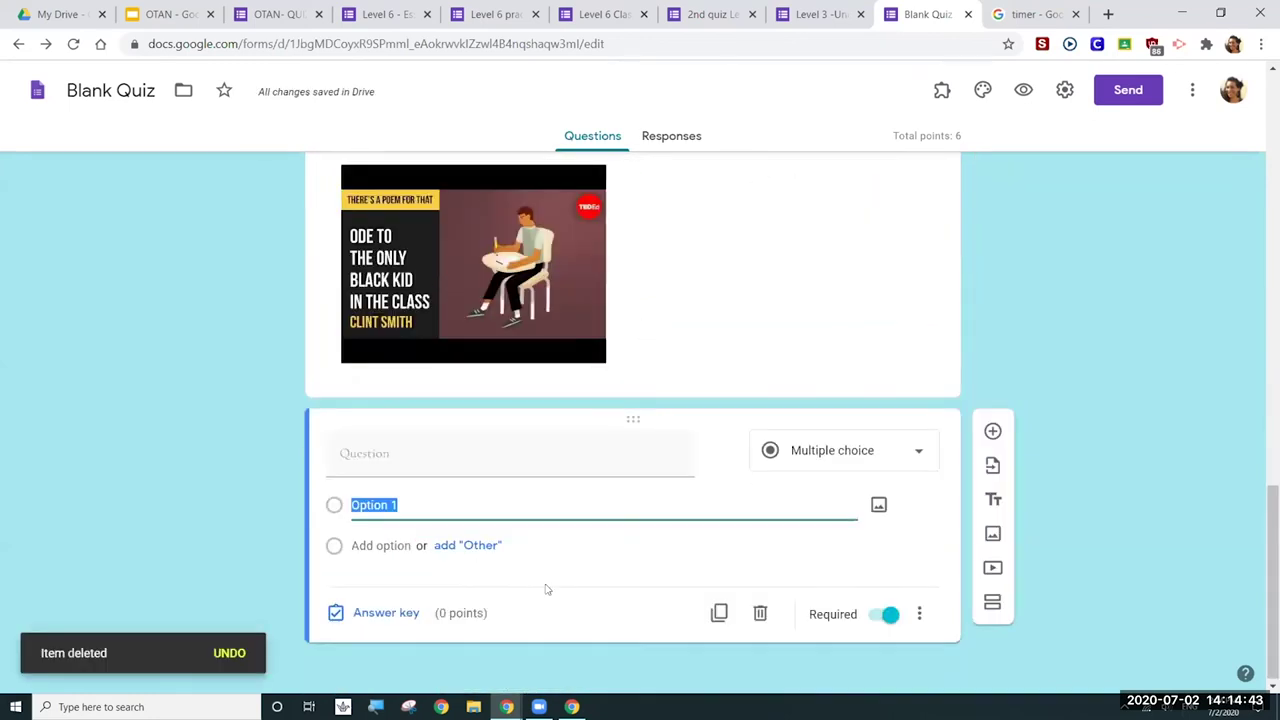
Step: Put the form window back beside the handout and set the new question's type to Dropdown
{"action": "key", "text": "super+Right"}
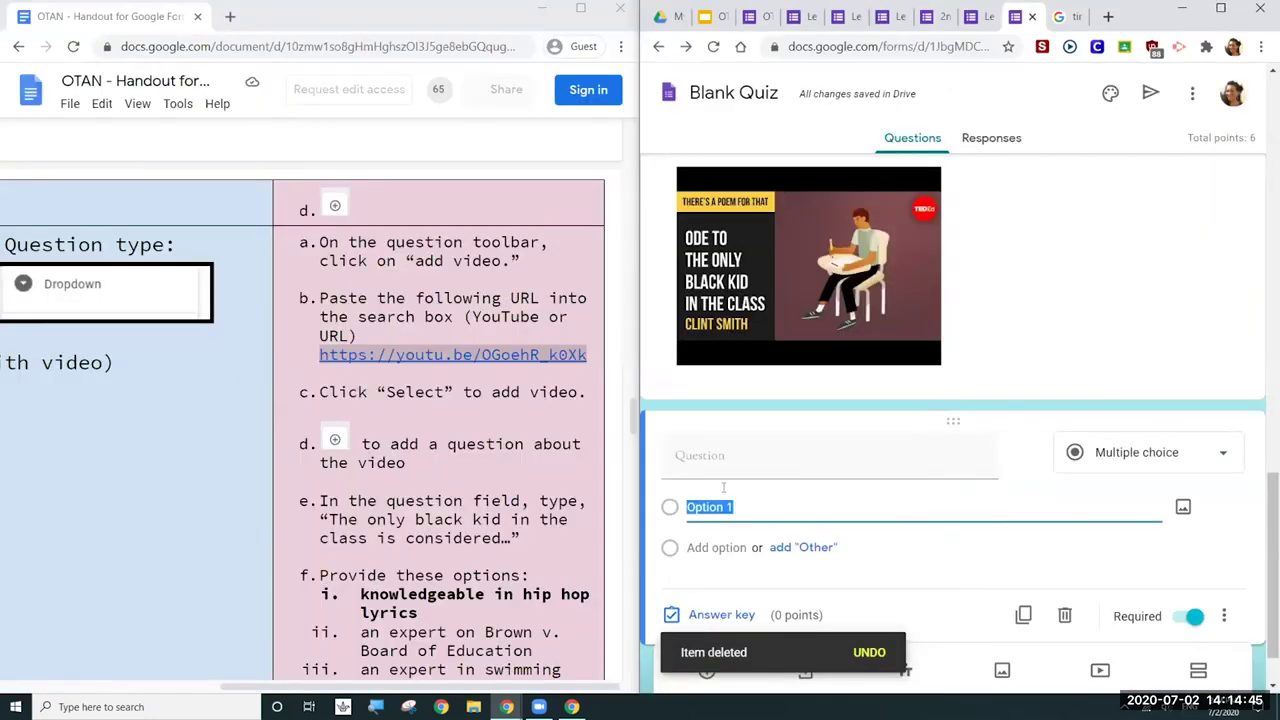
{"action": "left_click", "coordinate": [1130, 463]}
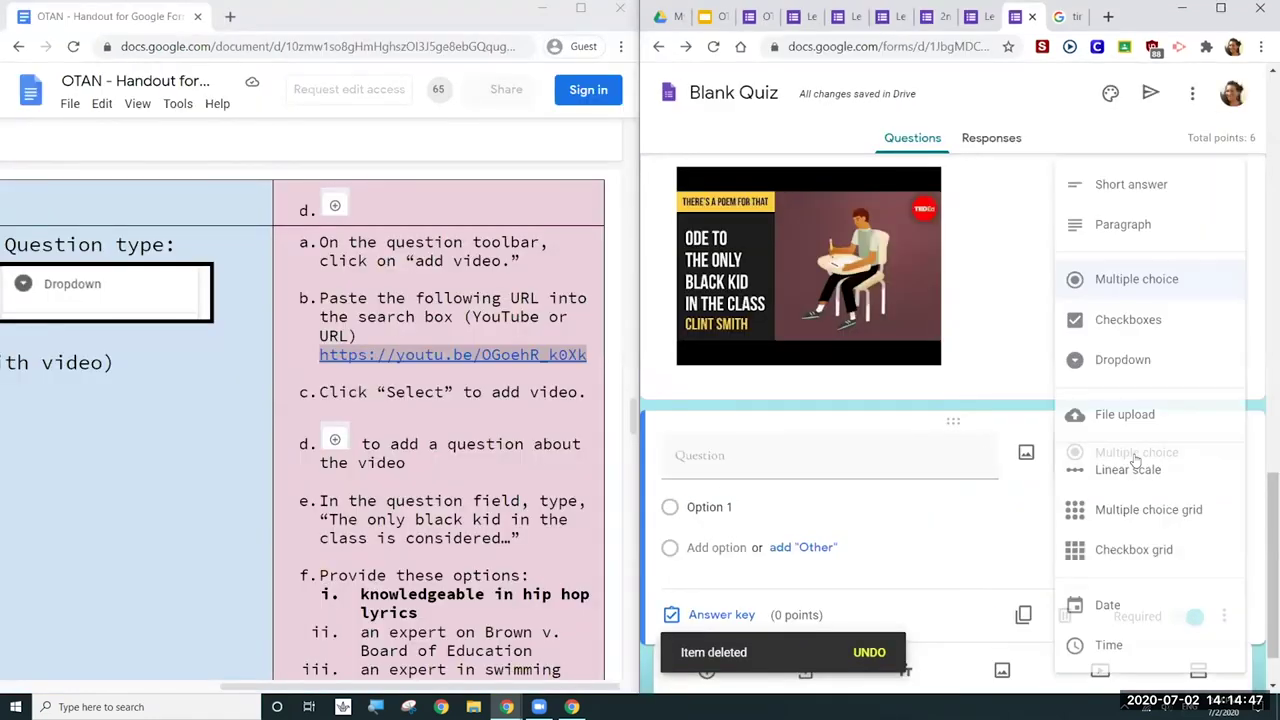
{"action": "left_click", "coordinate": [1138, 372]}
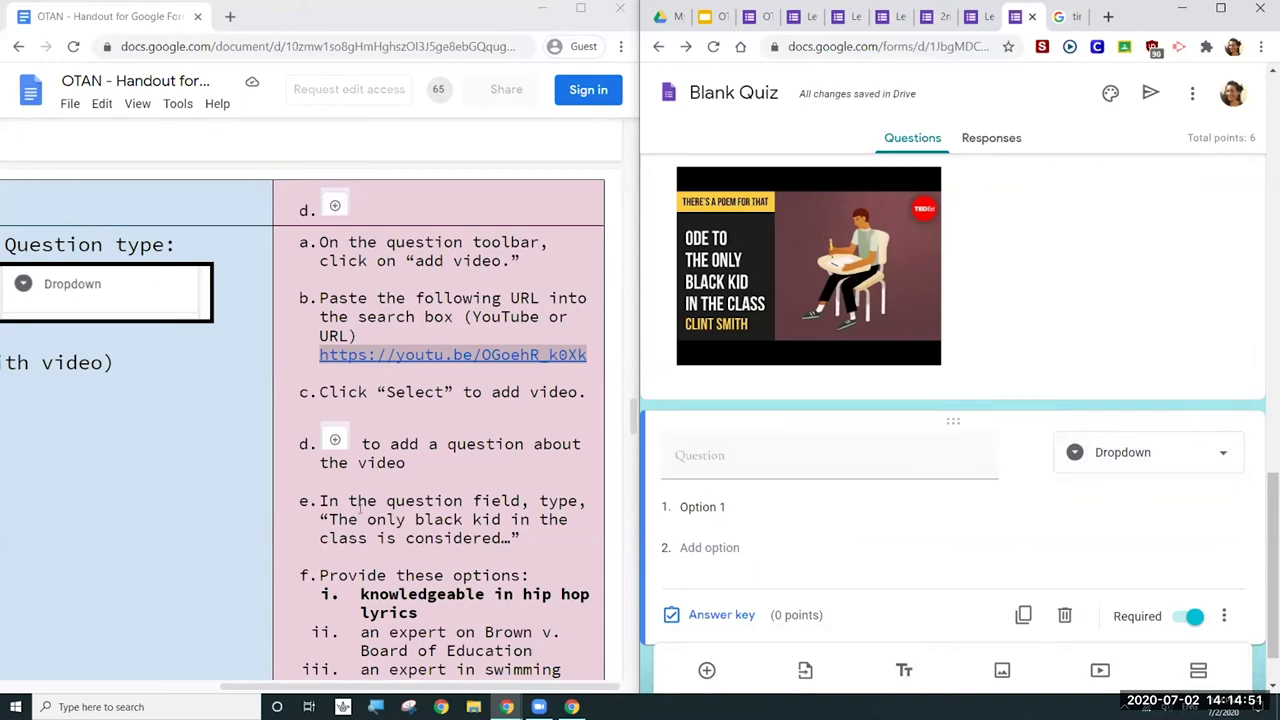
Step: Copy “The only black kid in the class is considered…” from the handout into the dropdown question's text
{"action": "left_click_drag", "start_coordinate": [321, 518], "coordinate": [523, 543]}
{"action": "key", "text": "ctrl+c"}
{"action": "left_click", "coordinate": [740, 462]}
{"action": "key", "text": "ctrl+v"}
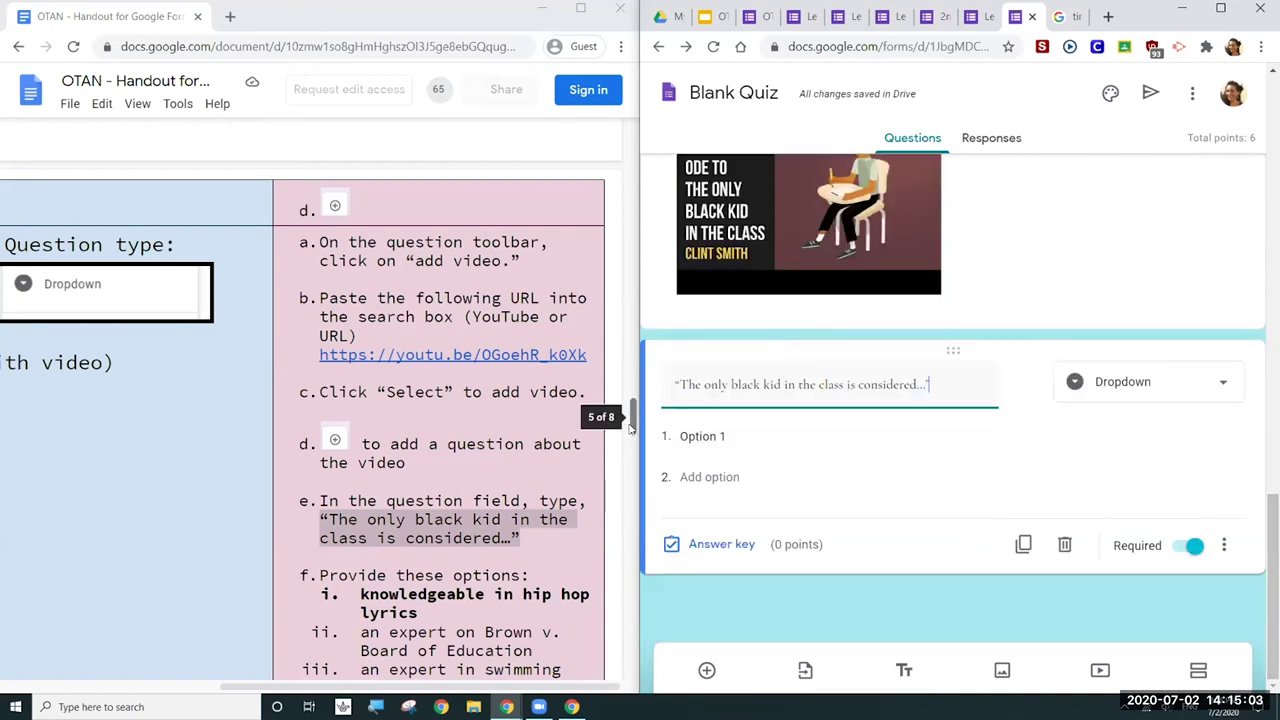
Step: Copy the handout's options: knowledgeable in hip hop lyrics, an expert on Brown v. Board of Education, an expert in swimming sports
{"action": "left_click_drag", "start_coordinate": [632, 425], "coordinate": [632, 442]}
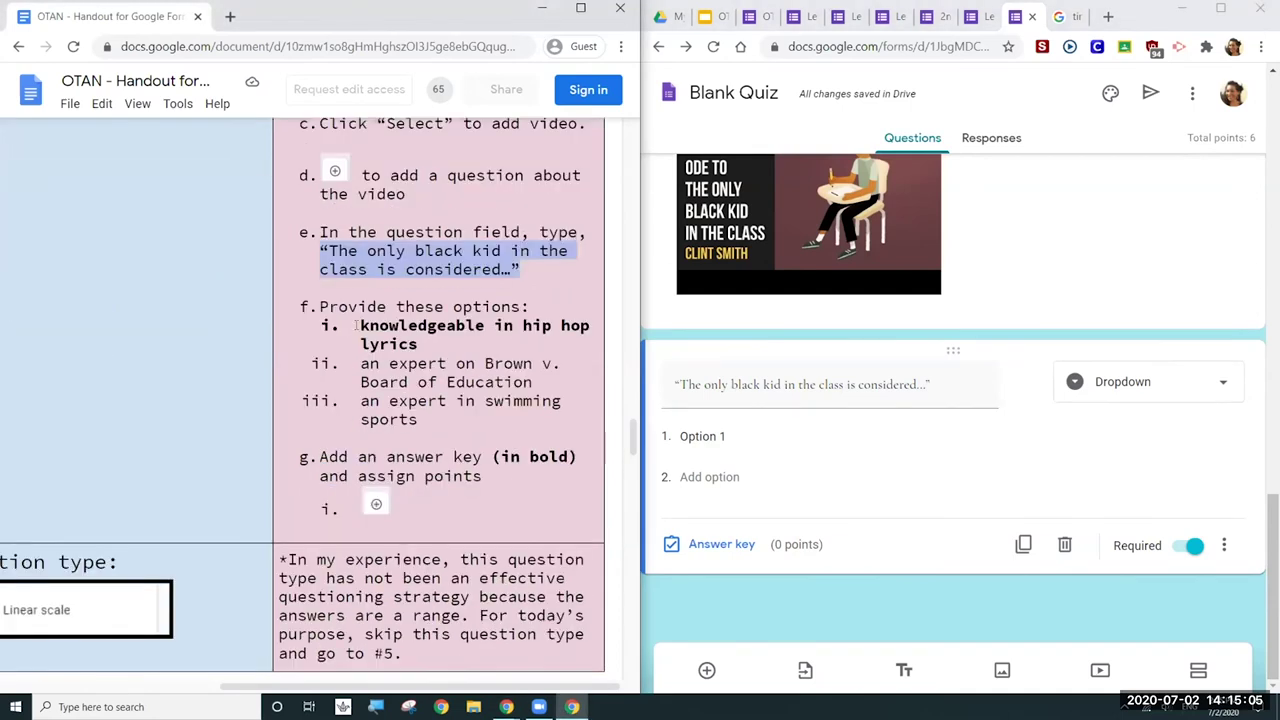
{"action": "left_click_drag", "start_coordinate": [358, 321], "coordinate": [428, 418]}
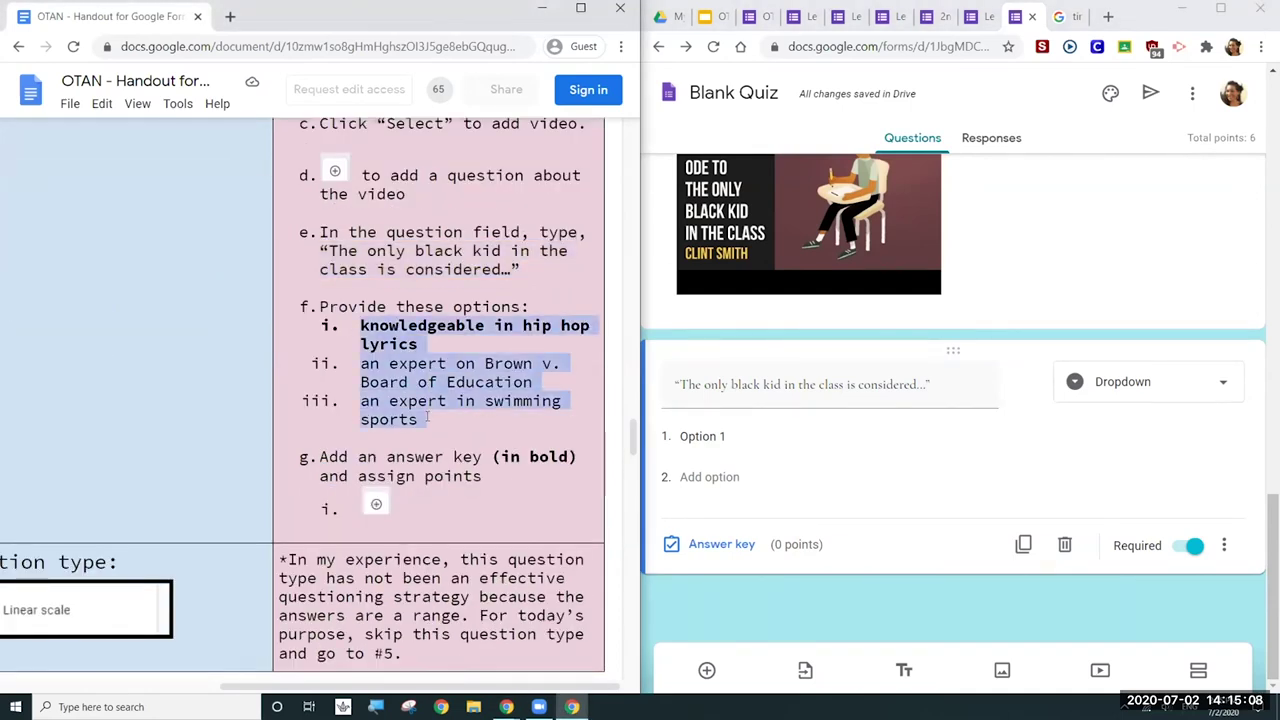
{"action": "left_click", "coordinate": [716, 436]}
{"action": "key", "text": "ctrl+v"}
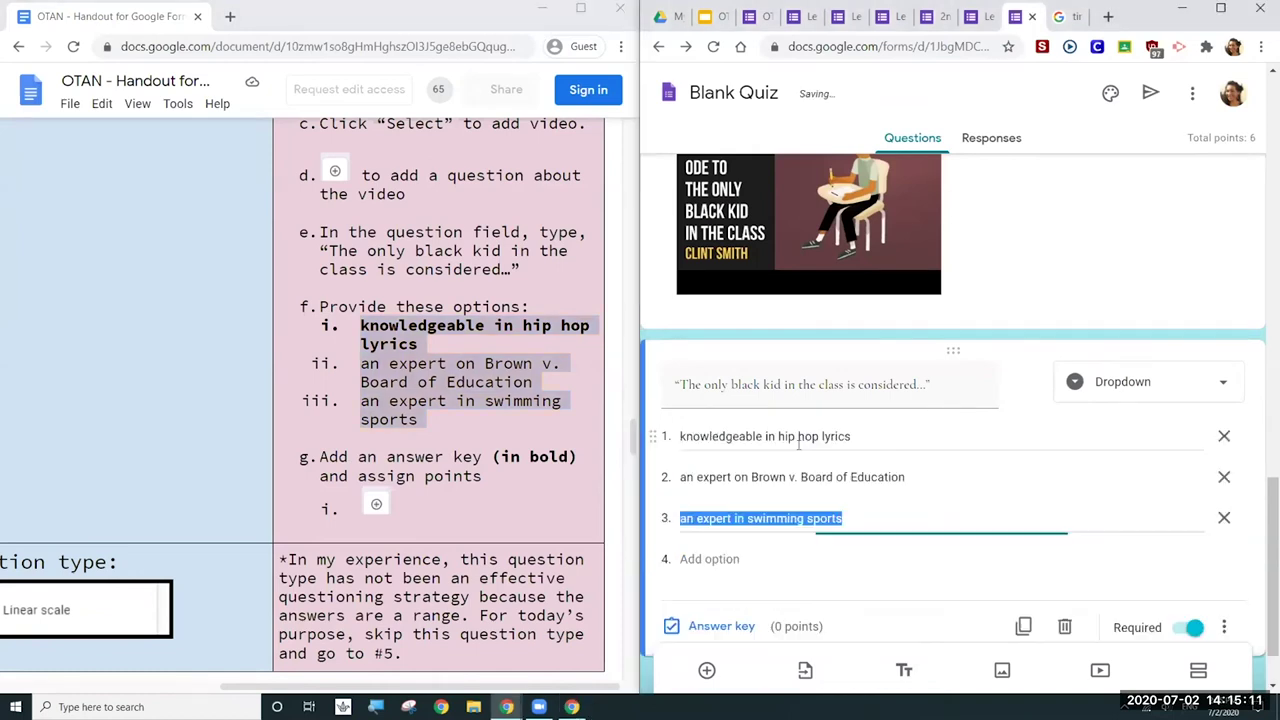
{"action": "left_click", "coordinate": [909, 478]}
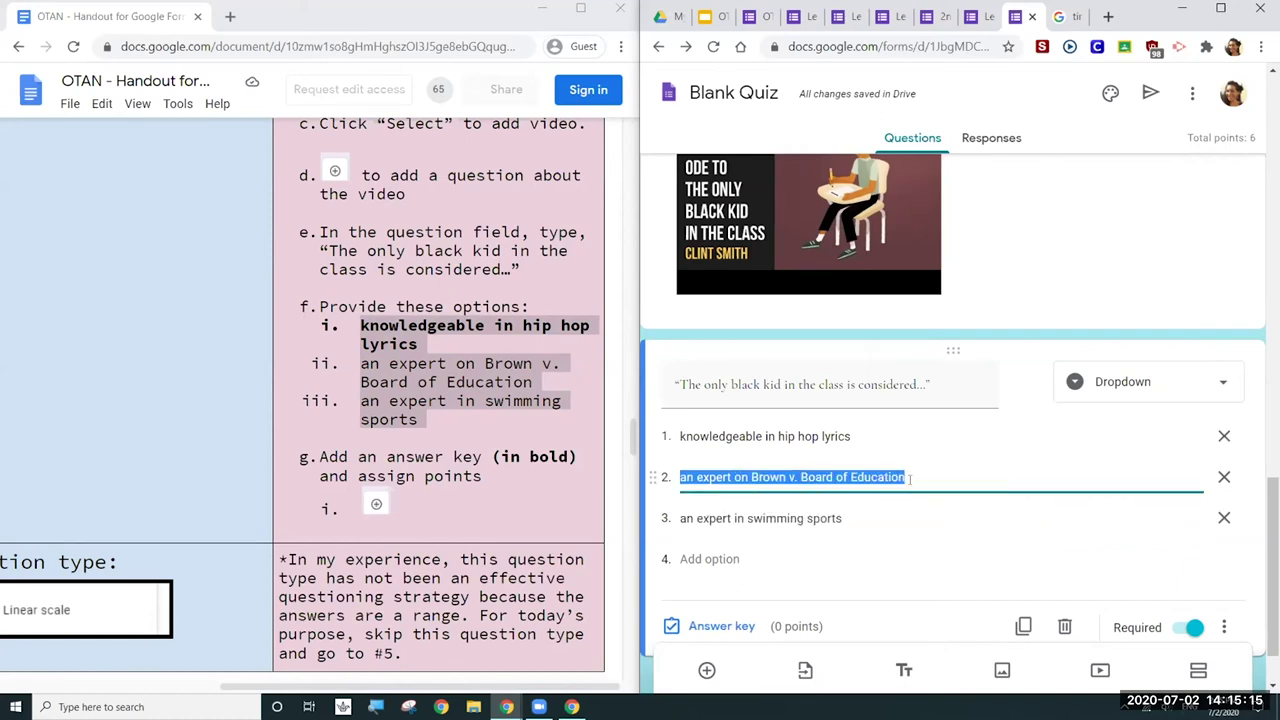
{"action": "left_click", "coordinate": [757, 565]}
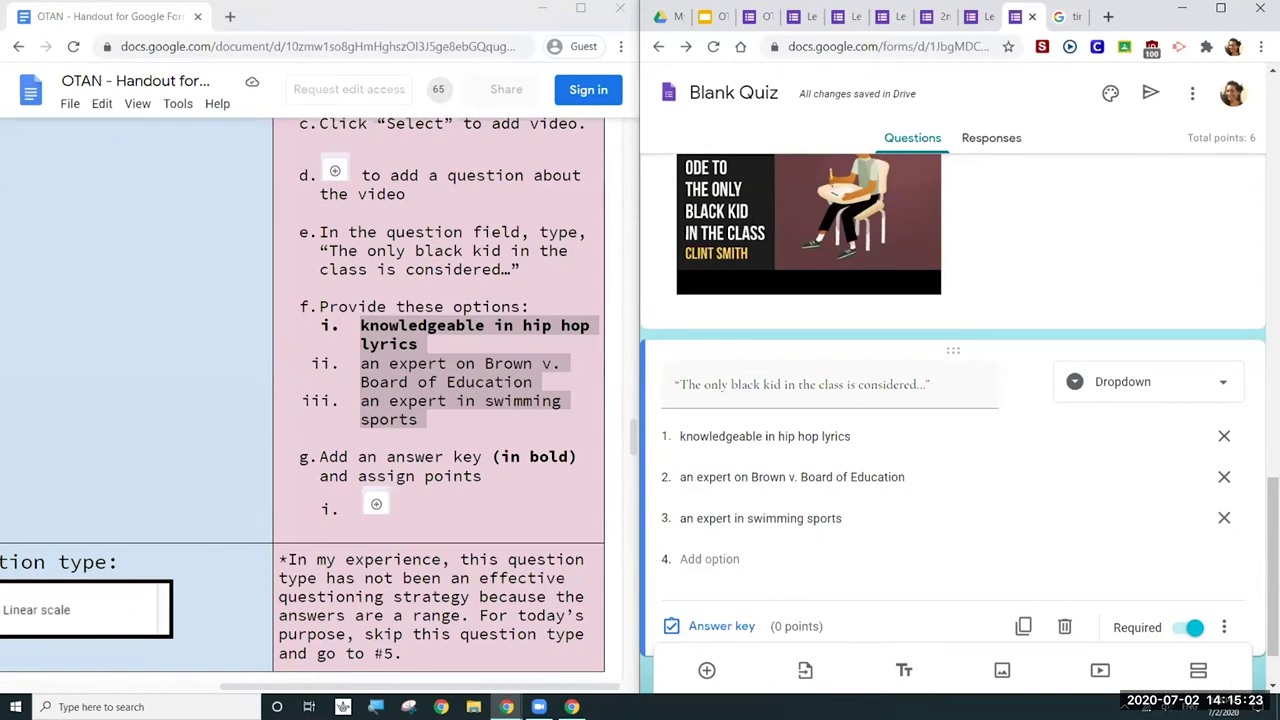
Step: Mark "knowledgeable in hip hop lyrics" as the correct answer in the answer key and assign it 2 points
{"action": "scroll", "coordinate": [1270, 560], "scroll_direction": "down", "scroll_amount": 1}
{"action": "left_click", "coordinate": [737, 543]}
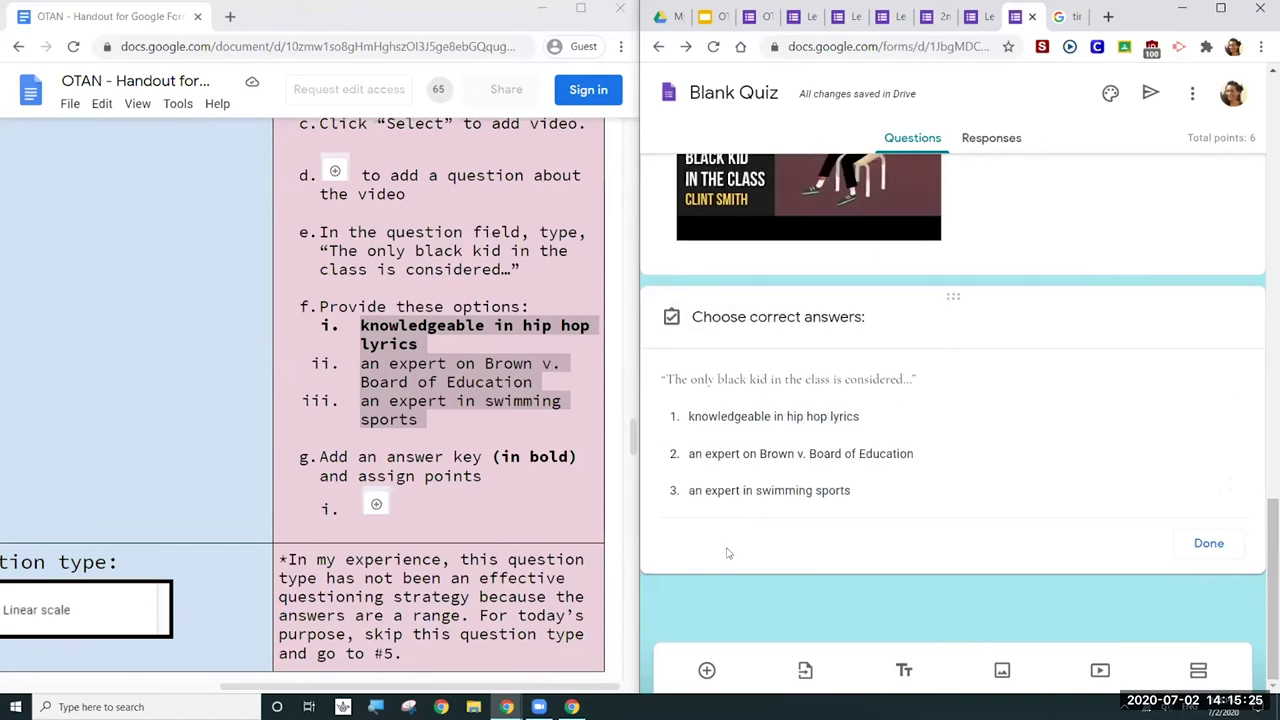
{"action": "left_click", "coordinate": [765, 397]}
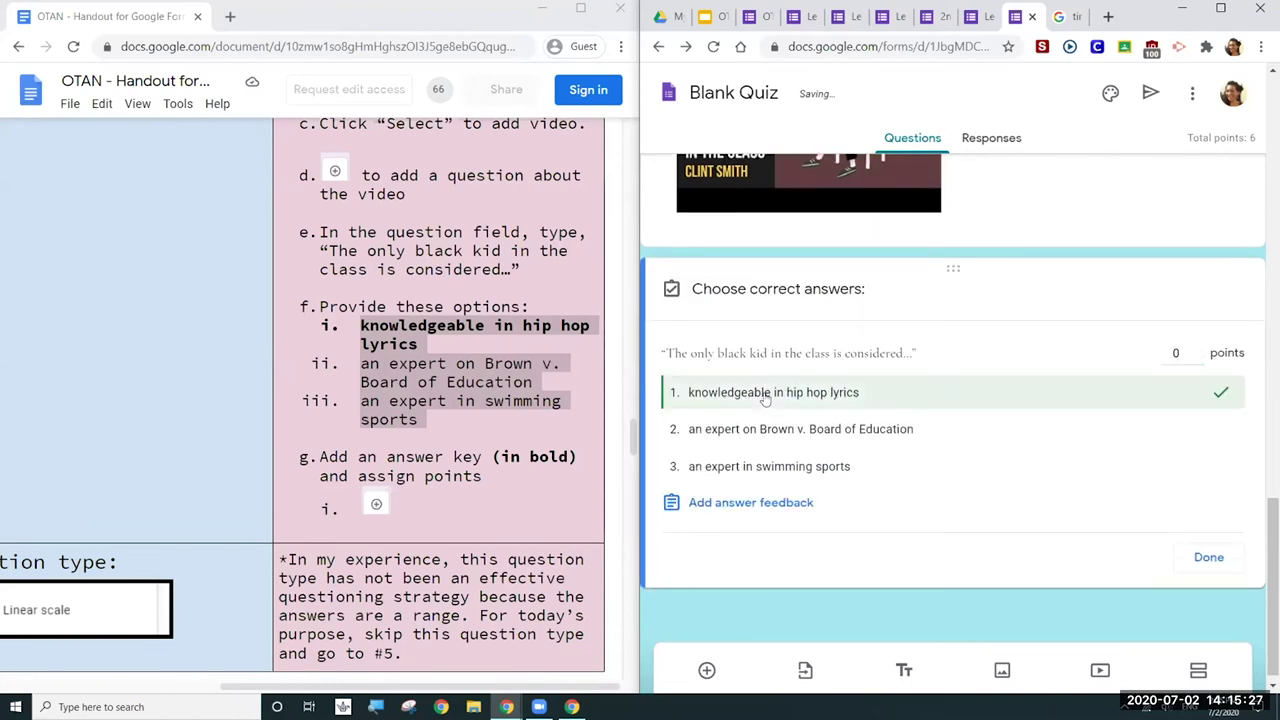
{"action": "left_click", "coordinate": [1197, 349]}
{"action": "left_click", "coordinate": [1197, 349]}
{"action": "left_click", "coordinate": [1216, 566]}
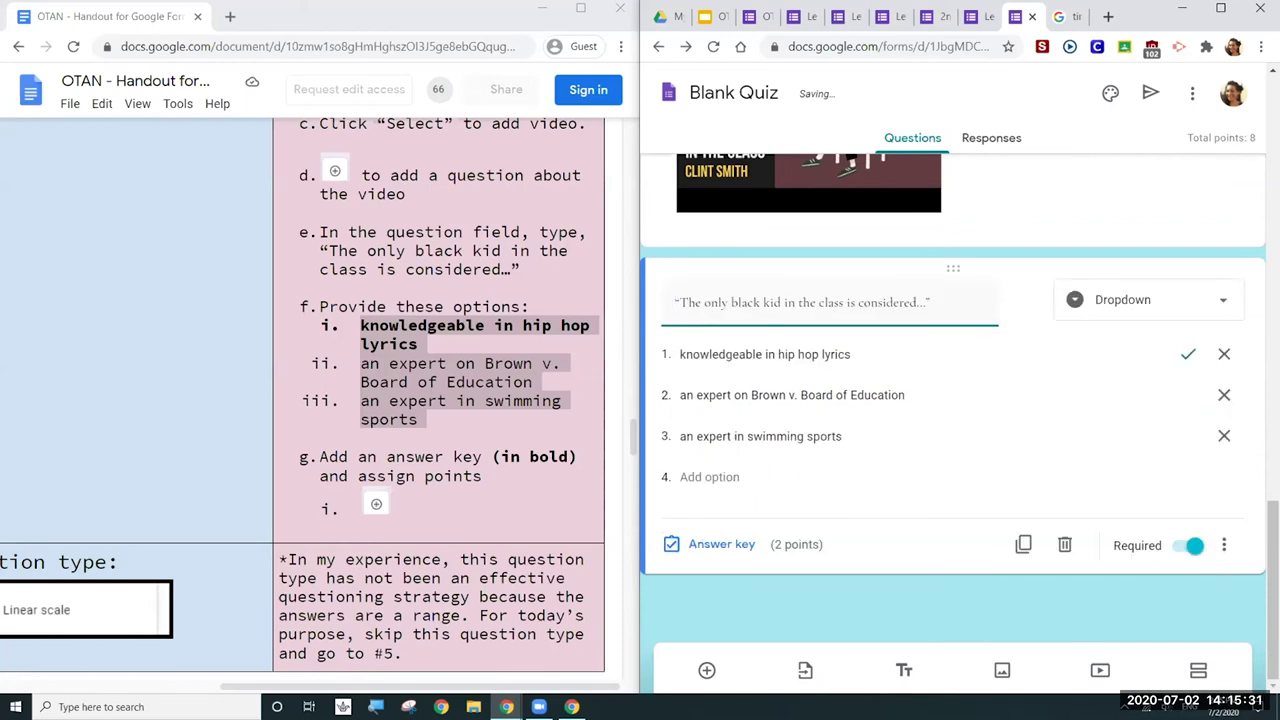
Step: Preview the quiz from its header through the video and dropdown question, and close the preview
{"action": "scroll", "coordinate": [1086, 400], "scroll_direction": "up", "scroll_amount": 3}
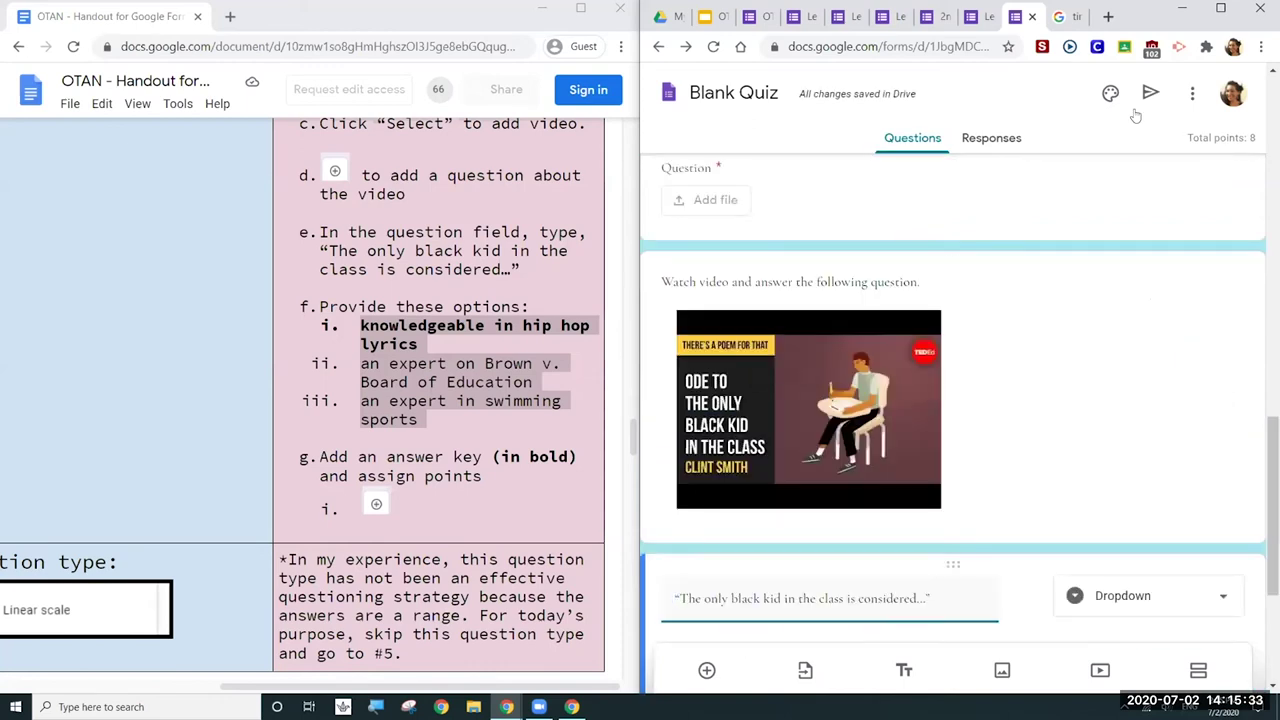
{"action": "left_click", "coordinate": [1191, 93]}
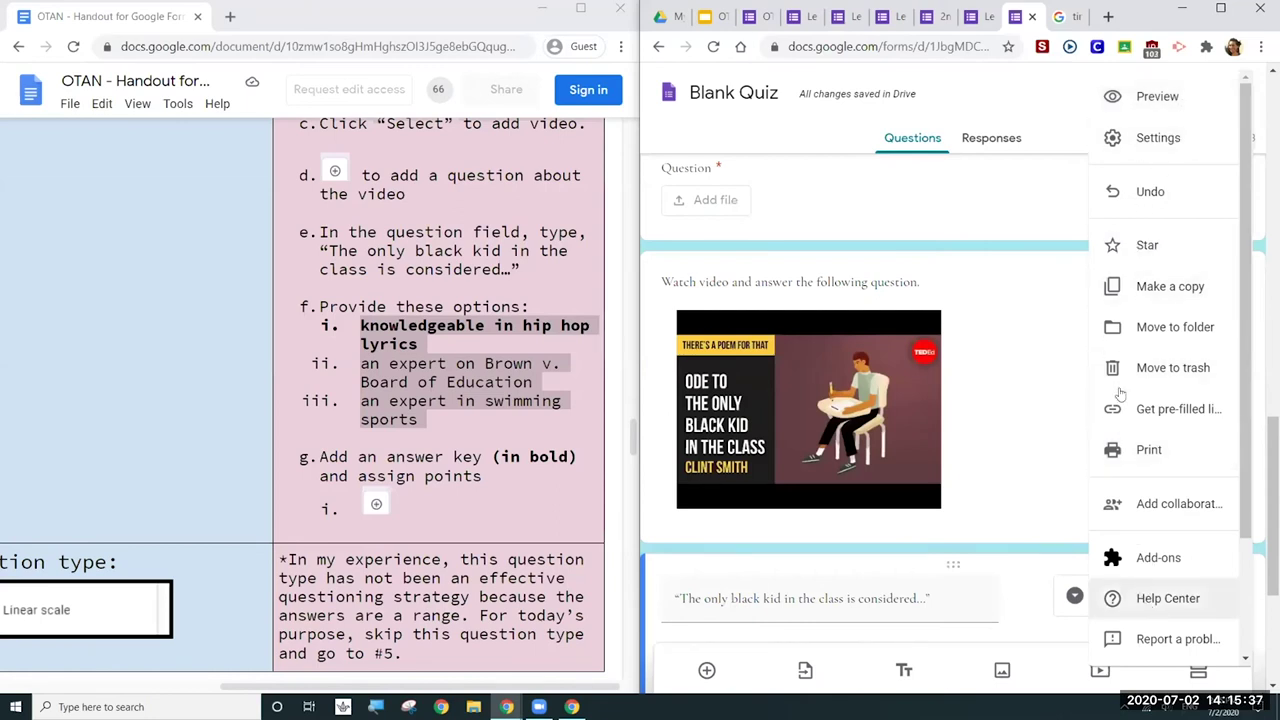
{"action": "left_click", "coordinate": [1182, 108]}
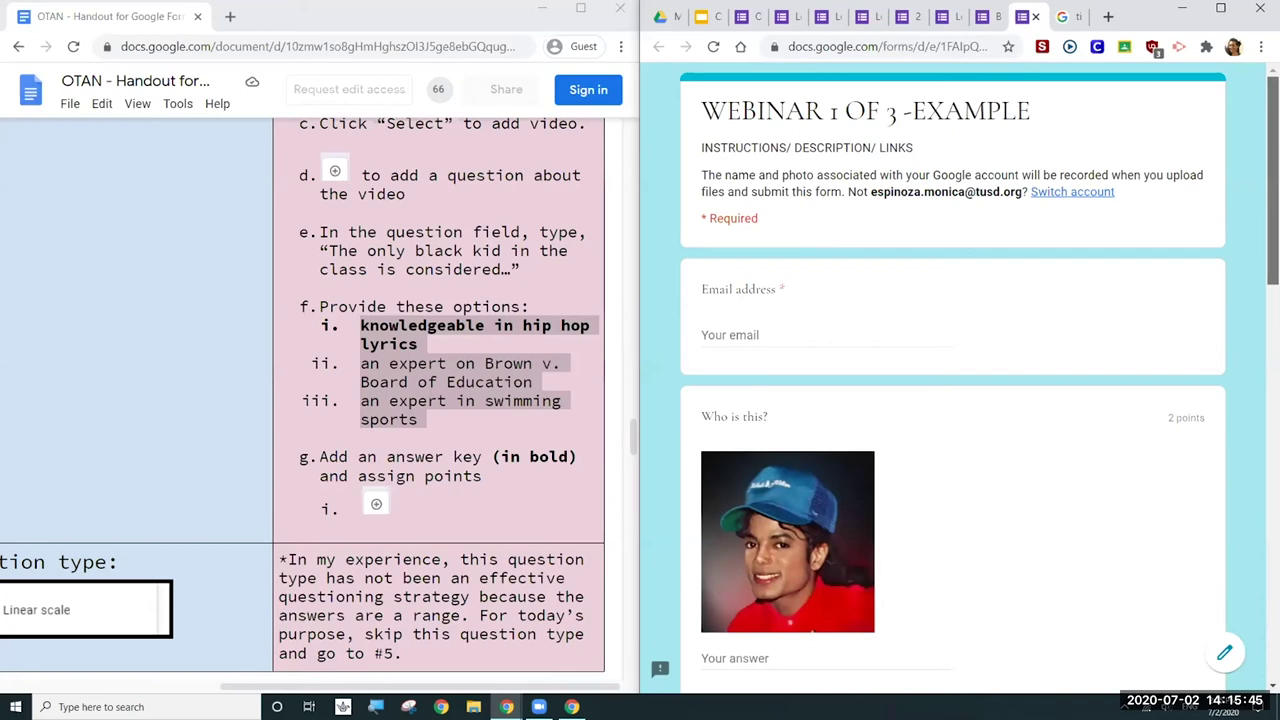
{"action": "scroll", "coordinate": [952, 380], "scroll_direction": "down", "scroll_amount": 4}
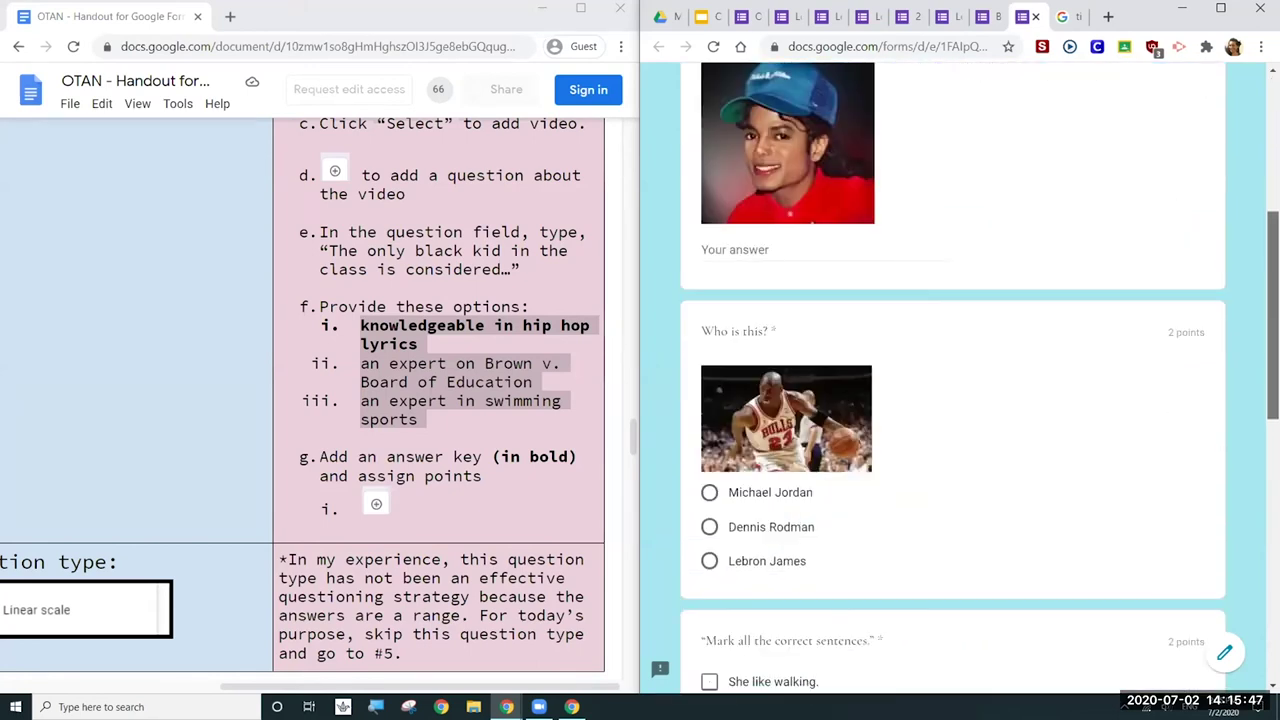
{"action": "scroll", "coordinate": [952, 380], "scroll_direction": "down", "scroll_amount": 5}
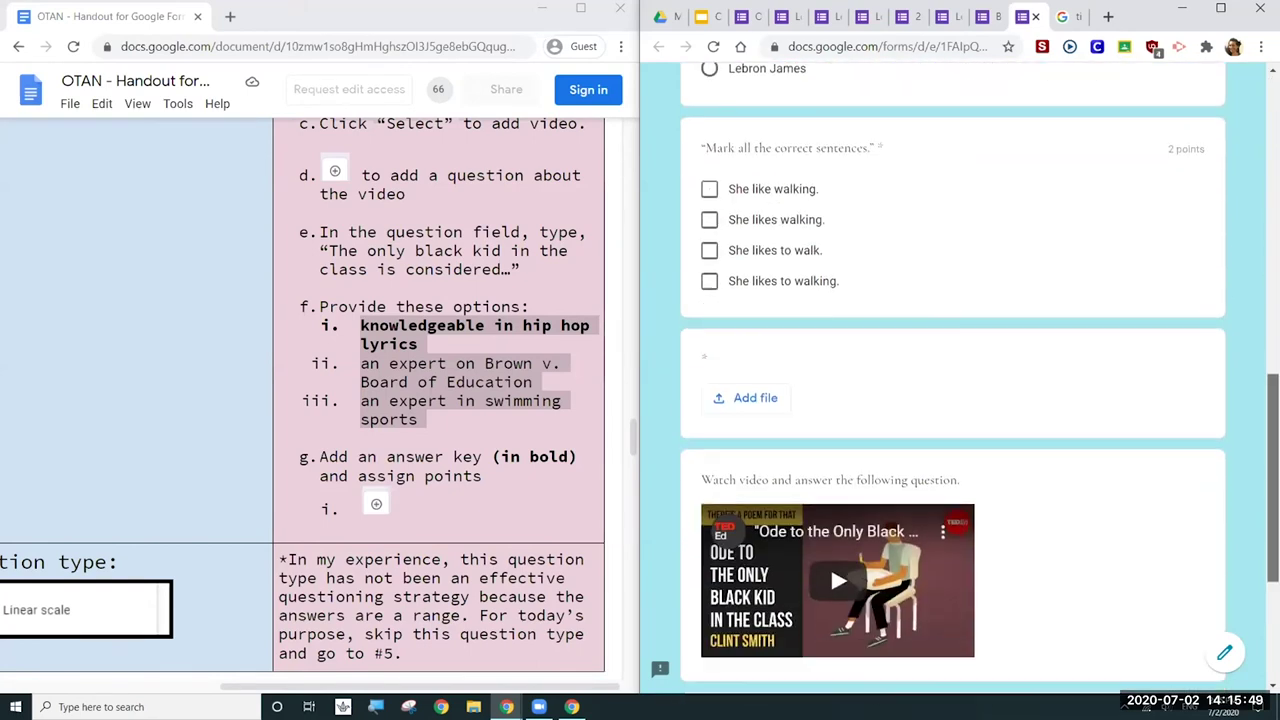
{"action": "scroll", "coordinate": [1105, 187], "scroll_direction": "down", "scroll_amount": 3}
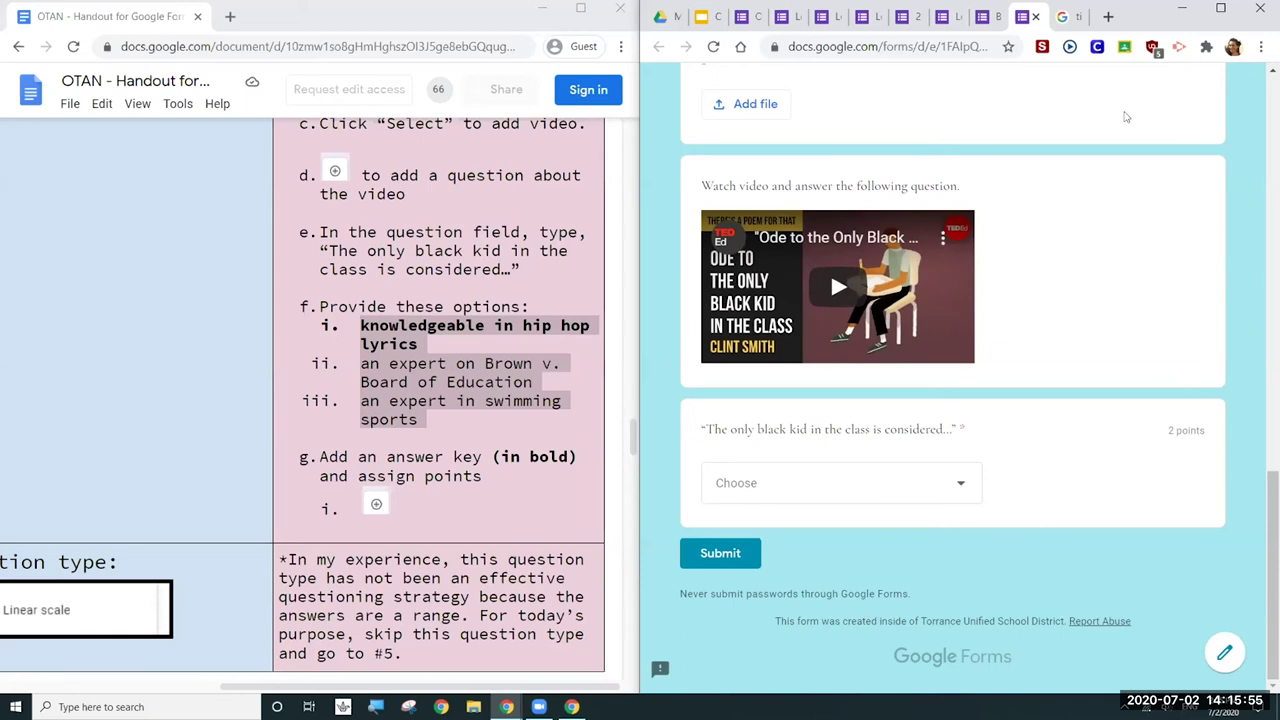
{"action": "left_click", "coordinate": [1037, 17]}
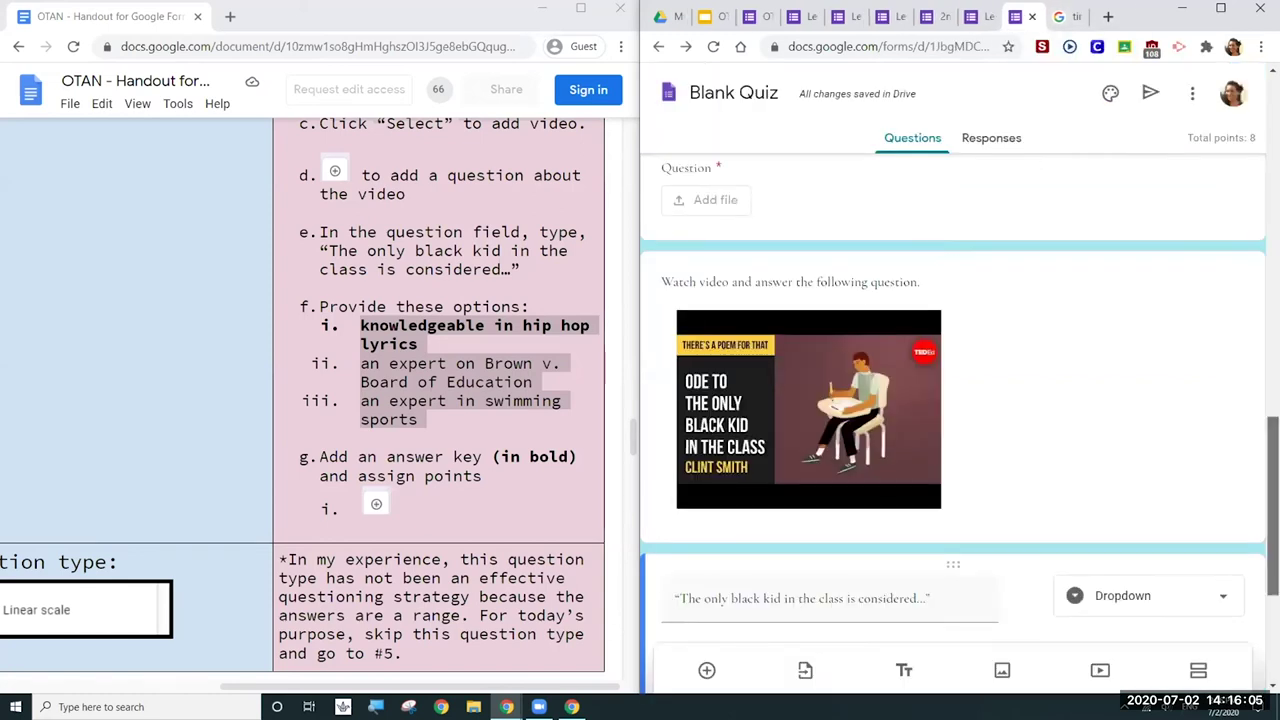
Step: Return to the end of the form and go back in the handout to the "Which equation equals 5?" Dropdown exercise
{"action": "scroll", "coordinate": [870, 604], "scroll_direction": "down", "scroll_amount": 3}
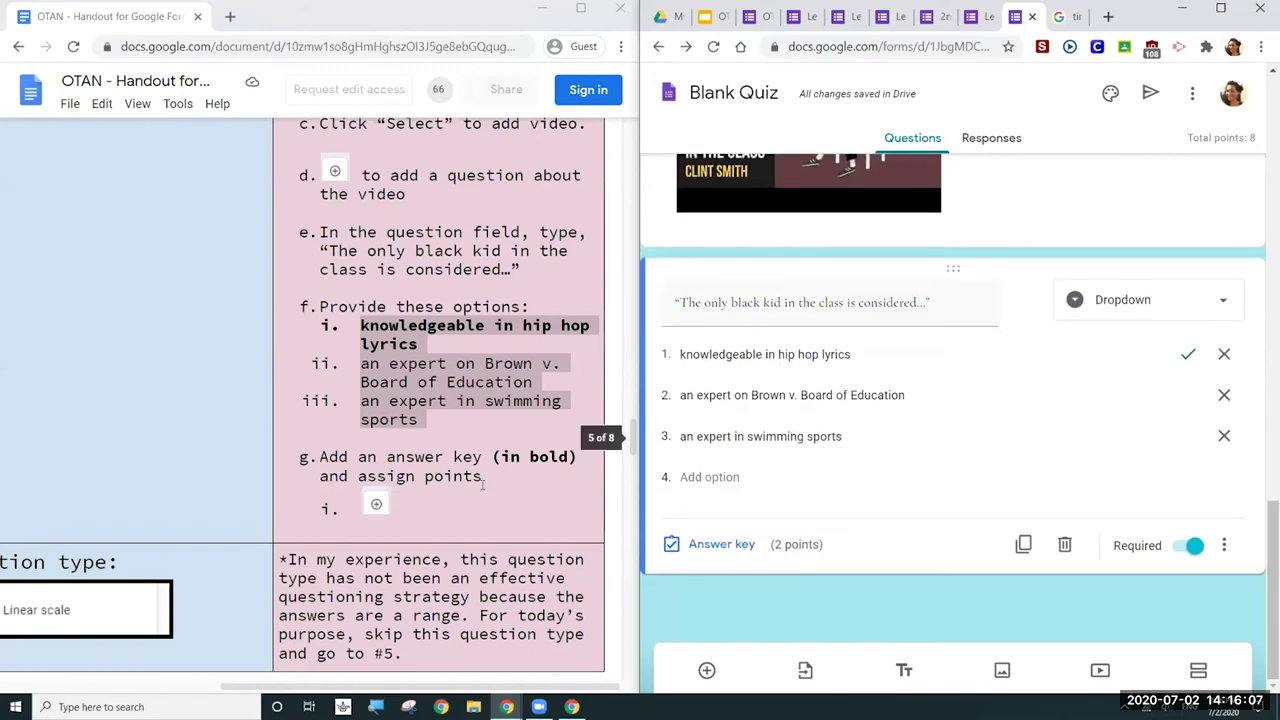
{"action": "left_click", "coordinate": [630, 428]}
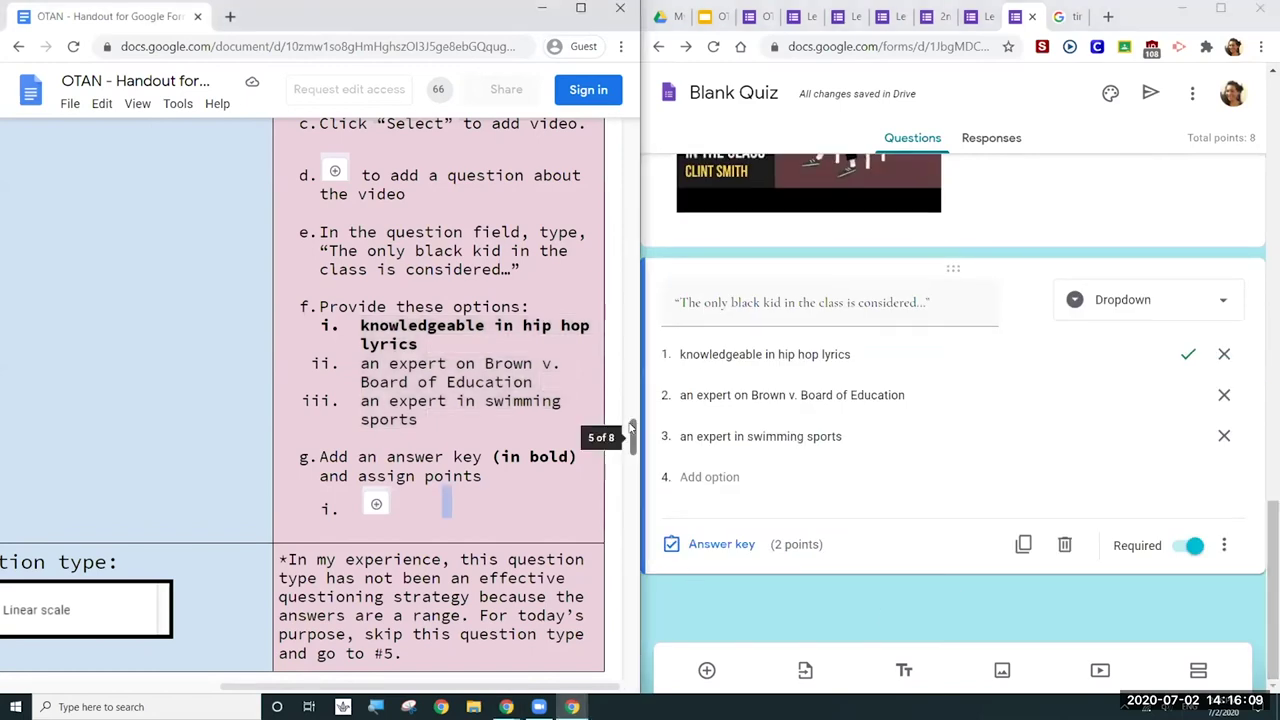
{"action": "scroll", "coordinate": [630, 430], "scroll_direction": "up", "scroll_amount": 1}
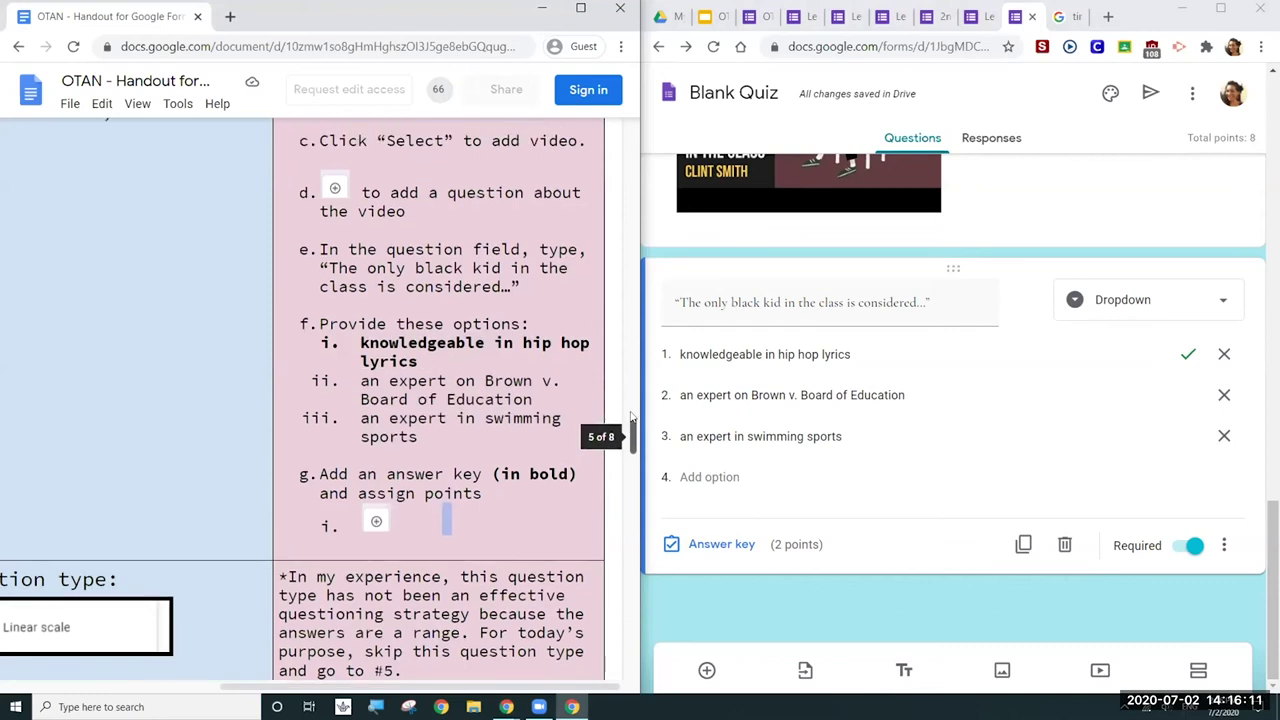
{"action": "scroll", "coordinate": [643, 378], "scroll_direction": "up", "scroll_amount": 5}
{"action": "scroll", "coordinate": [646, 374], "scroll_direction": "up", "scroll_amount": 1}
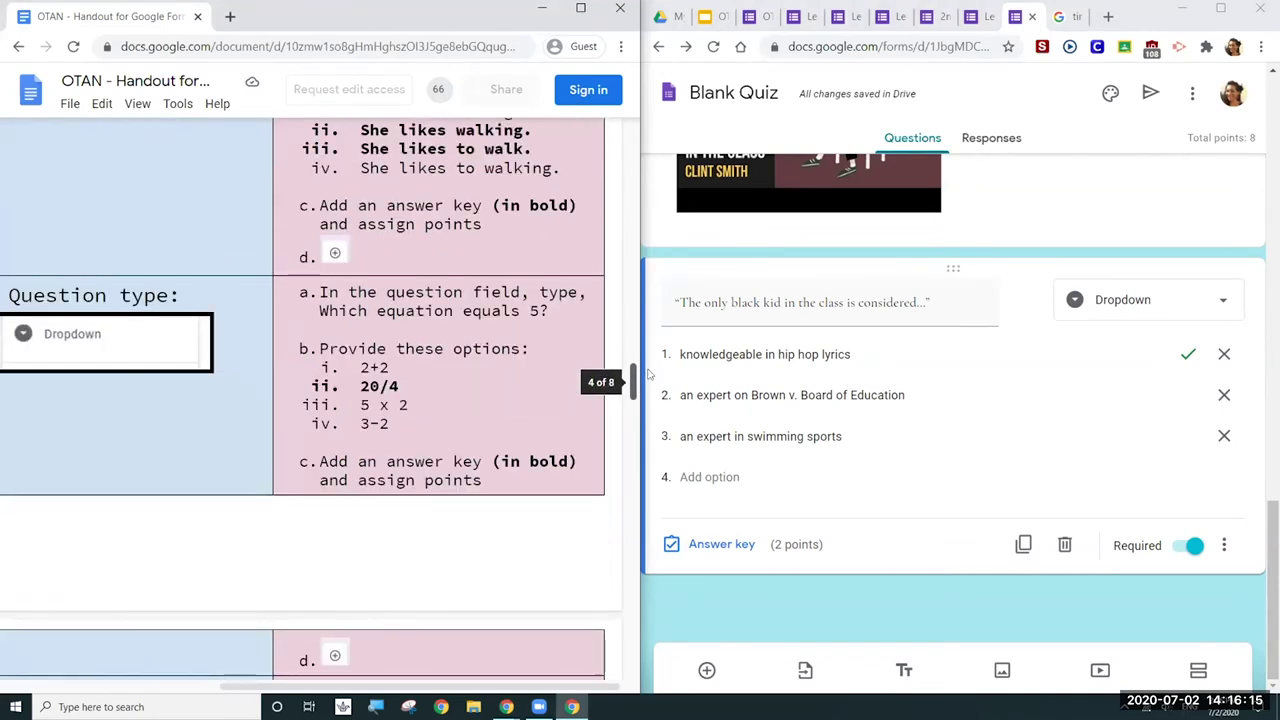
Step: Review the handout's video-based Dropdown instructions alongside the matching video section in the quiz
{"action": "scroll", "coordinate": [648, 374], "scroll_direction": "down", "scroll_amount": 4}
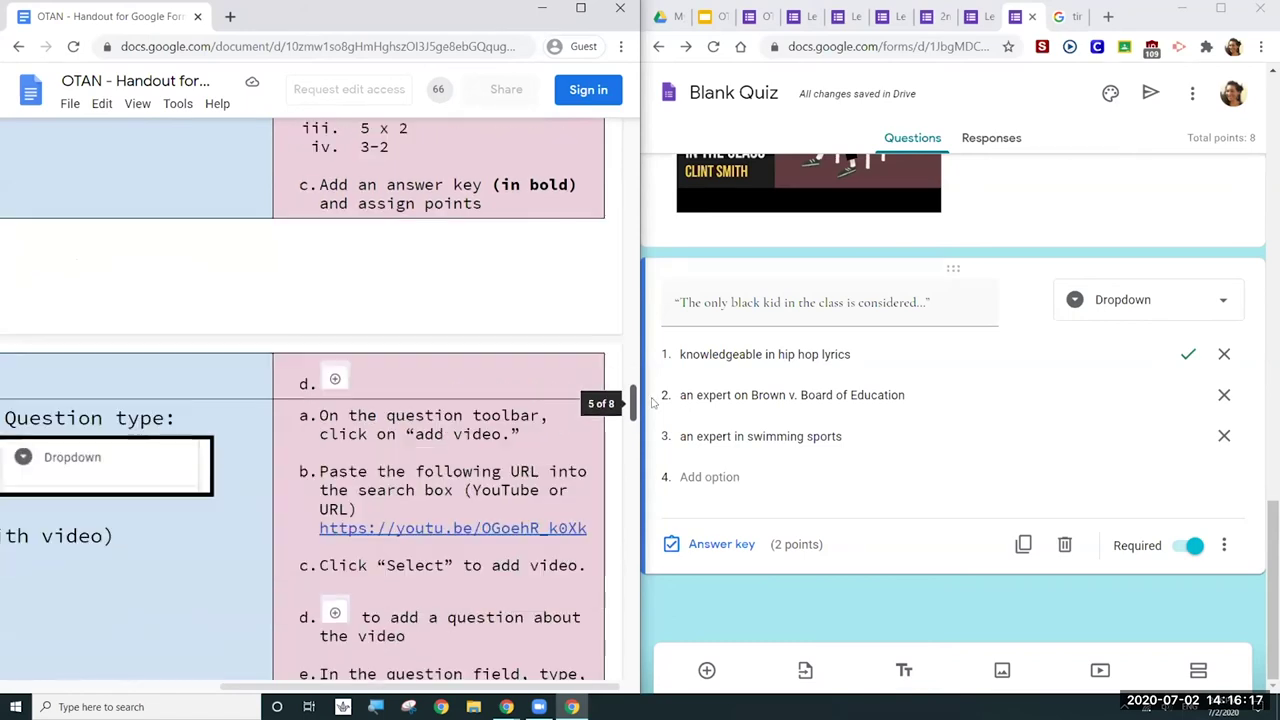
{"action": "scroll", "coordinate": [652, 402], "scroll_direction": "down", "scroll_amount": 3}
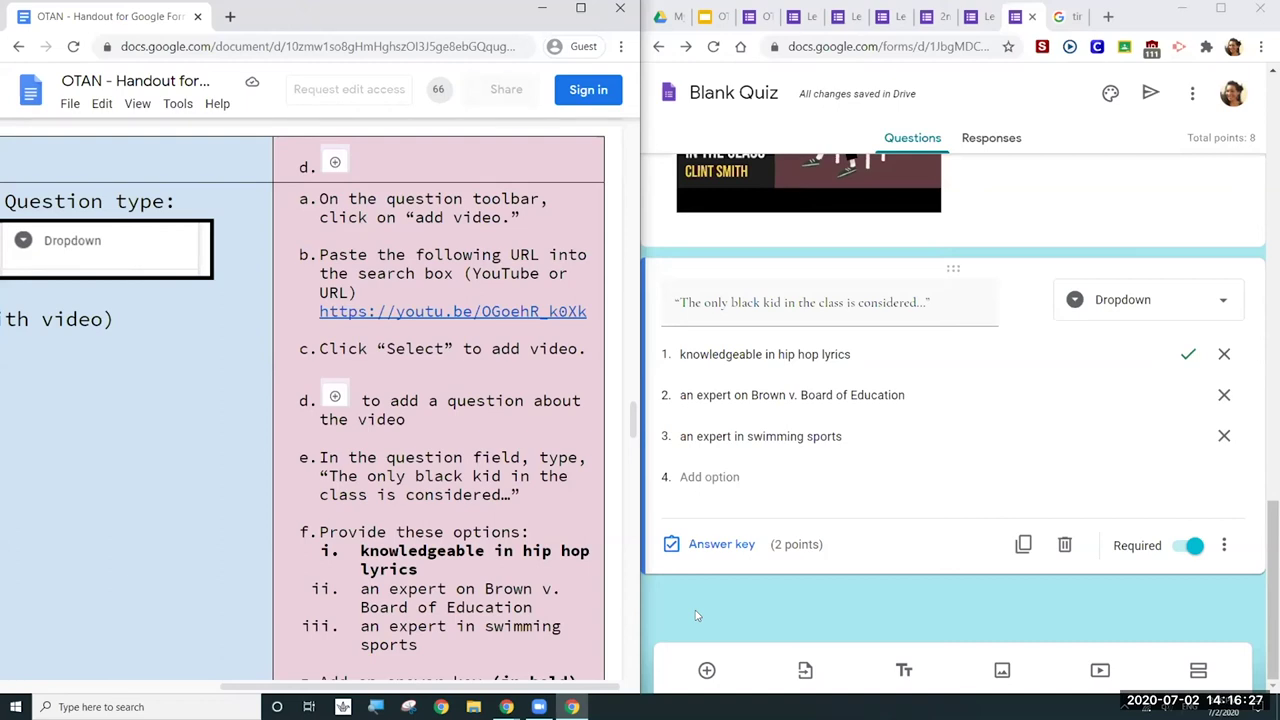
{"action": "scroll", "coordinate": [953, 420], "scroll_direction": "up", "scroll_amount": 2}
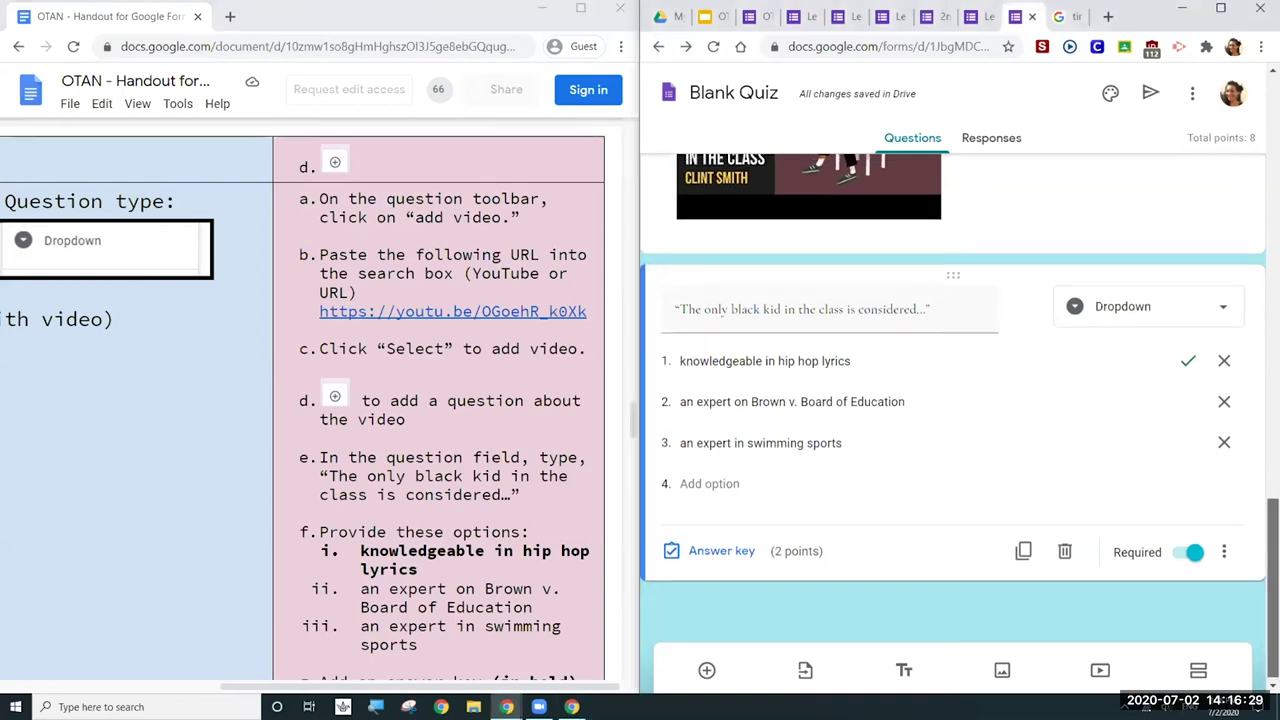
{"action": "scroll", "coordinate": [960, 409], "scroll_direction": "up", "scroll_amount": 2}
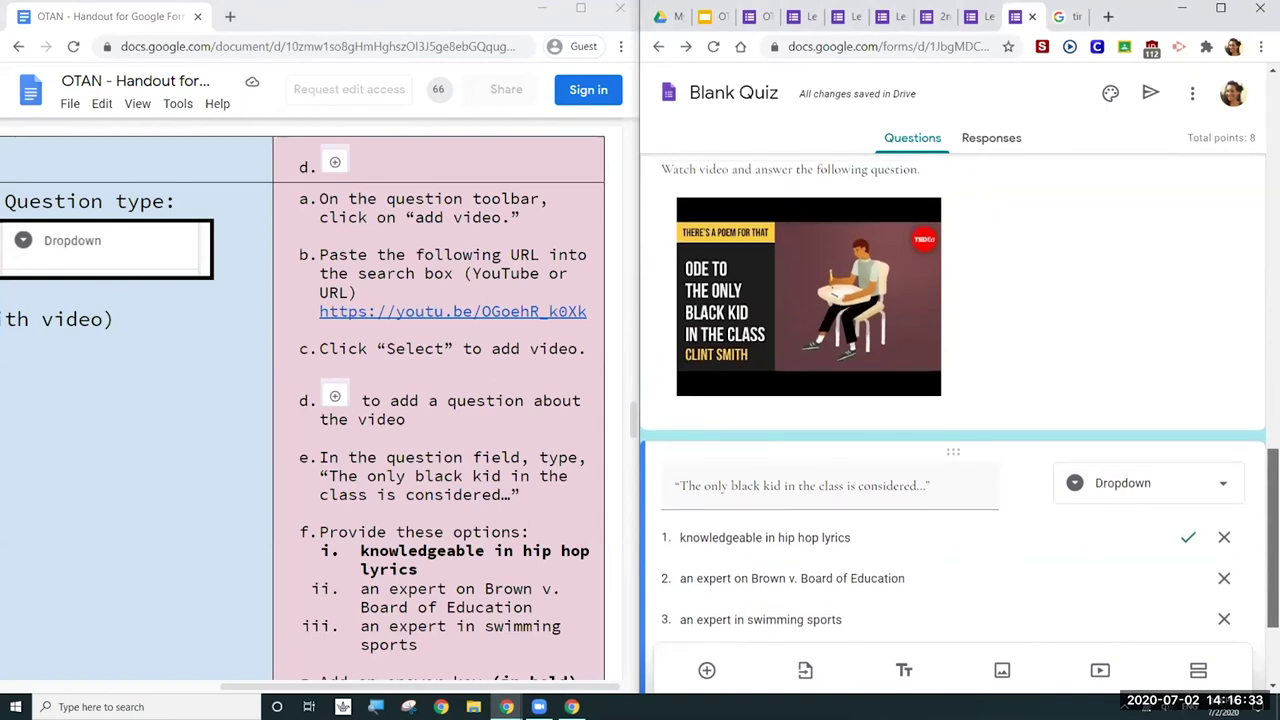
{"action": "scroll", "coordinate": [960, 400], "scroll_direction": "up", "scroll_amount": 1}
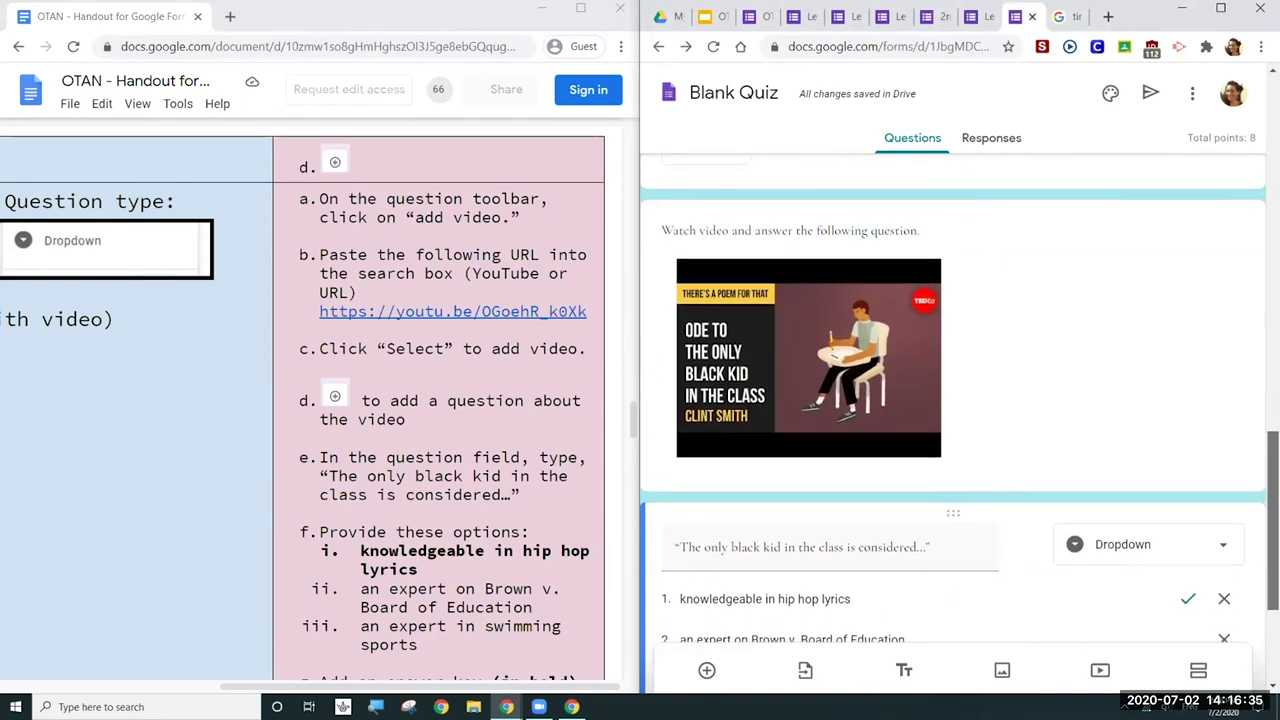
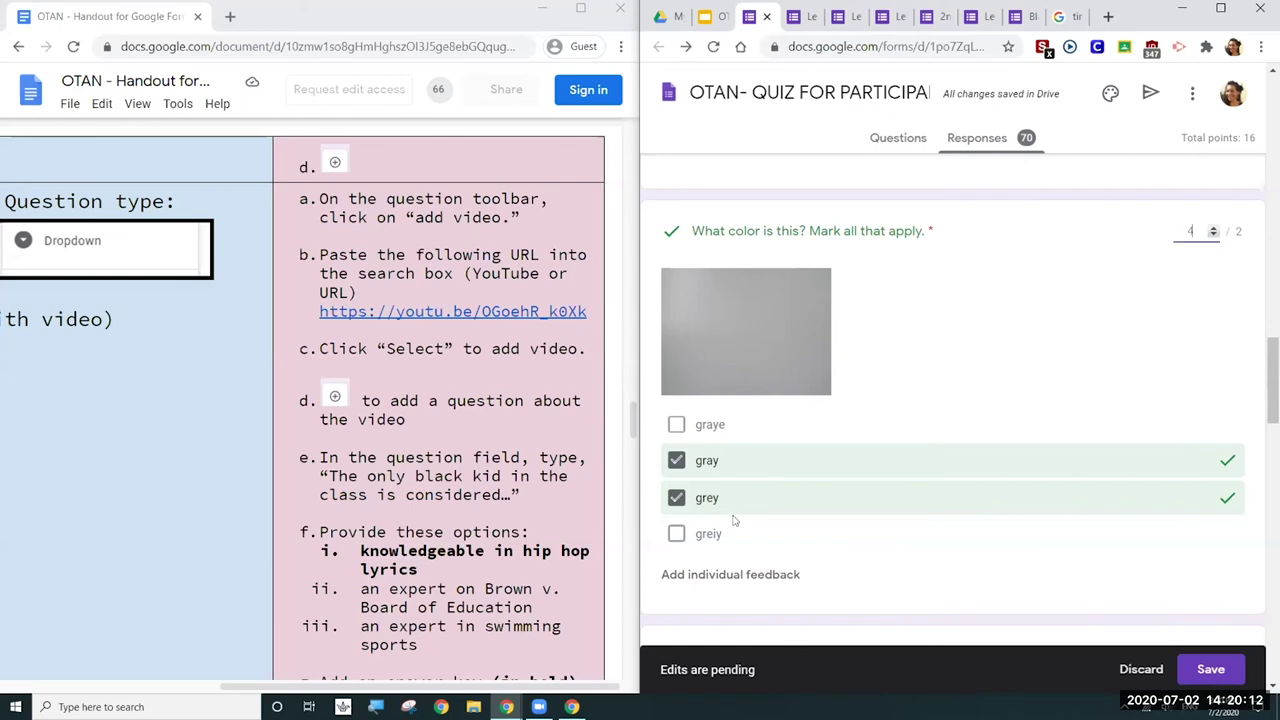
Step: Set the respondent's score for "What color is this? Mark all that apply." to 1 point
{"action": "key", "text": "BackSpace"}
{"action": "type", "text": "1"}
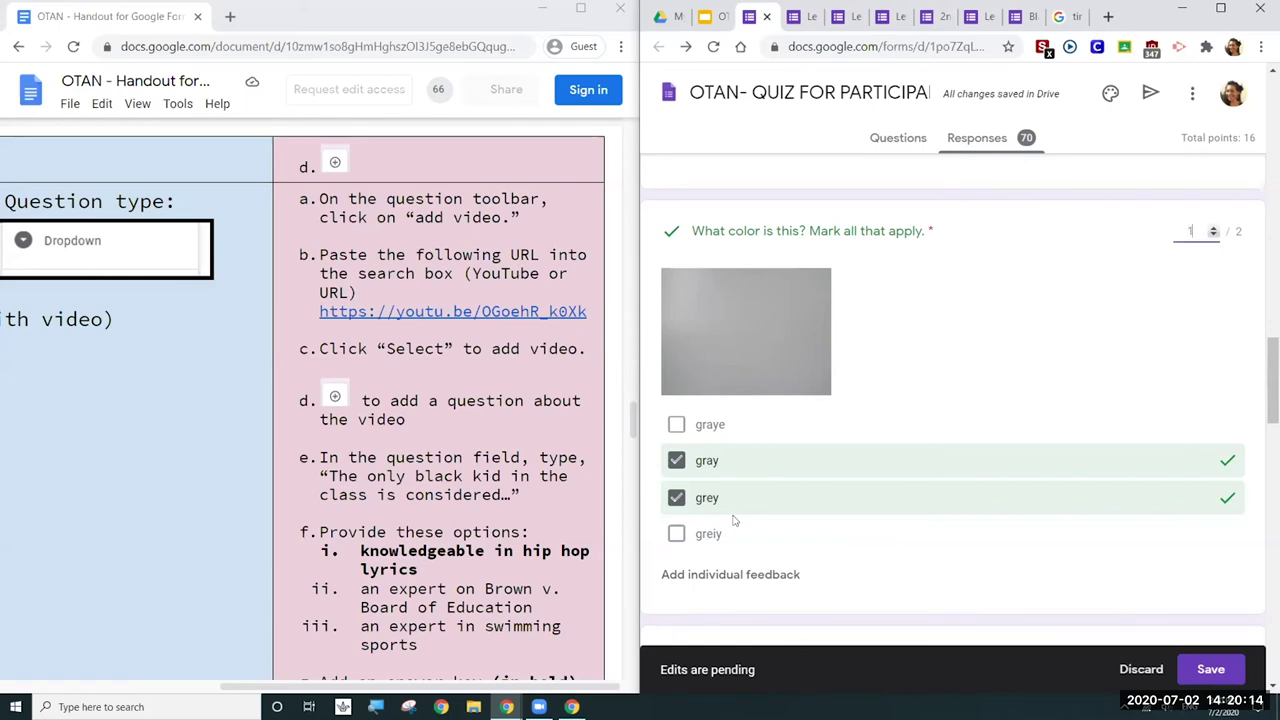
{"action": "left_click", "coordinate": [735, 520]}
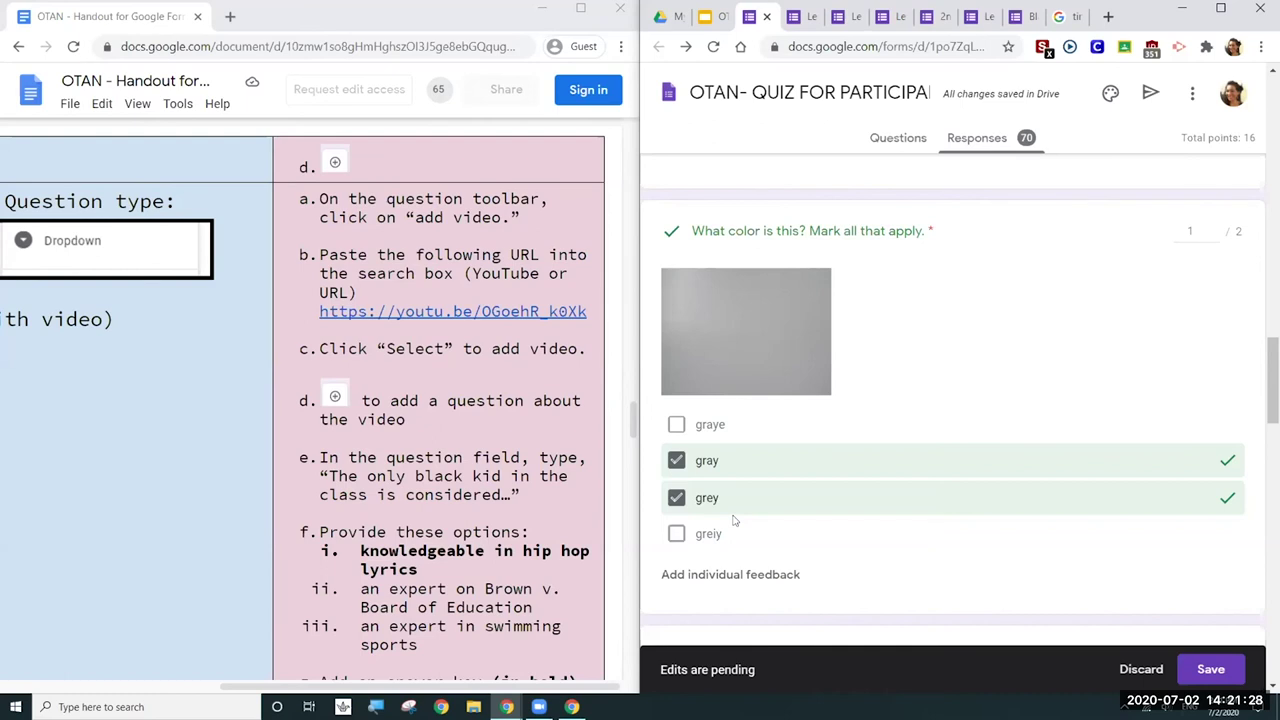
Step: Start individual feedback on the color question with the text "Great work!!!"
{"action": "left_click", "coordinate": [718, 574]}
{"action": "left_click", "coordinate": [917, 197]}
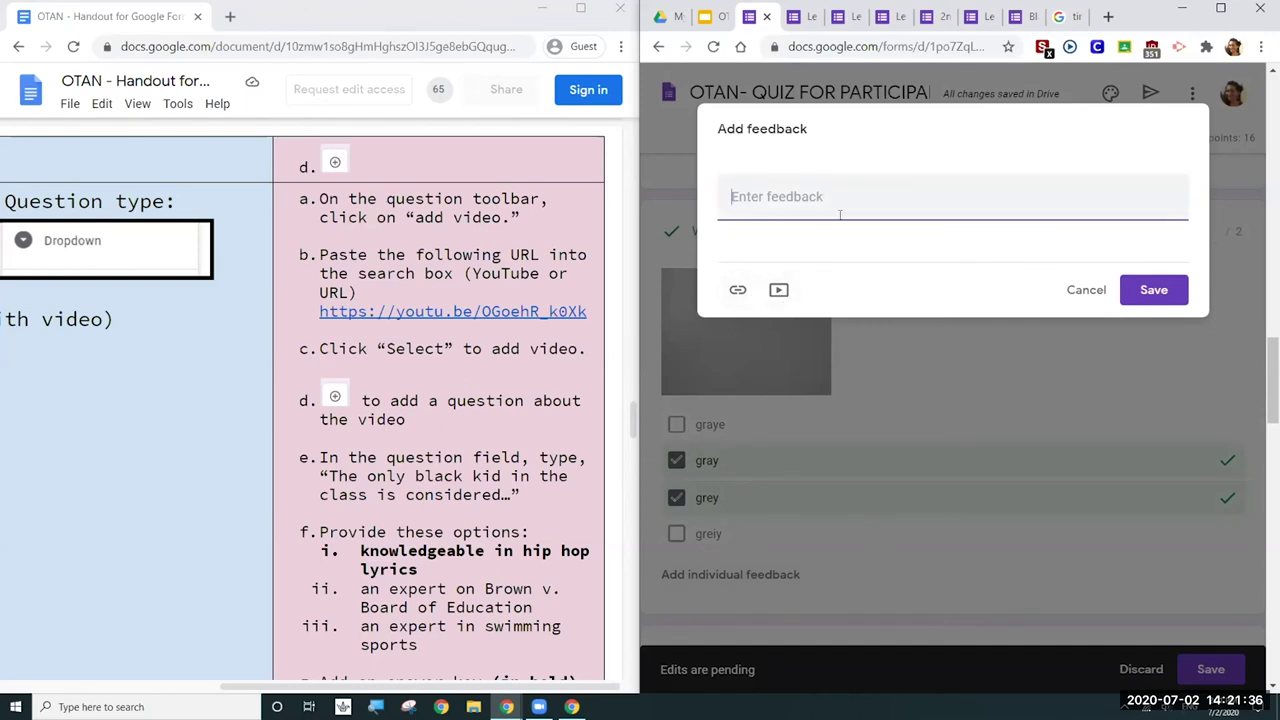
{"action": "type", "text": "Great work!!!"}
Step: Start a link in the feedback with the display text "Watch this video to understand the concept better."
{"action": "left_click", "coordinate": [737, 291]}
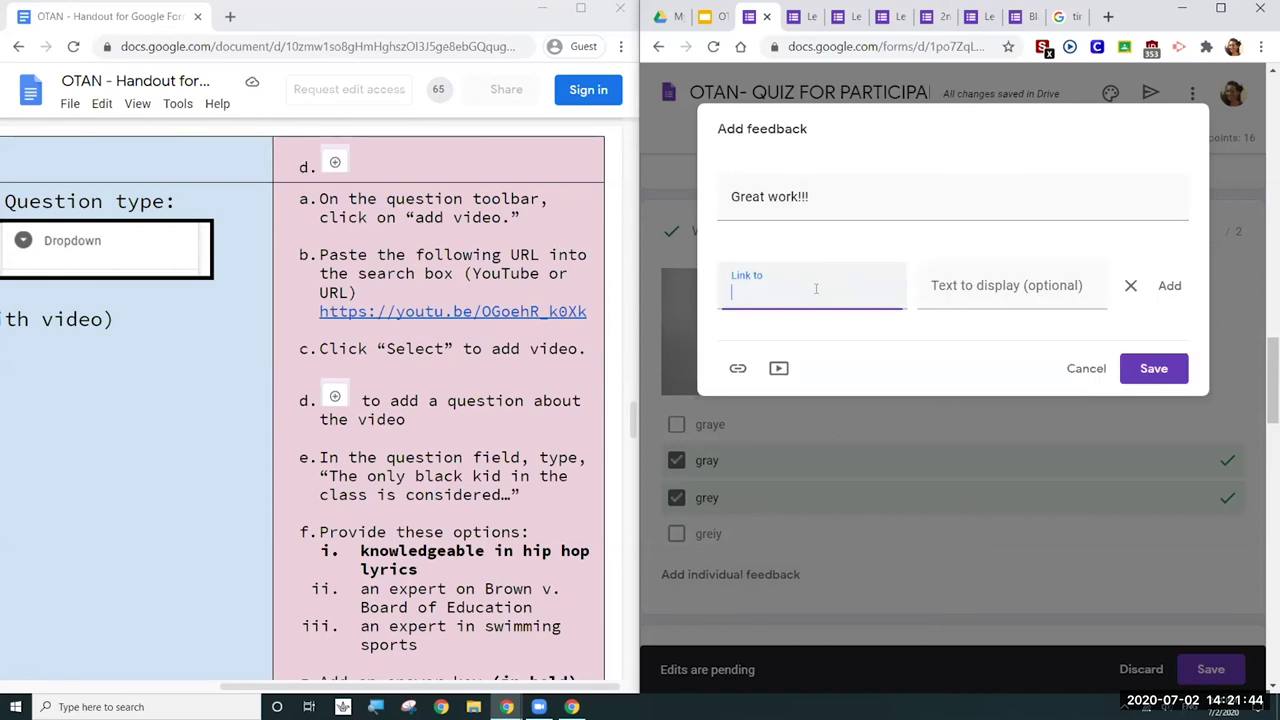
{"action": "left_click", "coordinate": [964, 288]}
{"action": "type", "text": "Plf"}
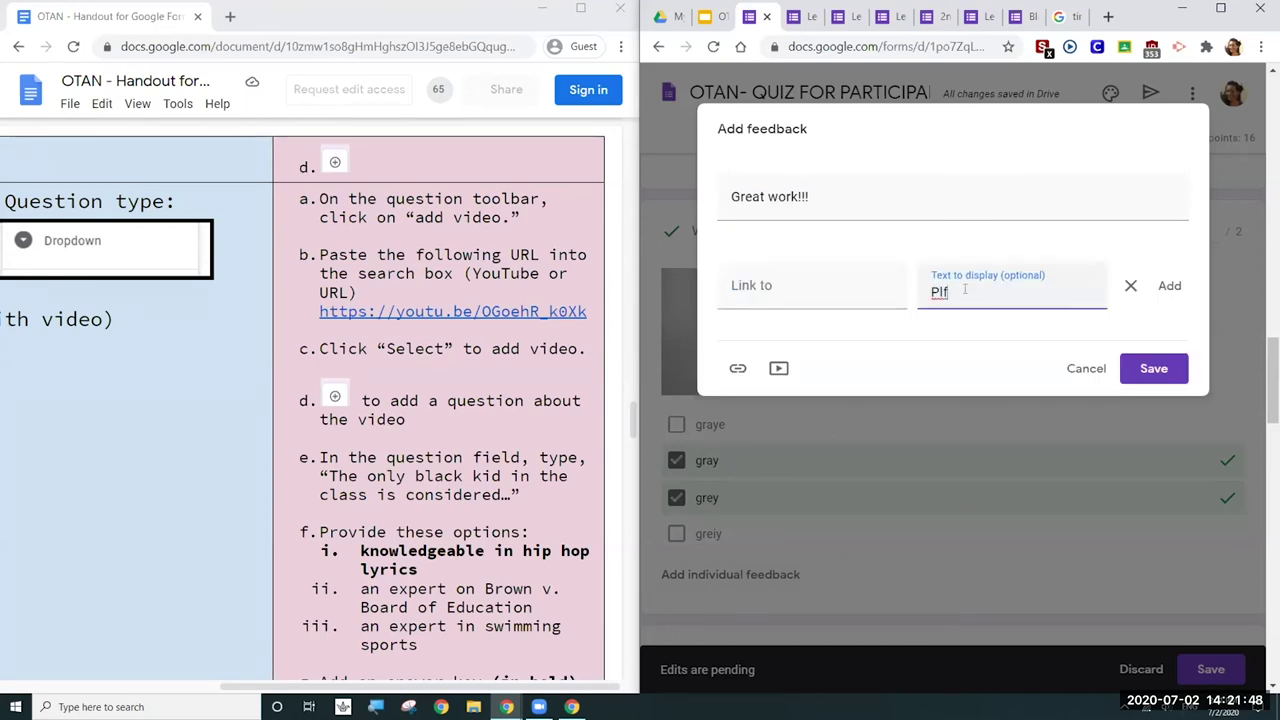
{"action": "left_click", "coordinate": [797, 298]}
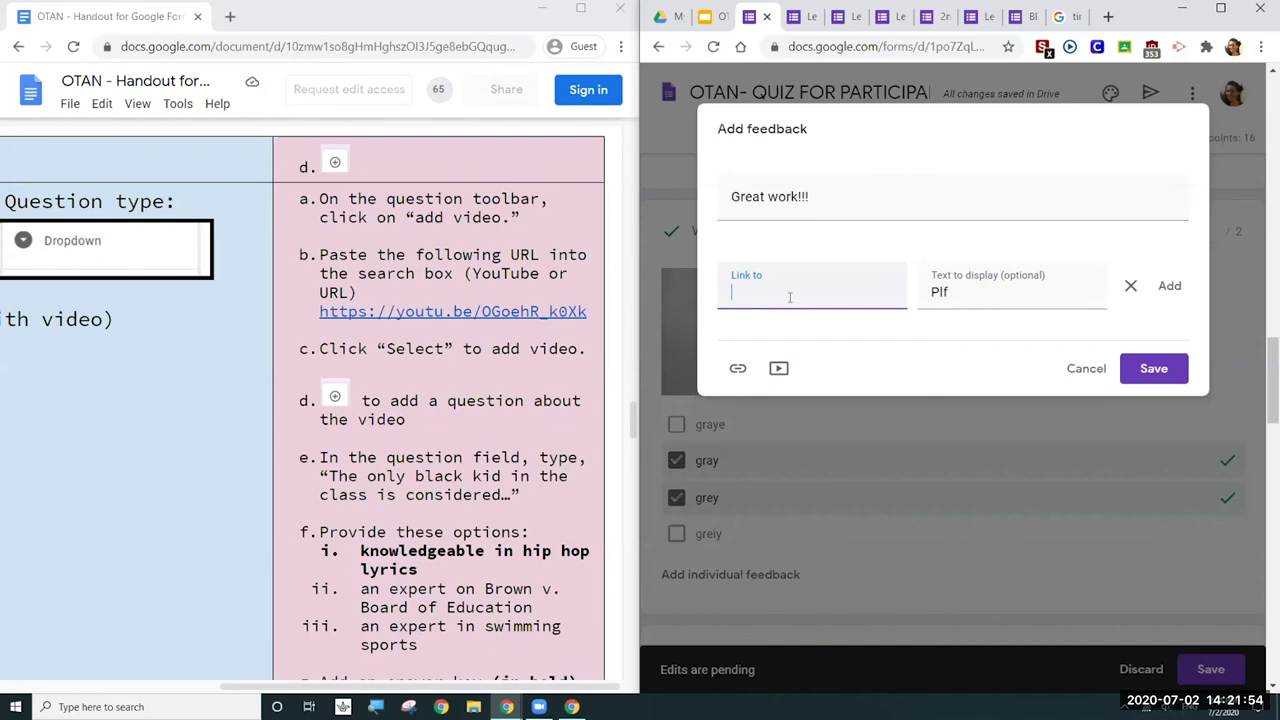
{"action": "left_click", "coordinate": [962, 293]}
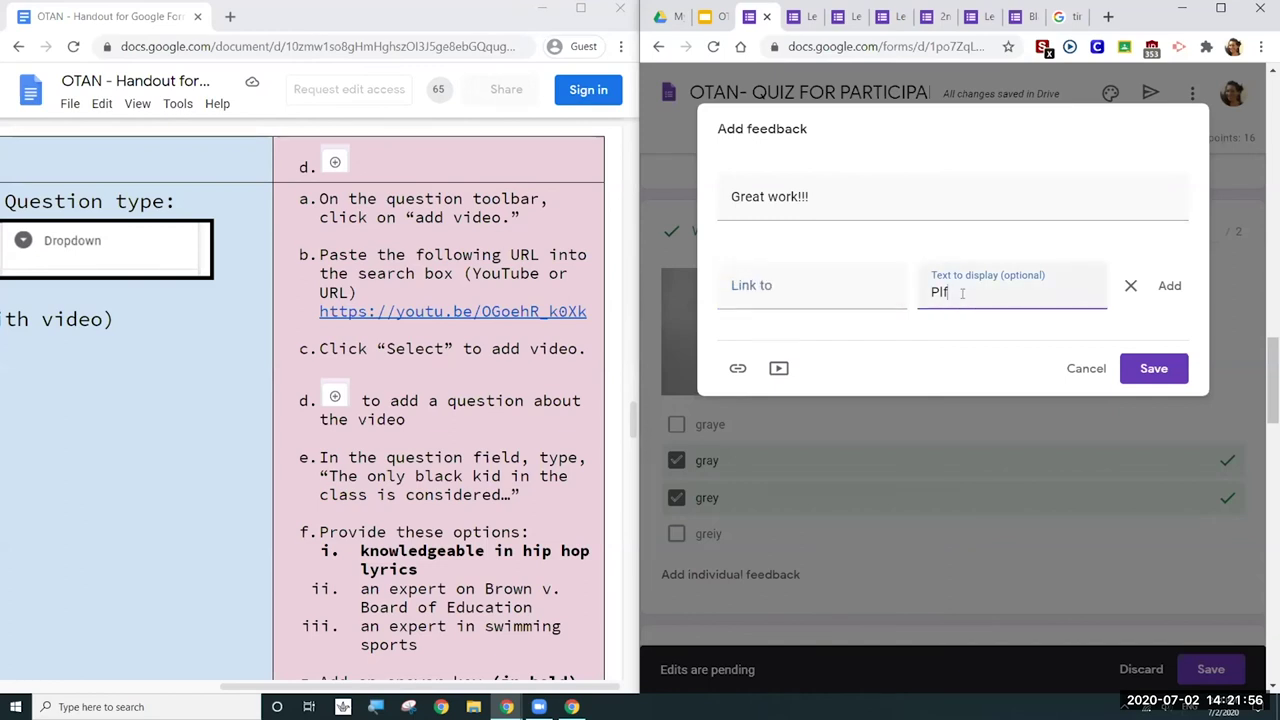
{"action": "key", "text": "BackSpace"}
{"action": "key", "text": "BackSpace"}
{"action": "type", "text": "Watch this video to"}
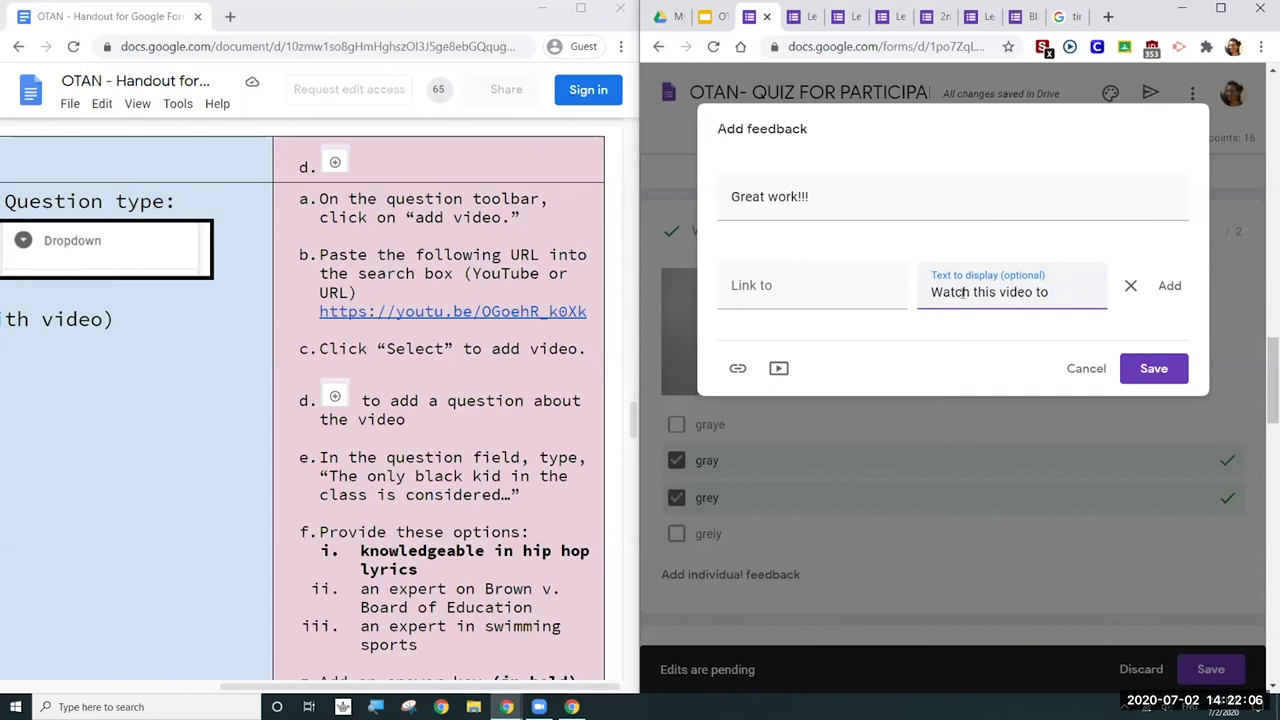
{"action": "type", "text": "u"}
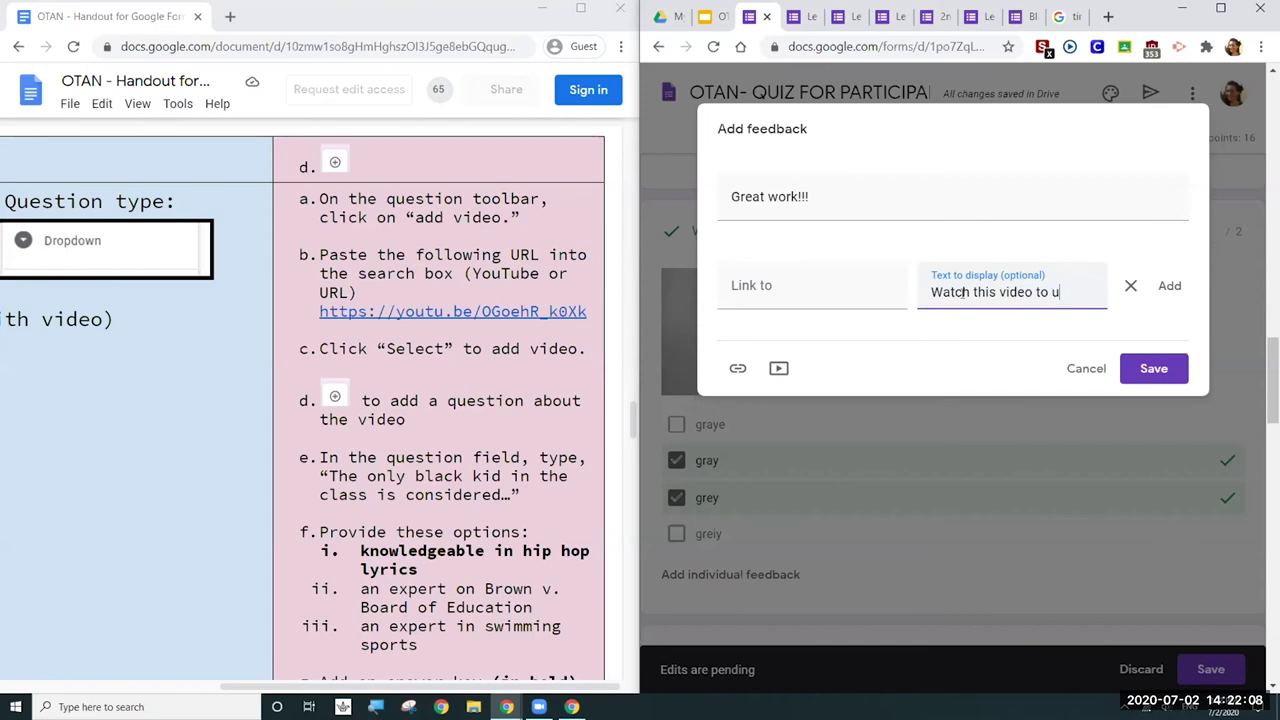
{"action": "type", "text": "nderstand the com"}
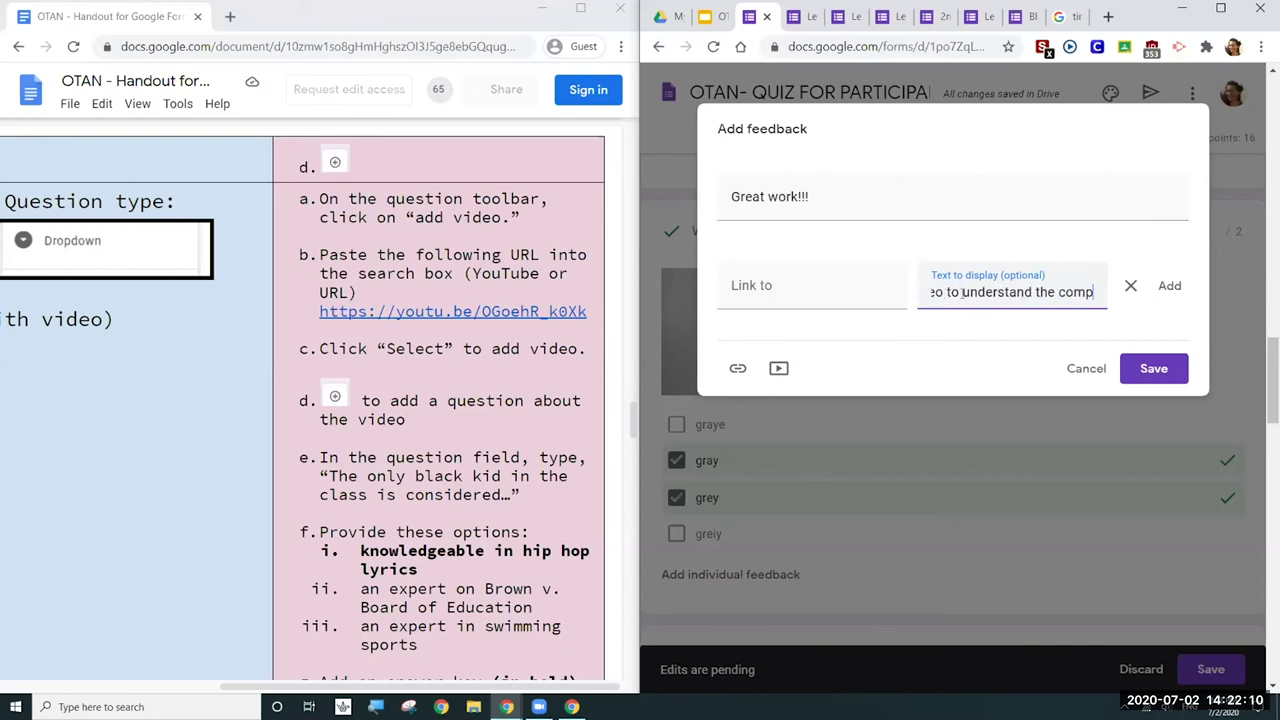
{"action": "key", "text": "BackSpace"}
{"action": "type", "text": "nc"}
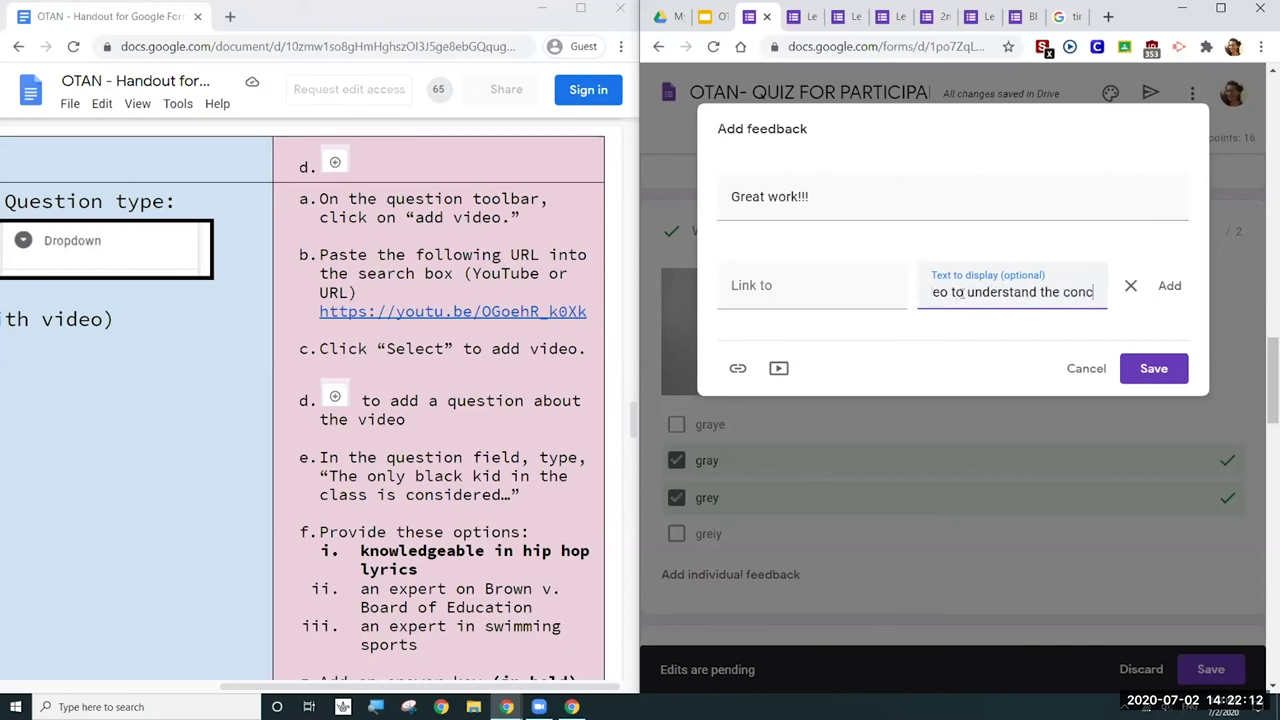
{"action": "type", "text": "ept better."}
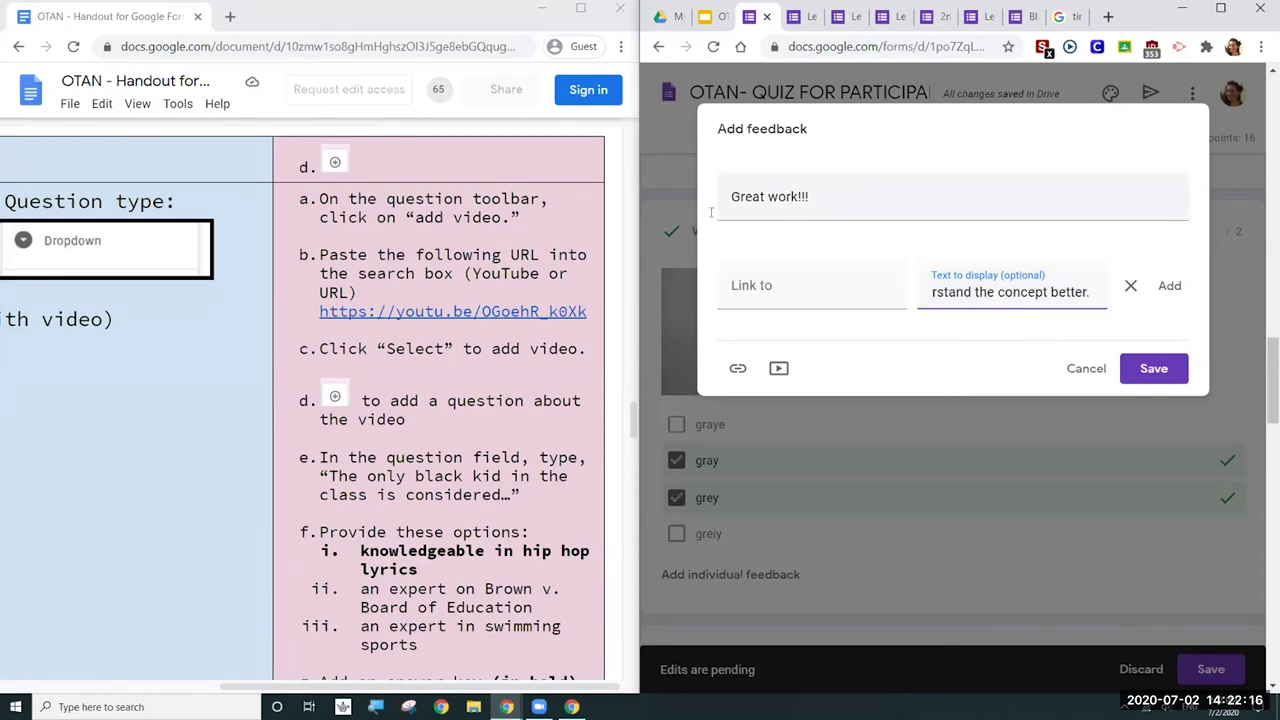
{"action": "left_click", "coordinate": [803, 292]}
{"action": "type", "text": "www."}
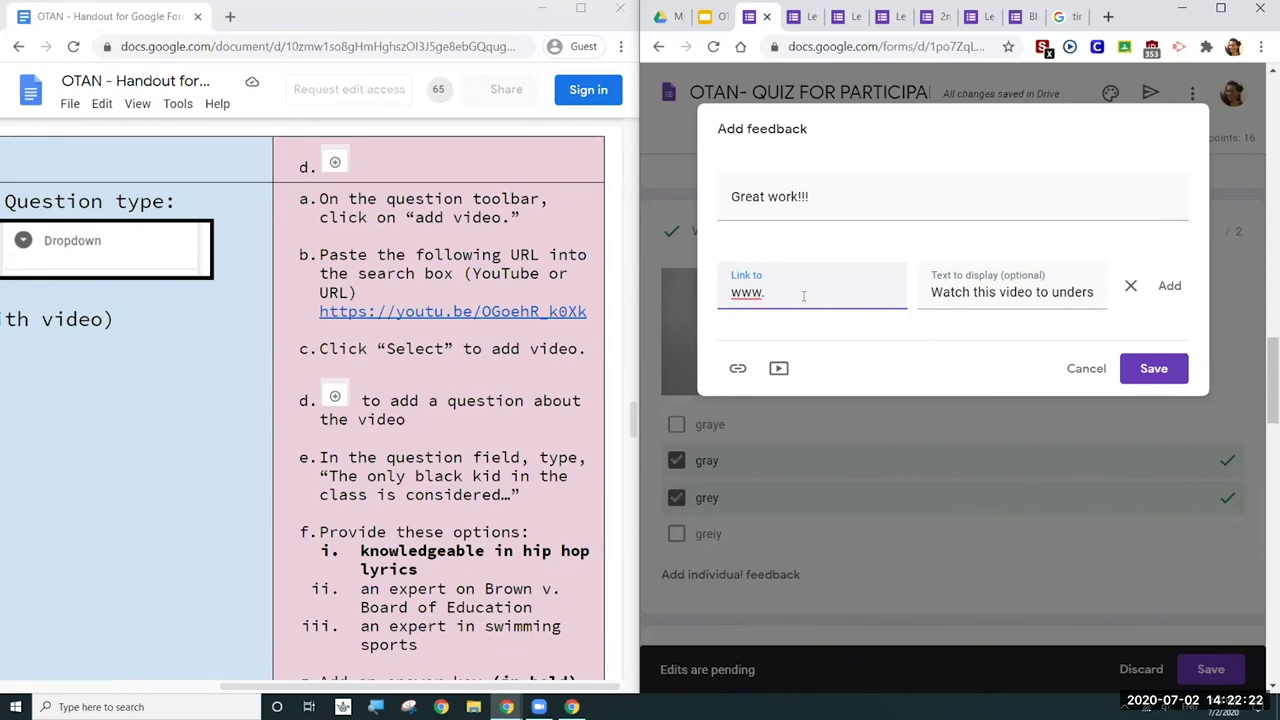
{"action": "key", "text": "BackSpace"}
{"action": "key", "text": "BackSpace"}
{"action": "key", "text": "BackSpace"}
{"action": "key", "text": "BackSpace"}
{"action": "type", "text": "ww"}
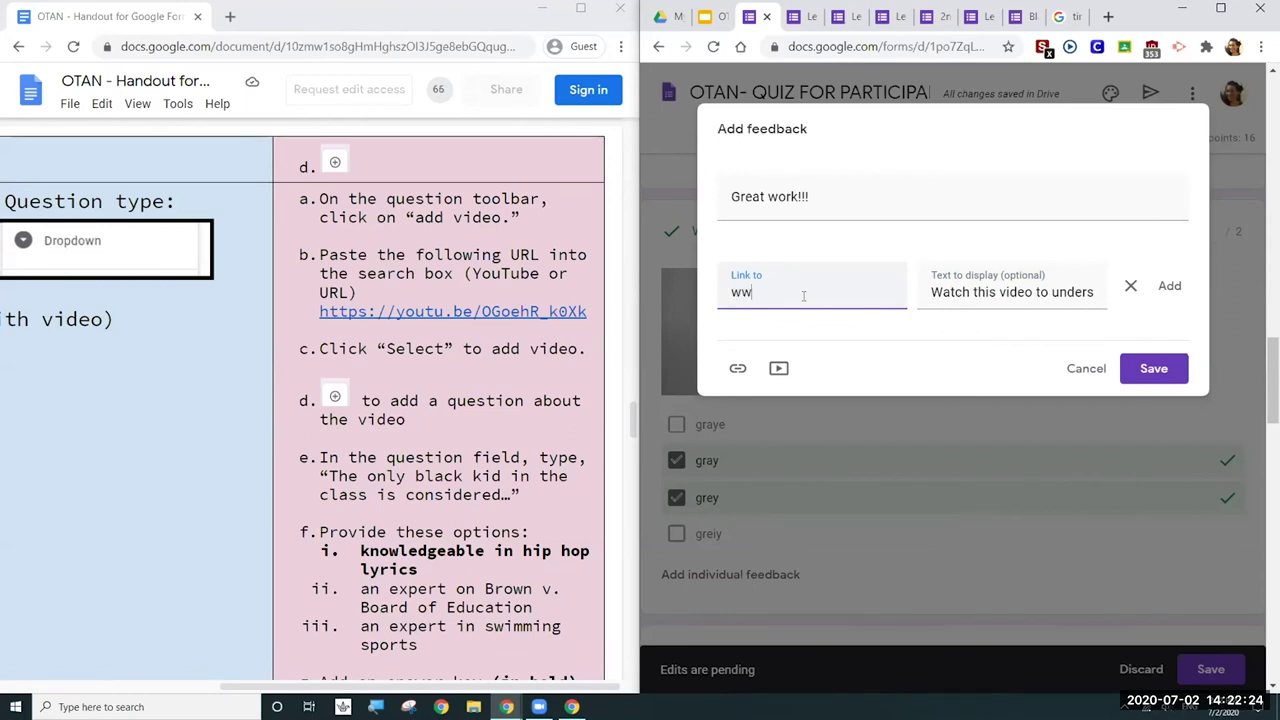
{"action": "type", "text": "w.msn.com"}
{"action": "left_click", "coordinate": [1169, 286]}
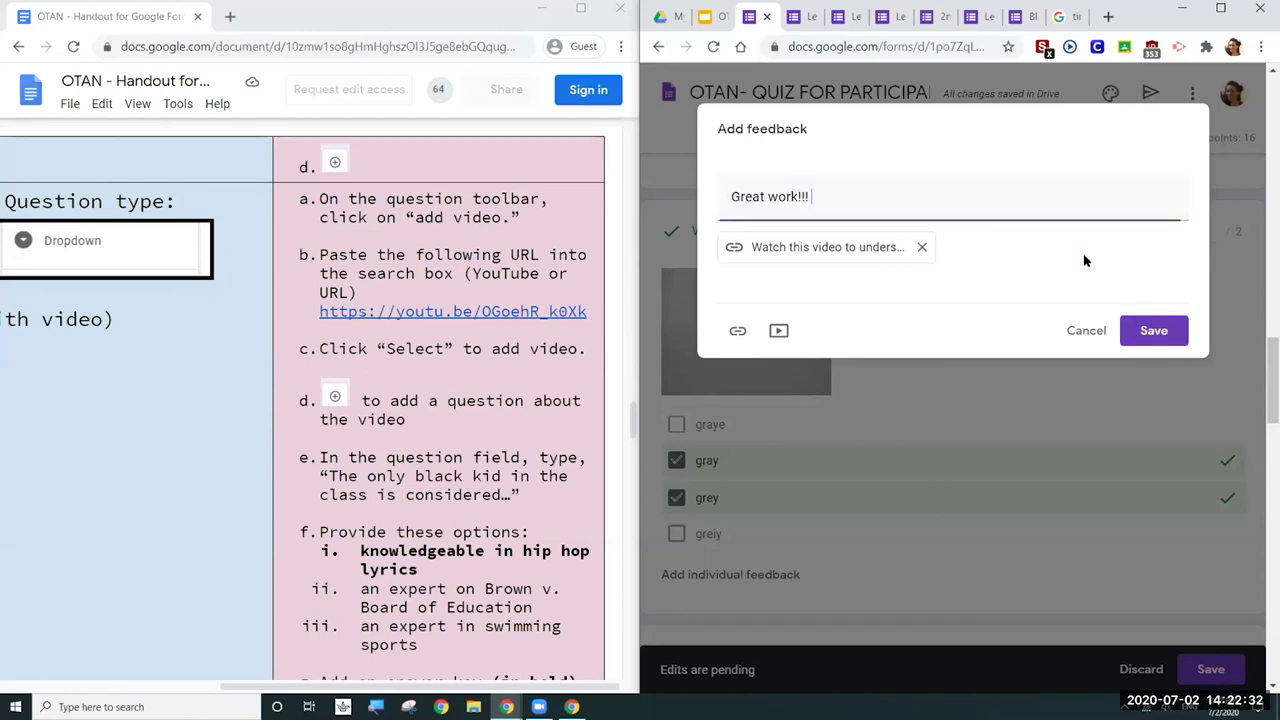
{"action": "left_click", "coordinate": [1144, 340]}
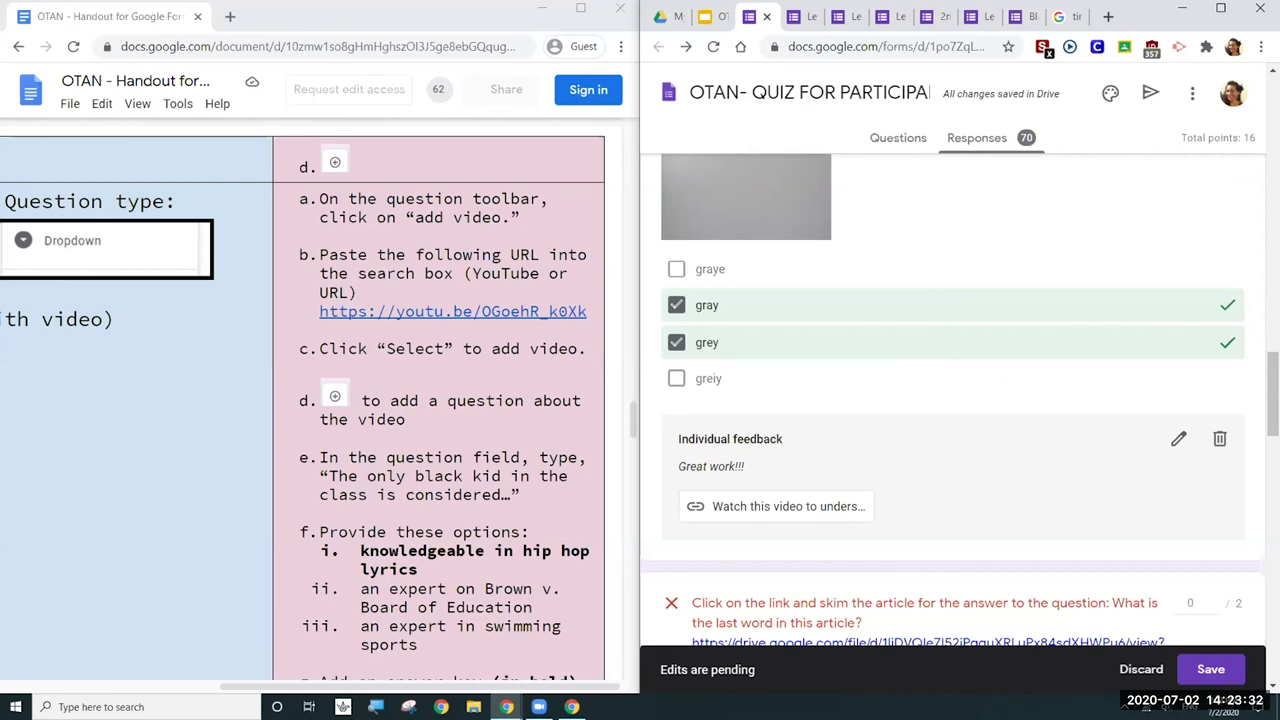
Step: Return to the quiz's questions and open the answer key of the "Participant's name" question
{"action": "left_click", "coordinate": [899, 140]}
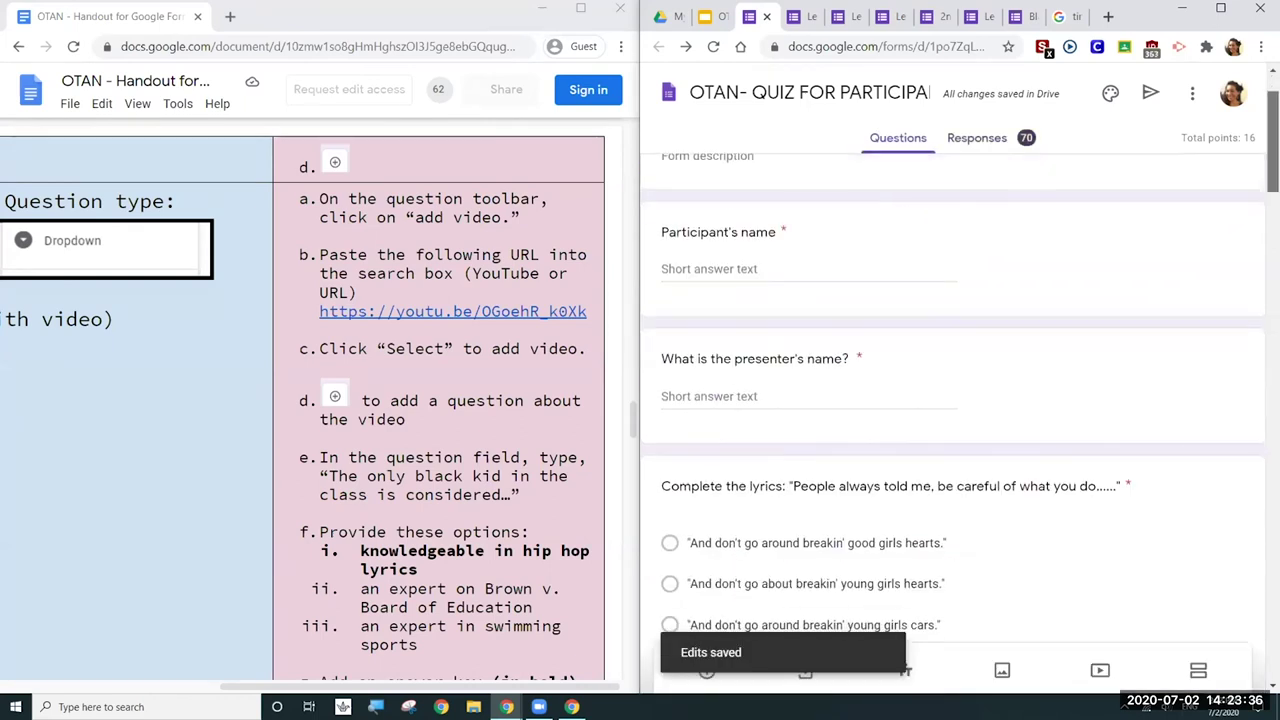
{"action": "left_click", "coordinate": [785, 288]}
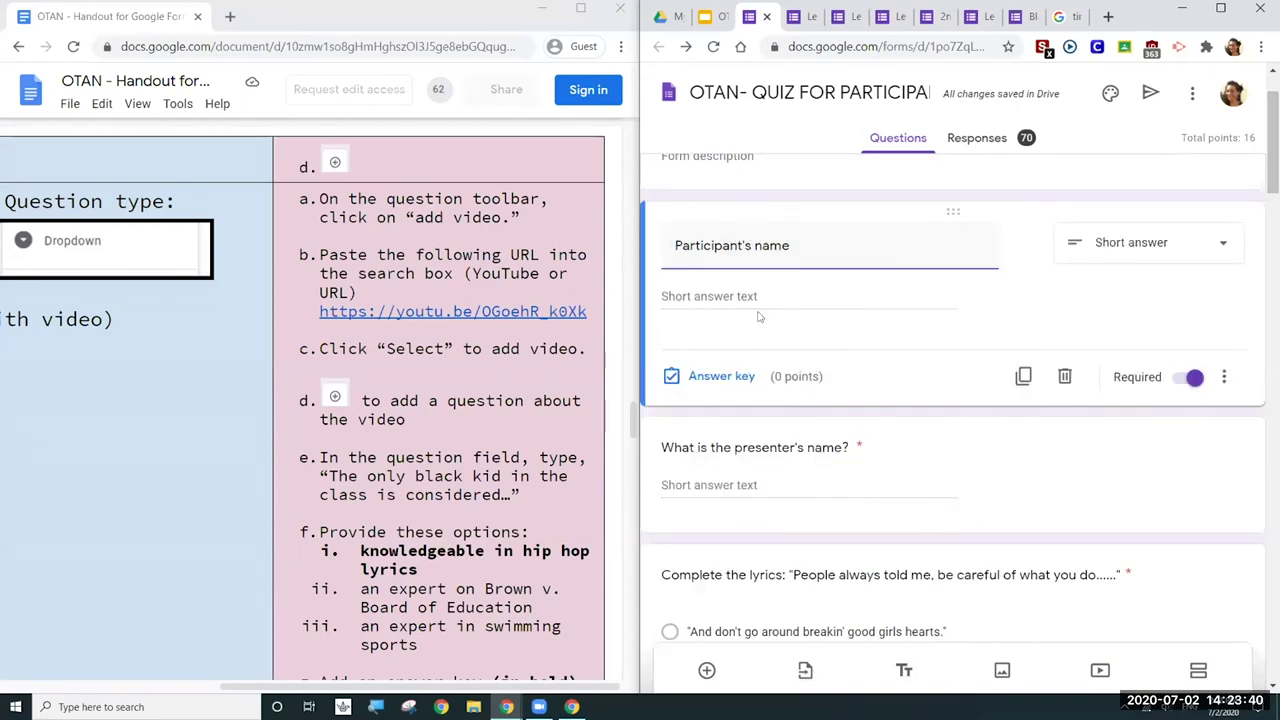
{"action": "left_click", "coordinate": [708, 378]}
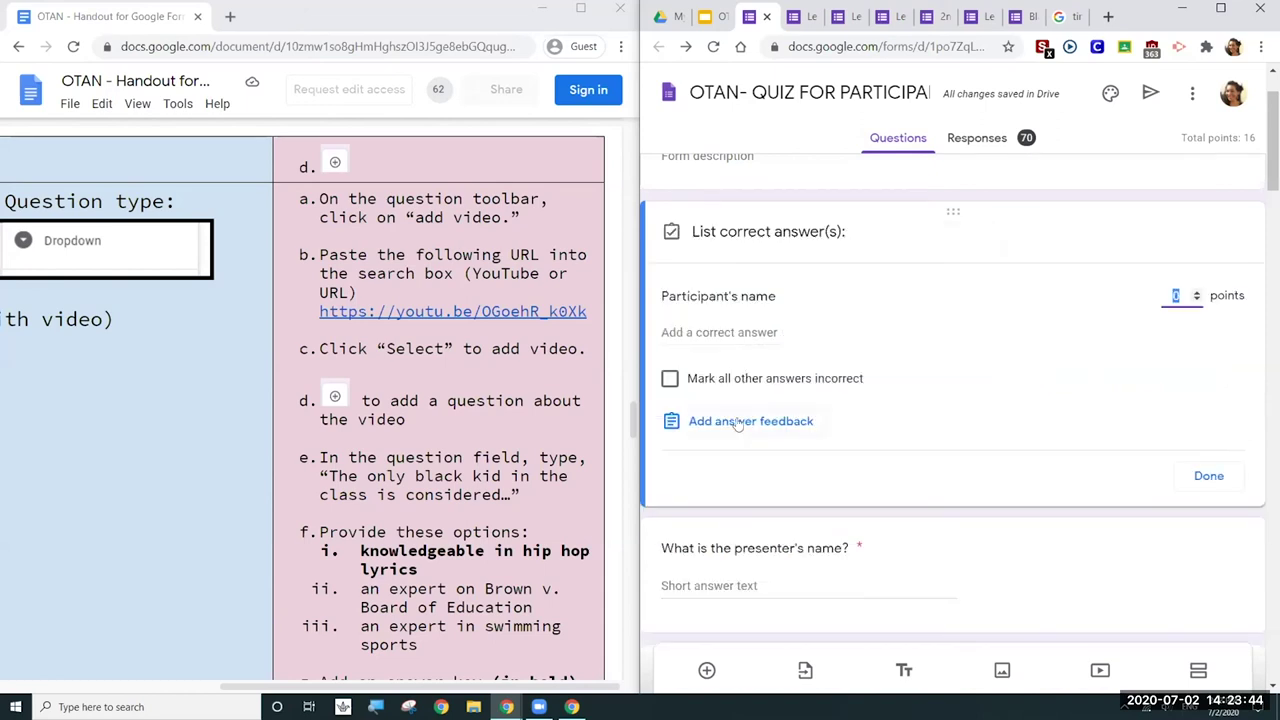
{"action": "left_click", "coordinate": [737, 422]}
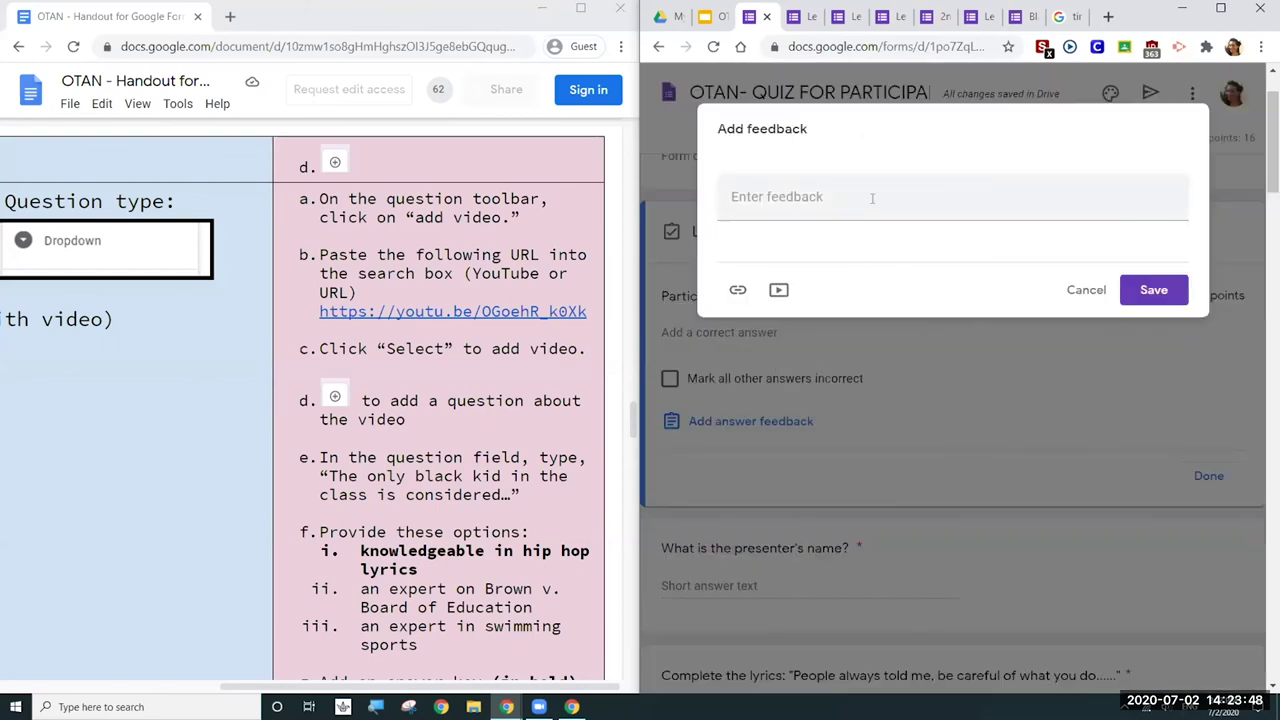
{"action": "left_click", "coordinate": [873, 203]}
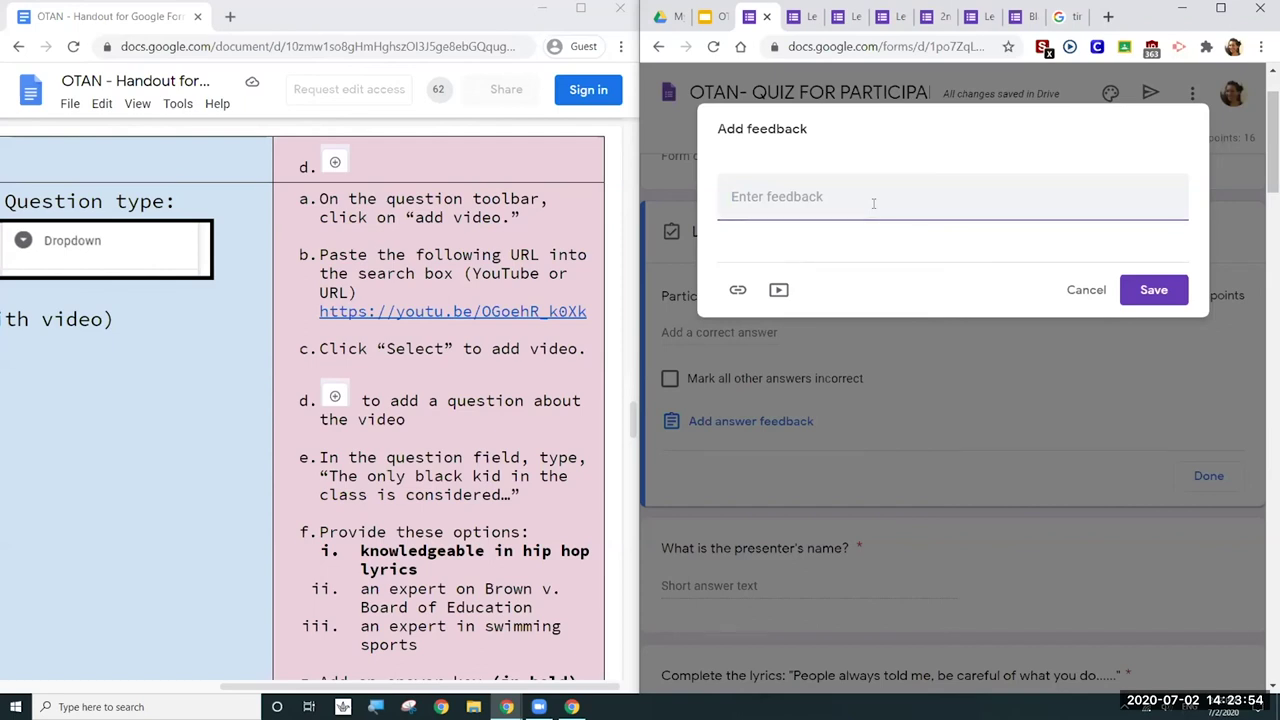
{"action": "key", "text": "Escape"}
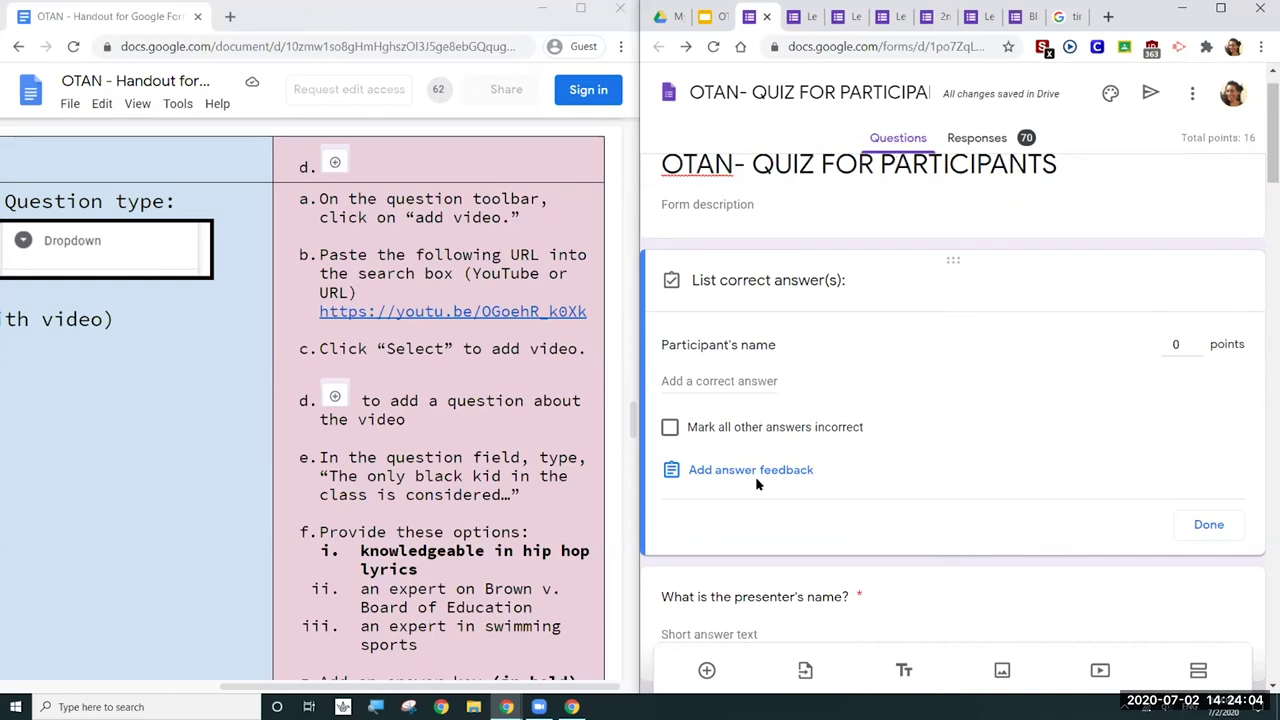
Step: Add the answer feedback "This looks great! I will send you your score in 3 days." to "Participant's name" and finish its answer key
{"action": "scroll", "coordinate": [953, 389], "scroll_direction": "down", "scroll_amount": 1}
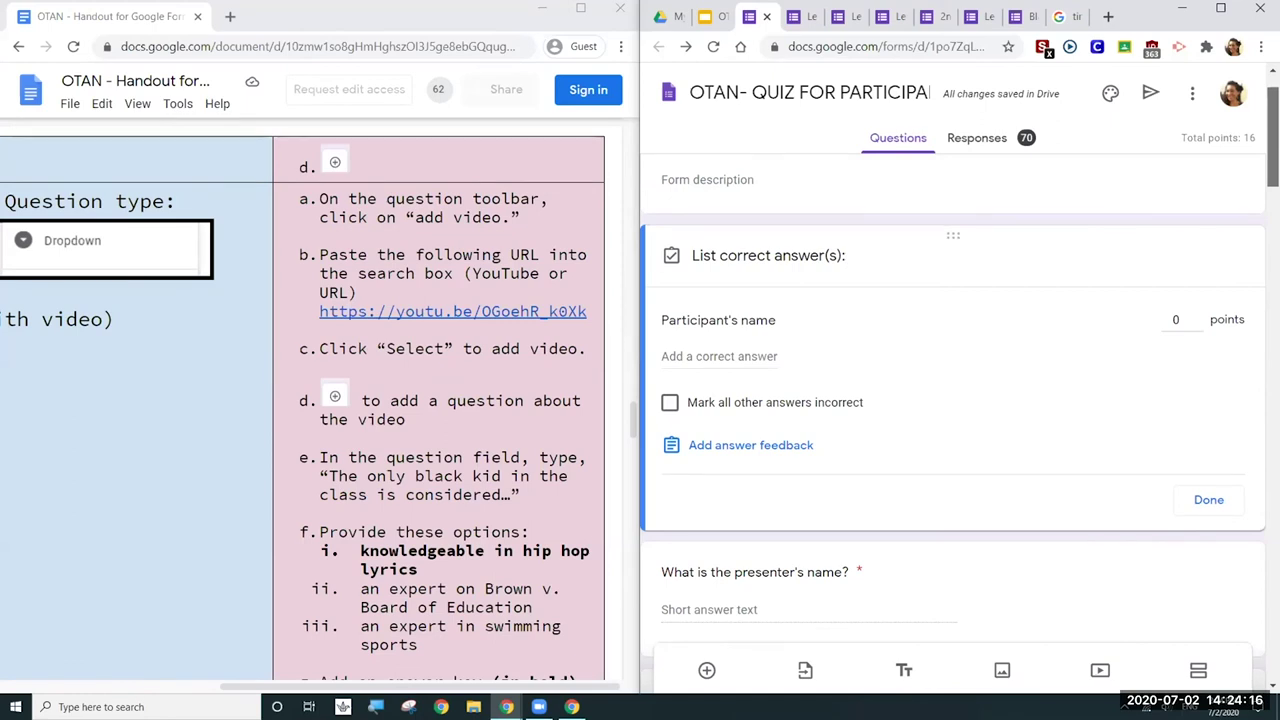
{"action": "left_click", "coordinate": [780, 445]}
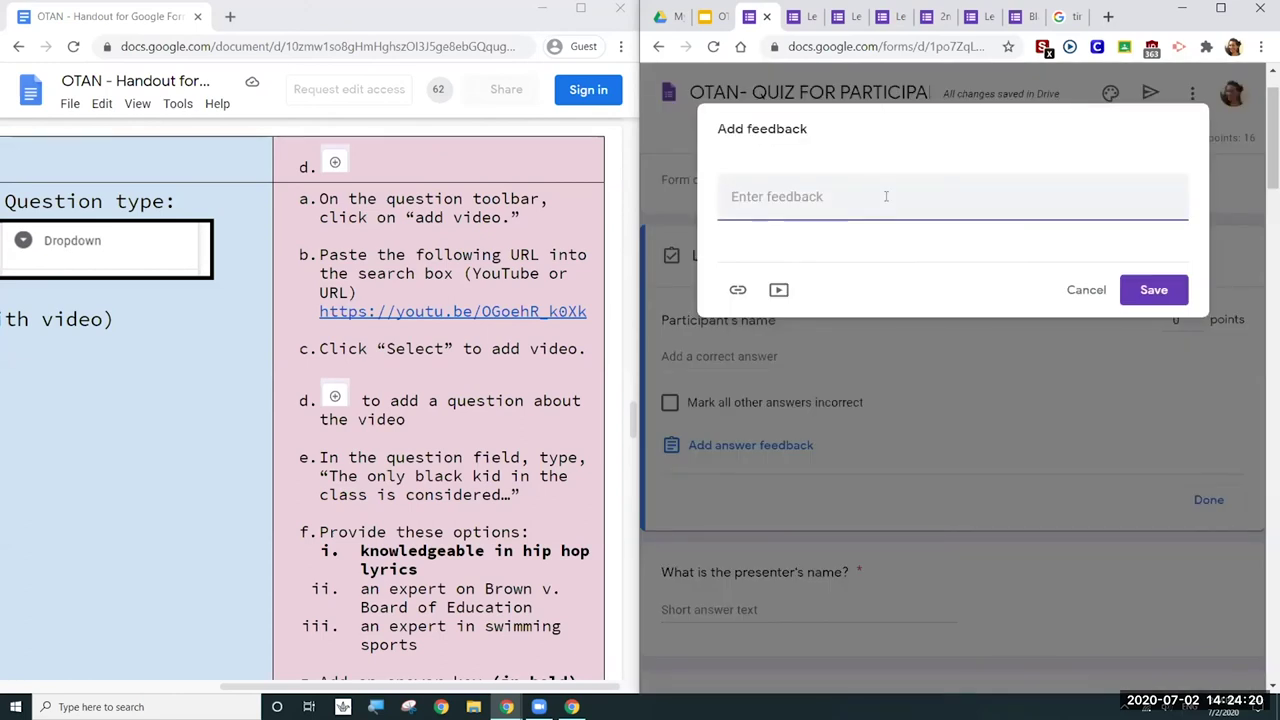
{"action": "type", "text": "This looks great"}
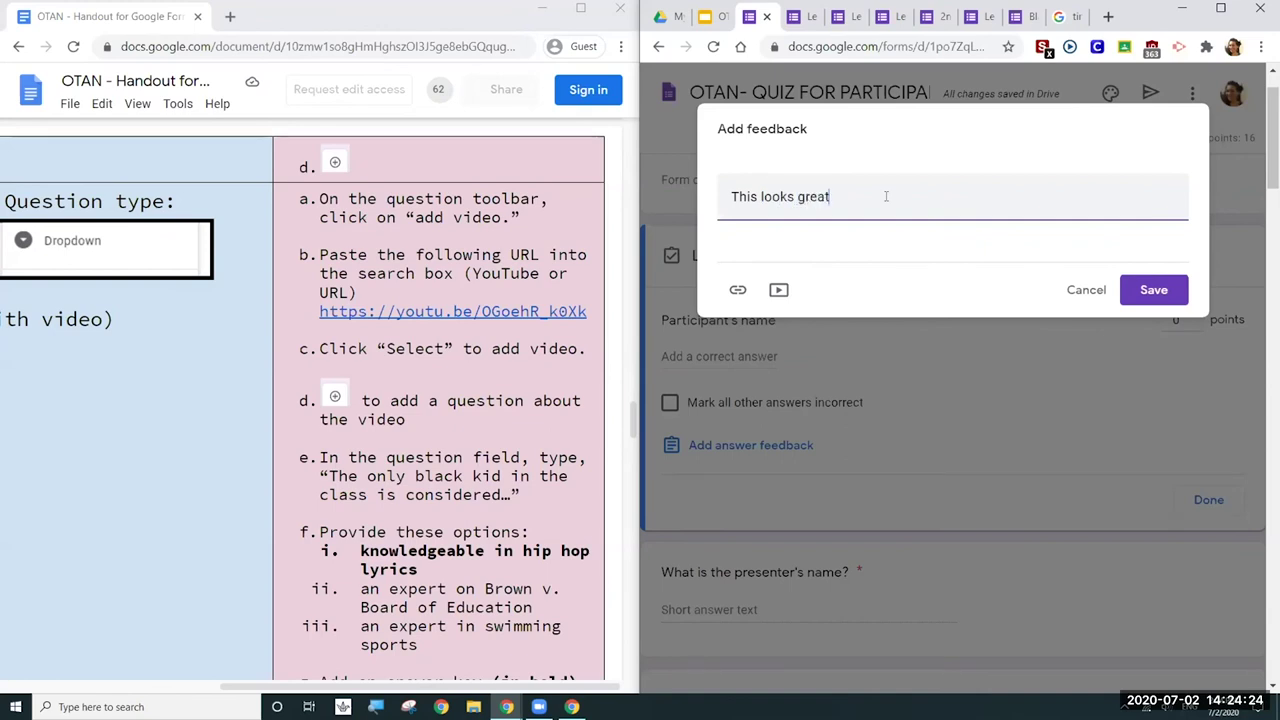
{"action": "type", "text": "! I will send you your score in 3 days."}
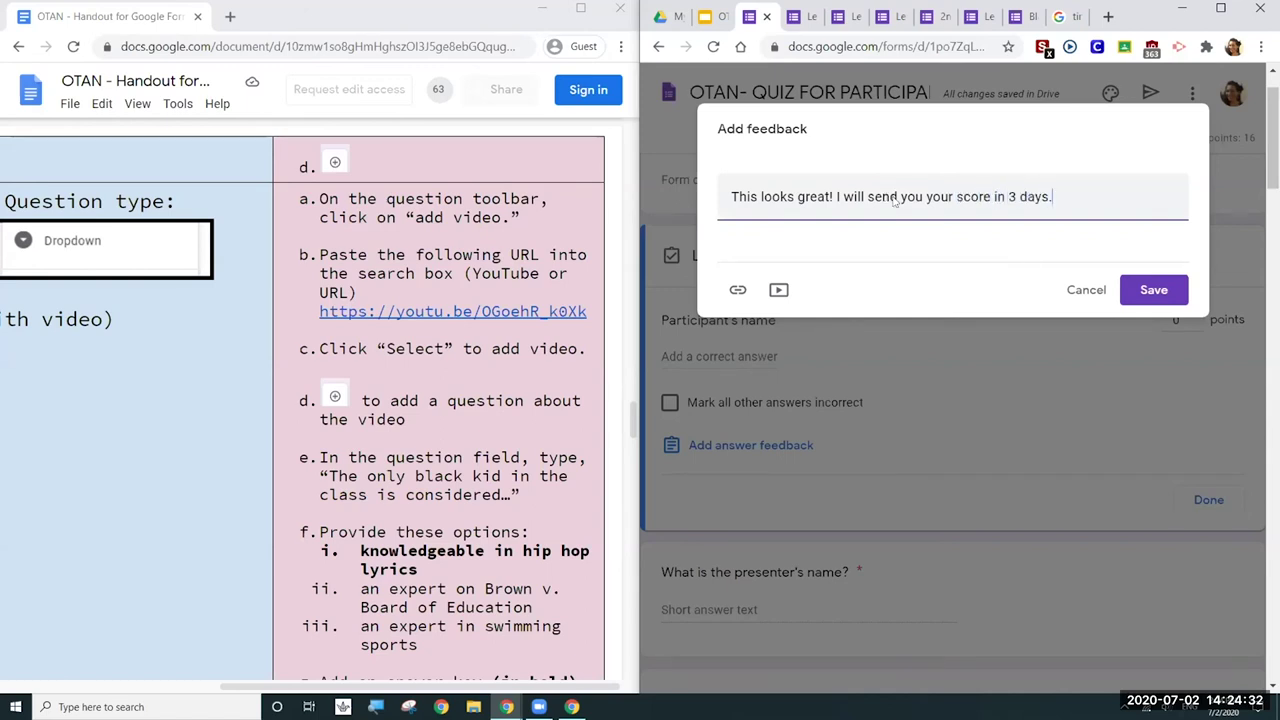
{"action": "left_click", "coordinate": [1180, 300]}
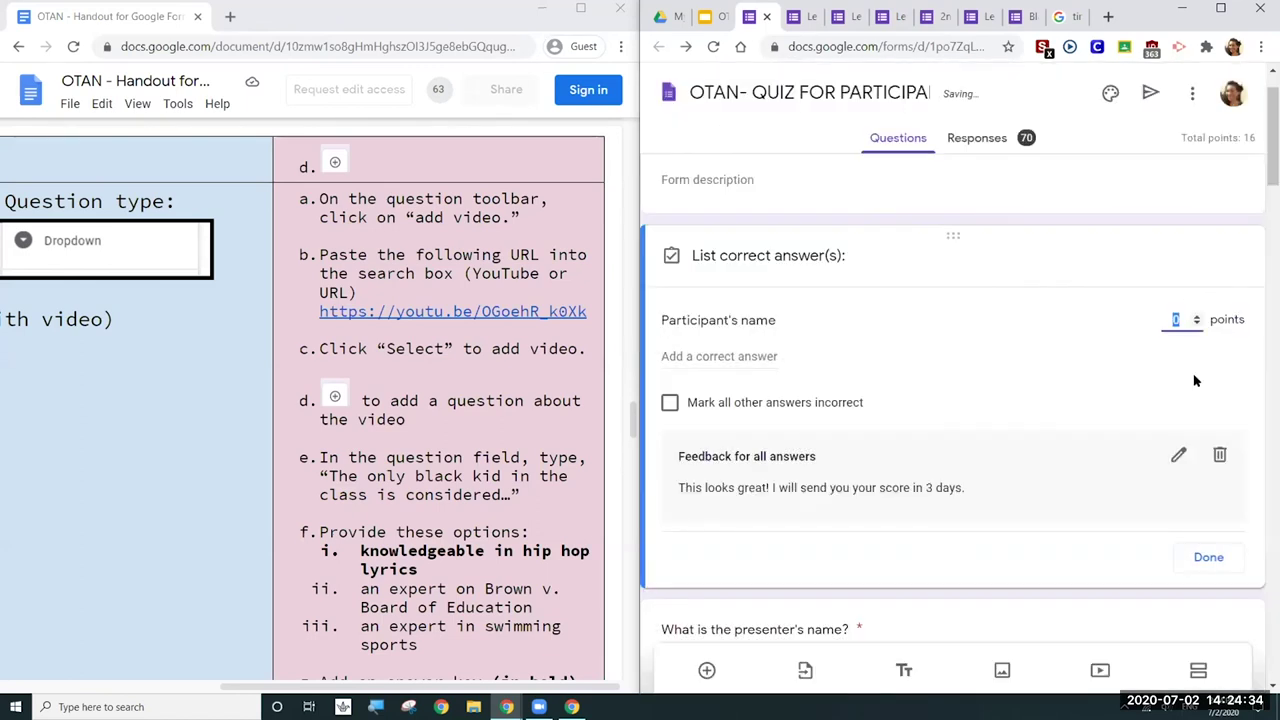
{"action": "left_click", "coordinate": [1210, 557]}
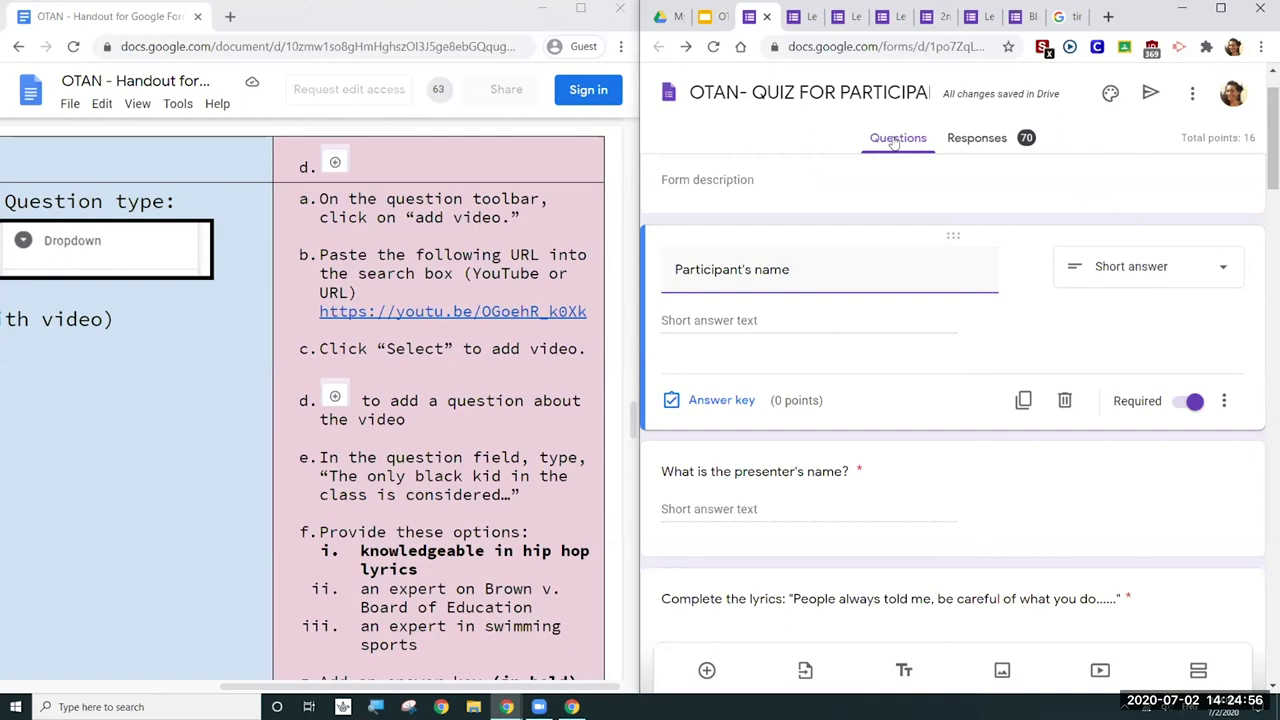
Step: Go back to the individual responses of the quiz
{"action": "left_click", "coordinate": [979, 139]}
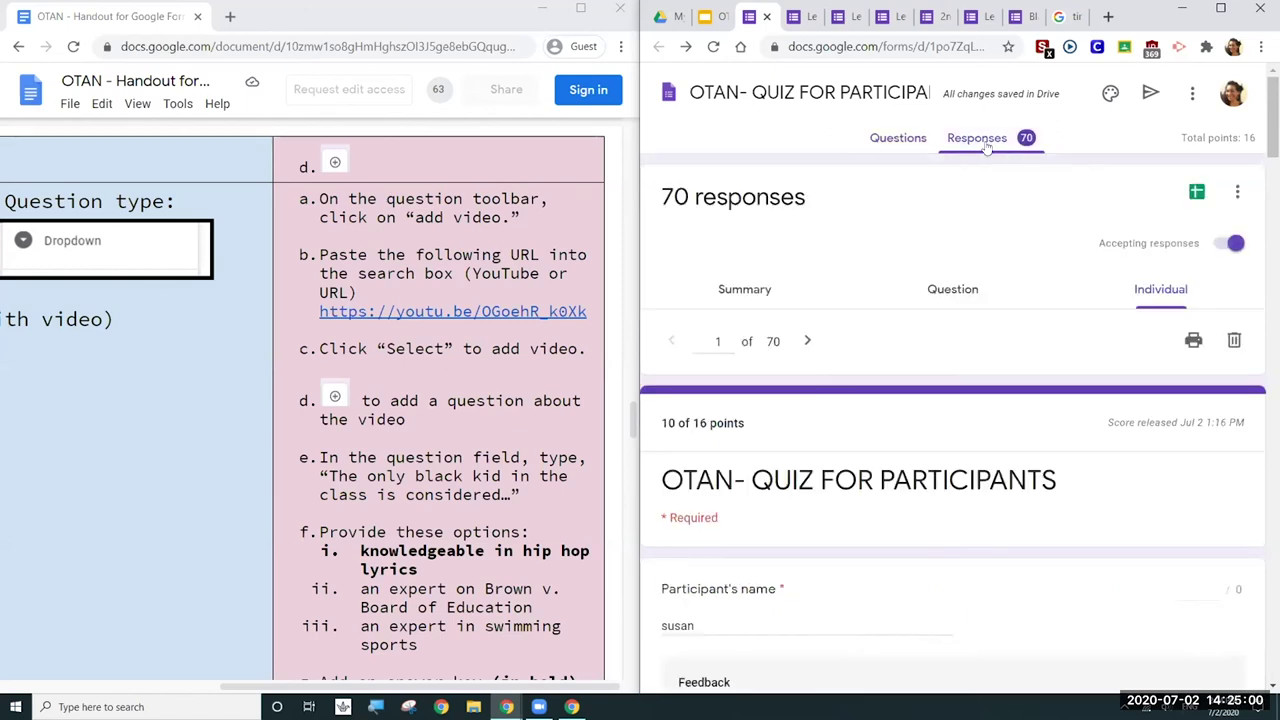
Step: Review the wrong answer and its video feedback on the "Complete the lyrics" question in the individual response
{"action": "left_click_drag", "start_coordinate": [1273, 118], "coordinate": [1273, 230]}
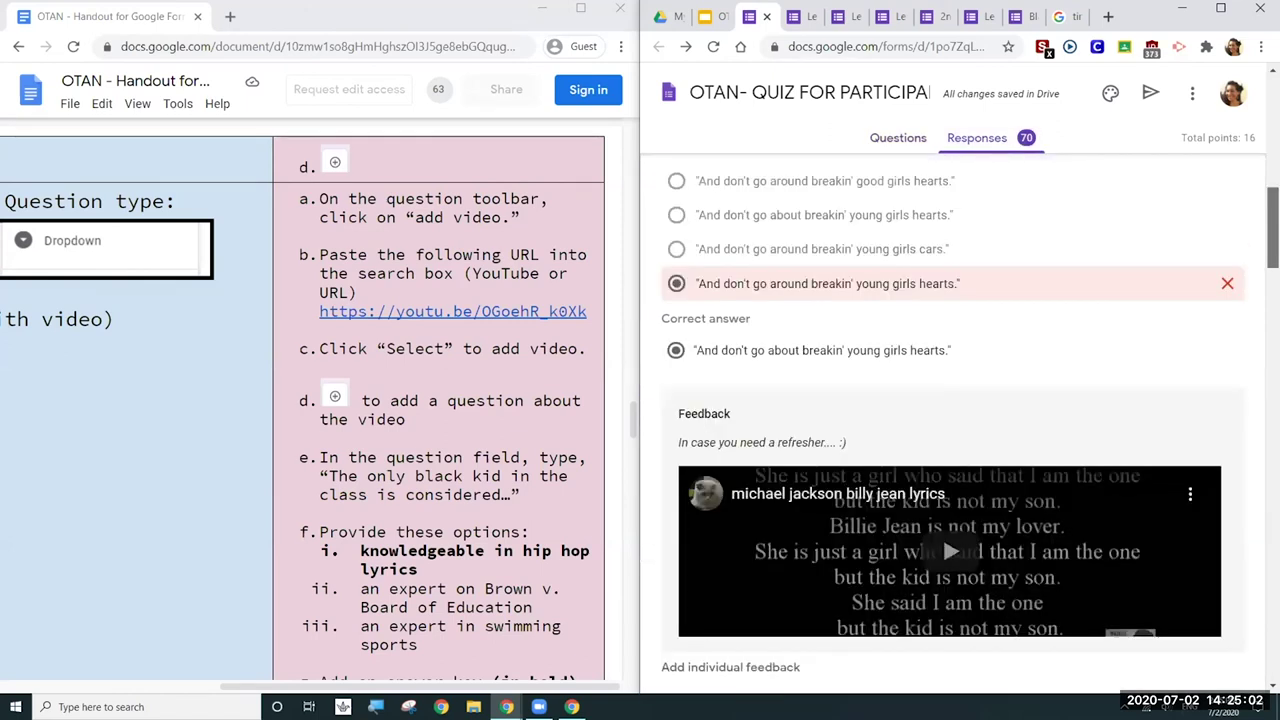
{"action": "scroll", "coordinate": [950, 400], "scroll_direction": "down", "scroll_amount": 2}
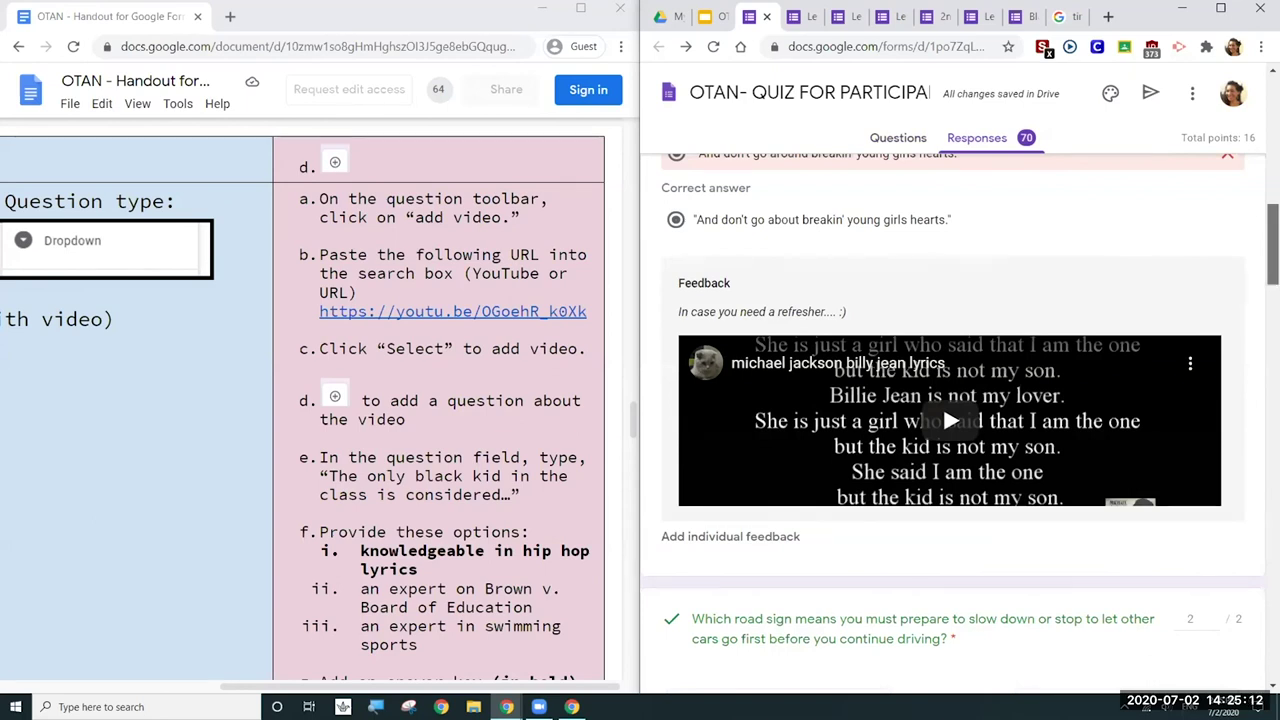
{"action": "scroll", "coordinate": [960, 424], "scroll_direction": "down", "scroll_amount": 1}
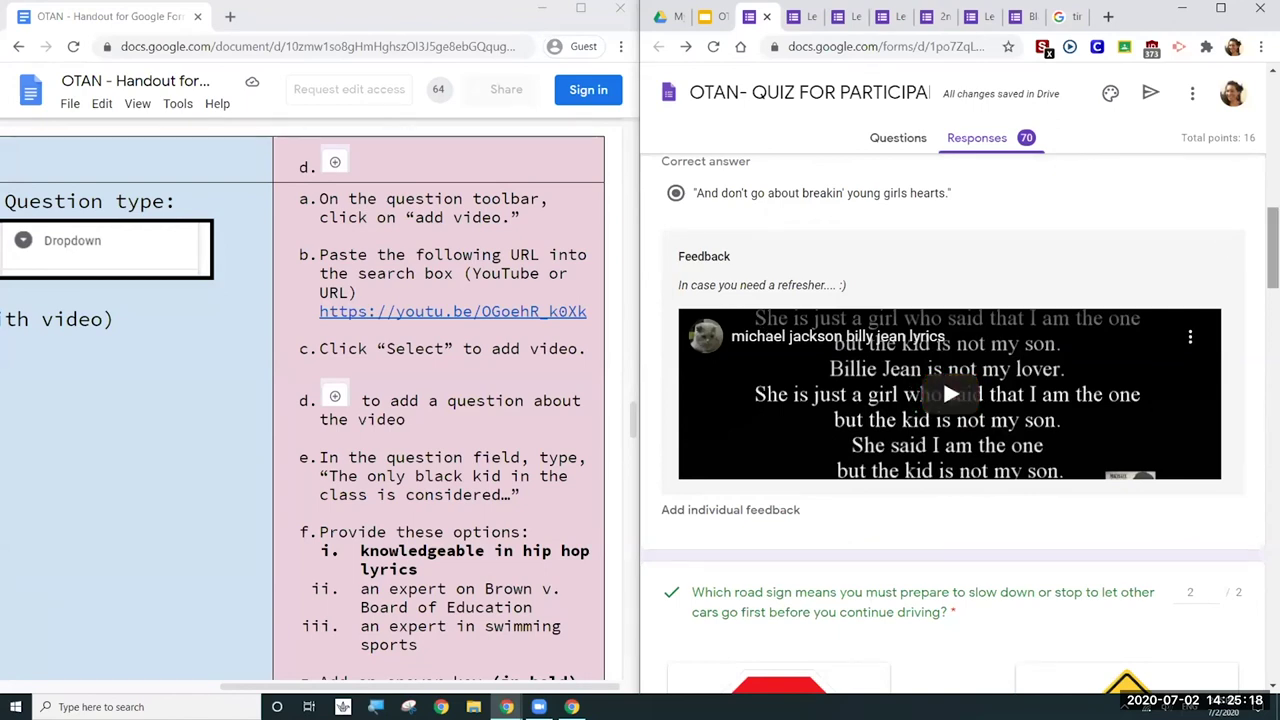
{"action": "scroll", "coordinate": [1270, 245], "scroll_direction": "up", "scroll_amount": 3}
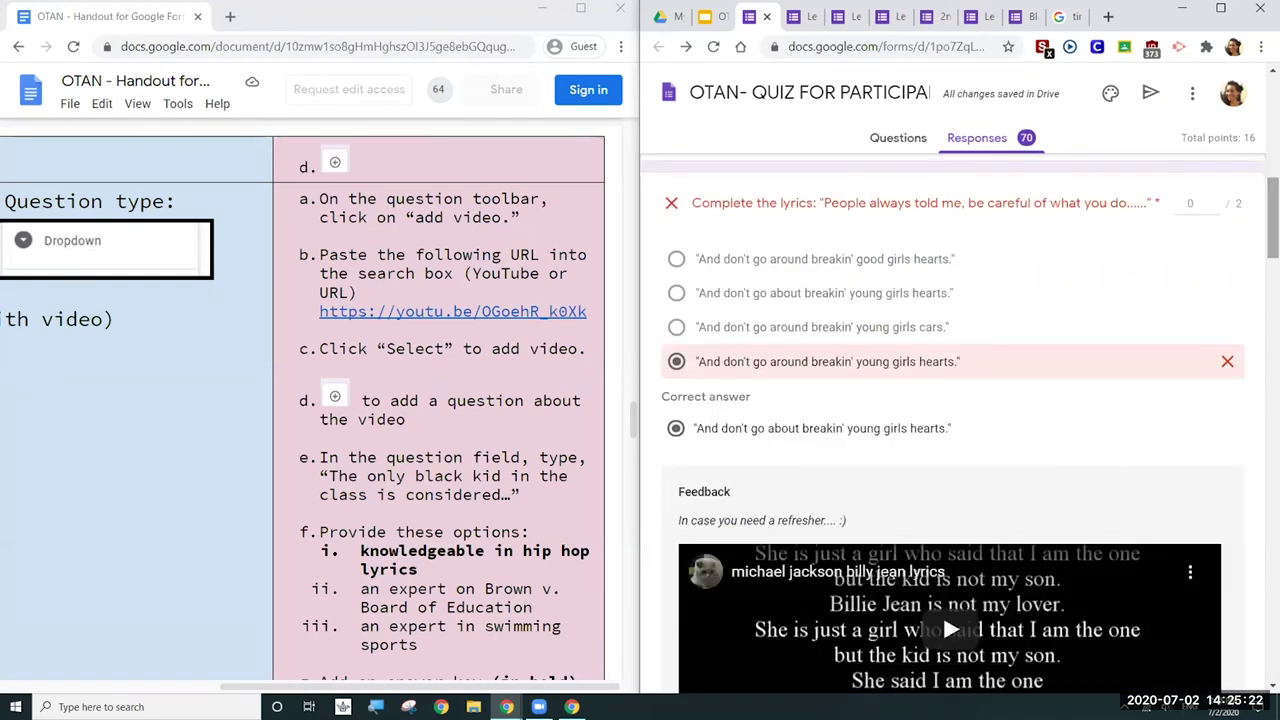
Step: Return to the quiz's questions and view the incorrect-answer feedback in the "Complete the lyrics" question's answer key
{"action": "left_click", "coordinate": [898, 138]}
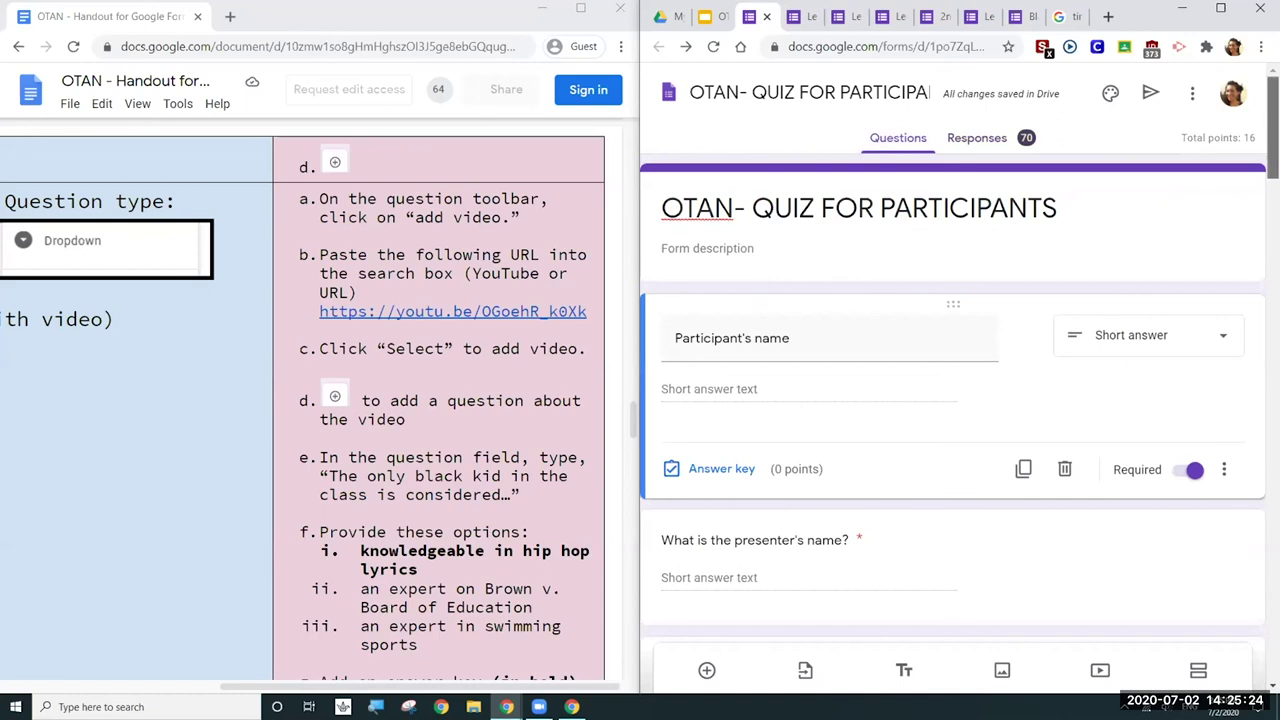
{"action": "scroll", "coordinate": [1270, 200], "scroll_direction": "down", "scroll_amount": 5}
{"action": "scroll", "coordinate": [1051, 463], "scroll_direction": "up", "scroll_amount": 1}
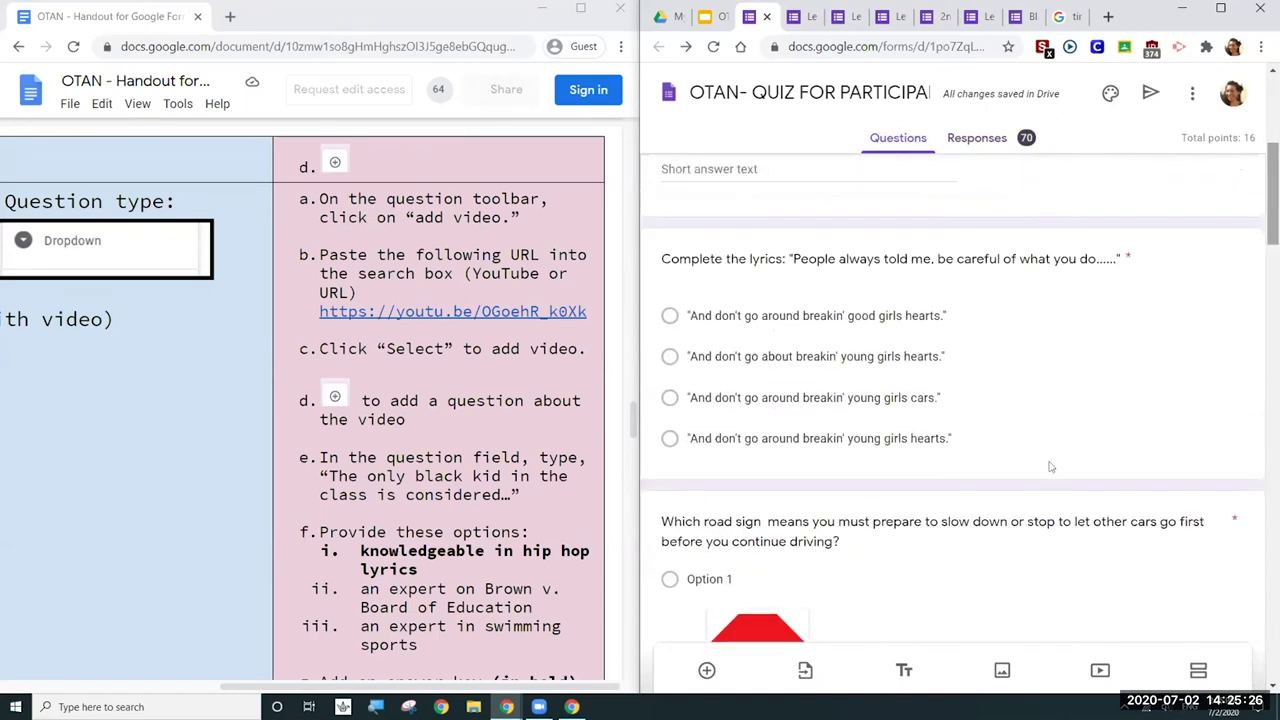
{"action": "left_click", "coordinate": [1051, 432]}
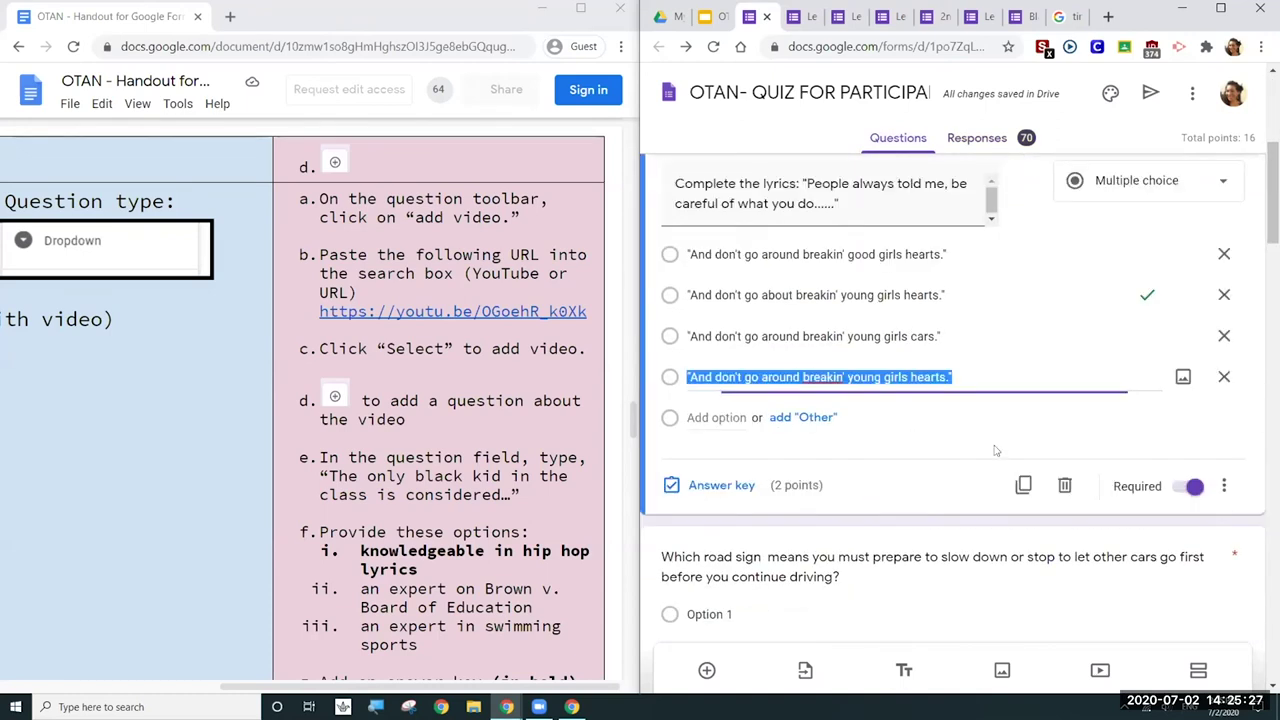
{"action": "left_click", "coordinate": [720, 485]}
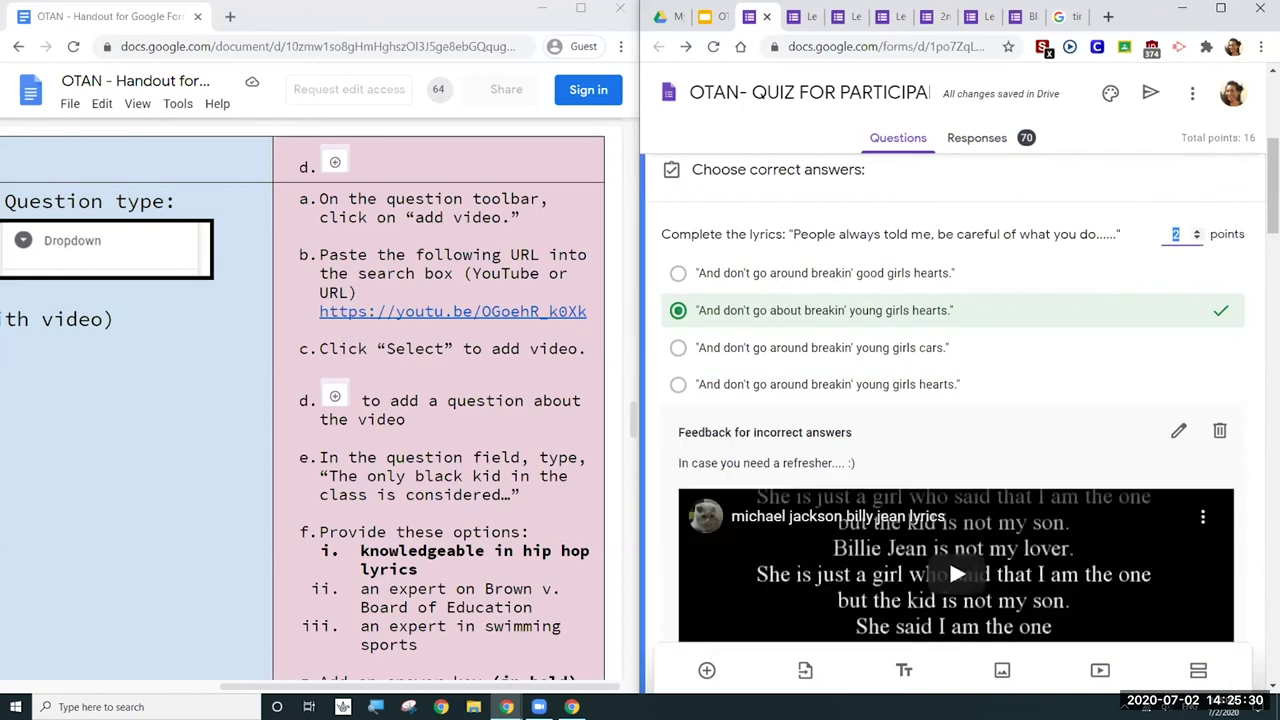
{"action": "scroll", "coordinate": [1272, 190], "scroll_direction": "down", "scroll_amount": 1}
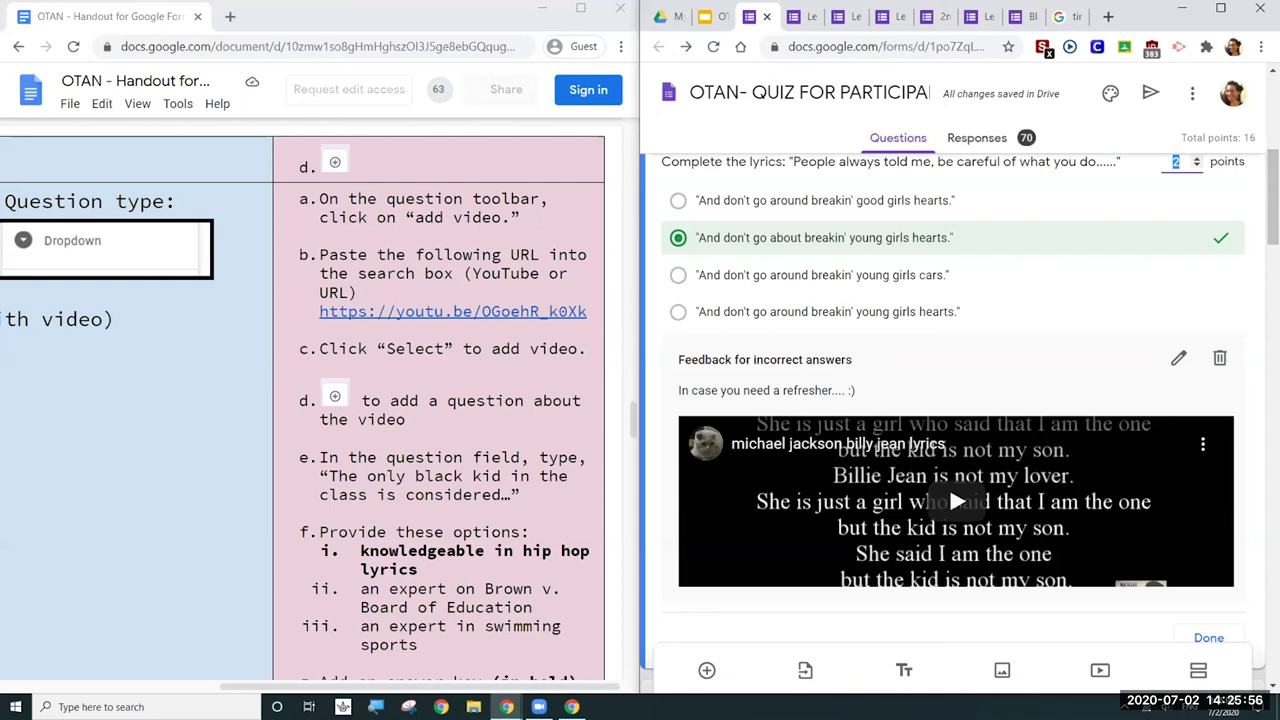
Step: Switch to the Blank Quiz form and add a new question after "The only black kid in the class is considered..."
{"action": "scroll", "coordinate": [955, 420], "scroll_direction": "down", "scroll_amount": 20}
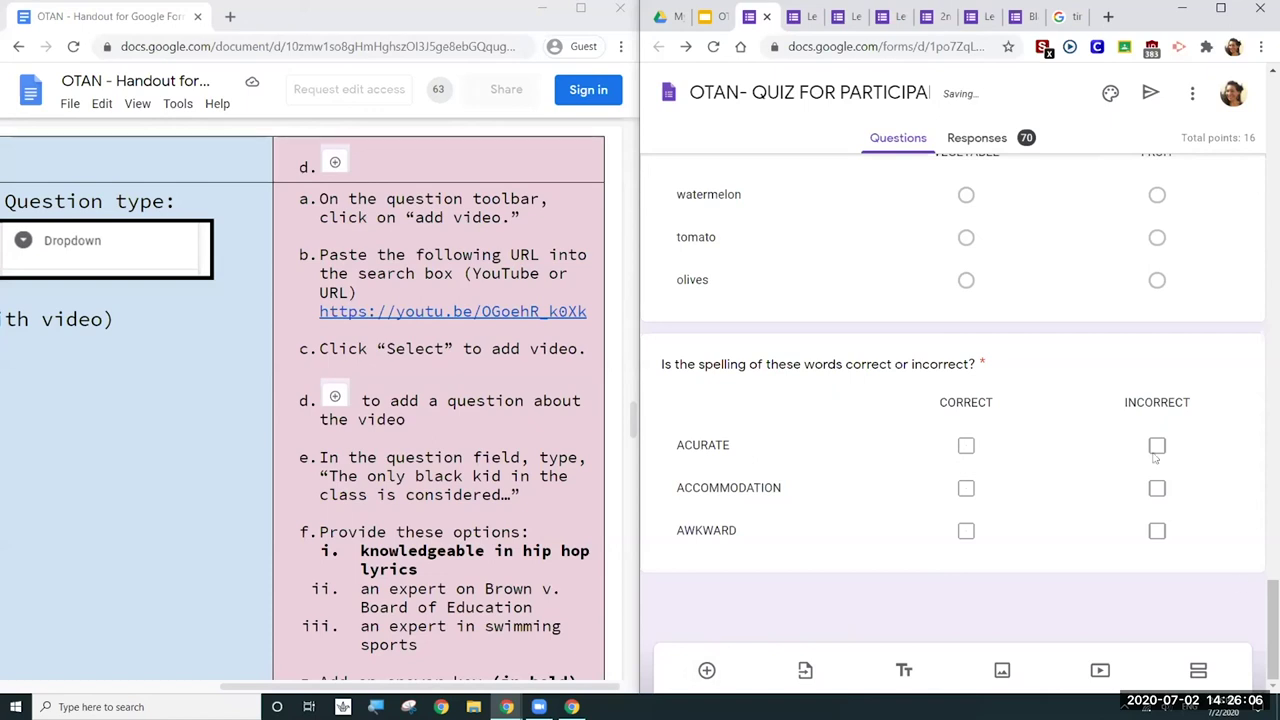
{"action": "left_click", "coordinate": [707, 671]}
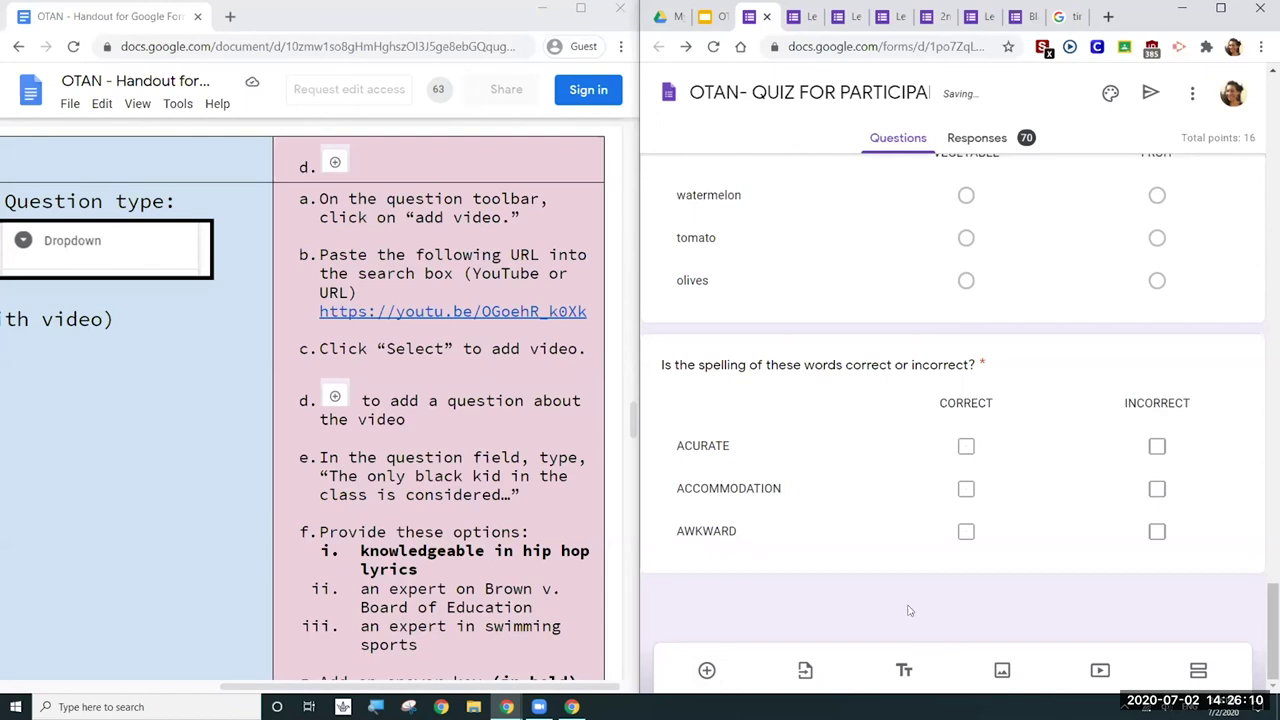
{"action": "left_click", "coordinate": [1015, 17]}
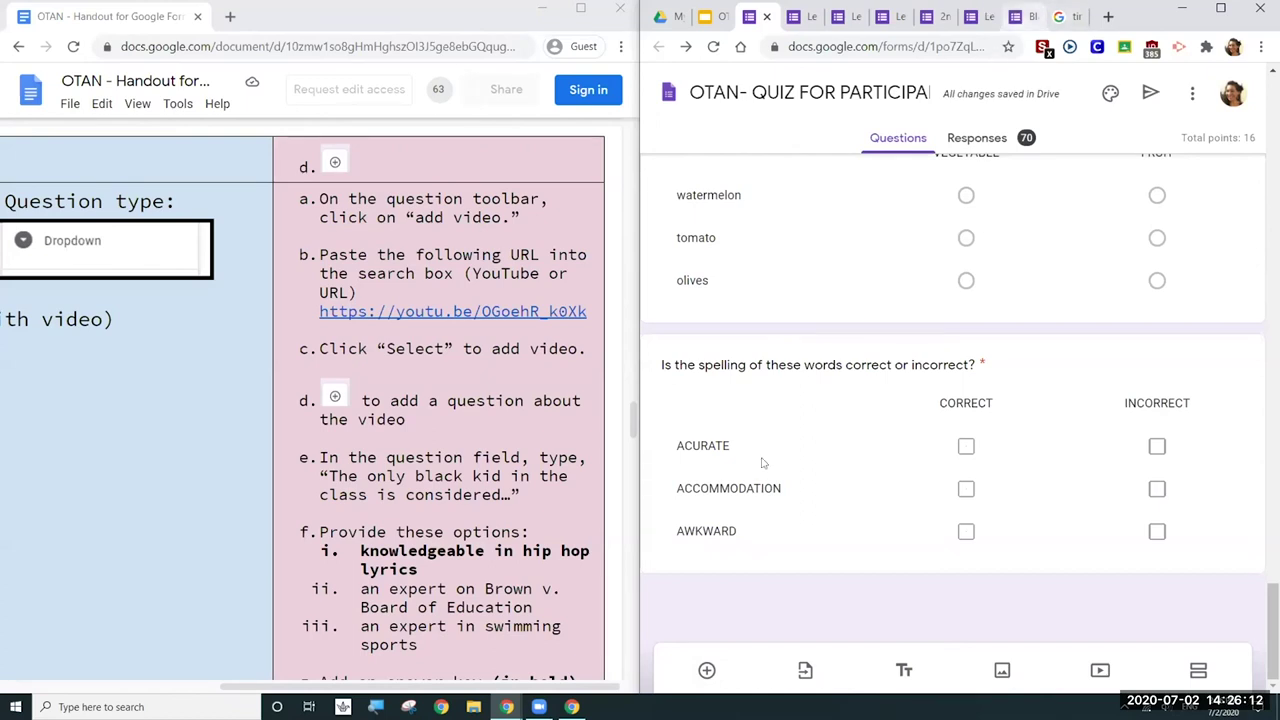
{"action": "left_click", "coordinate": [707, 670]}
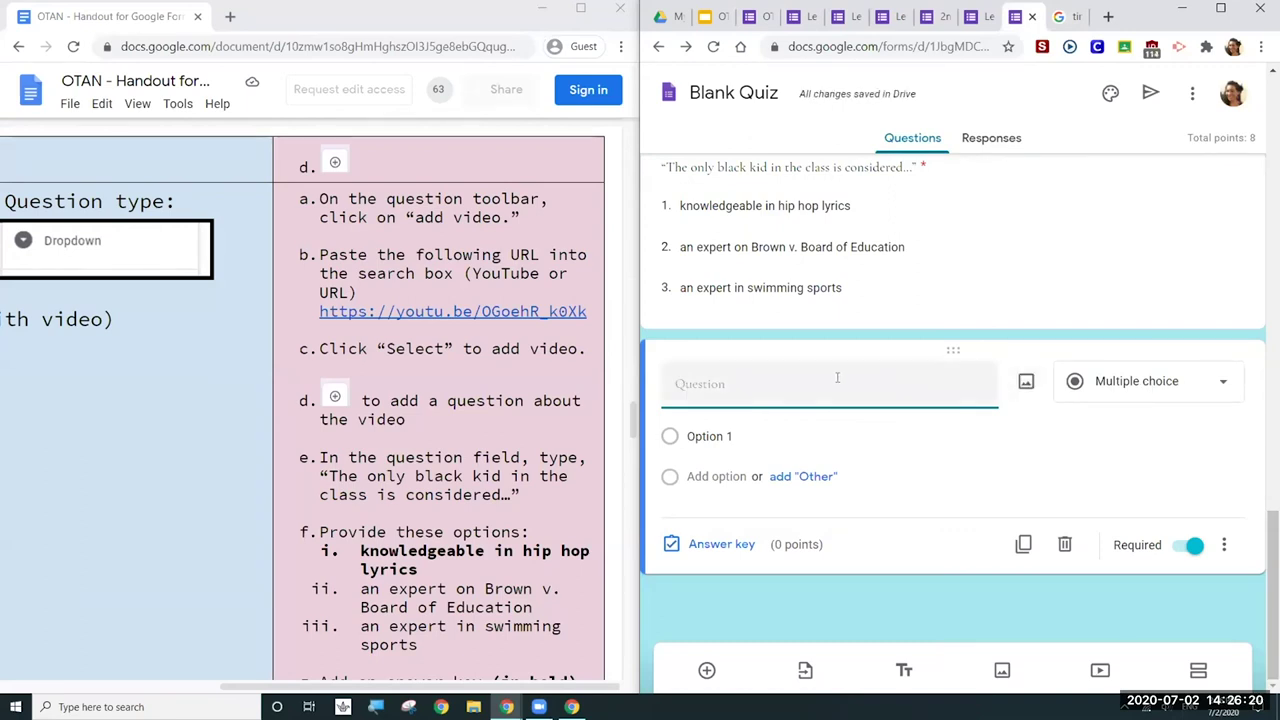
Step: Enter "2x2" as the new question's text and set its type to Short answer
{"action": "type", "text": "\""}
{"action": "type", "text": "T"}
{"action": "type", "text": "2"}
{"action": "key", "text": "BackSpace"}
{"action": "key", "text": "BackSpace"}
{"action": "type", "text": "x2"}
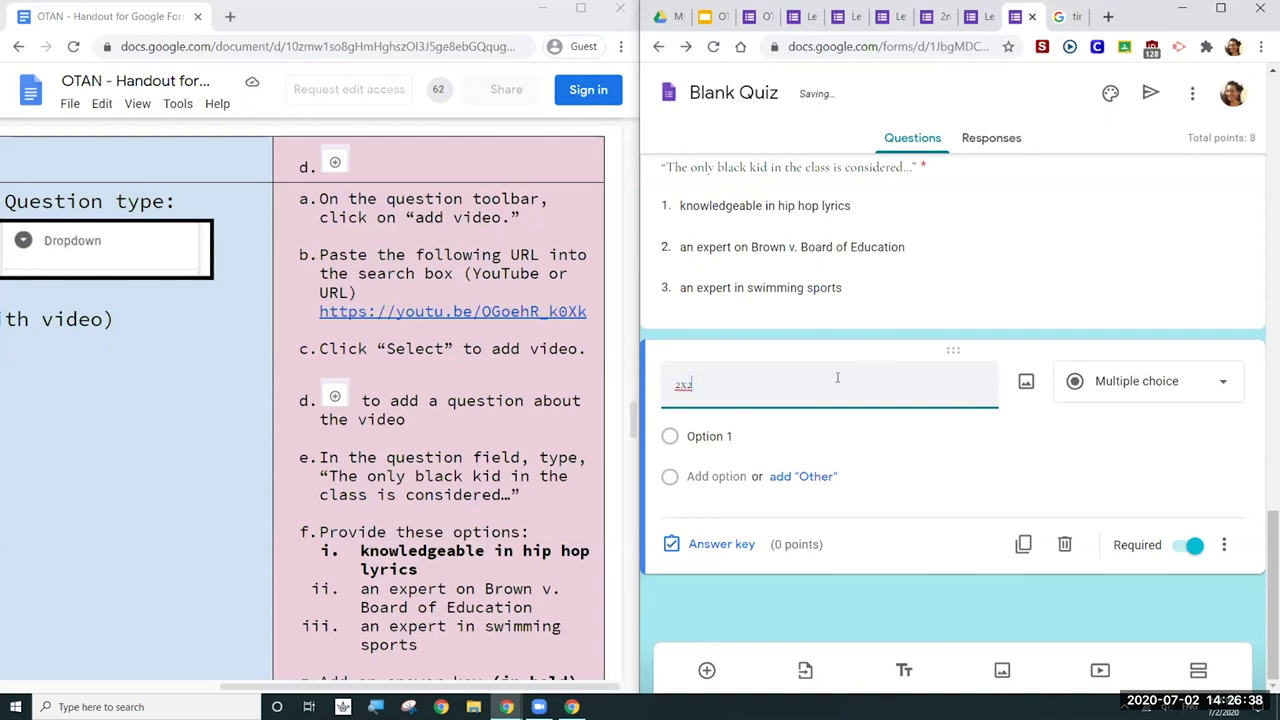
{"action": "left_click", "coordinate": [1088, 398]}
{"action": "left_click", "coordinate": [1130, 188]}
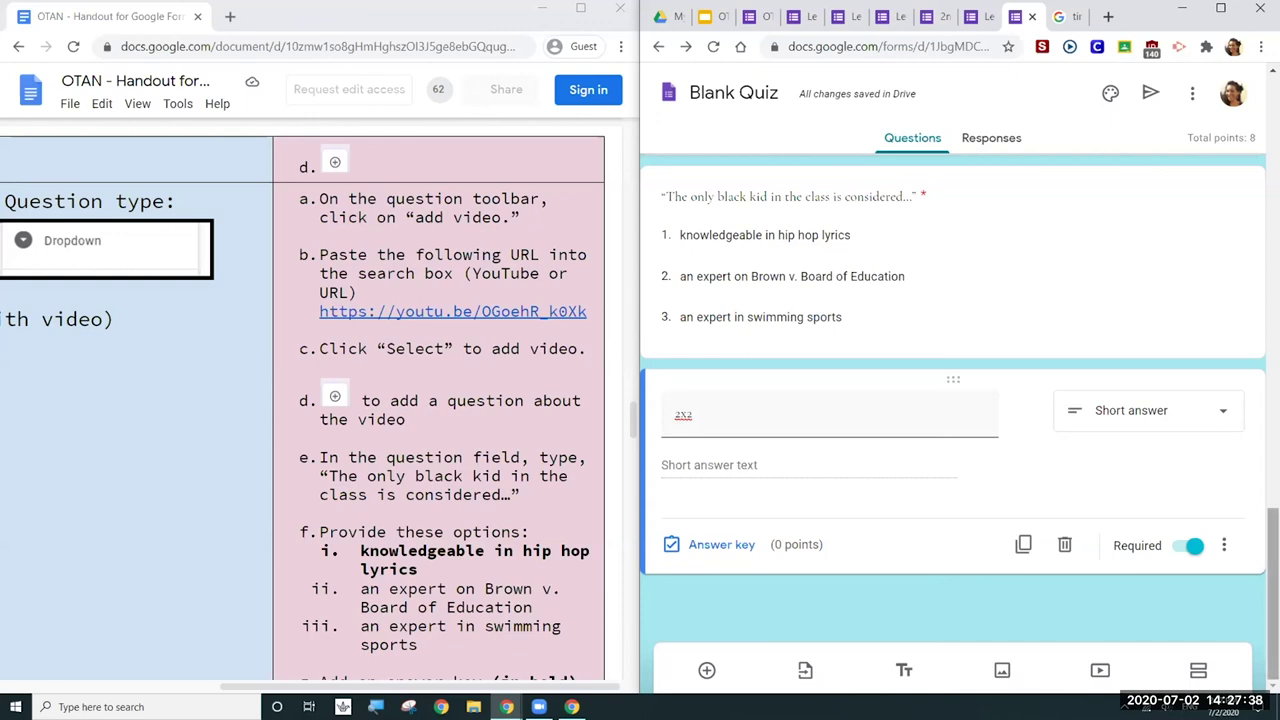
Step: Check which add-ons are available in the Blank Quiz form and close the list
{"action": "left_click_drag", "start_coordinate": [1273, 580], "coordinate": [1273, 80]}
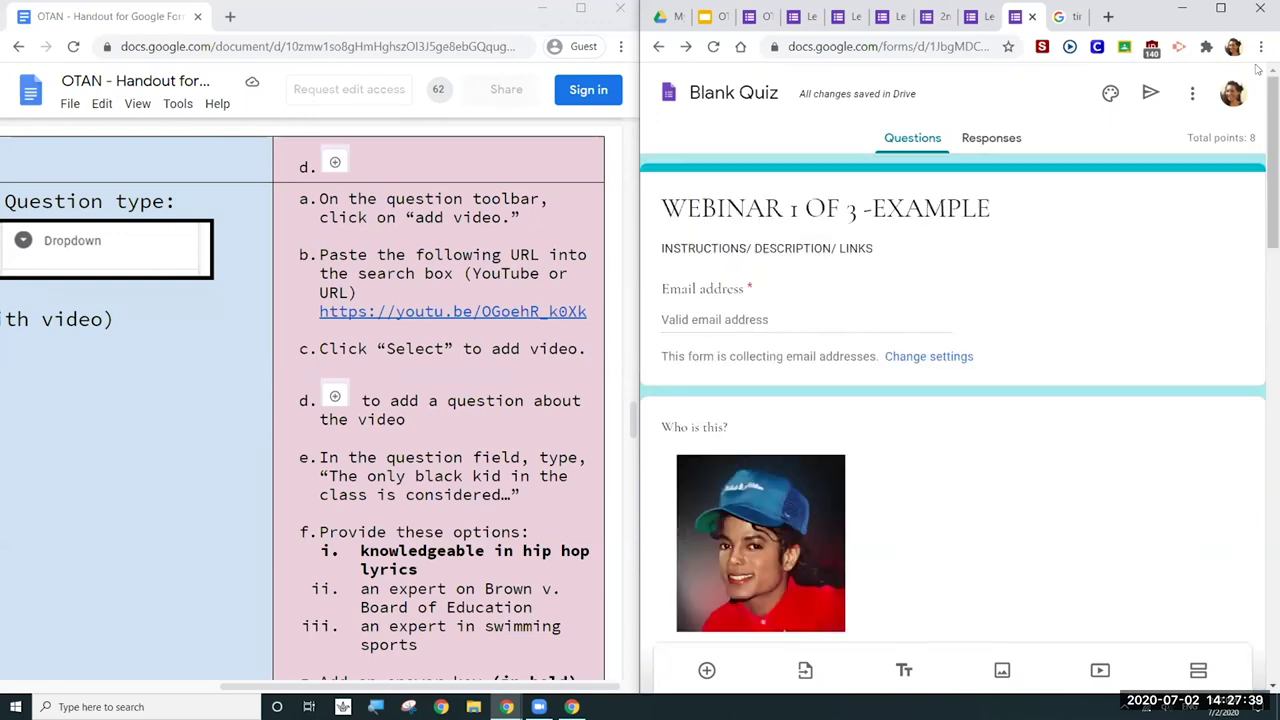
{"action": "left_click", "coordinate": [1193, 92]}
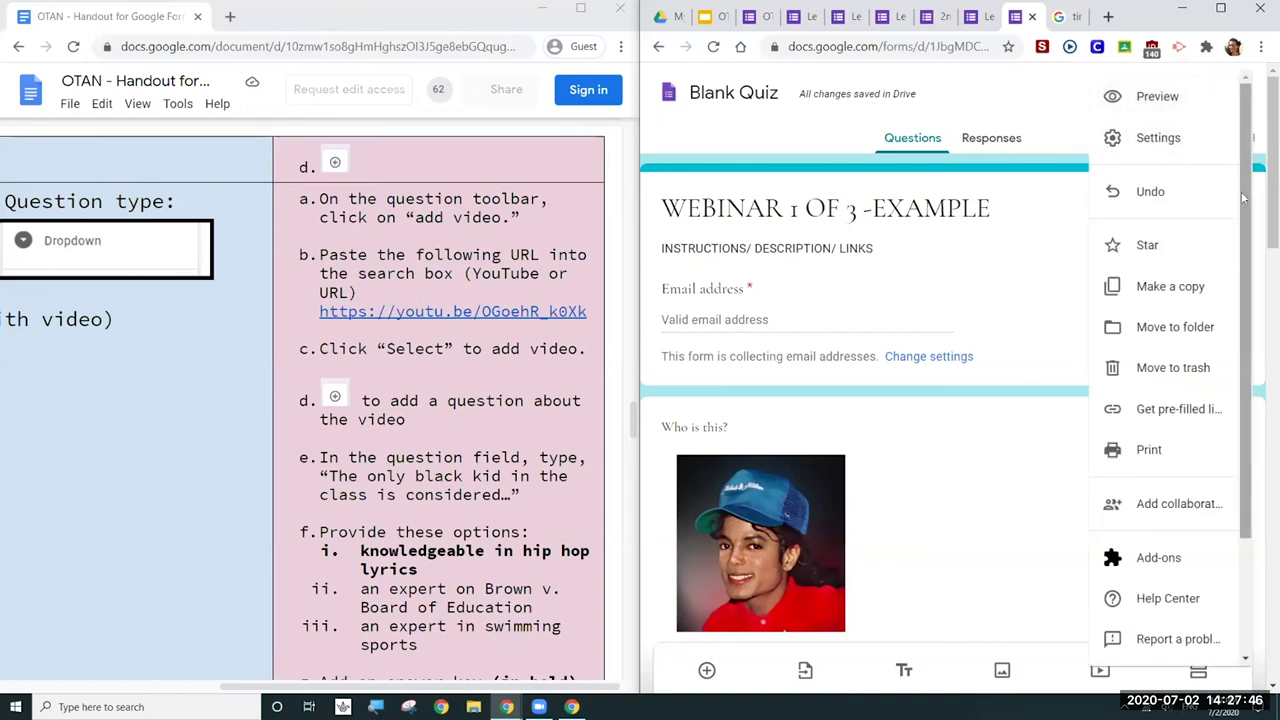
{"action": "left_click", "coordinate": [1147, 566]}
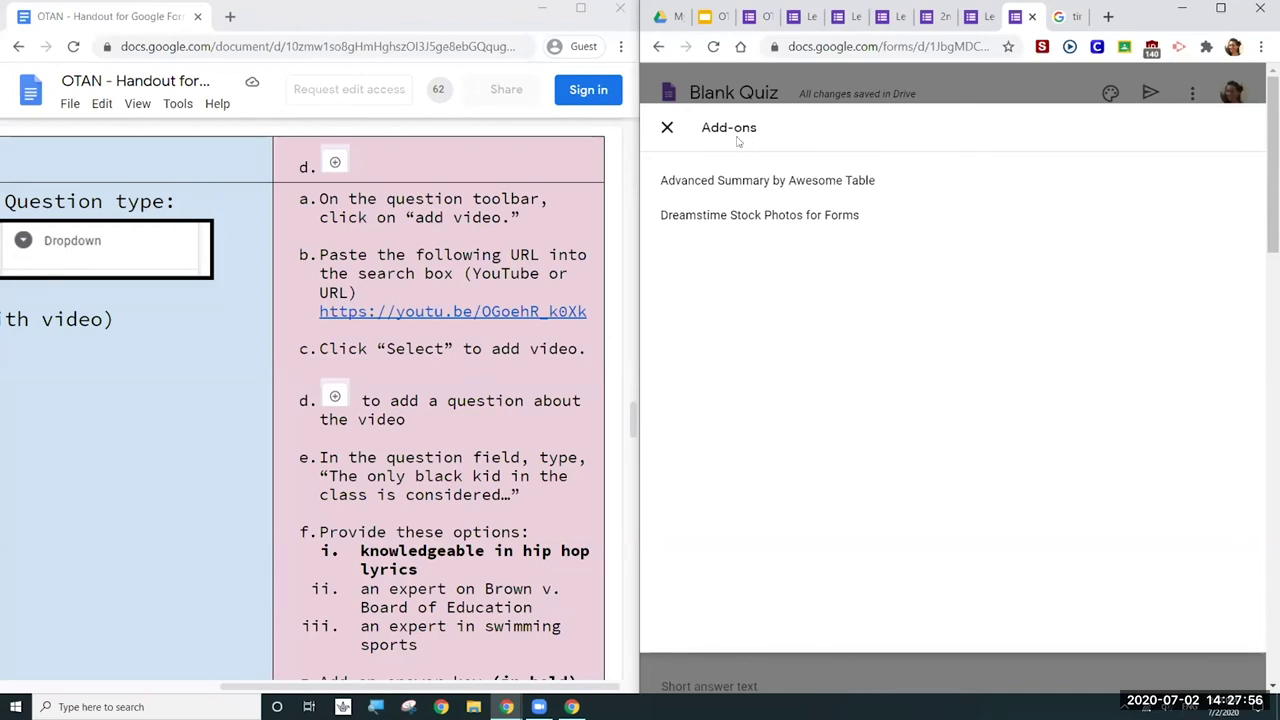
{"action": "left_click", "coordinate": [665, 127]}
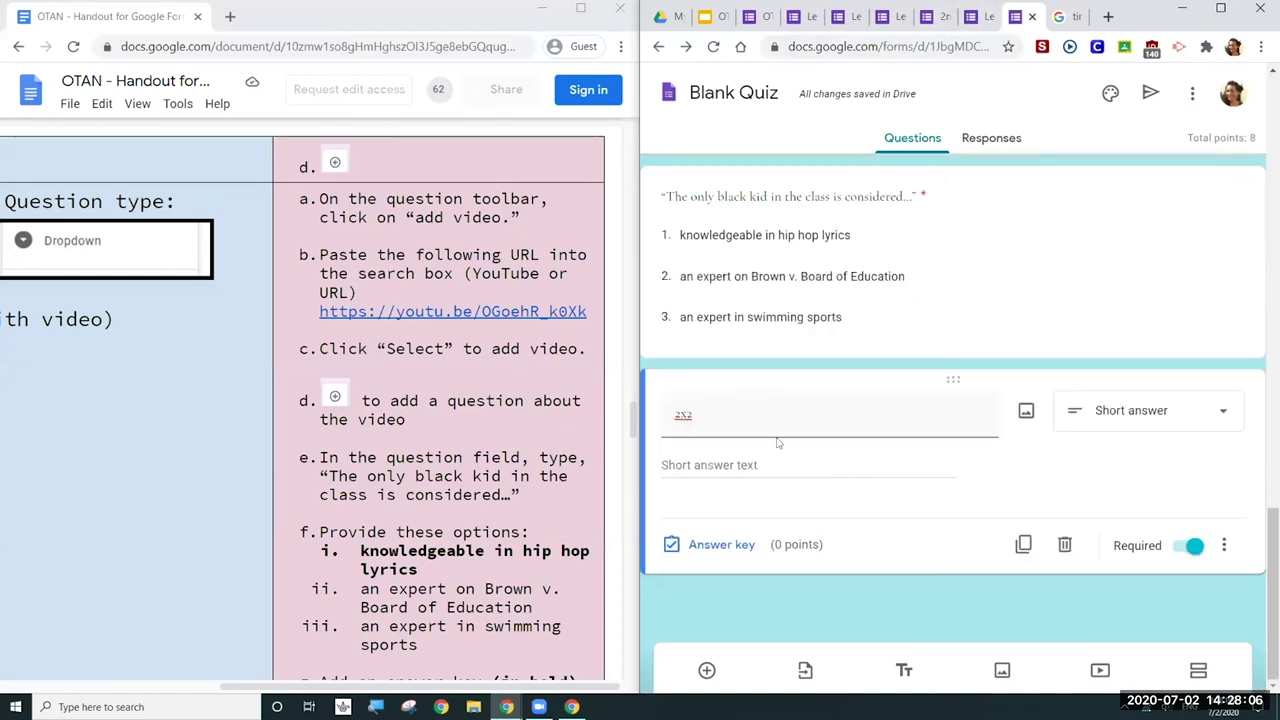
Step: Replace the short-answer question's text with "2 x 2", with spaces around the x
{"action": "double_click", "coordinate": [756, 412]}
{"action": "key", "text": "BackSpace"}
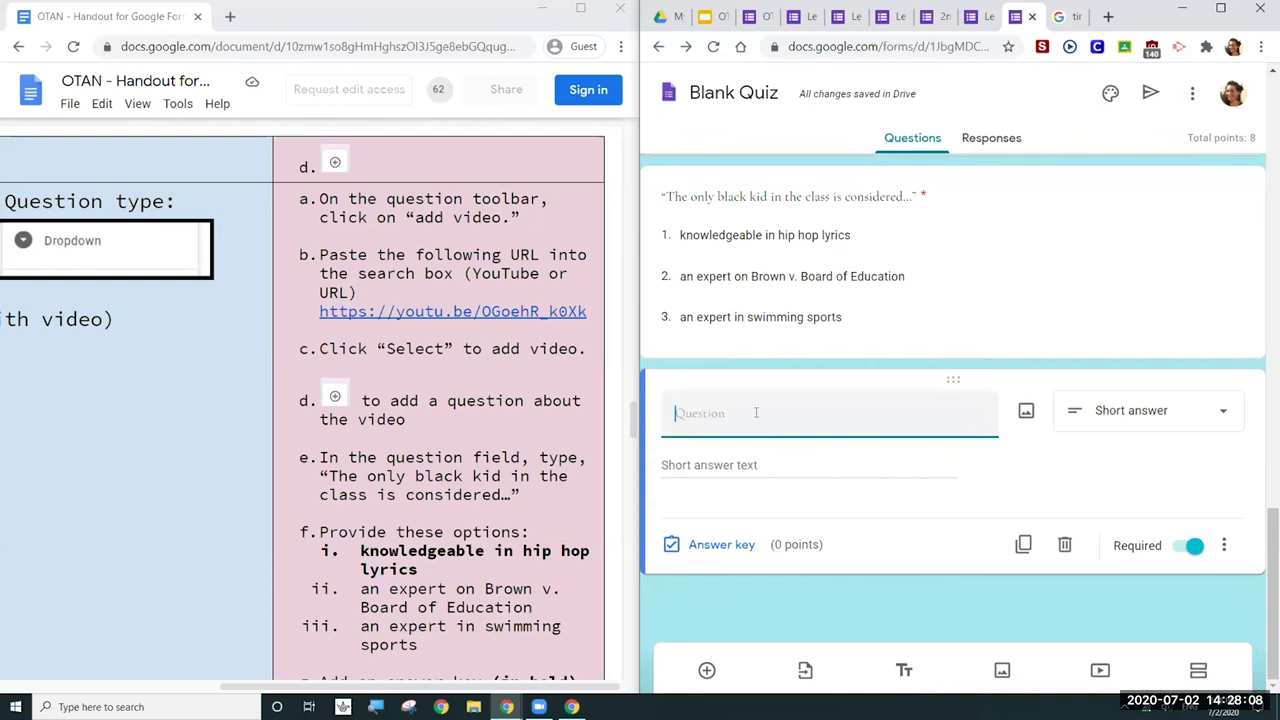
{"action": "type", "text": "2x"}
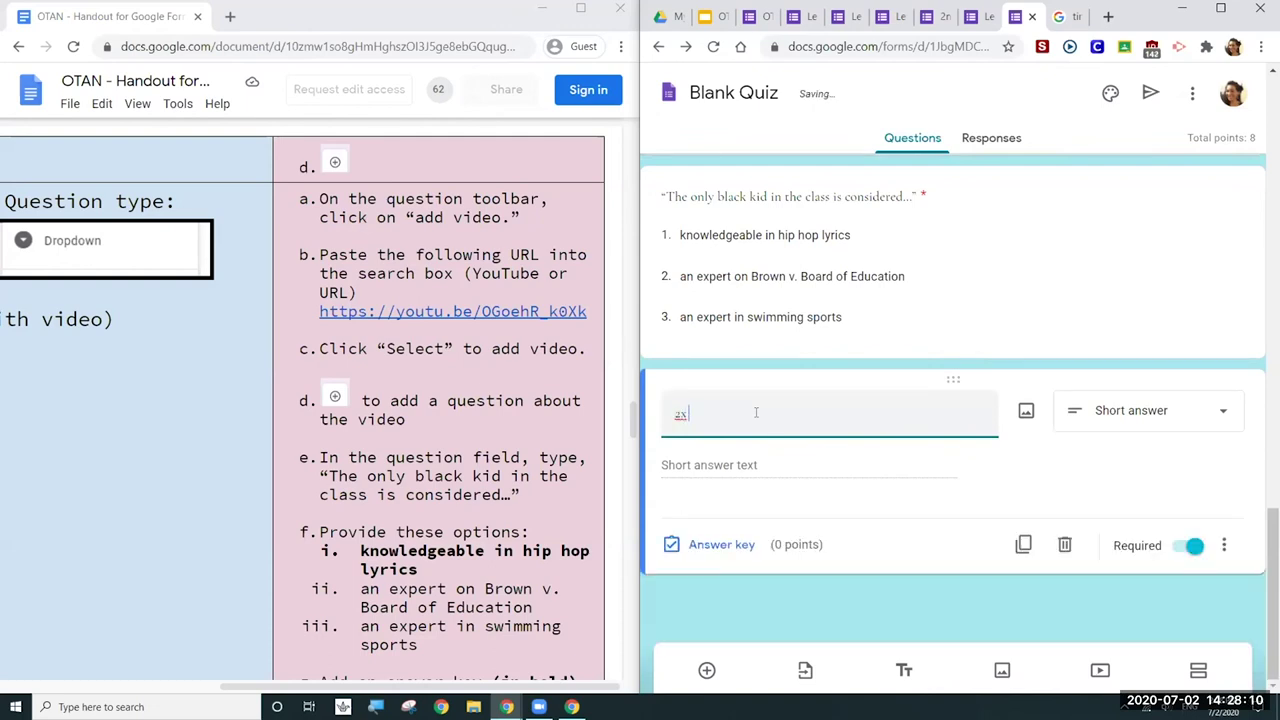
{"action": "type", "text": "2"}
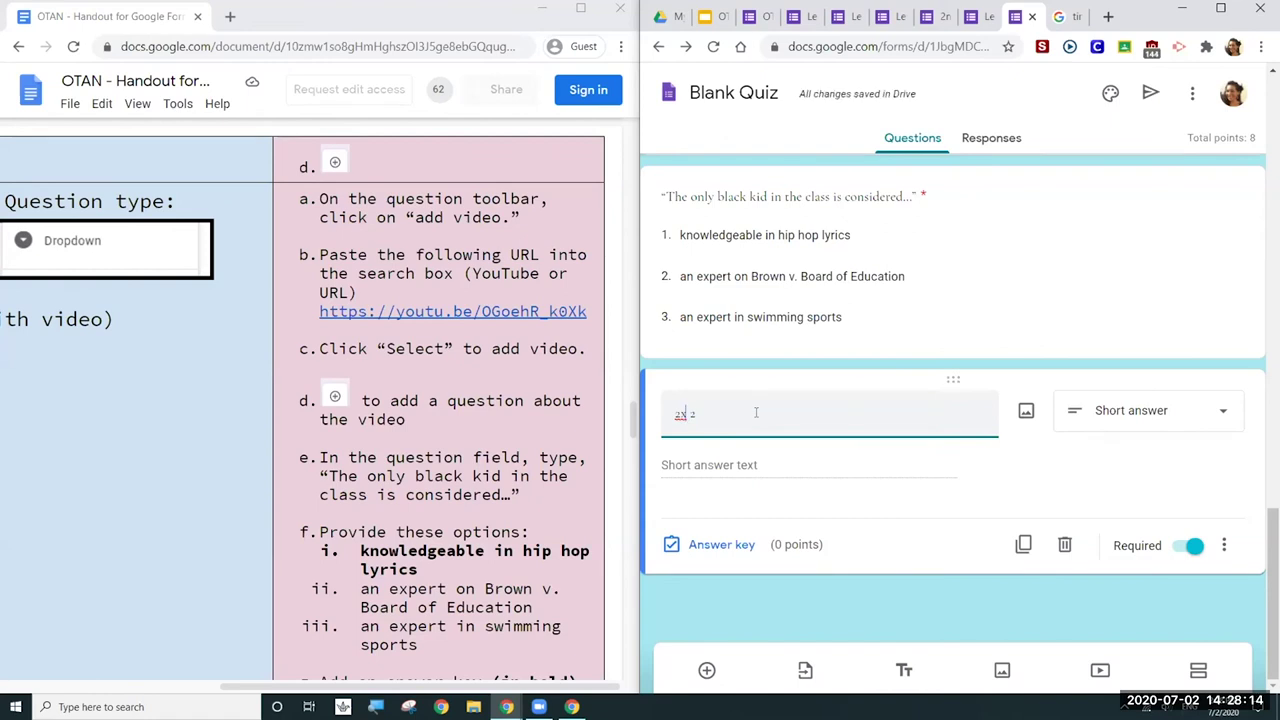
{"action": "key", "text": "Left"}
{"action": "key", "text": "Left"}
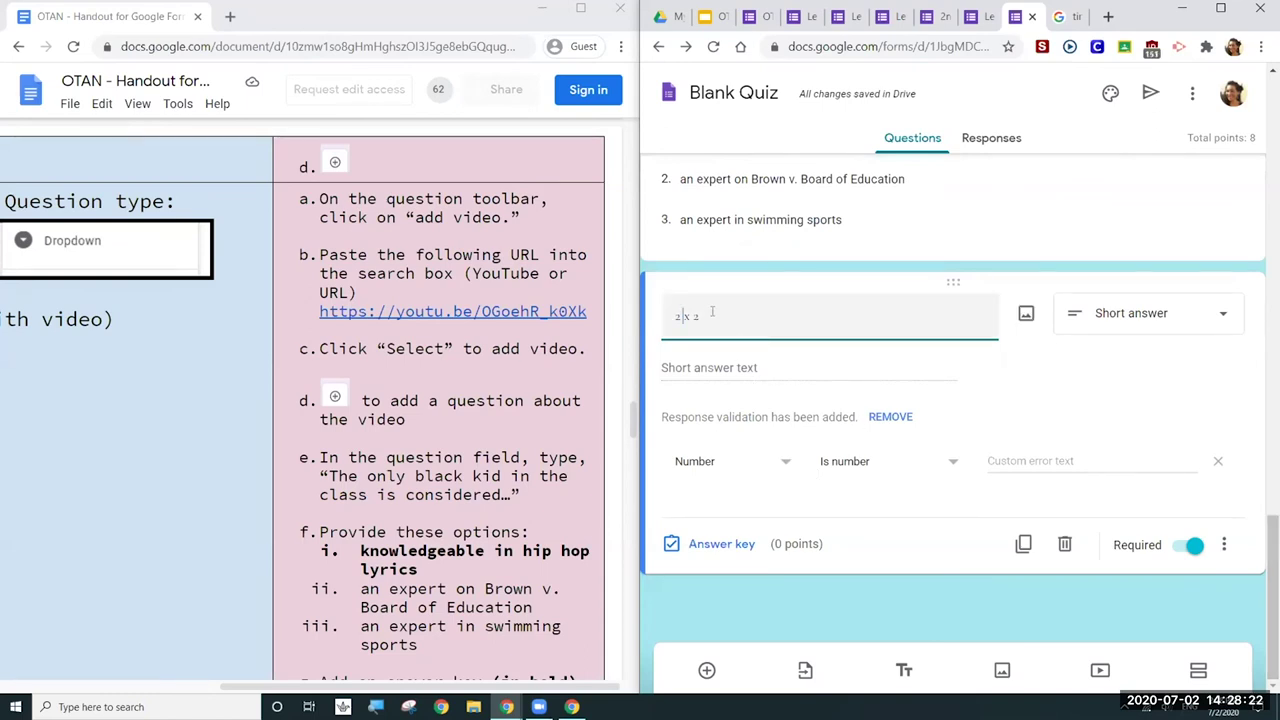
{"action": "left_click", "coordinate": [676, 317]}
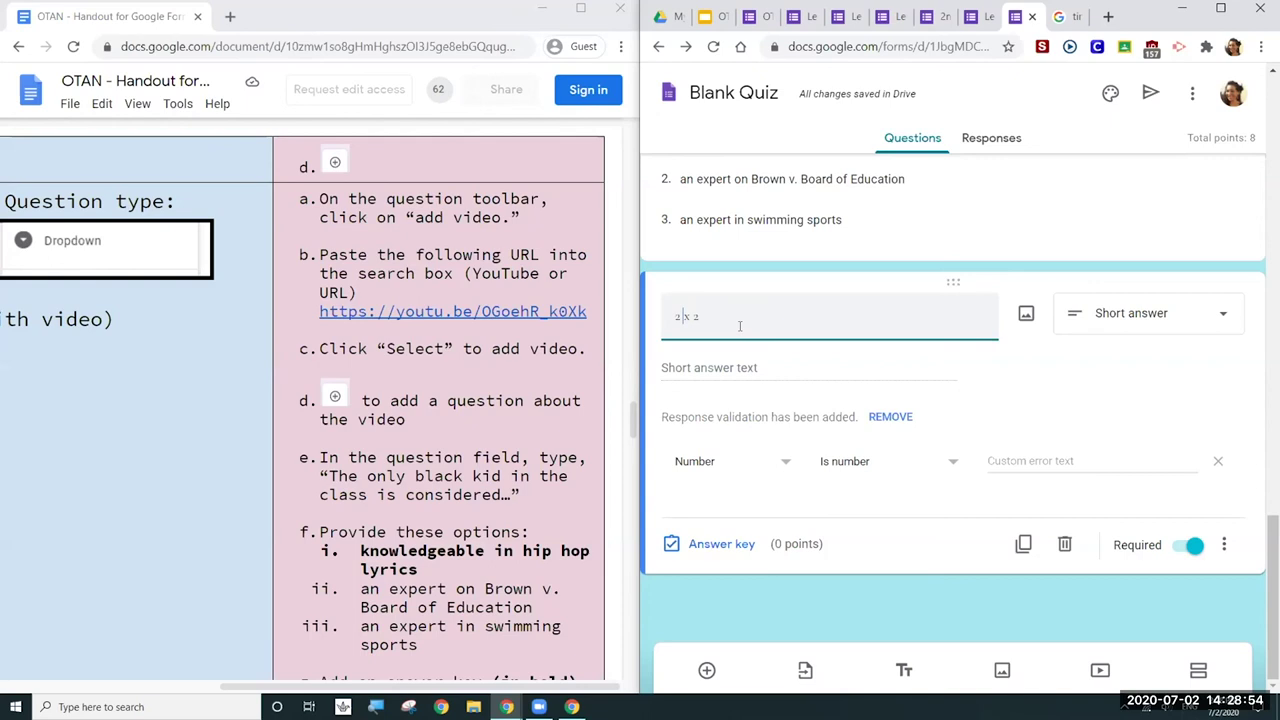
Step: Open the G Suite Marketplace from the Google apps list in a new browser tab
{"action": "left_click", "coordinate": [1108, 18]}
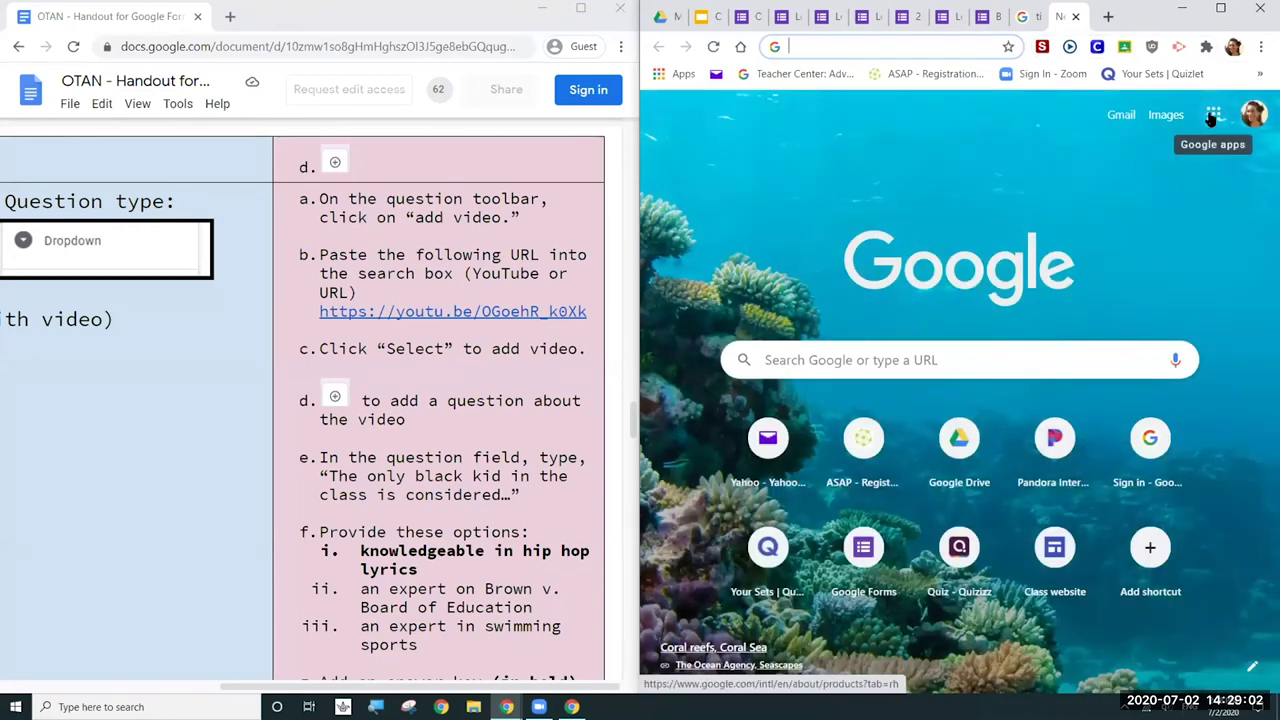
{"action": "left_click", "coordinate": [1212, 117]}
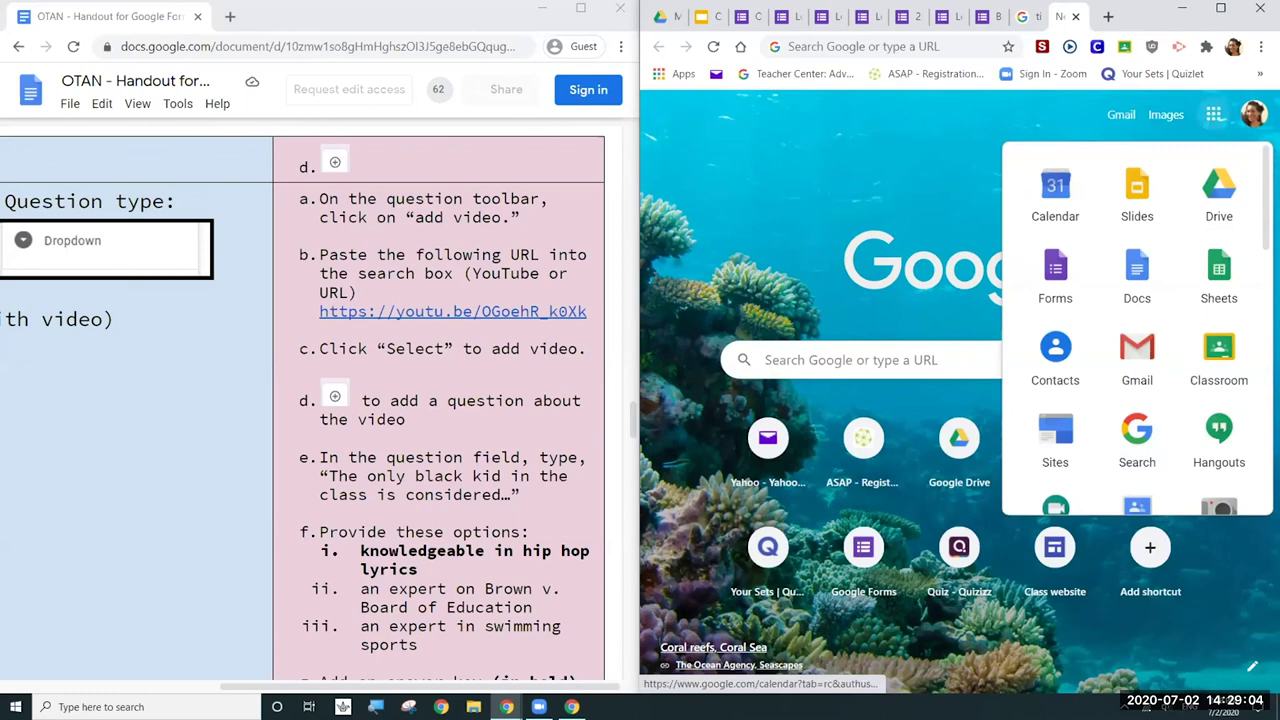
{"action": "scroll", "coordinate": [1137, 330], "scroll_direction": "down", "scroll_amount": 10}
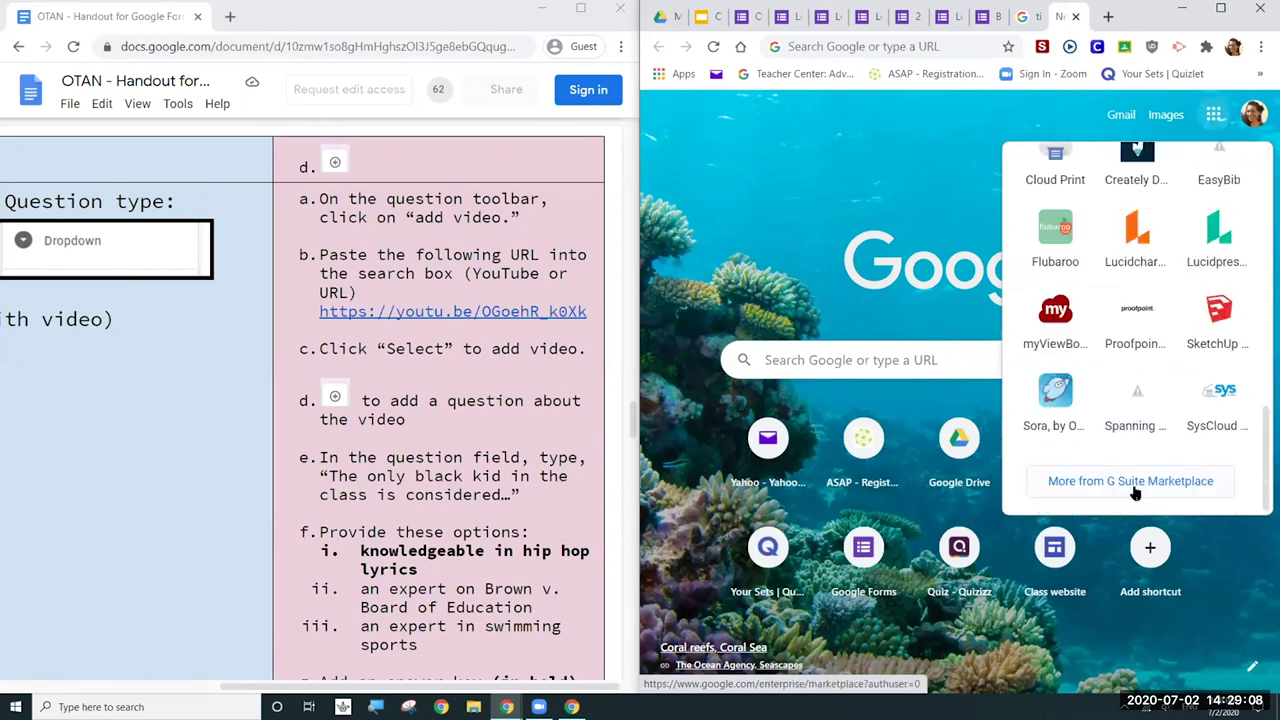
{"action": "left_click", "coordinate": [1134, 488]}
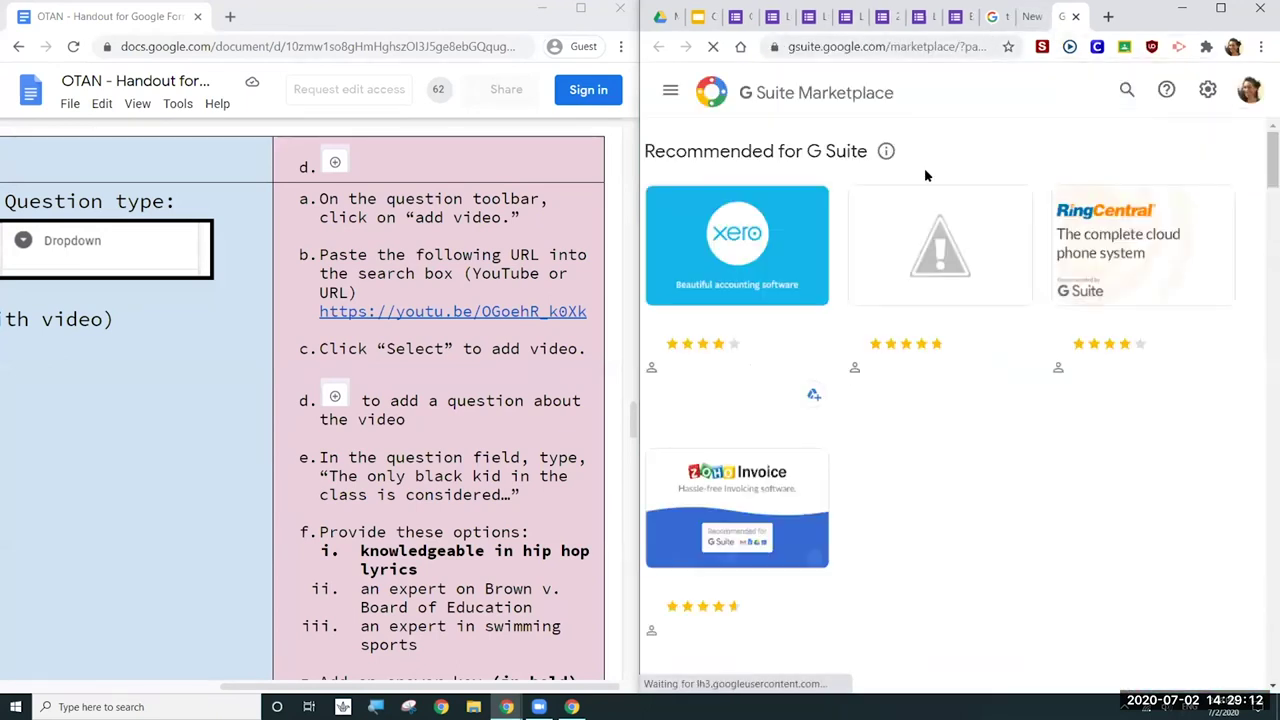
Step: Search the G Suite Marketplace for "google forms" and browse the add-ons found
{"action": "left_click", "coordinate": [1126, 90]}
{"action": "type", "text": "google forms"}
{"action": "key", "text": "Return"}
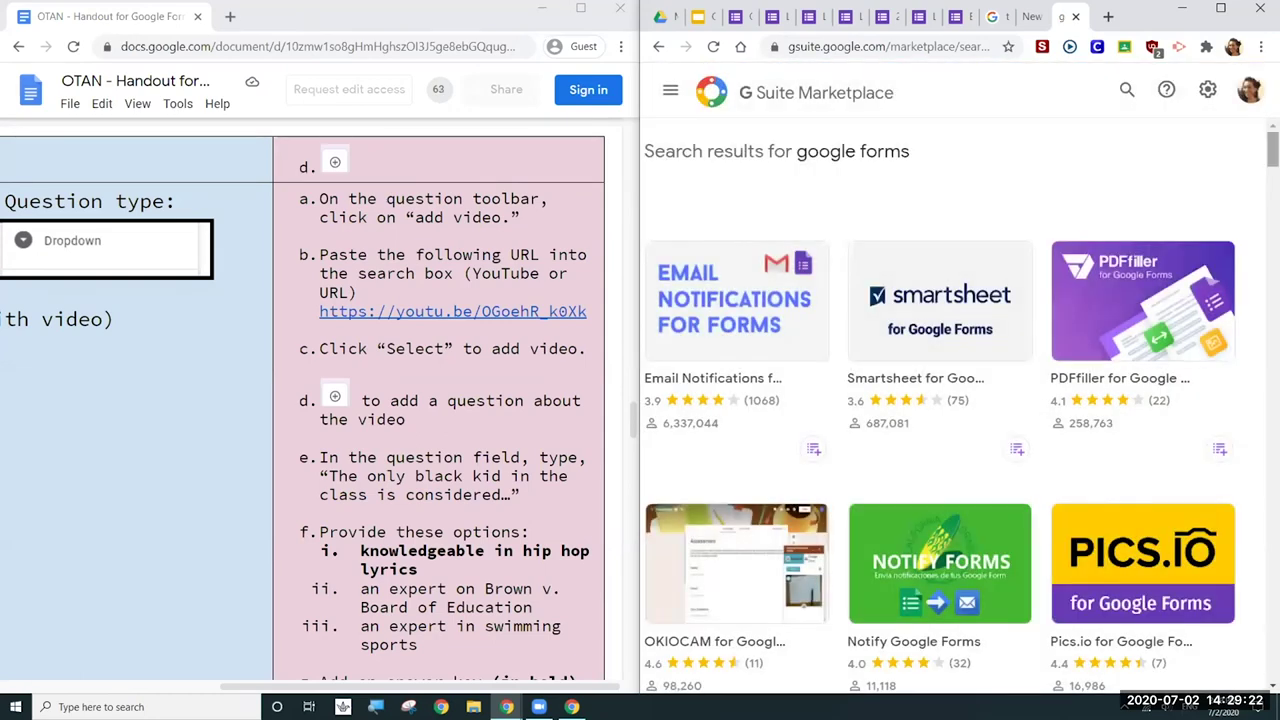
{"action": "scroll", "coordinate": [960, 400], "scroll_direction": "down", "scroll_amount": 3}
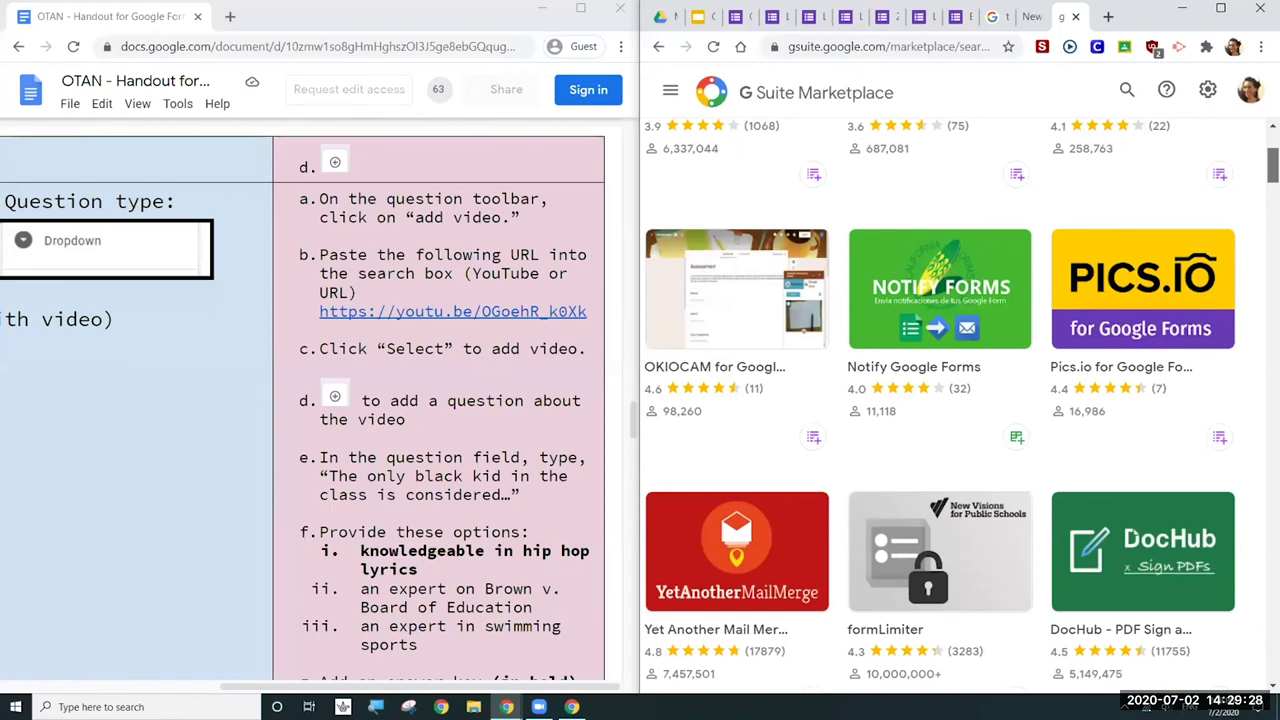
{"action": "scroll", "coordinate": [960, 400], "scroll_direction": "down", "scroll_amount": 5}
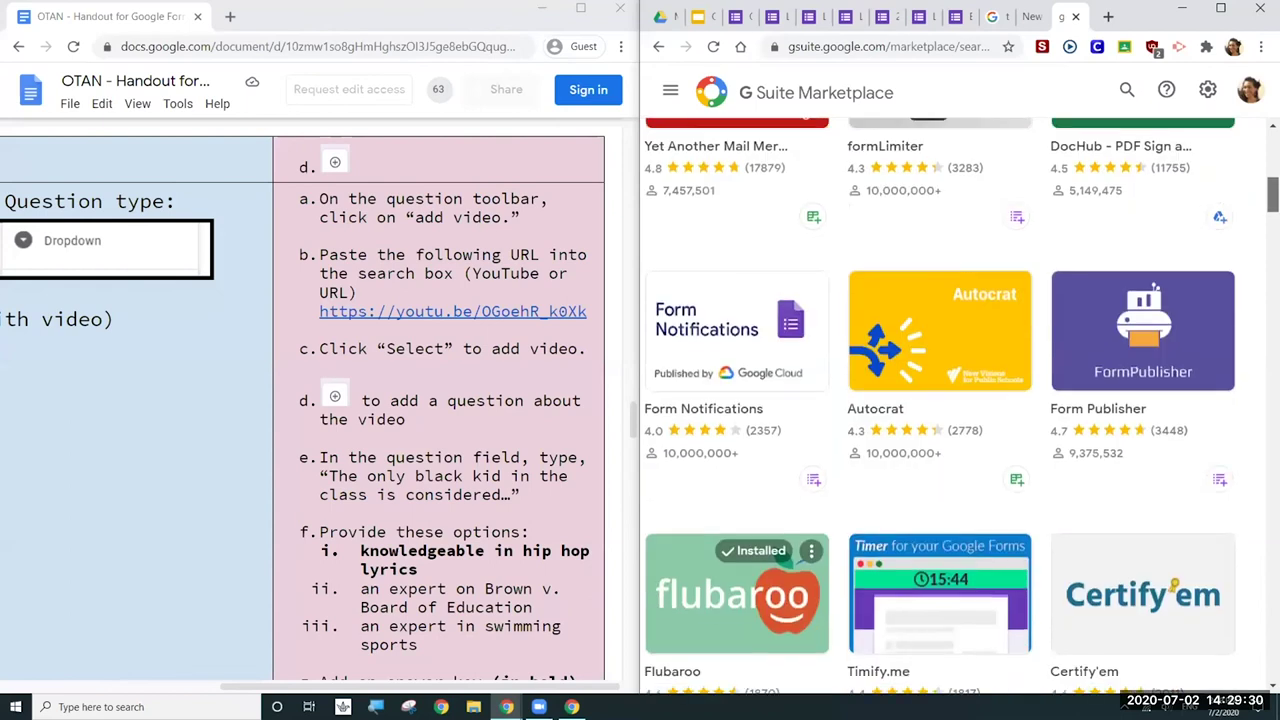
{"action": "scroll", "coordinate": [960, 400], "scroll_direction": "down", "scroll_amount": 4}
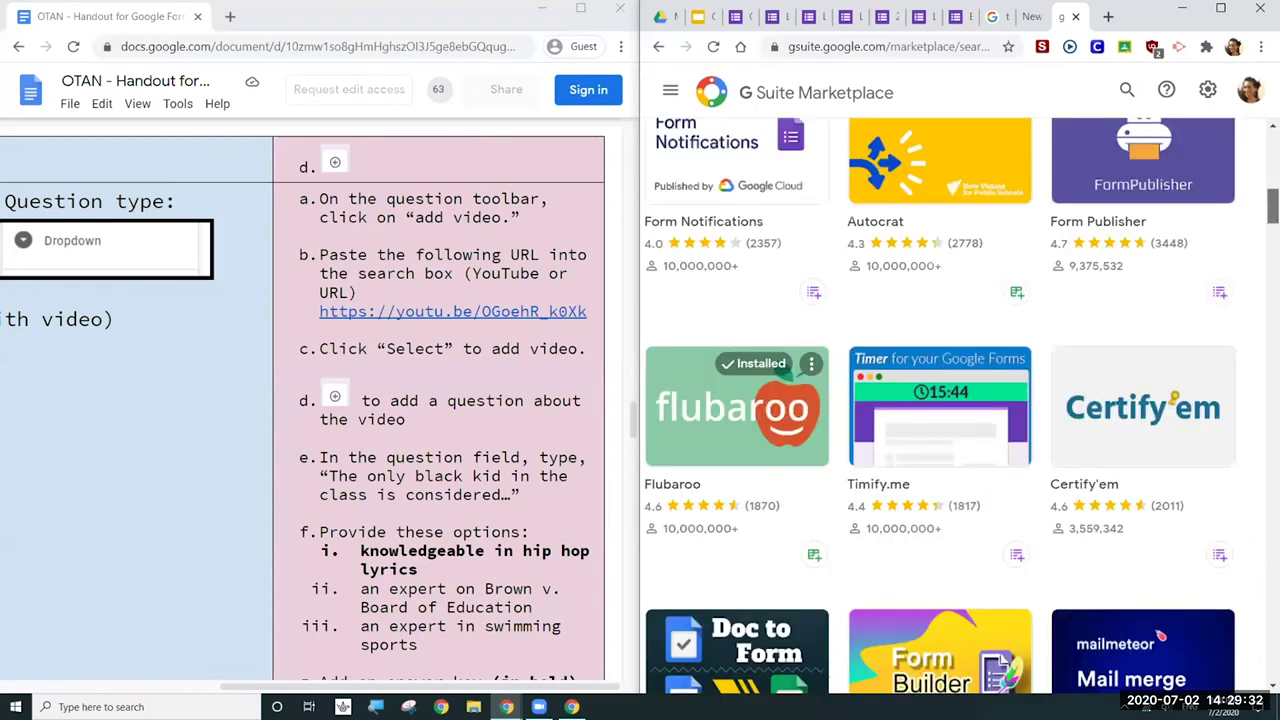
{"action": "scroll", "coordinate": [960, 400], "scroll_direction": "down", "scroll_amount": 4}
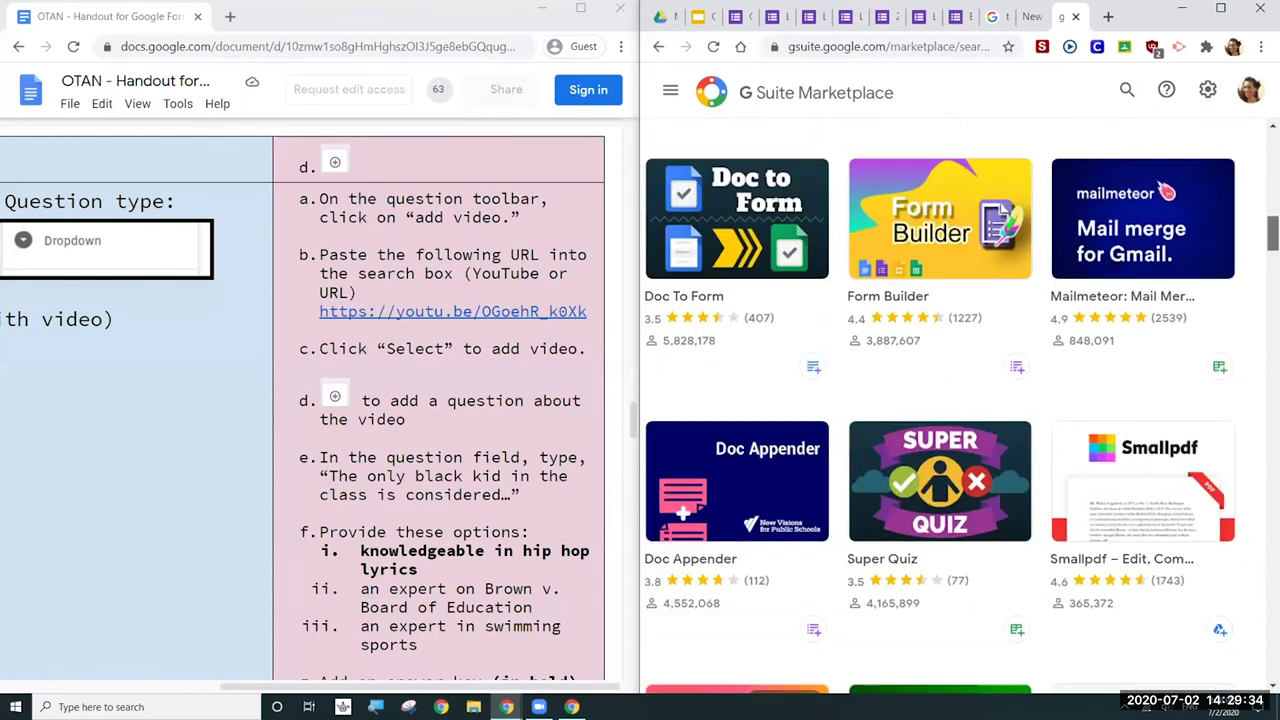
{"action": "scroll", "coordinate": [960, 400], "scroll_direction": "down", "scroll_amount": 2}
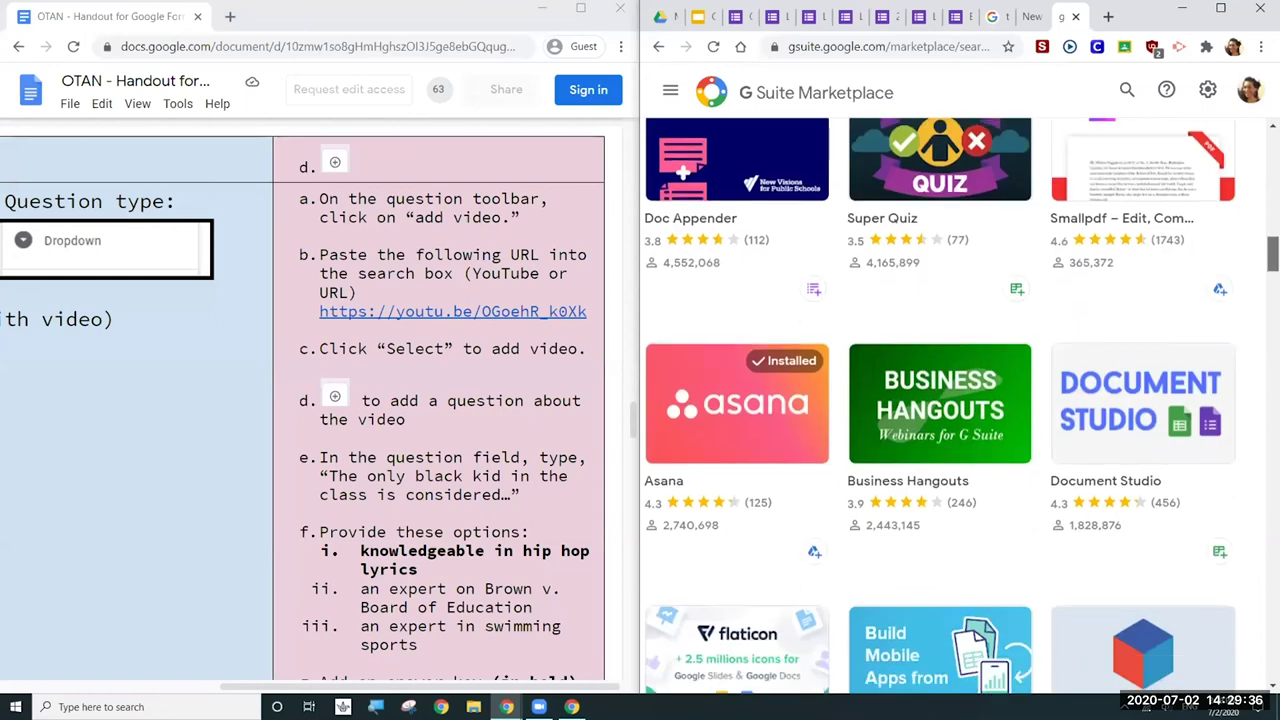
{"action": "scroll", "coordinate": [960, 400], "scroll_direction": "down", "scroll_amount": 2}
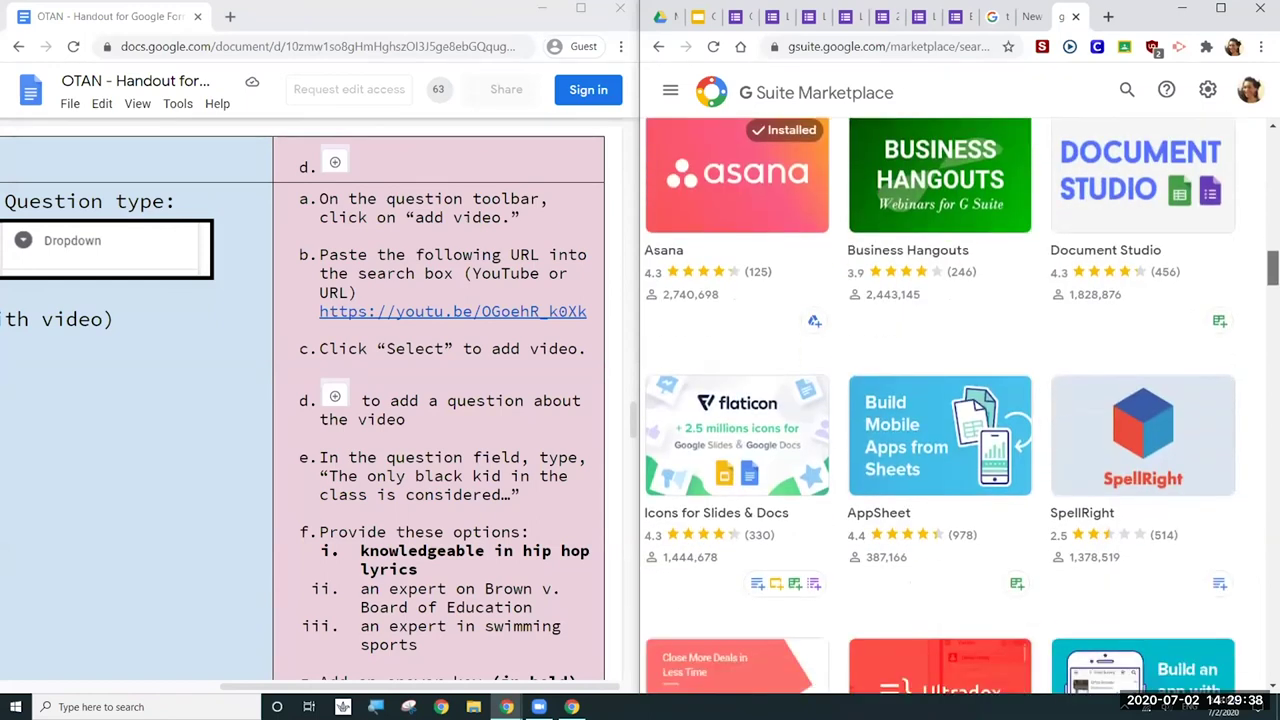
Step: Look further down the G Suite Marketplace search results and examine the add-ons offered for Google Forms
{"action": "scroll", "coordinate": [960, 400], "scroll_direction": "down", "scroll_amount": 1}
{"action": "scroll", "coordinate": [780, 378], "scroll_direction": "down", "scroll_amount": 1}
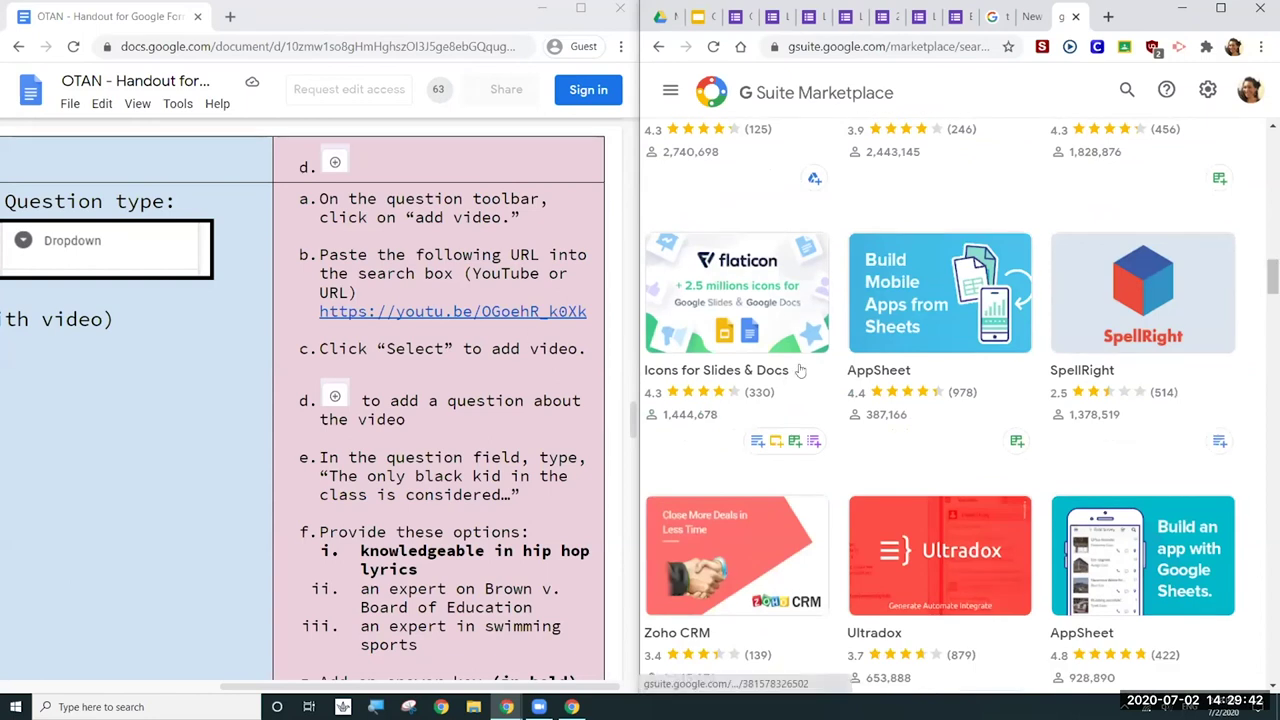
{"action": "scroll", "coordinate": [960, 400], "scroll_direction": "down", "scroll_amount": 1}
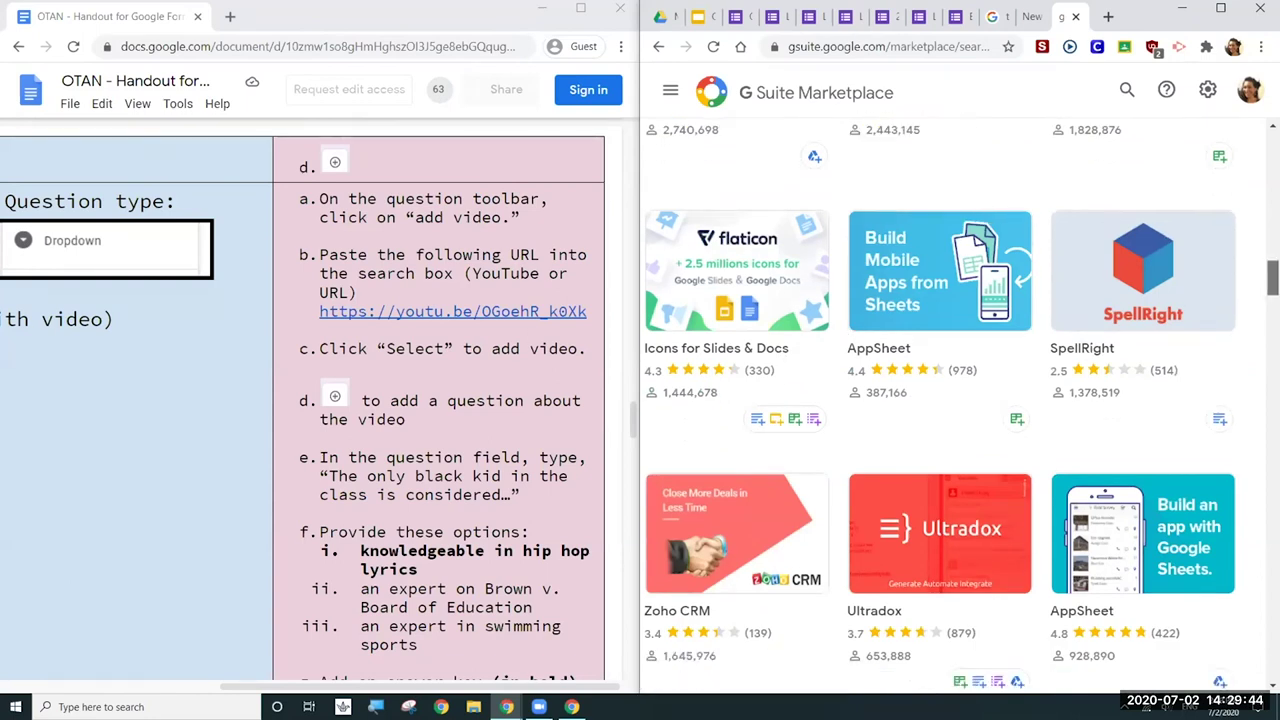
{"action": "scroll", "coordinate": [960, 406], "scroll_direction": "down", "scroll_amount": 1}
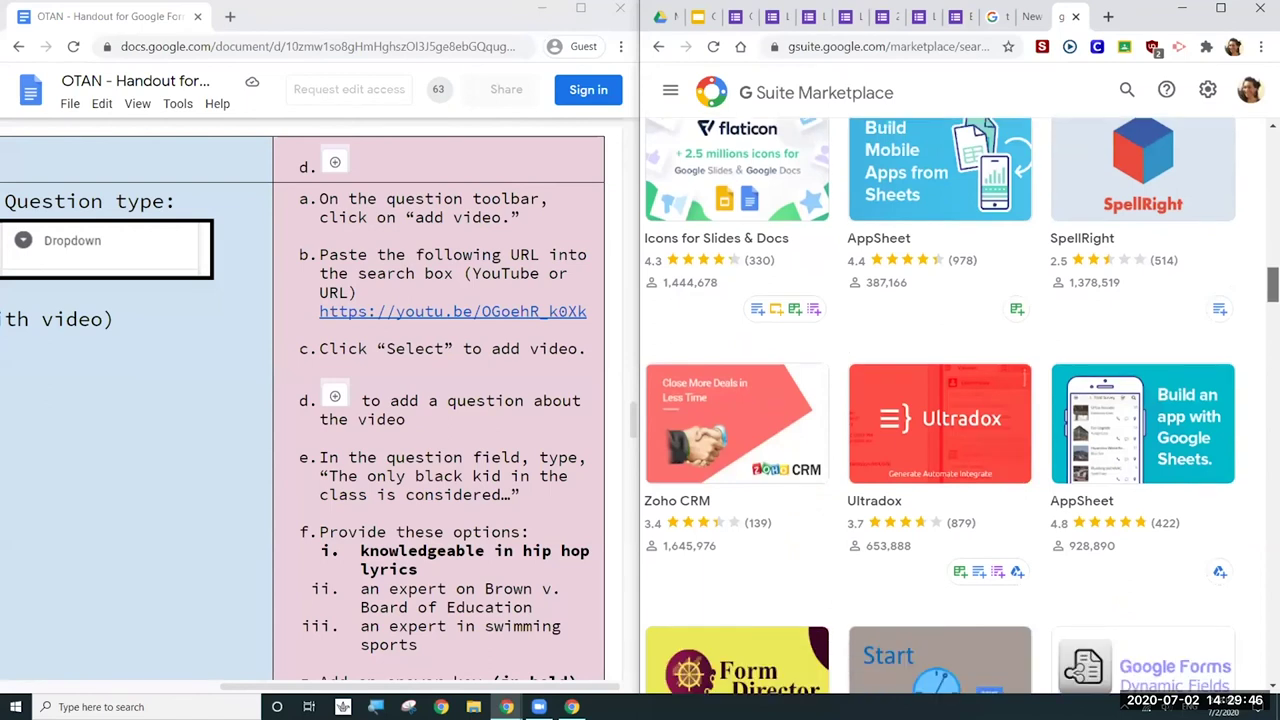
{"action": "scroll", "coordinate": [960, 406], "scroll_direction": "down", "scroll_amount": 1}
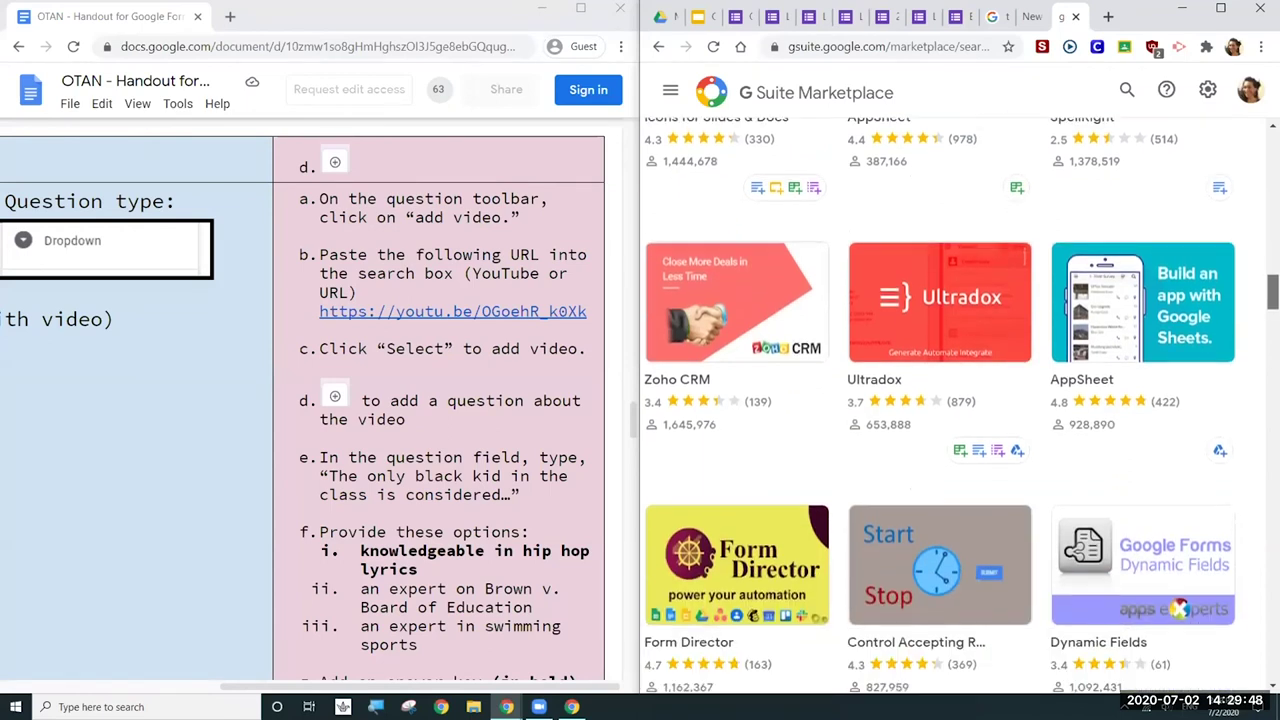
{"action": "scroll", "coordinate": [940, 405], "scroll_direction": "down", "scroll_amount": 3}
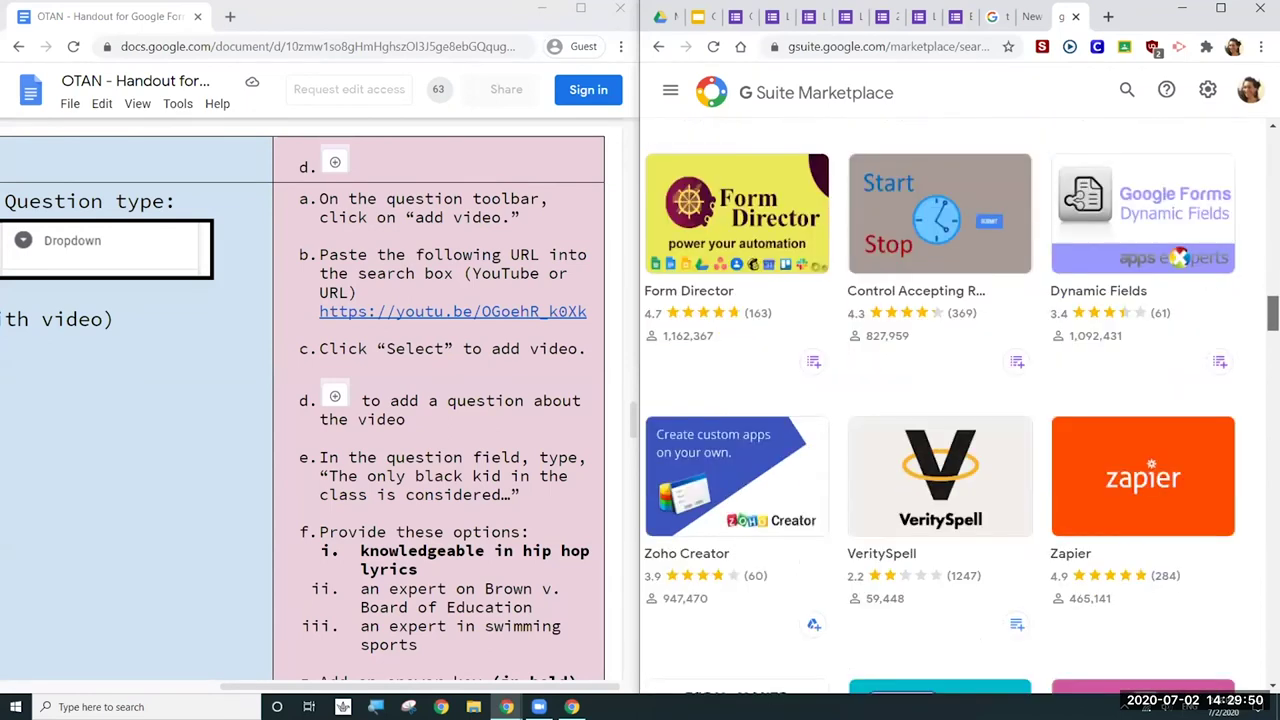
{"action": "scroll", "coordinate": [960, 406], "scroll_direction": "down", "scroll_amount": 2}
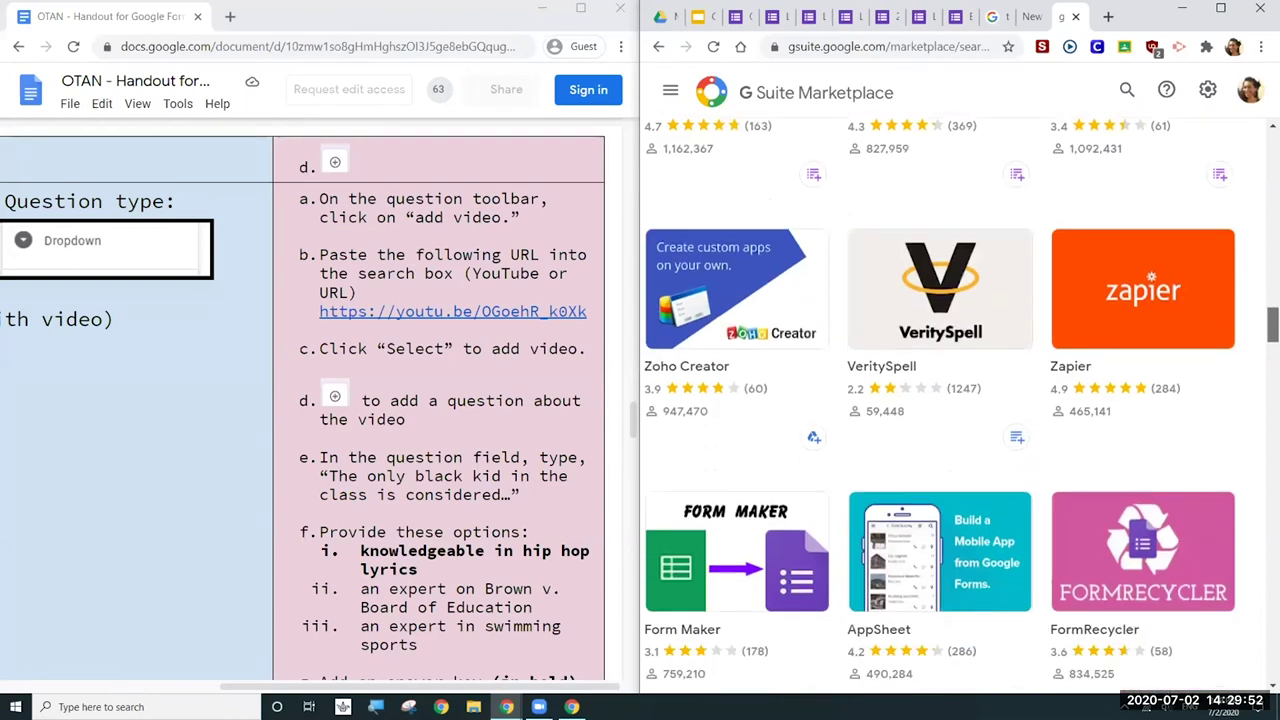
{"action": "scroll", "coordinate": [960, 406], "scroll_direction": "down", "scroll_amount": 3}
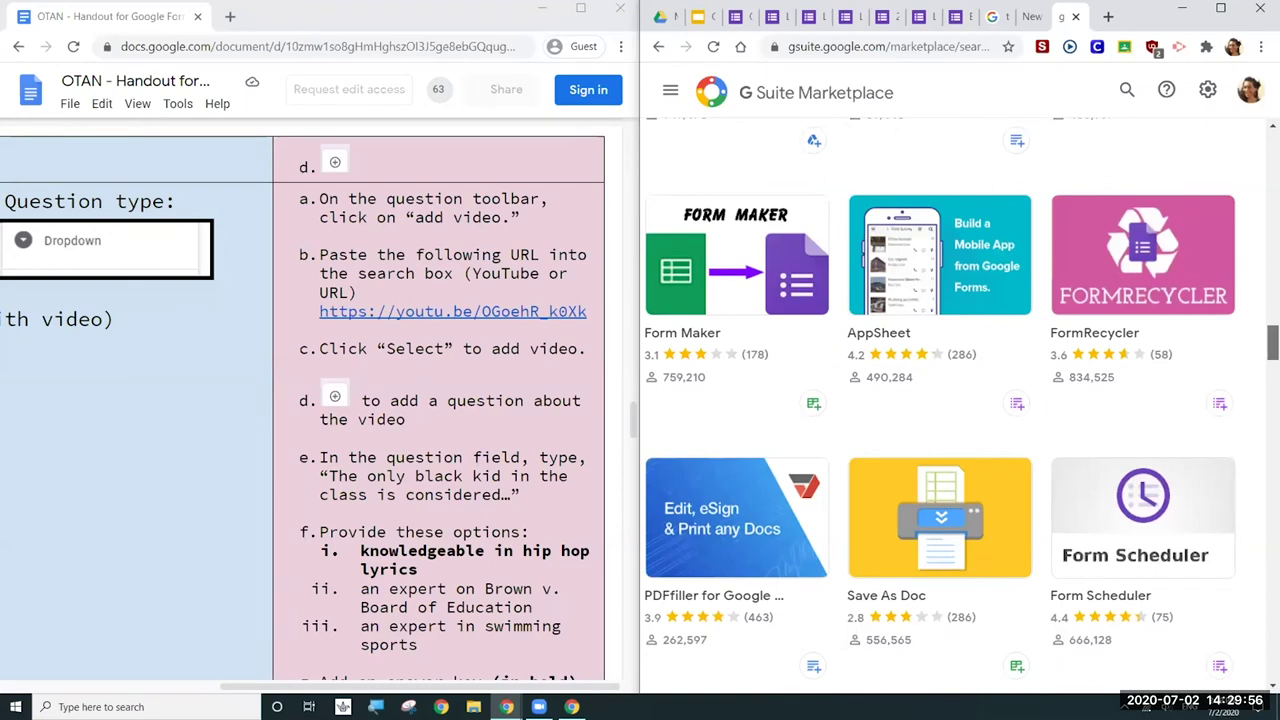
{"action": "scroll", "coordinate": [960, 406], "scroll_direction": "down", "scroll_amount": 3}
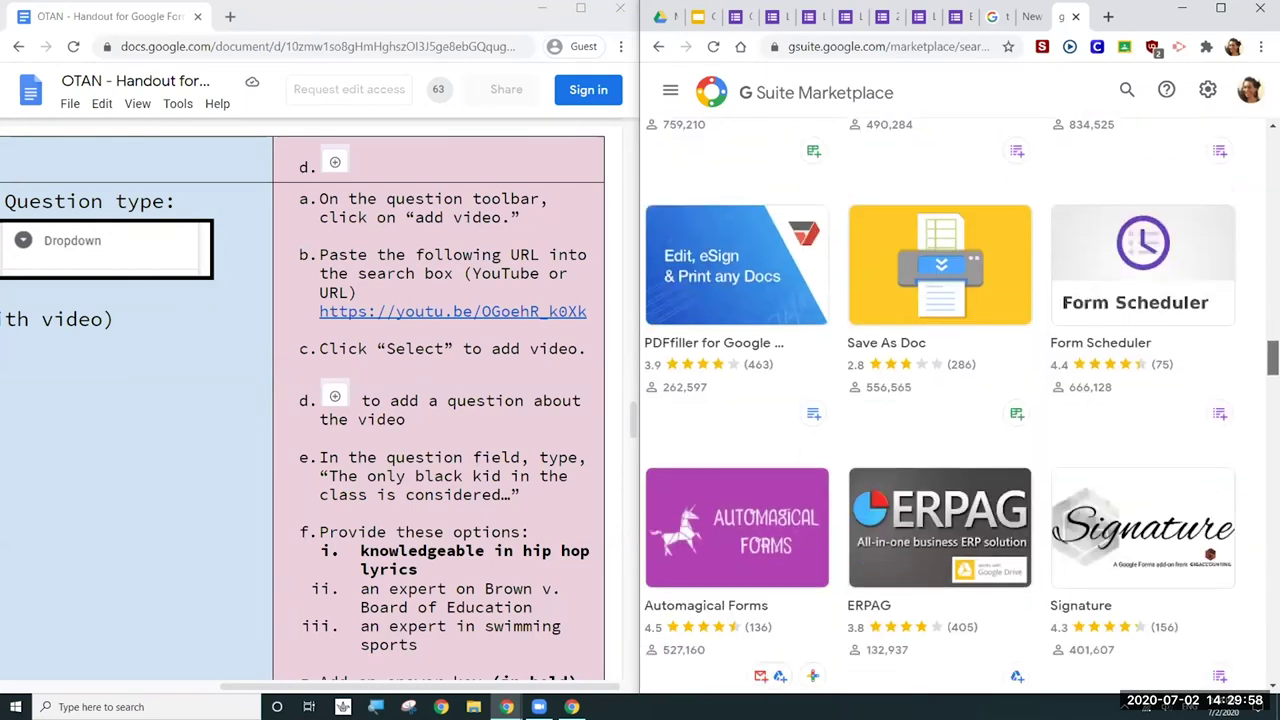
{"action": "scroll", "coordinate": [960, 406], "scroll_direction": "down", "scroll_amount": 2}
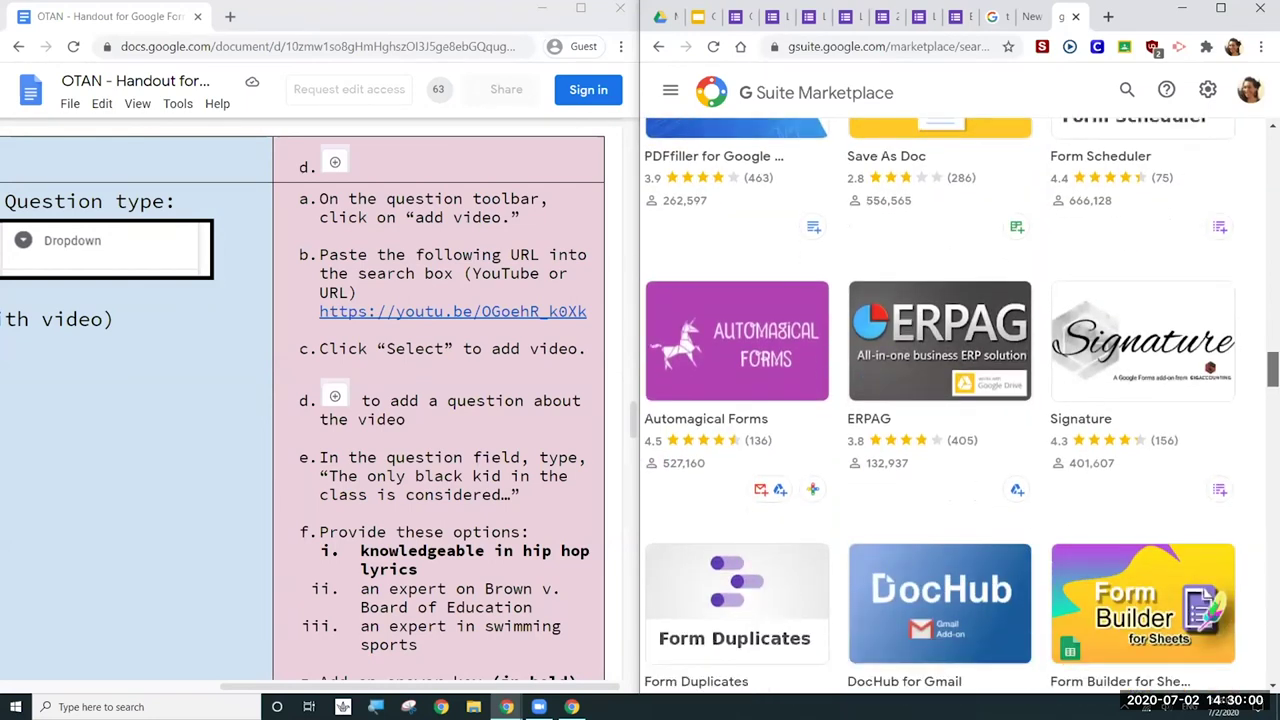
{"action": "scroll", "coordinate": [960, 406], "scroll_direction": "down", "scroll_amount": 2}
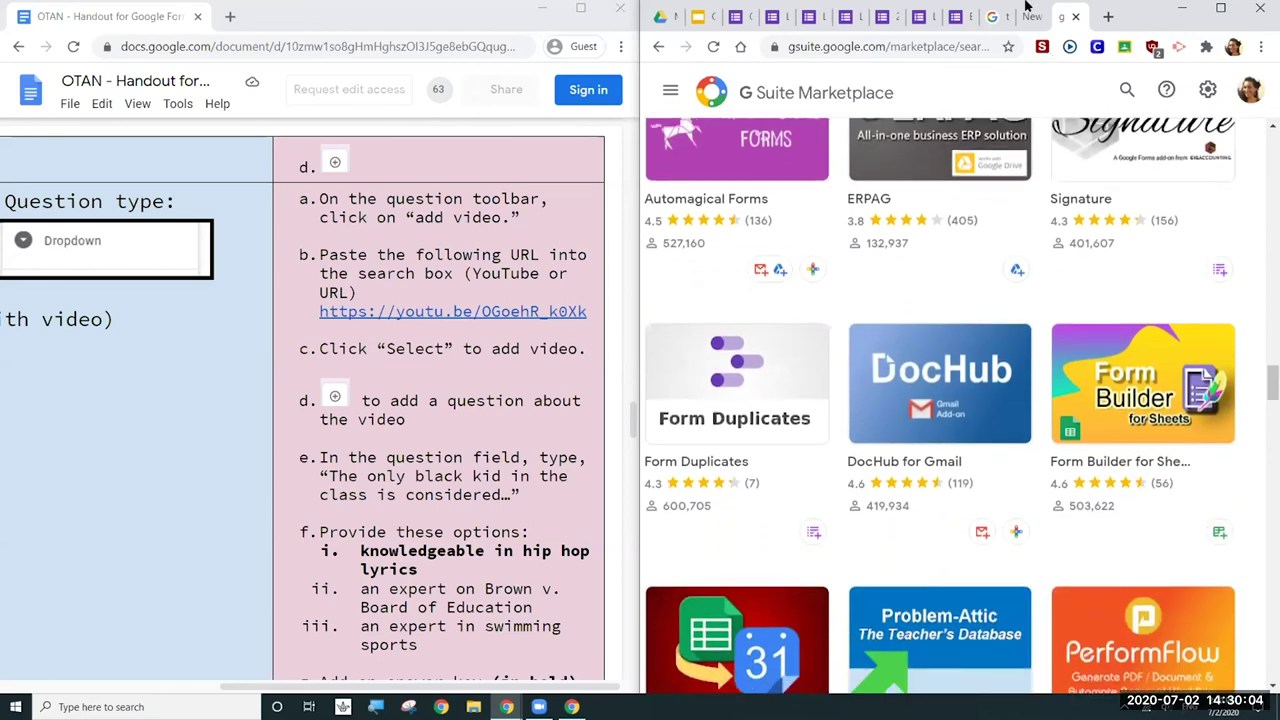
Step: Return to the Blank Quiz form and switch to the Google Slides presentation in the same browser window
{"action": "left_click", "coordinate": [955, 17]}
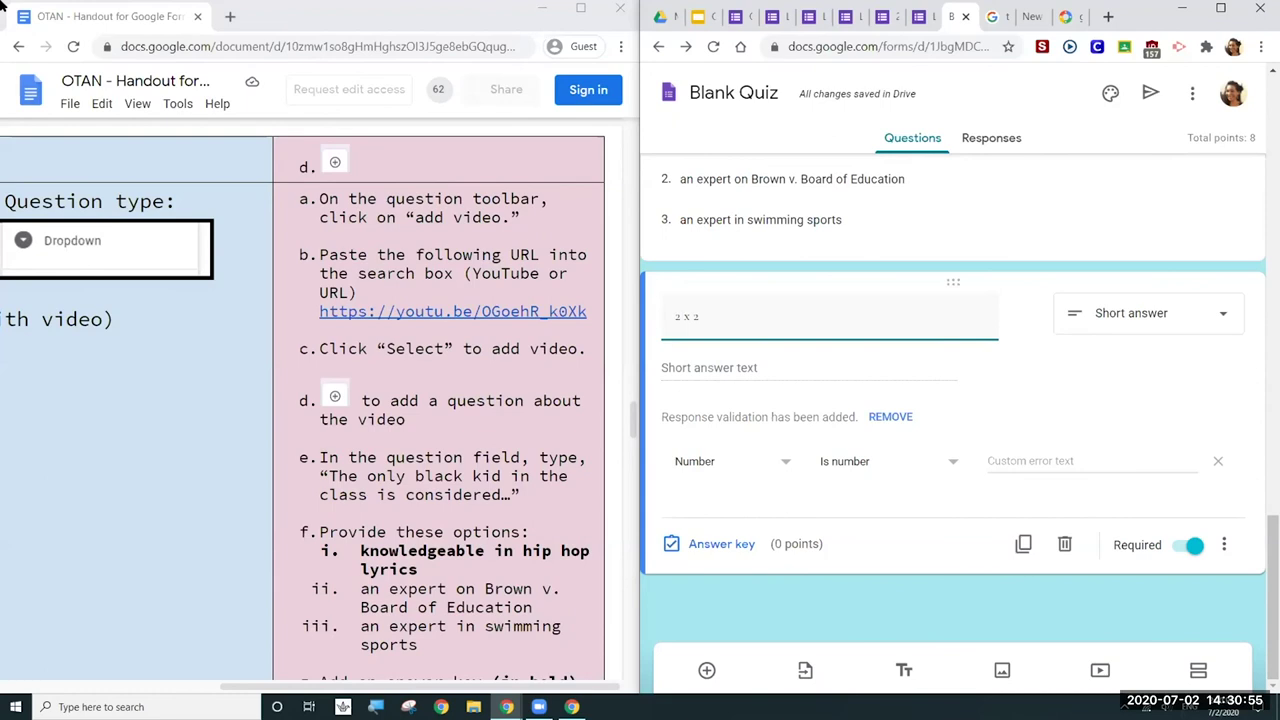
{"action": "left_click", "coordinate": [700, 17]}
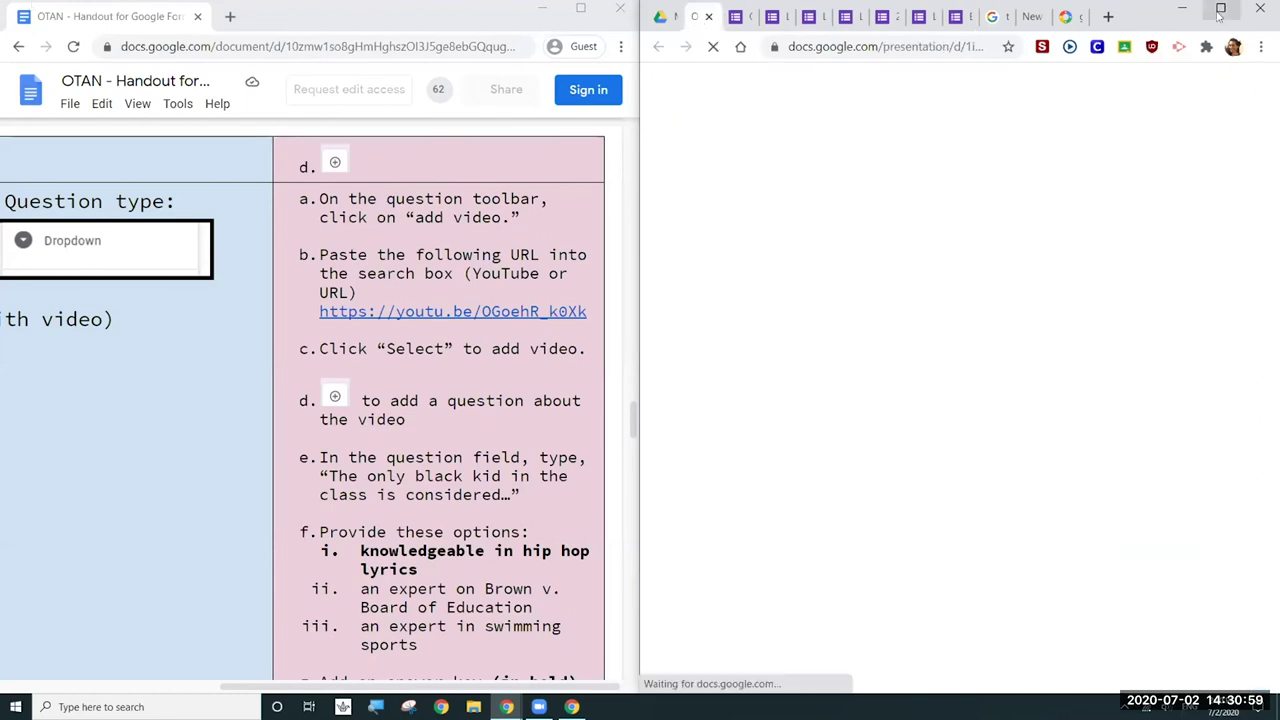